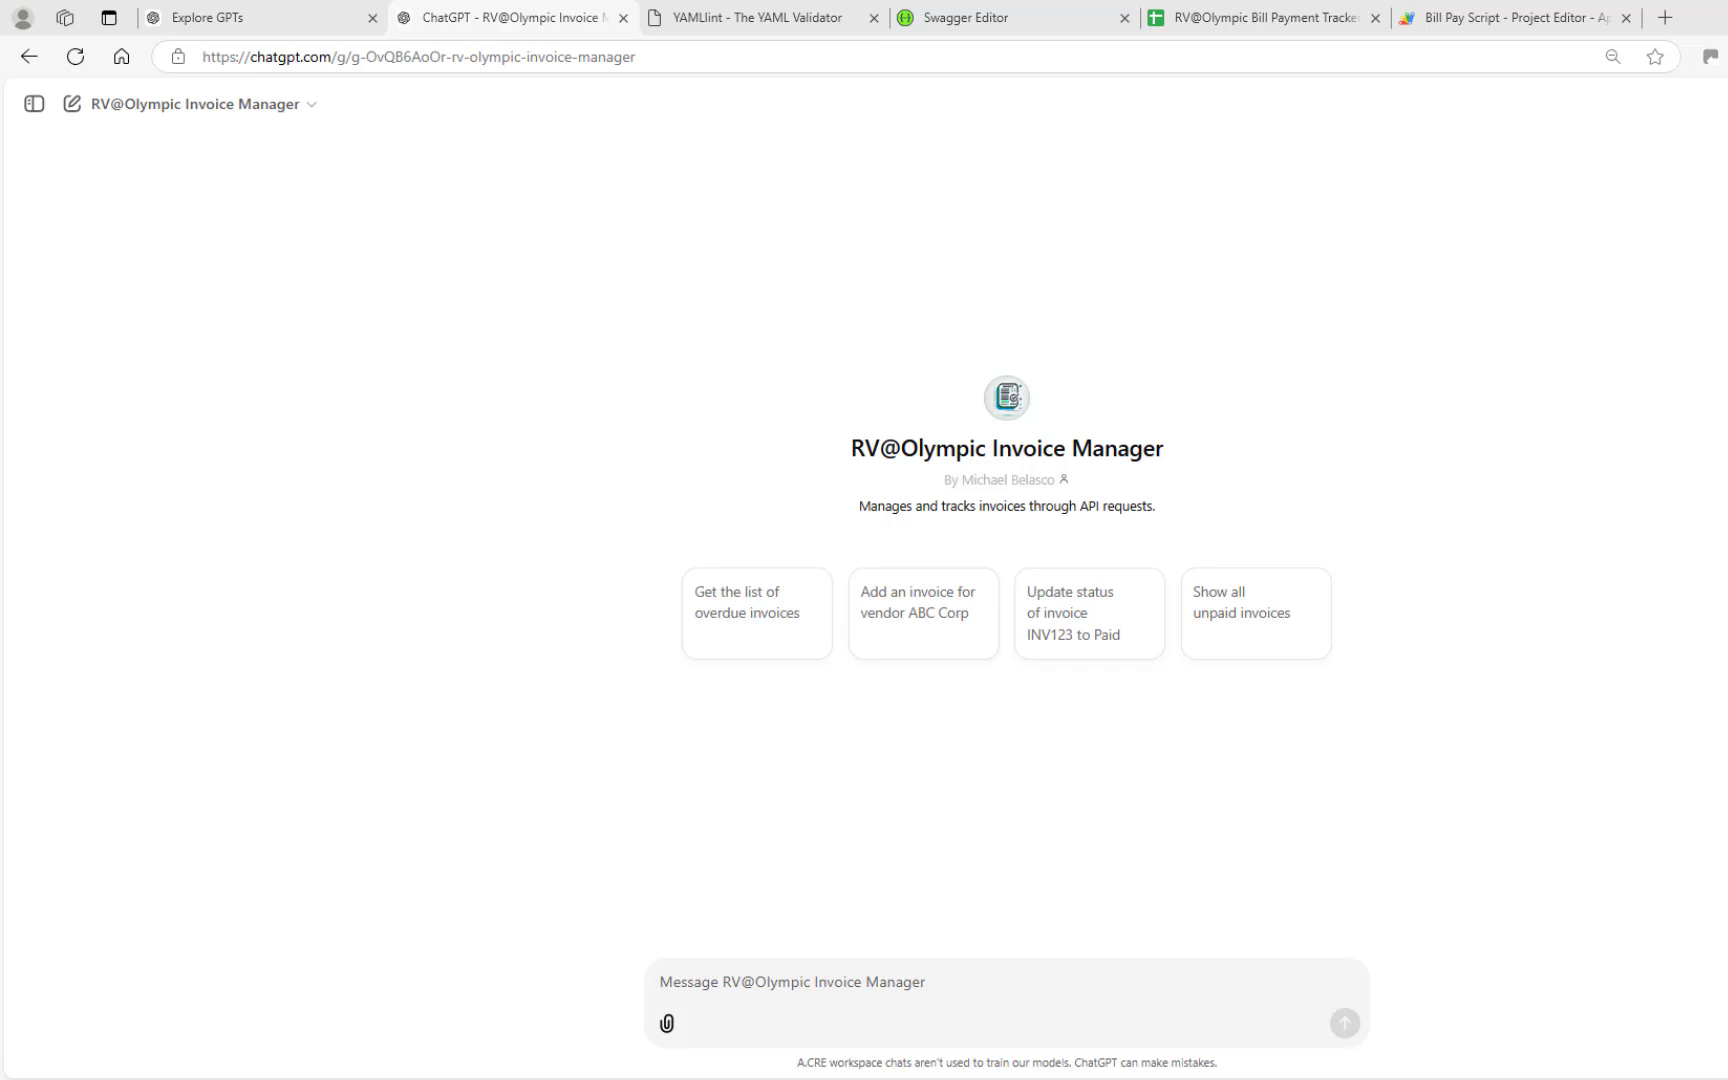
Step: Look over the invoices in the RV@Olympic Bill Payment Tracker sheet and read through the consulting receipt PDF in Acrobat
click(1292, 20)
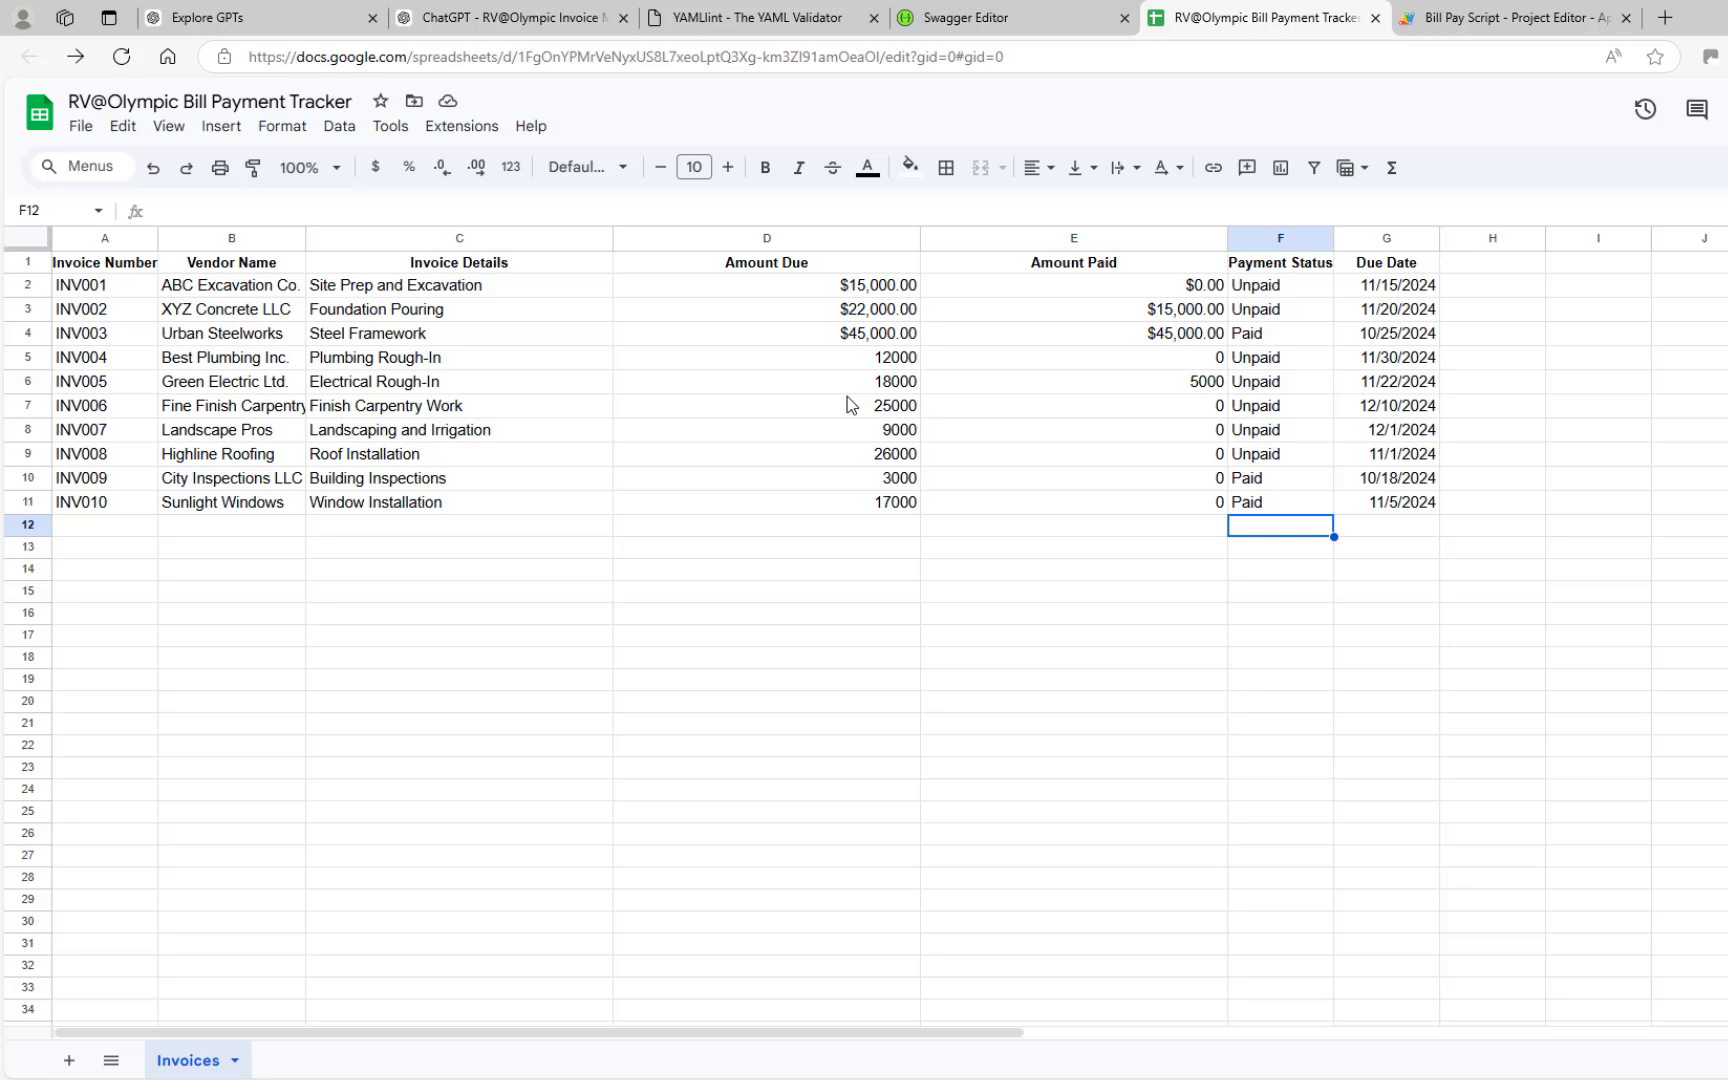
click(296, 617)
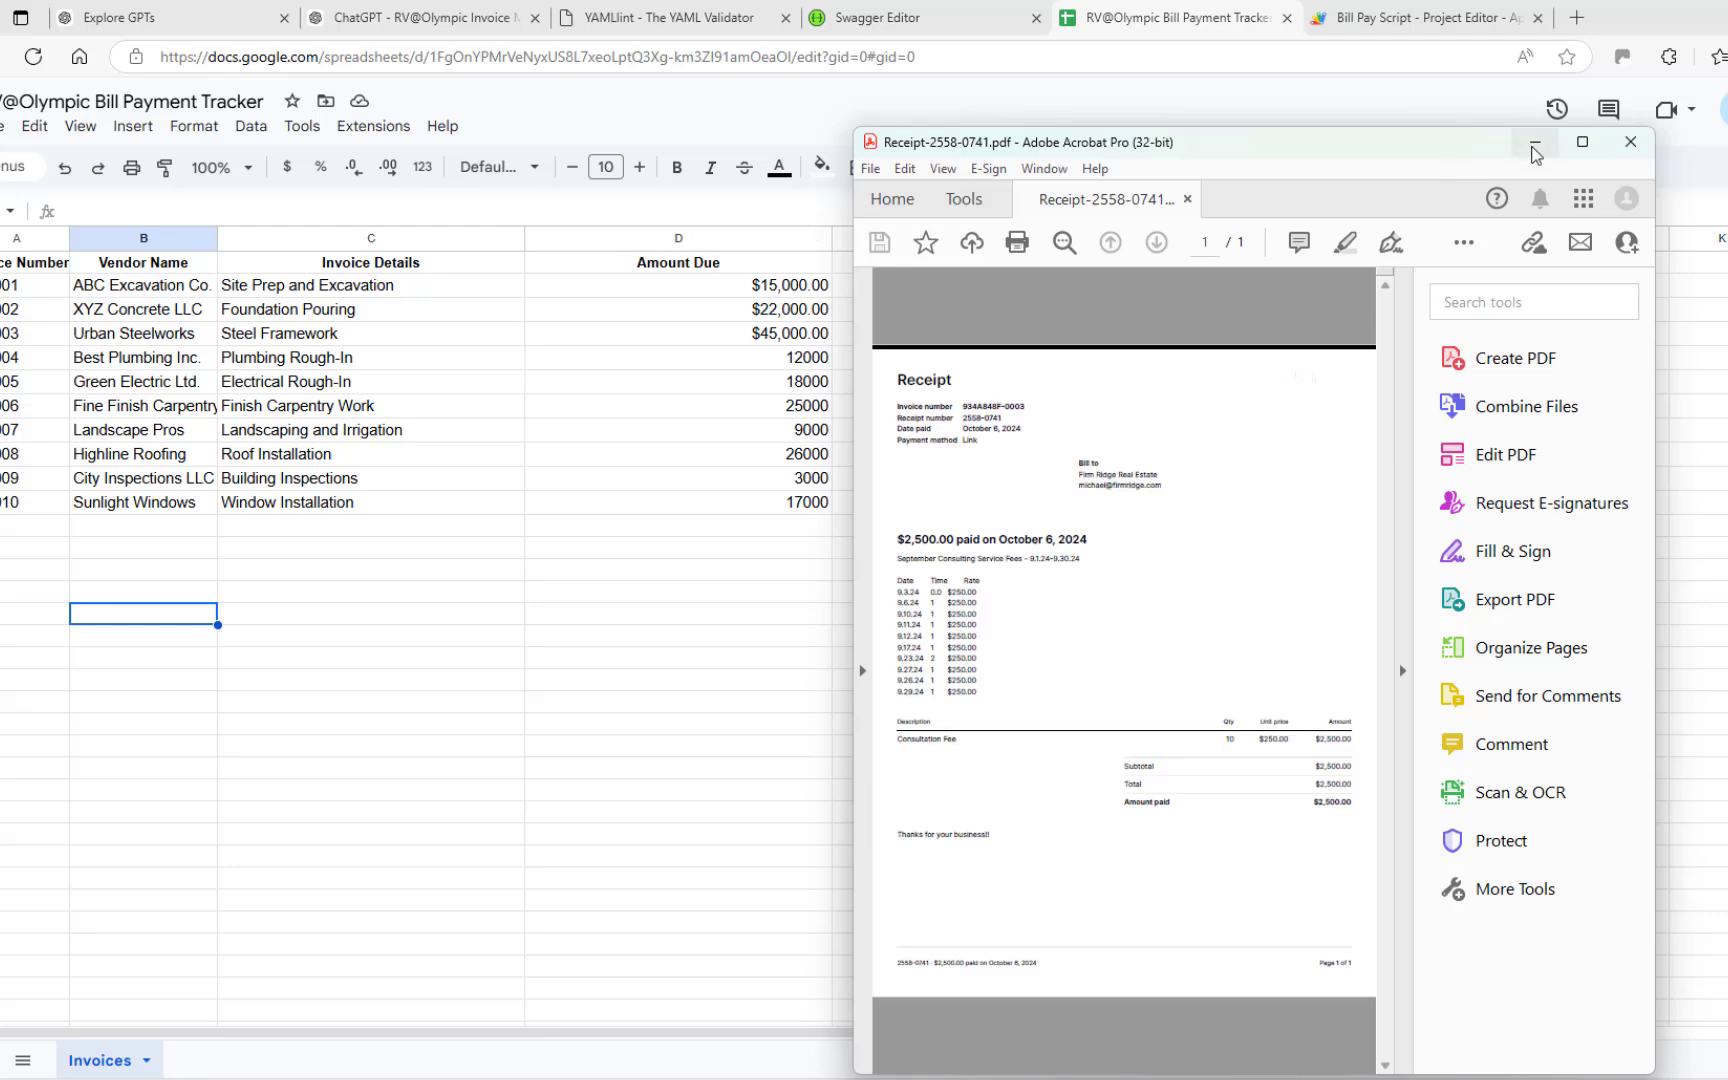
drag(1379, 140, 1375, 121)
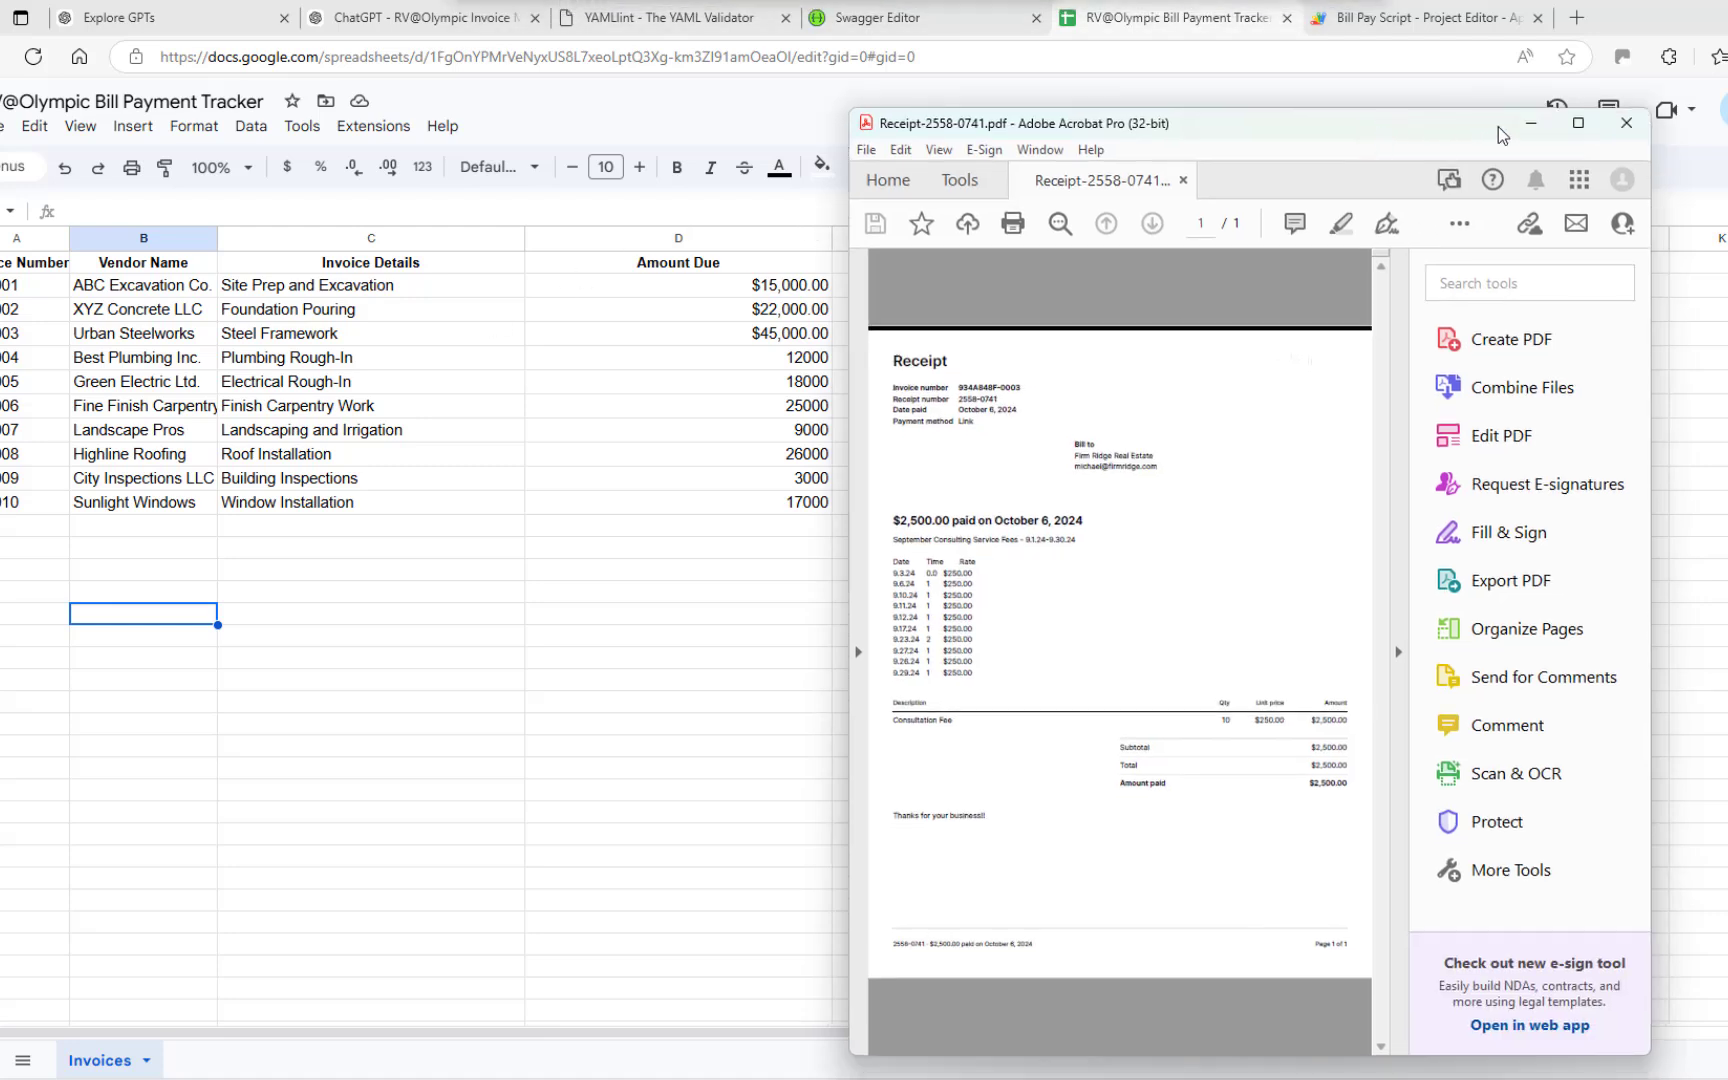
click(1400, 350)
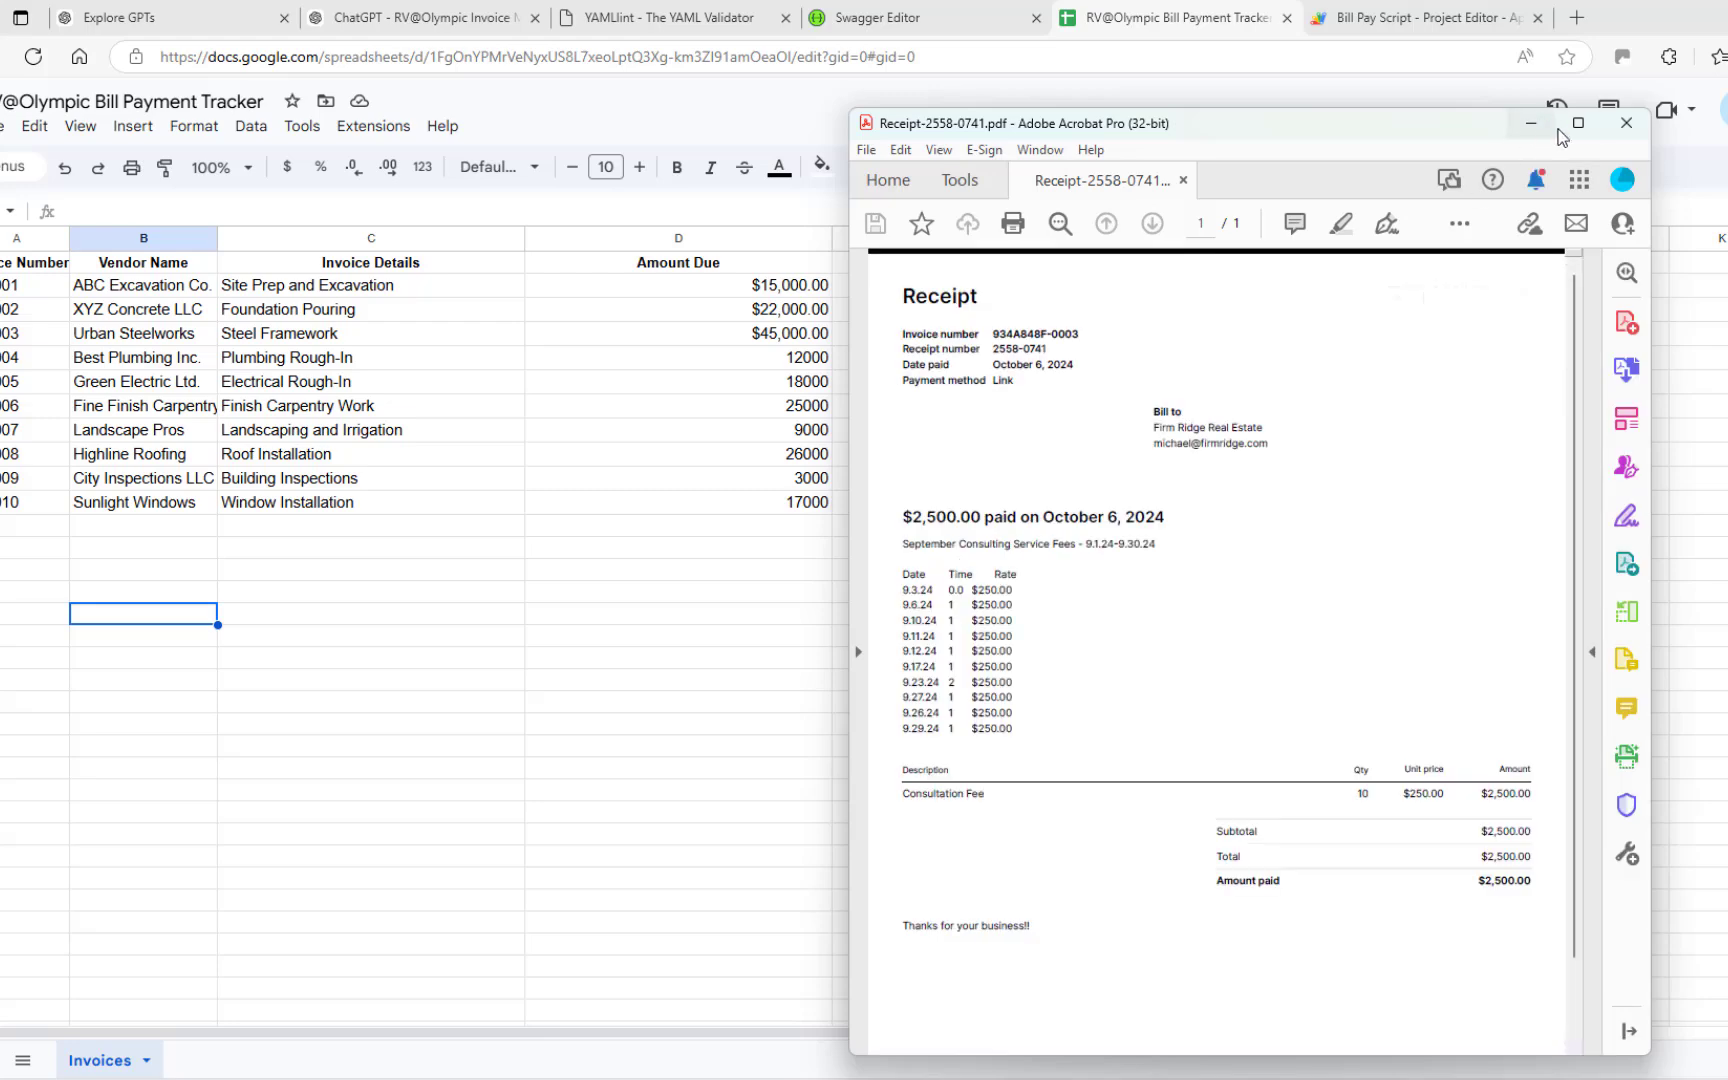
click(1577, 122)
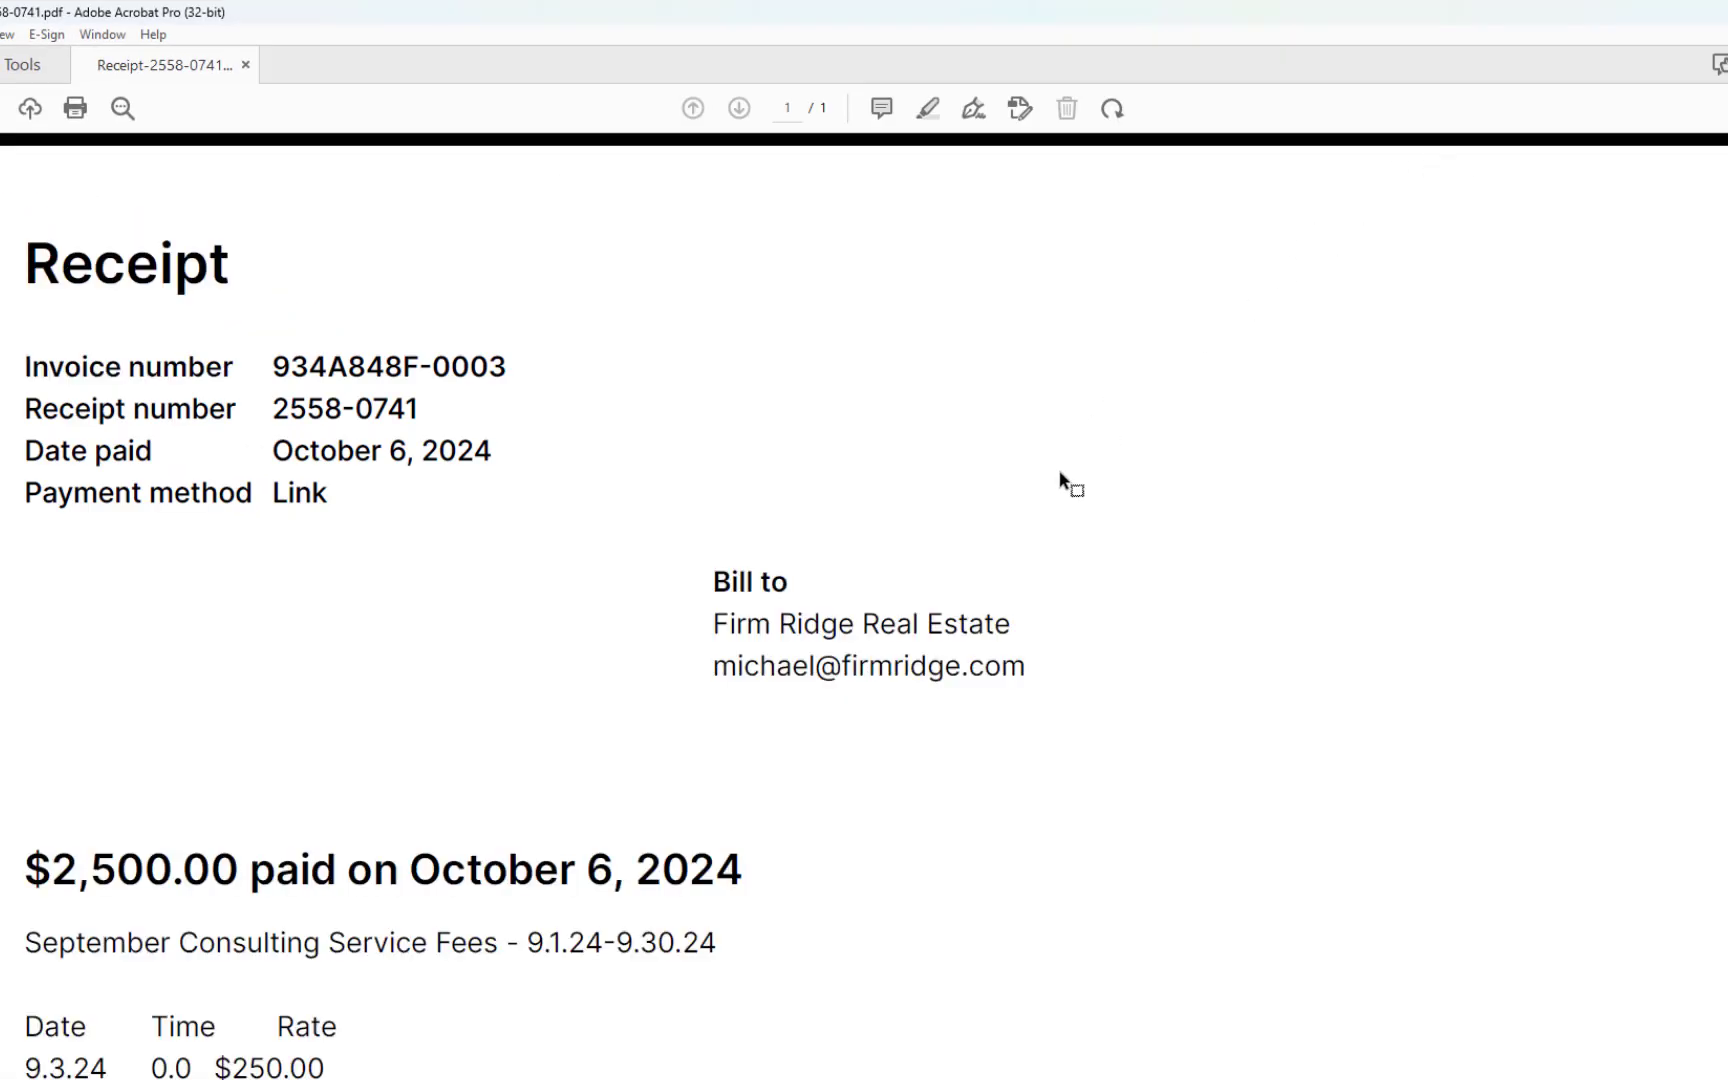
scroll(1072, 456, down, 2)
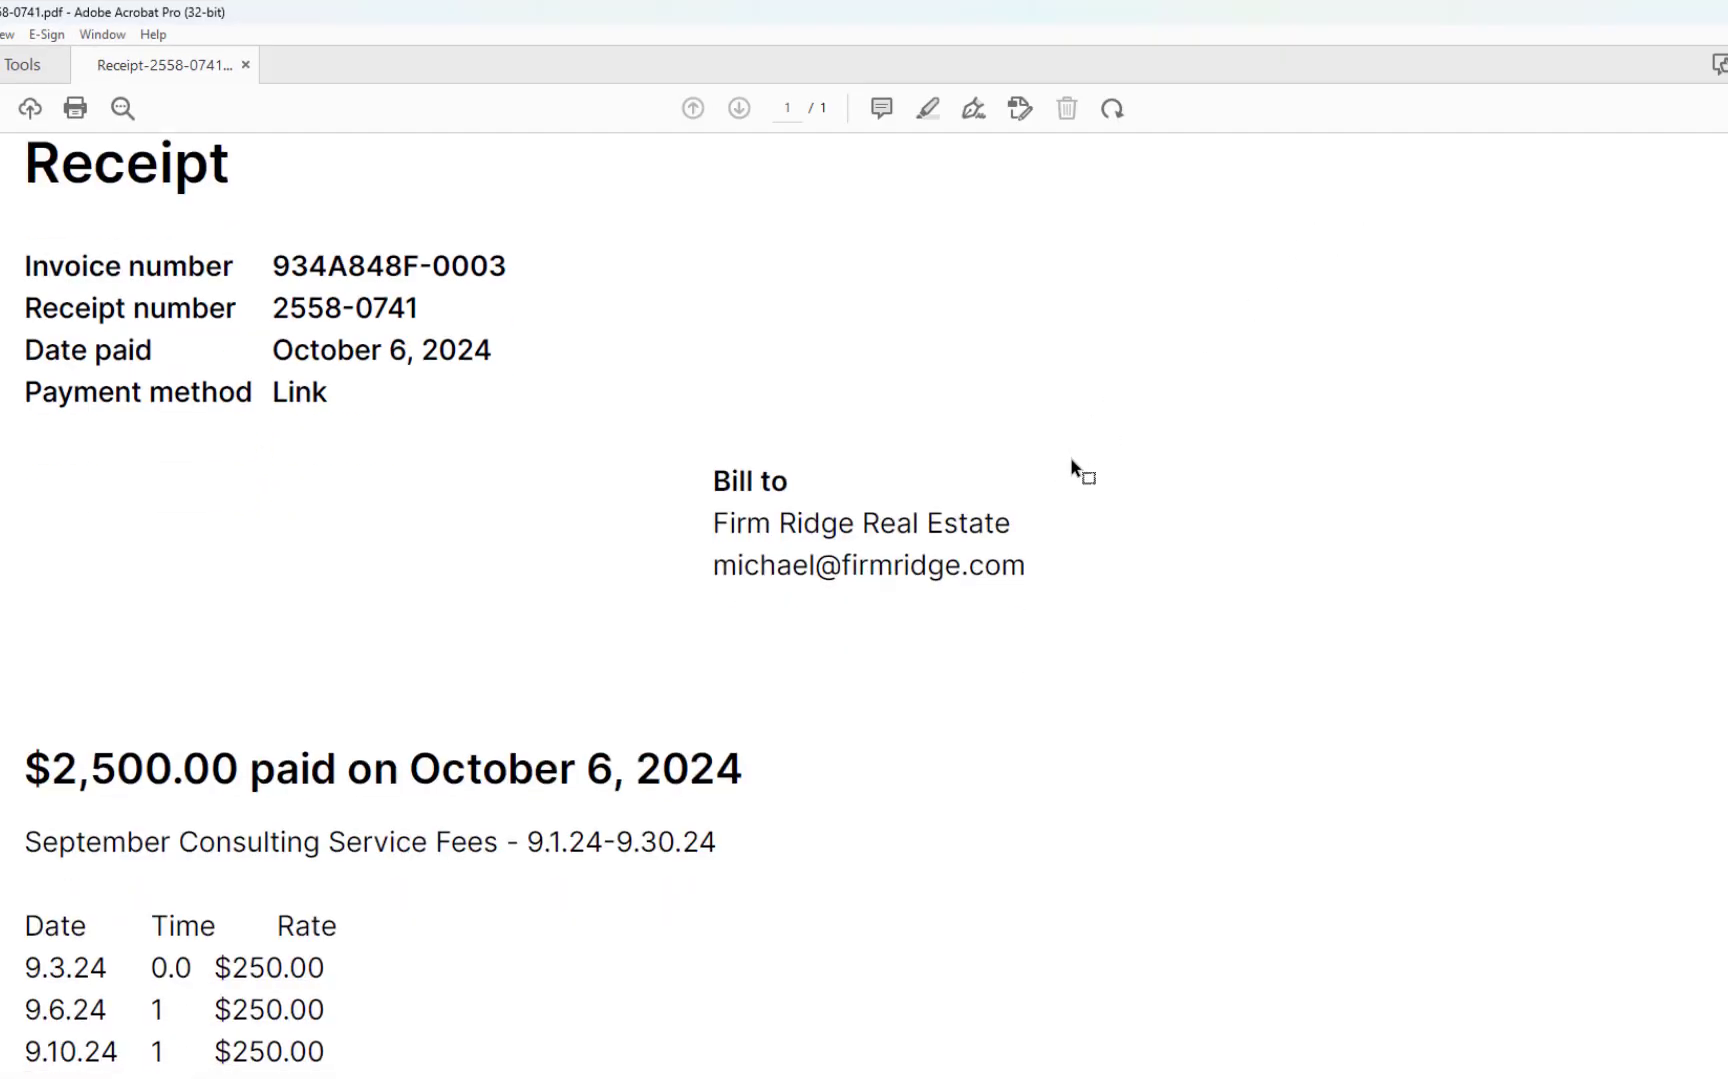
scroll(1072, 456, down, 3)
scroll(1034, 602, down, 5)
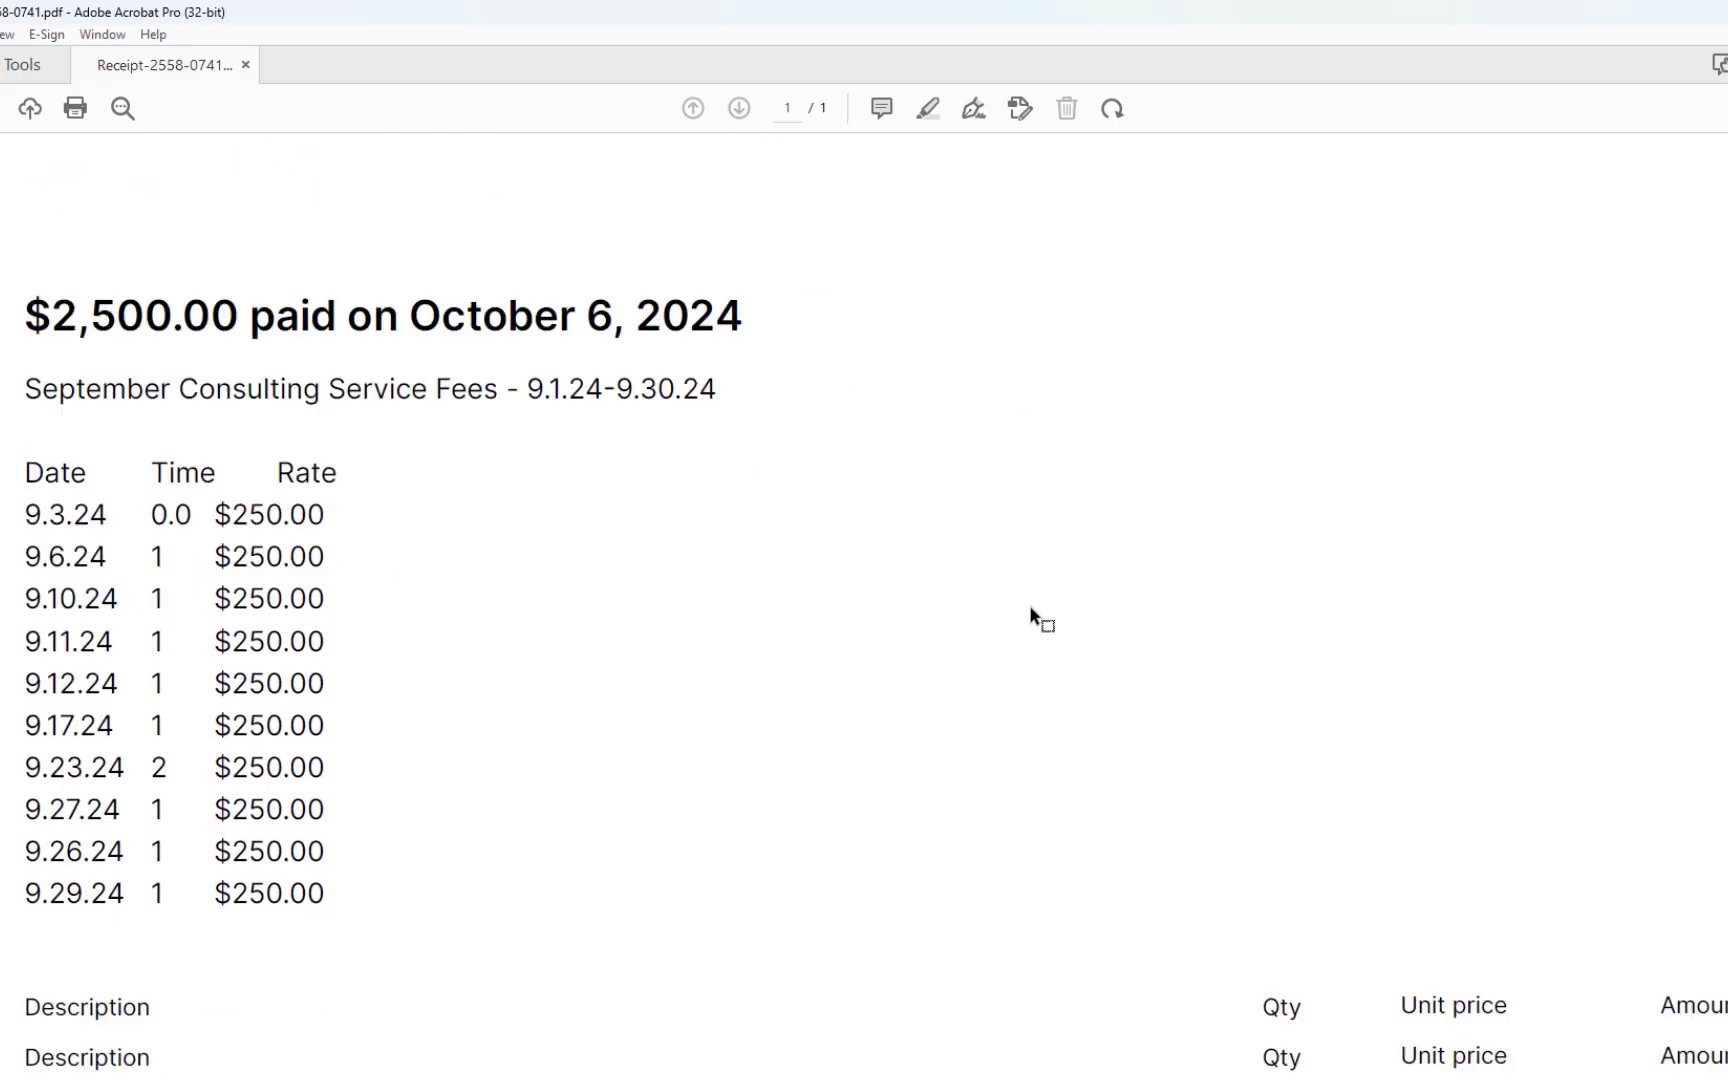
scroll(1021, 606, down, 3)
scroll(1019, 605, down, 5)
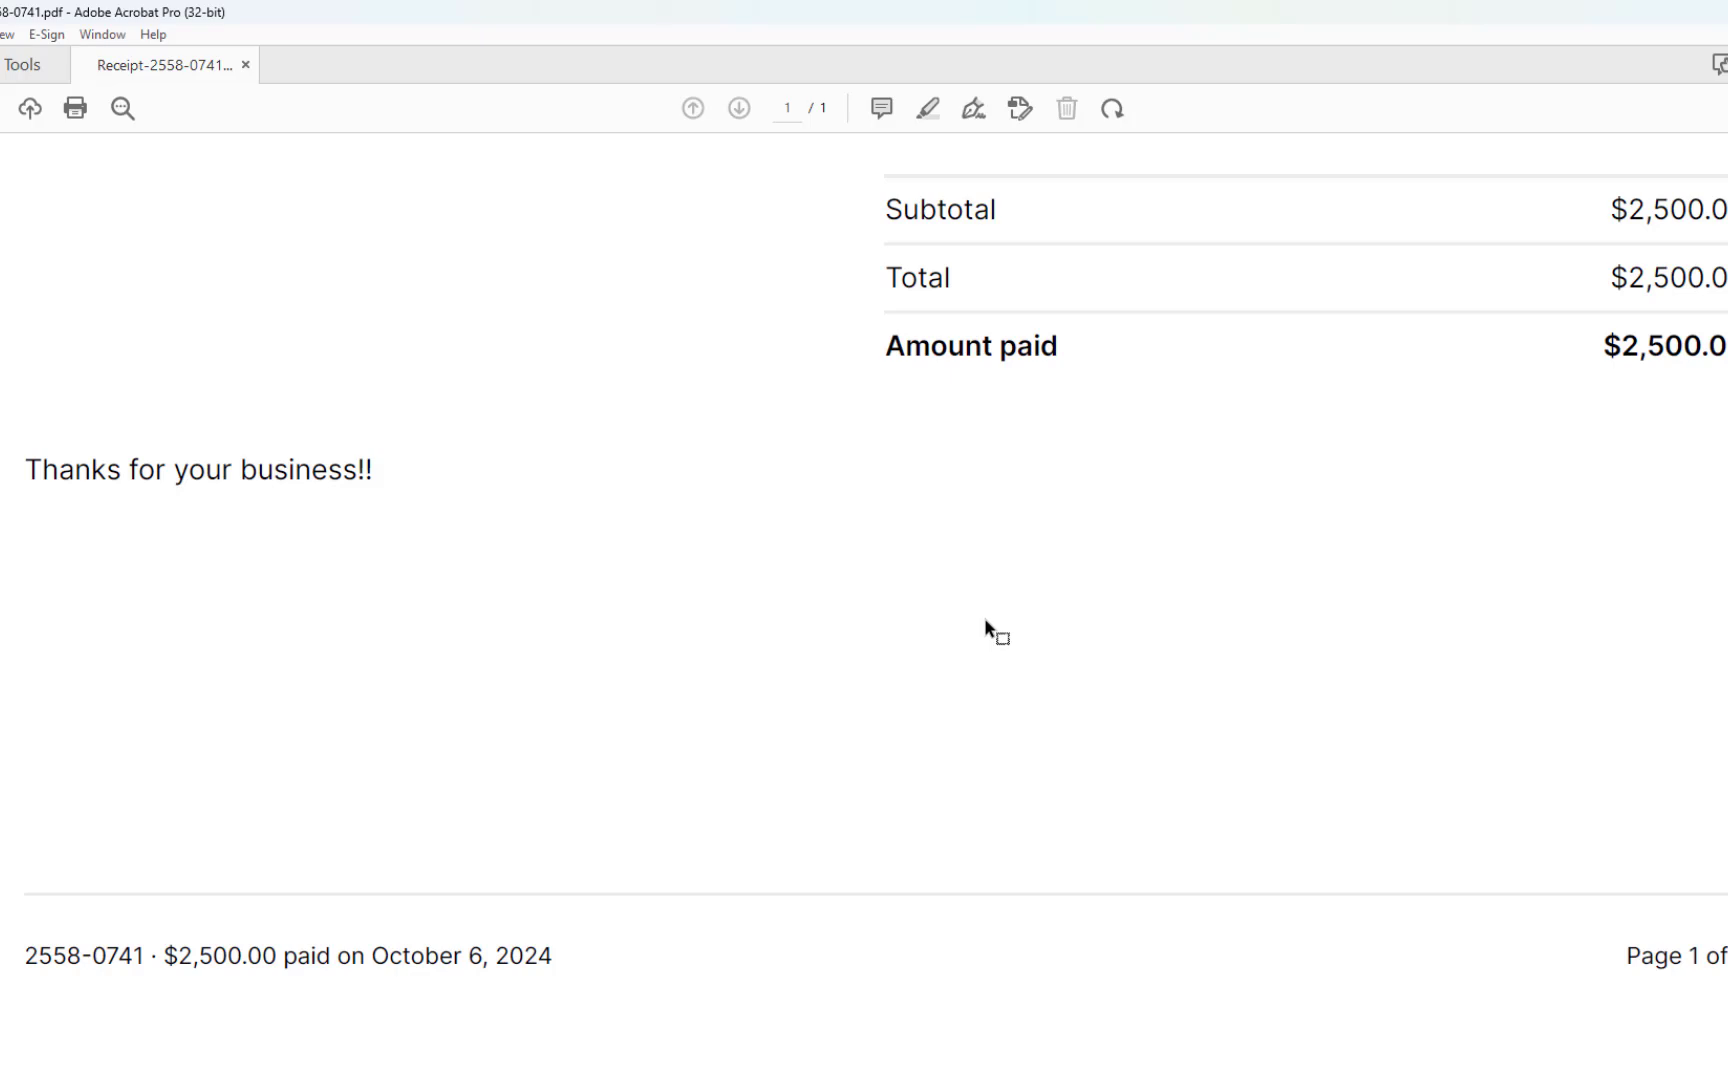
scroll(984, 620, up, 15)
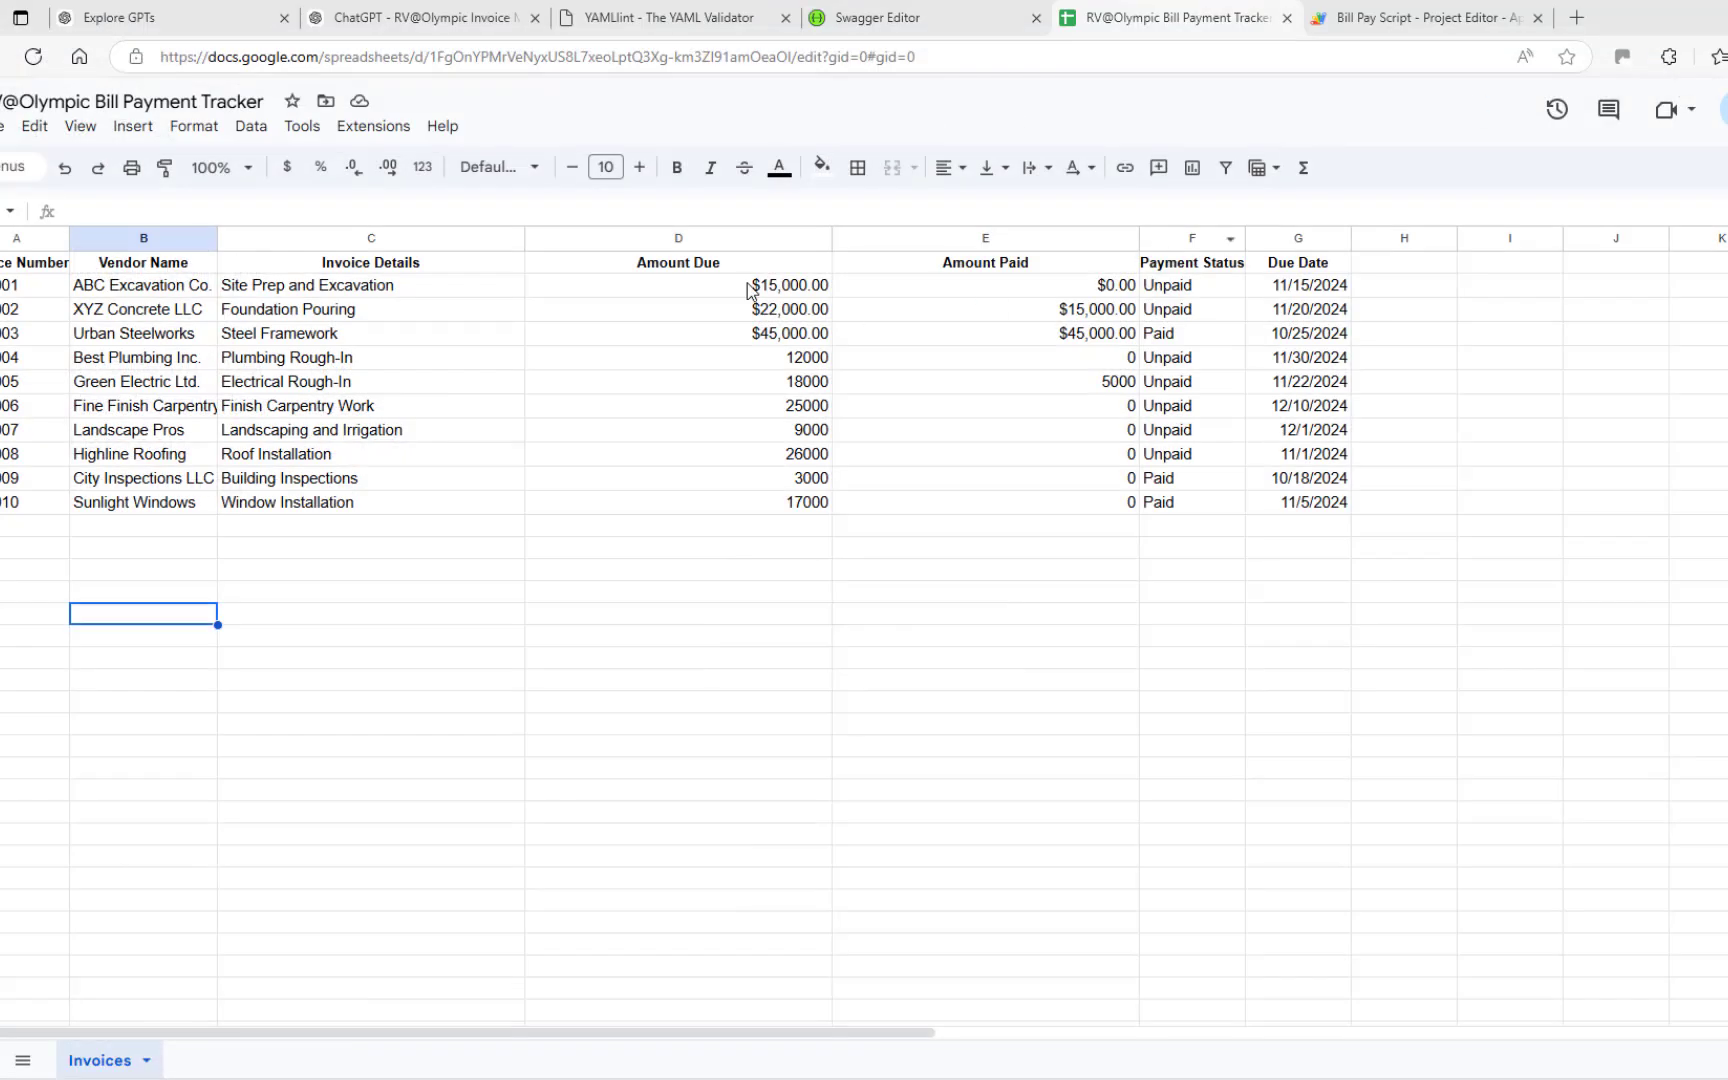
Step: In the RV@Olympic Invoice Manager chat, attach the receipt PDF and ask it to pull out the relevant info and confirm before adding to the Google sheet
click(440, 18)
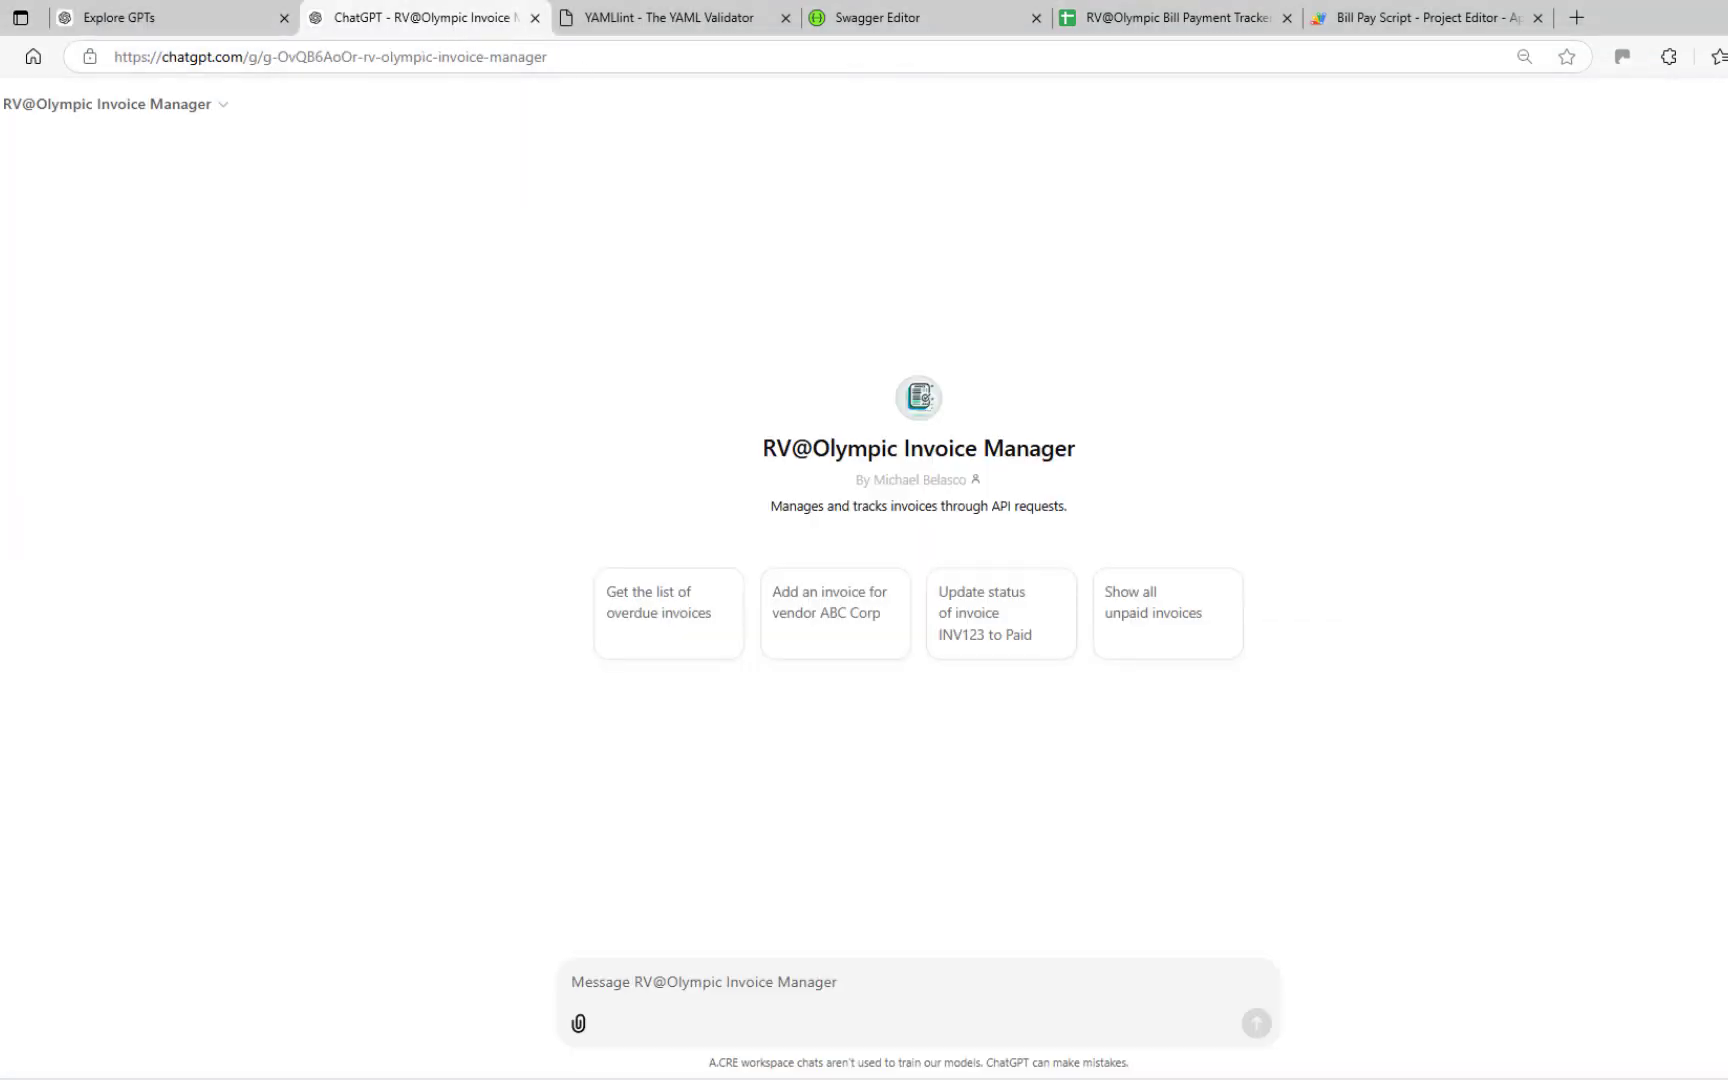
drag(0, 780, 744, 928)
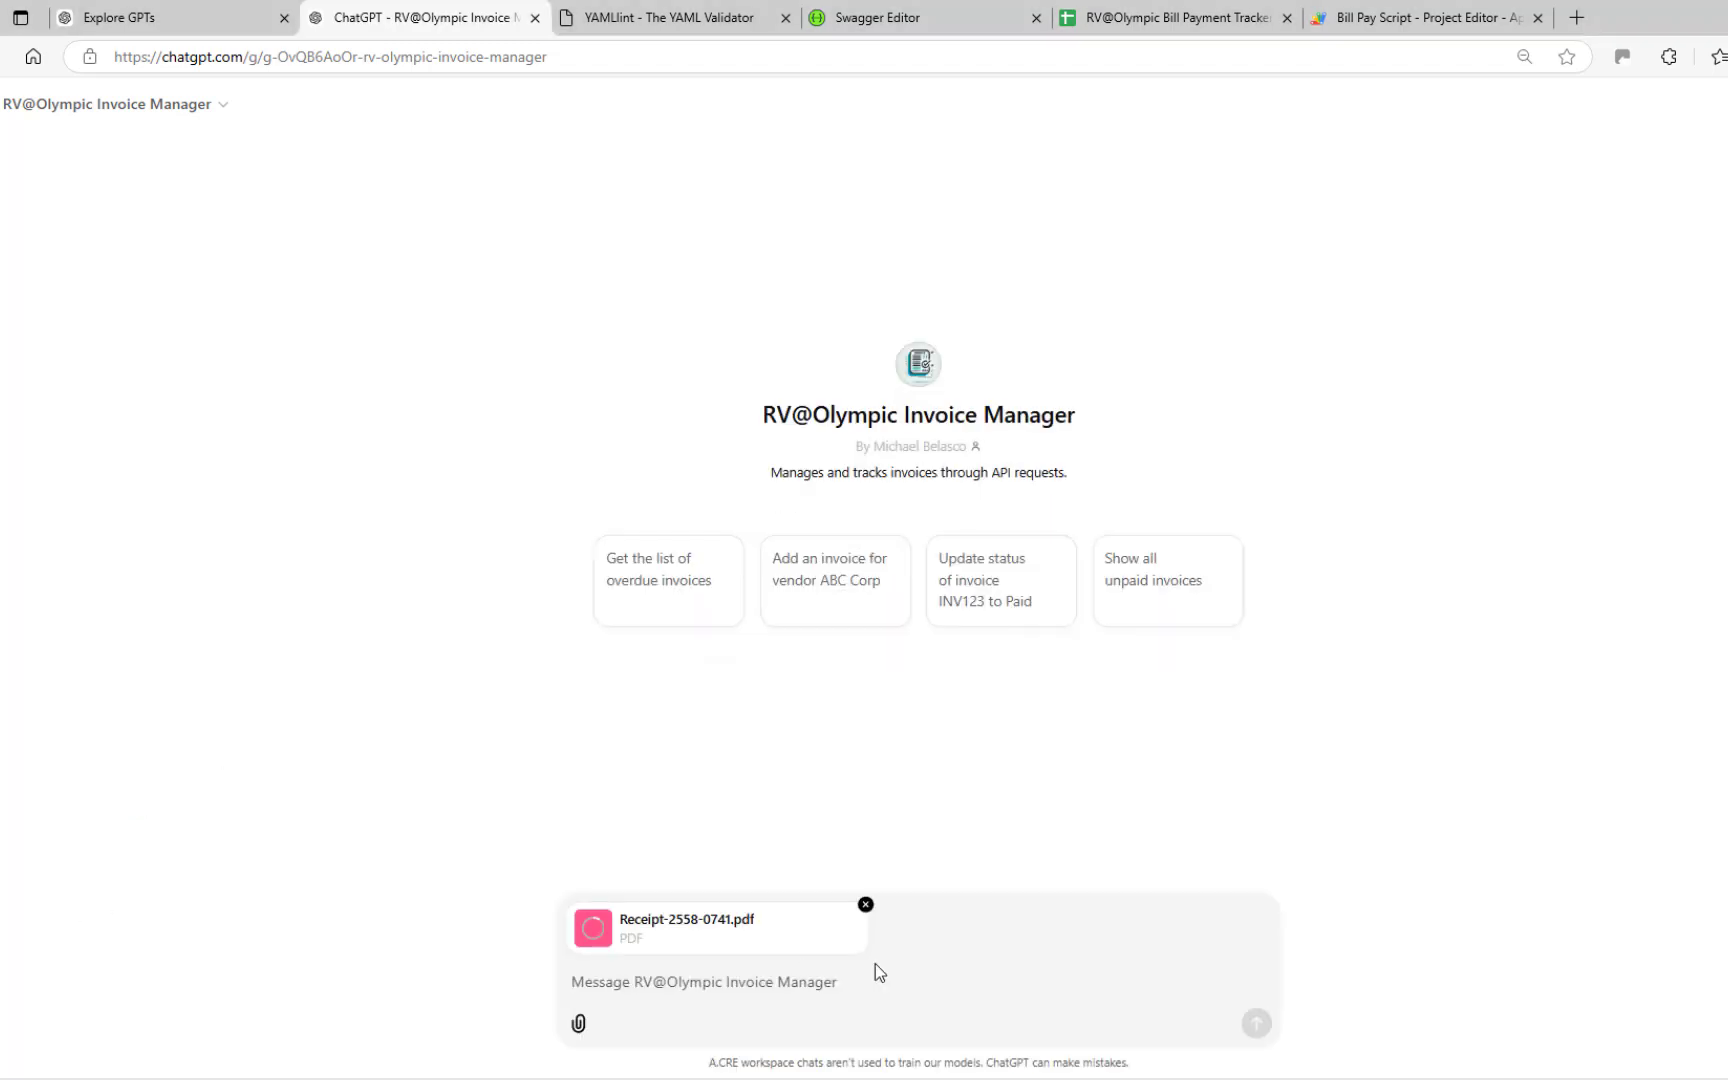
text(Pleas)
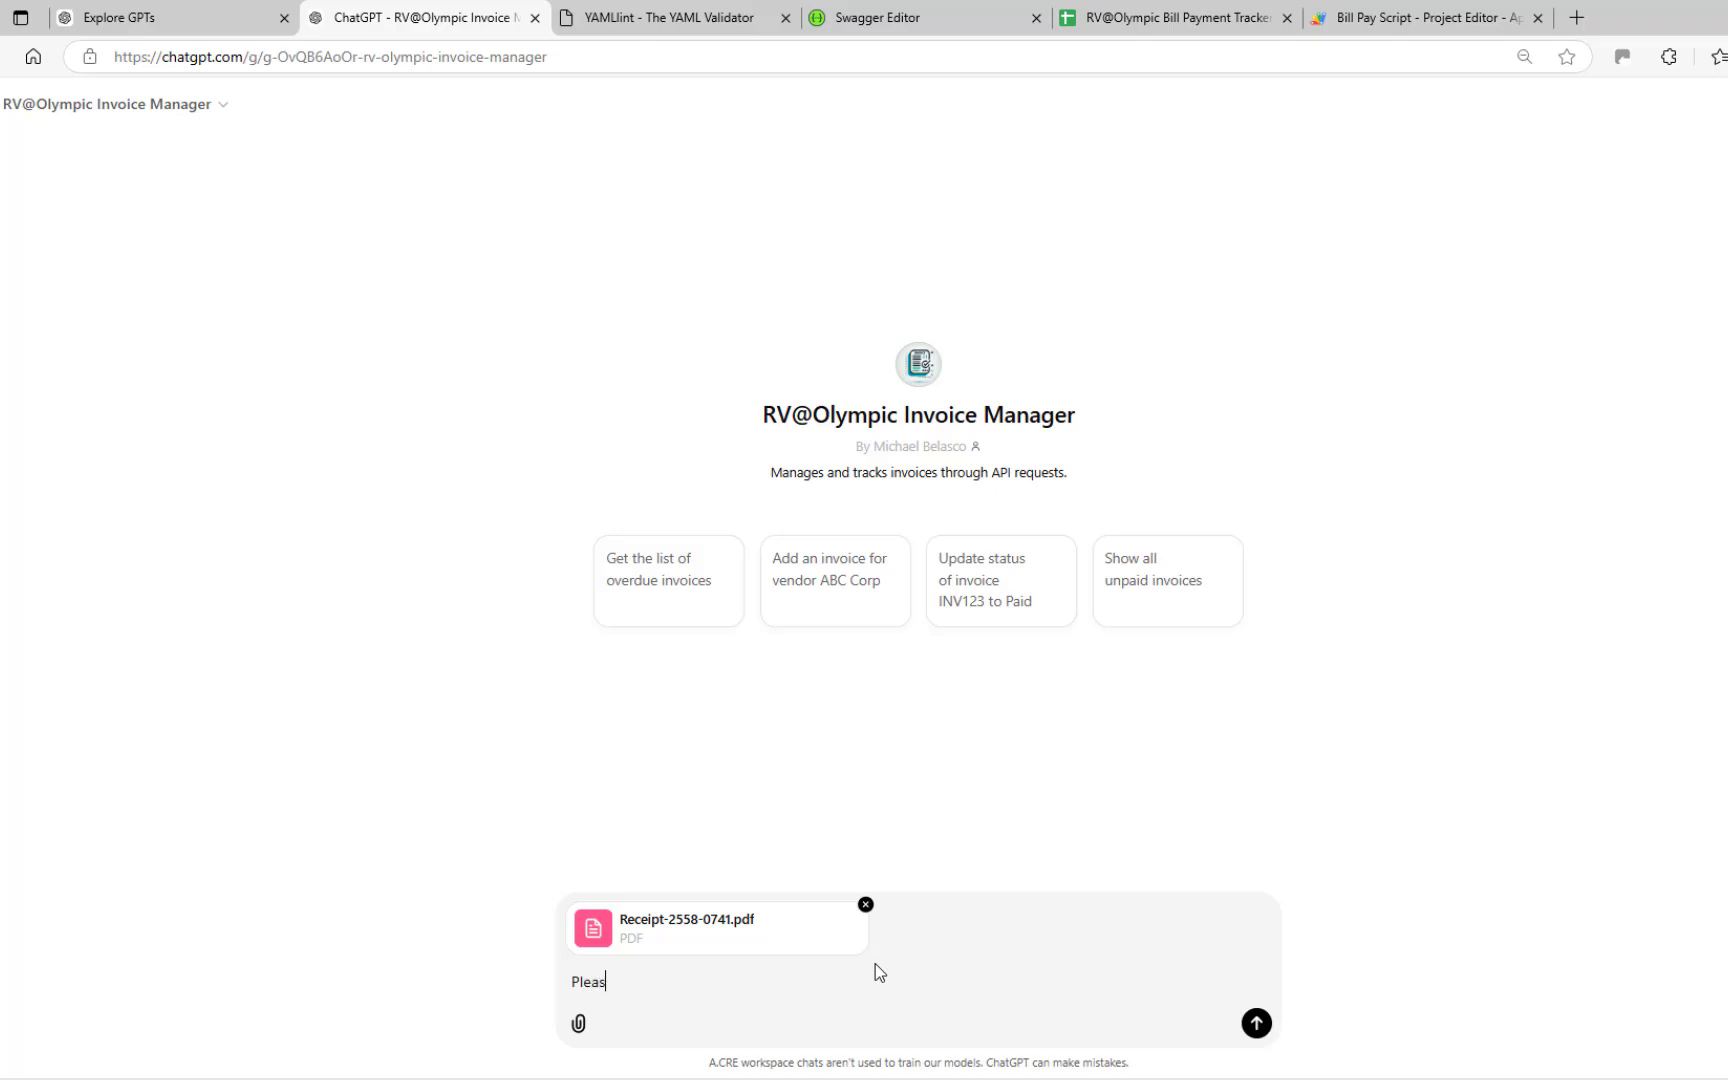
text(e pull out the rele)
text(vant info from this receipt)
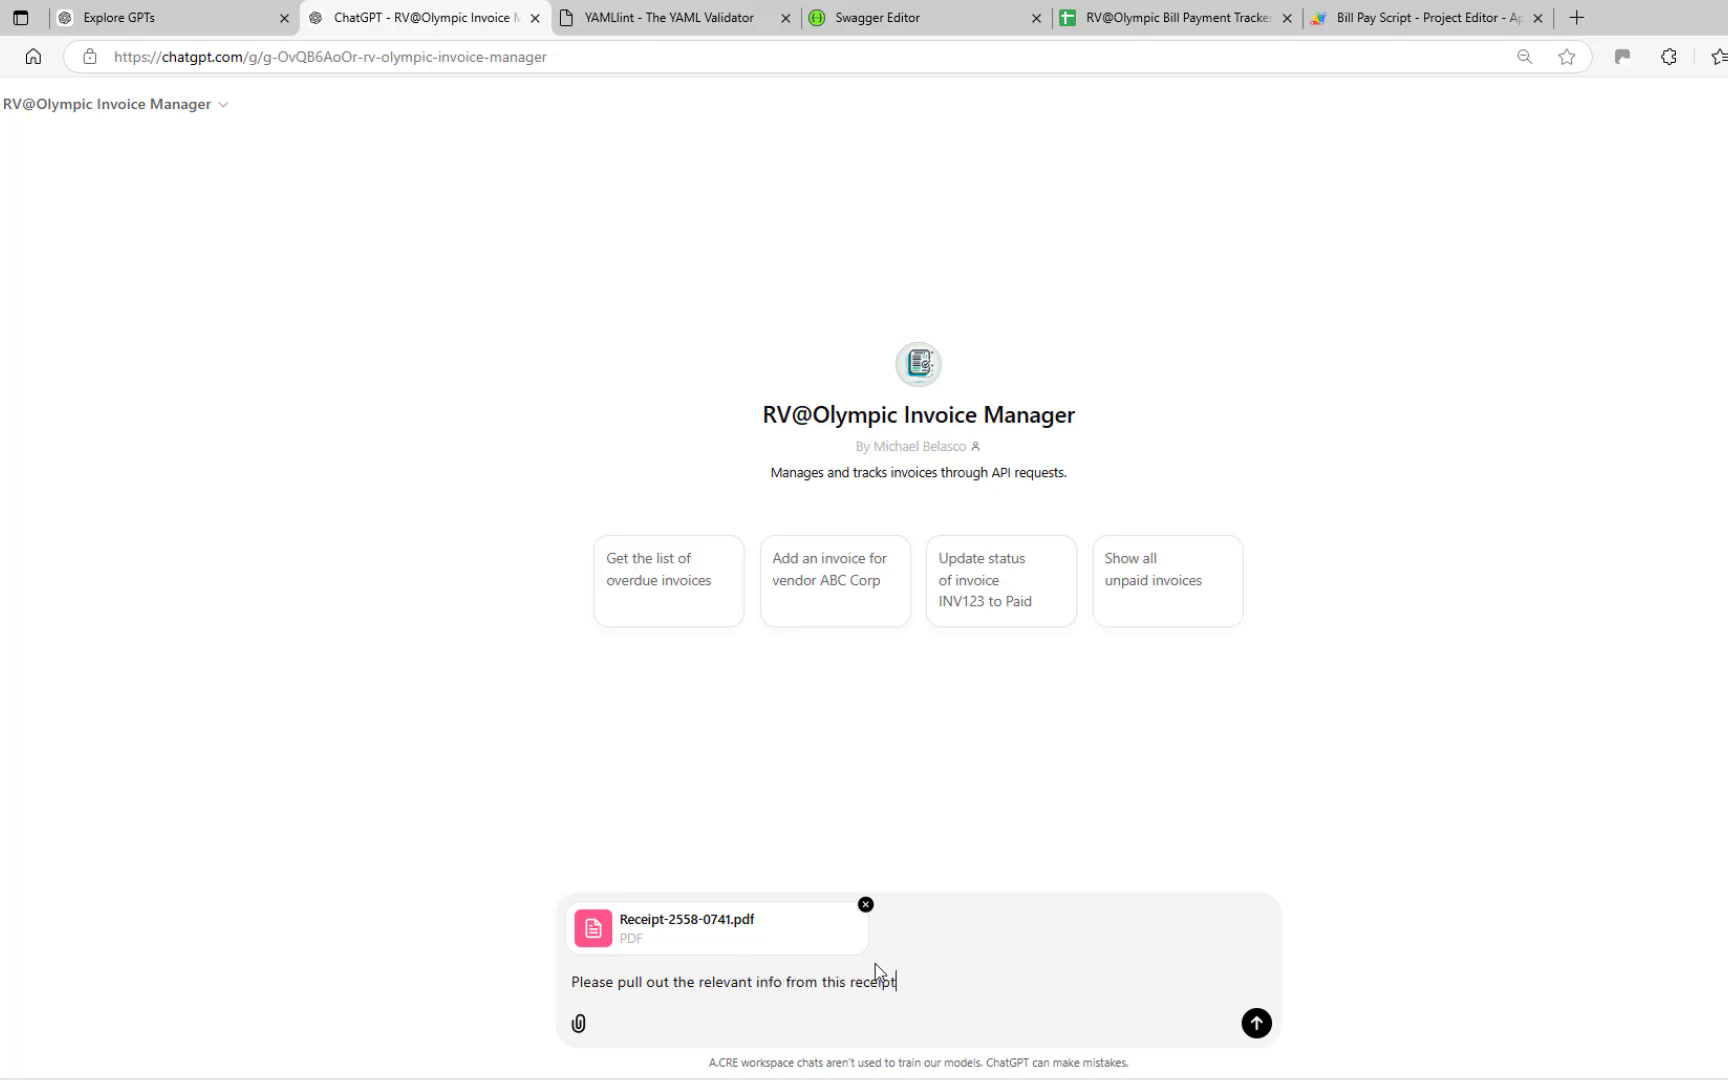
text( and prior to adding to the google sheet)
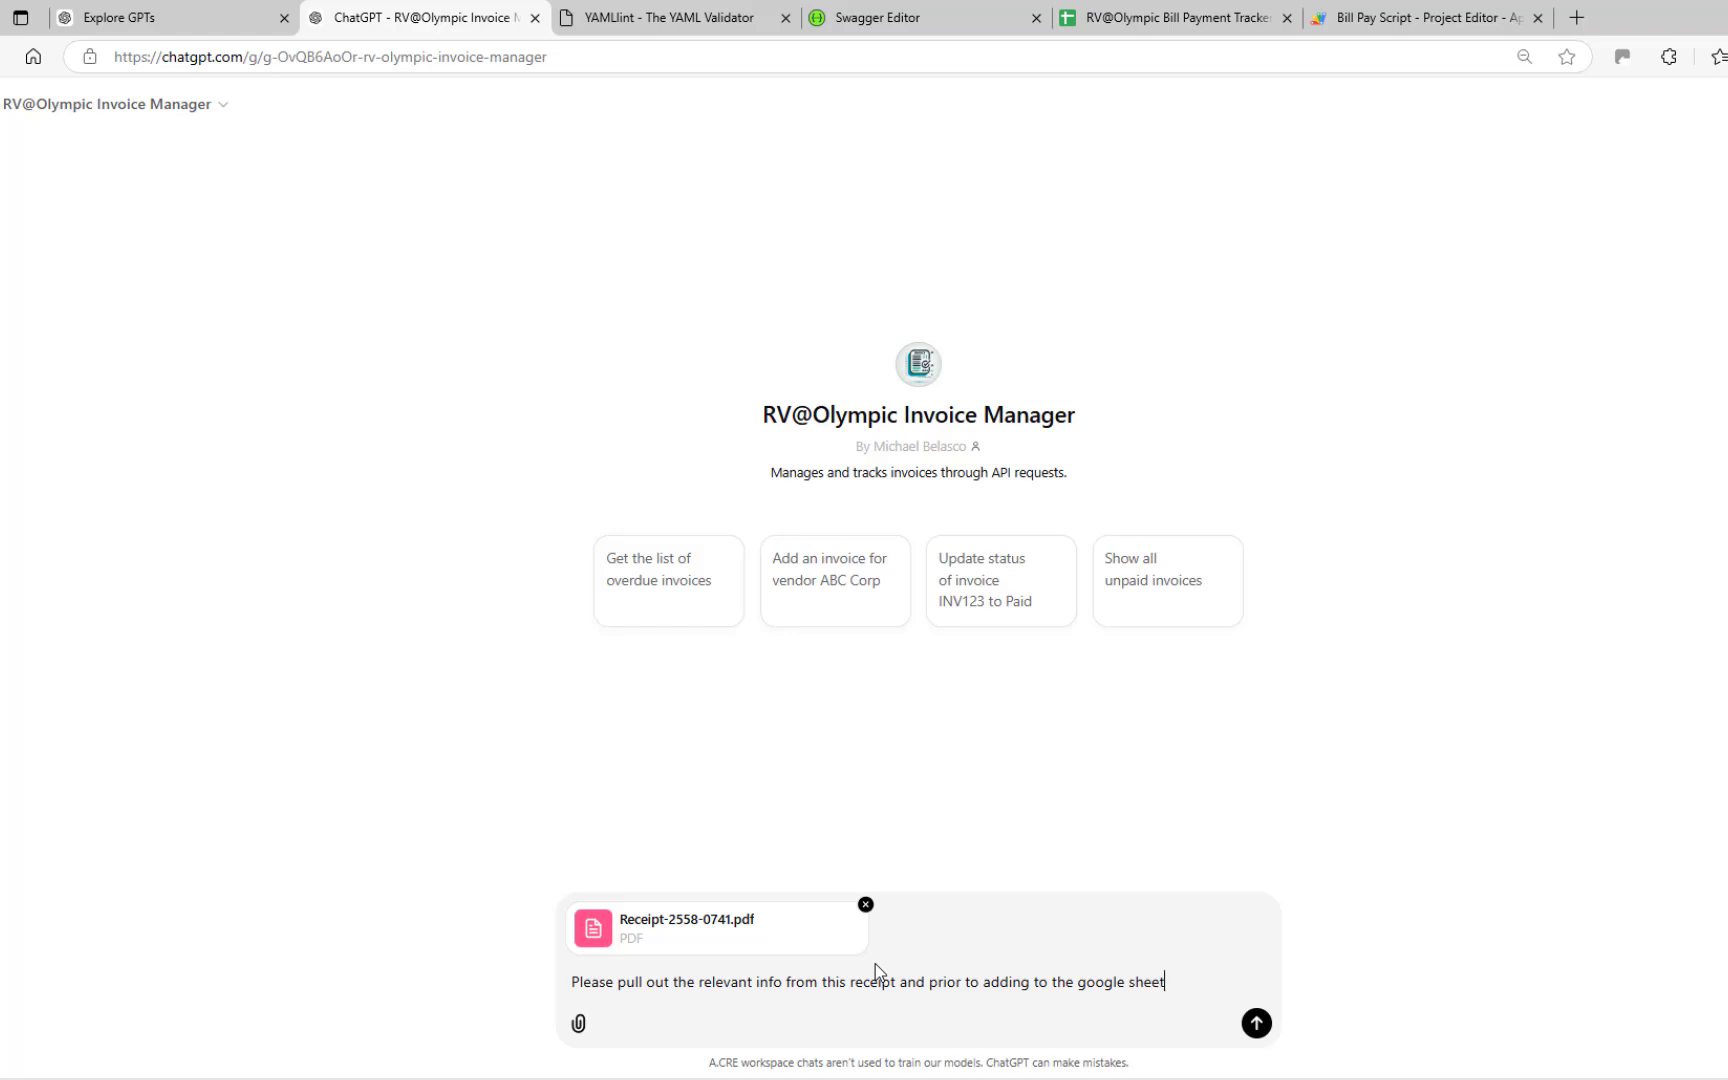
text(, please confimr in)
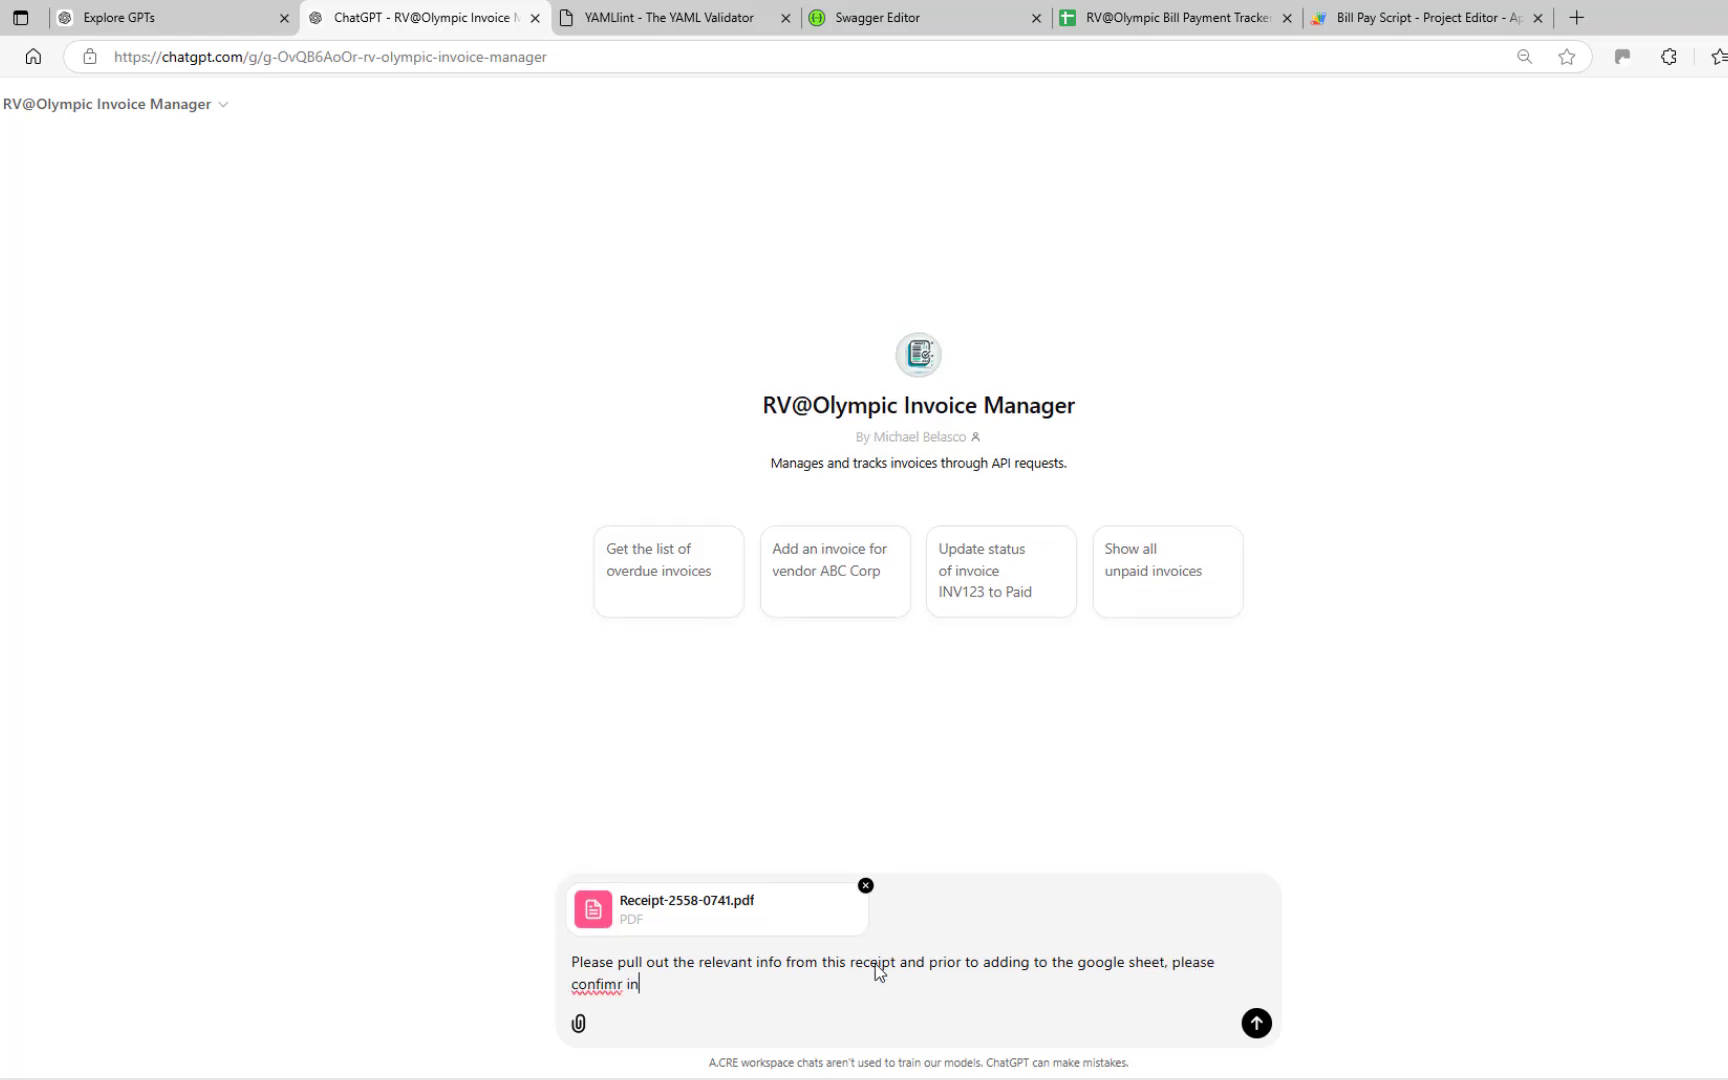
text(fo)
key(Return)
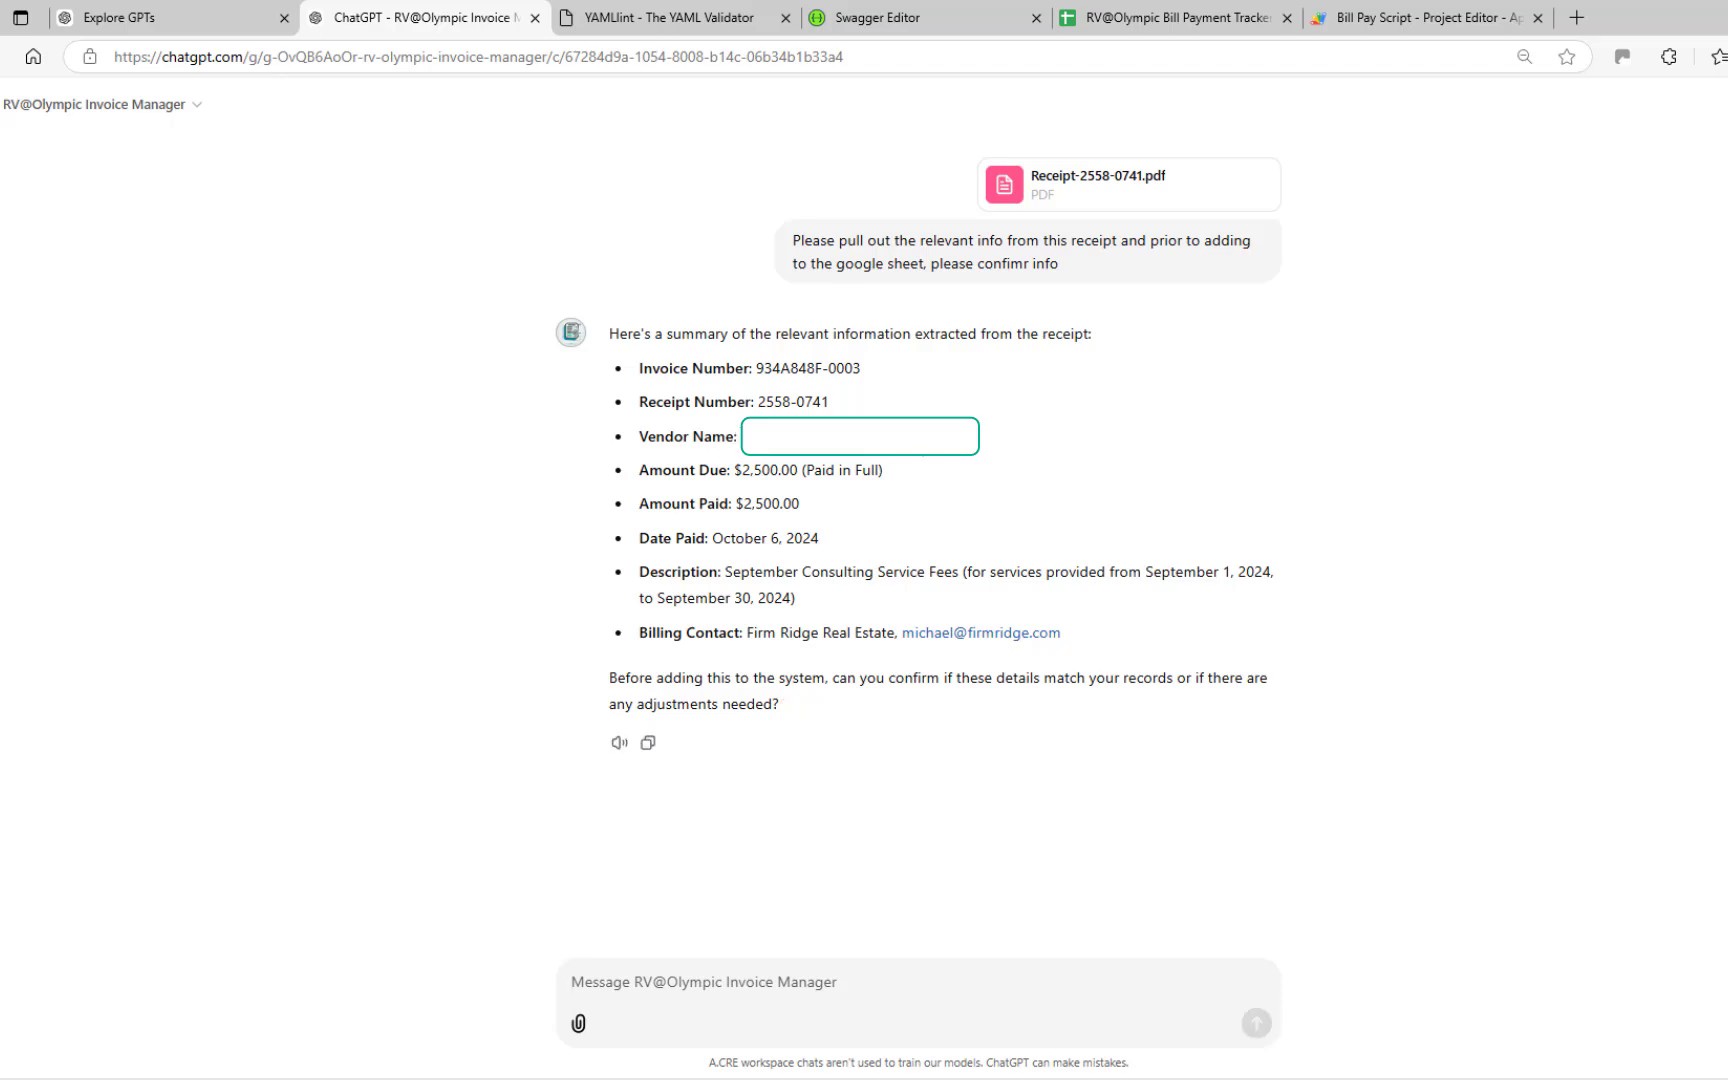
Step: Bring up the receipt PDF beside the chat to compare it with the extracted invoice details
drag(743, 437, 906, 437)
click(906, 437)
key(alt+Tab)
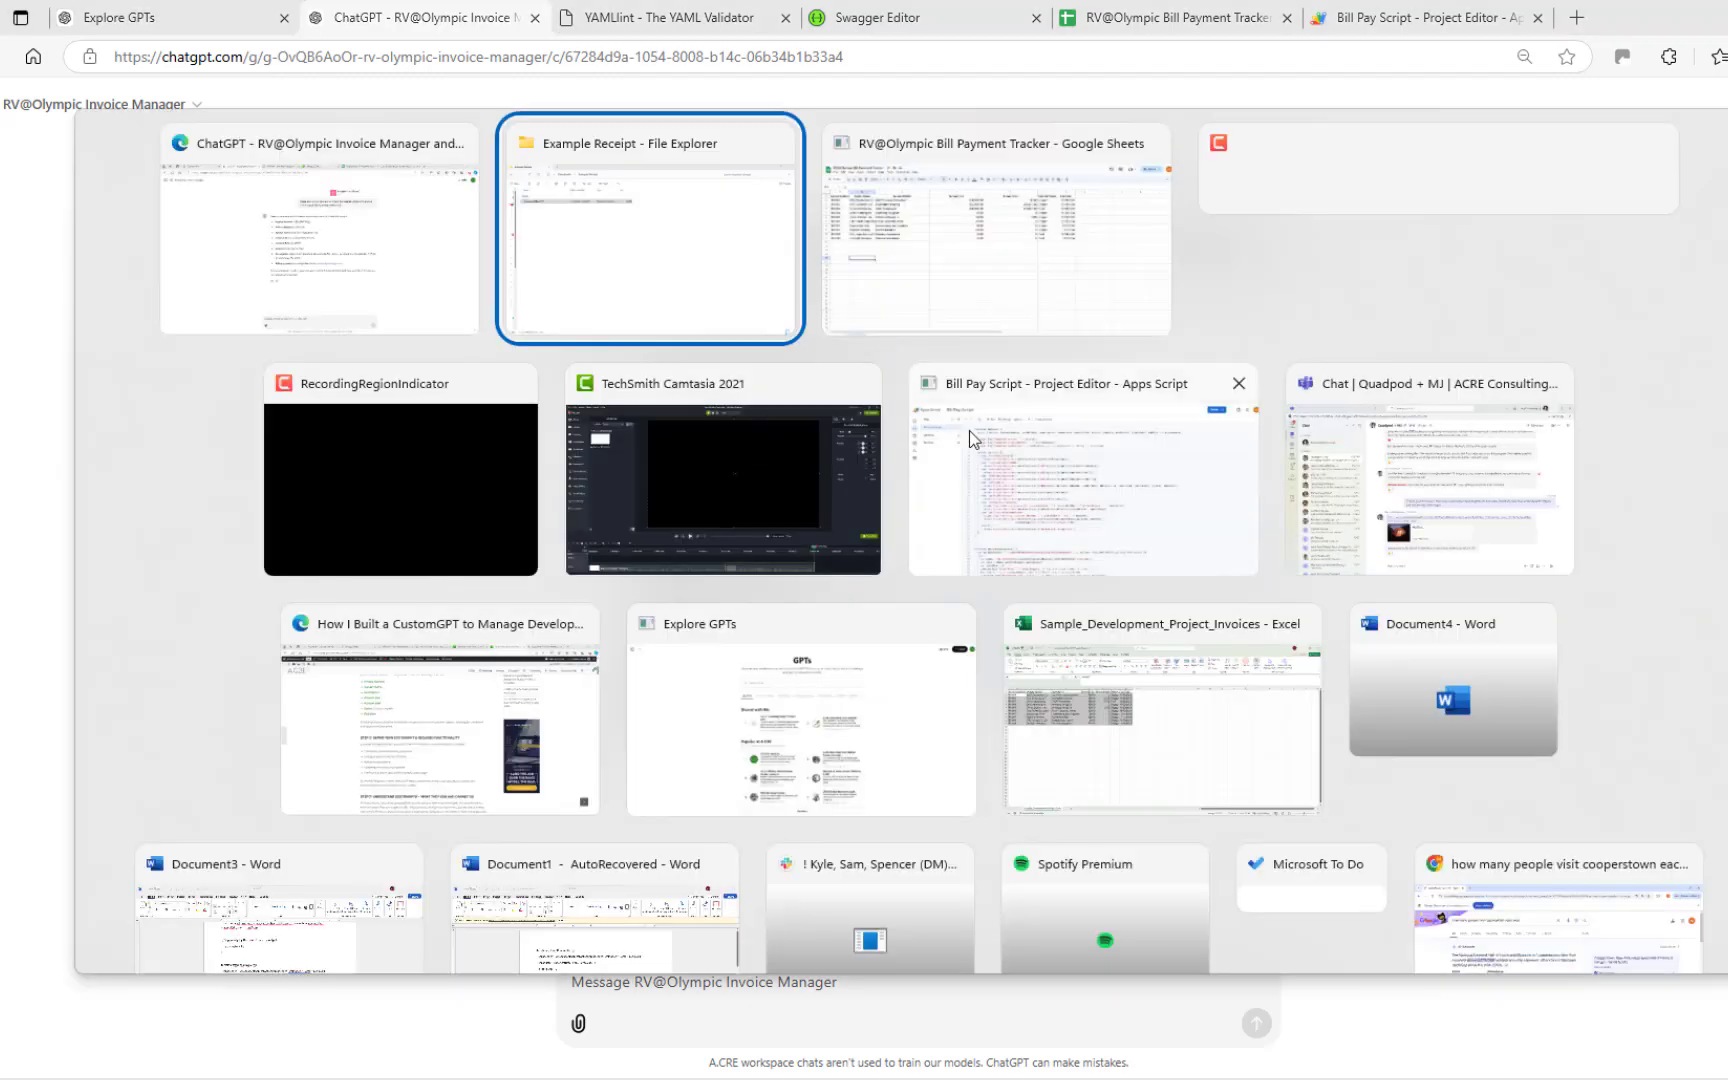
key(alt+Tab)
key(alt+Tab)
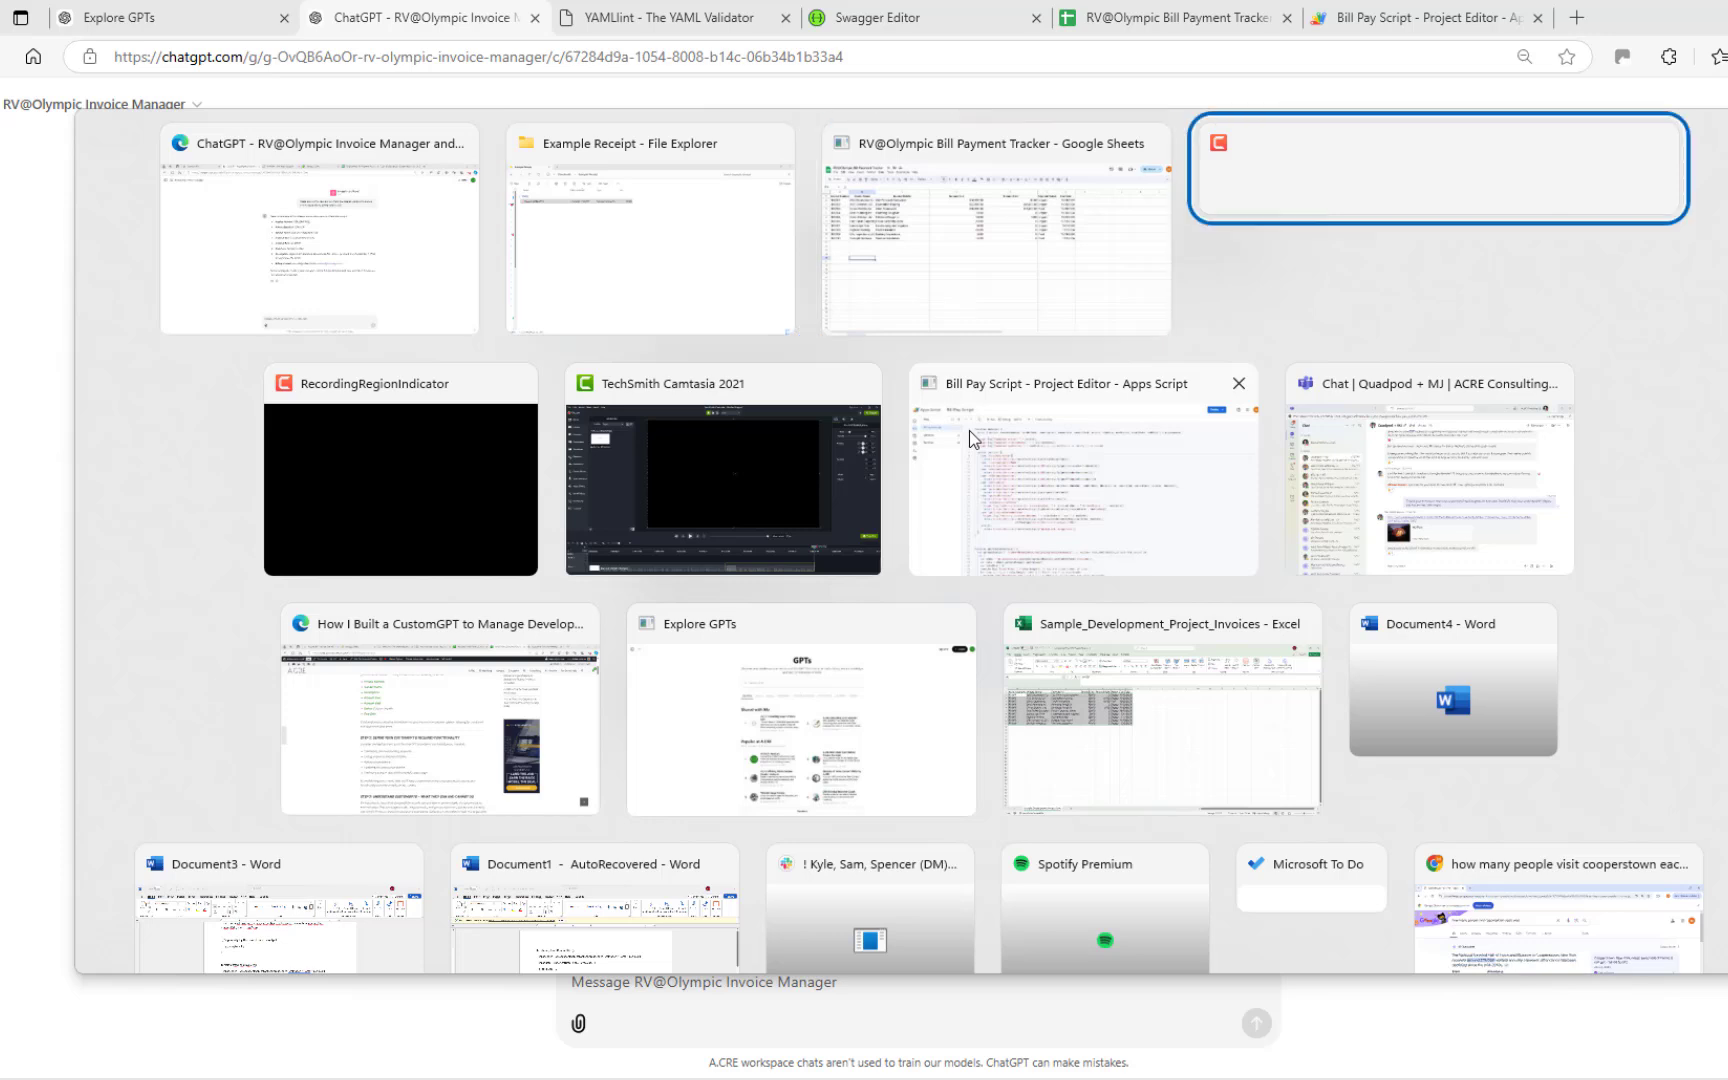
key(alt+shift+Tab)
key(alt+shift+Tab)
key(alt+shift+Tab)
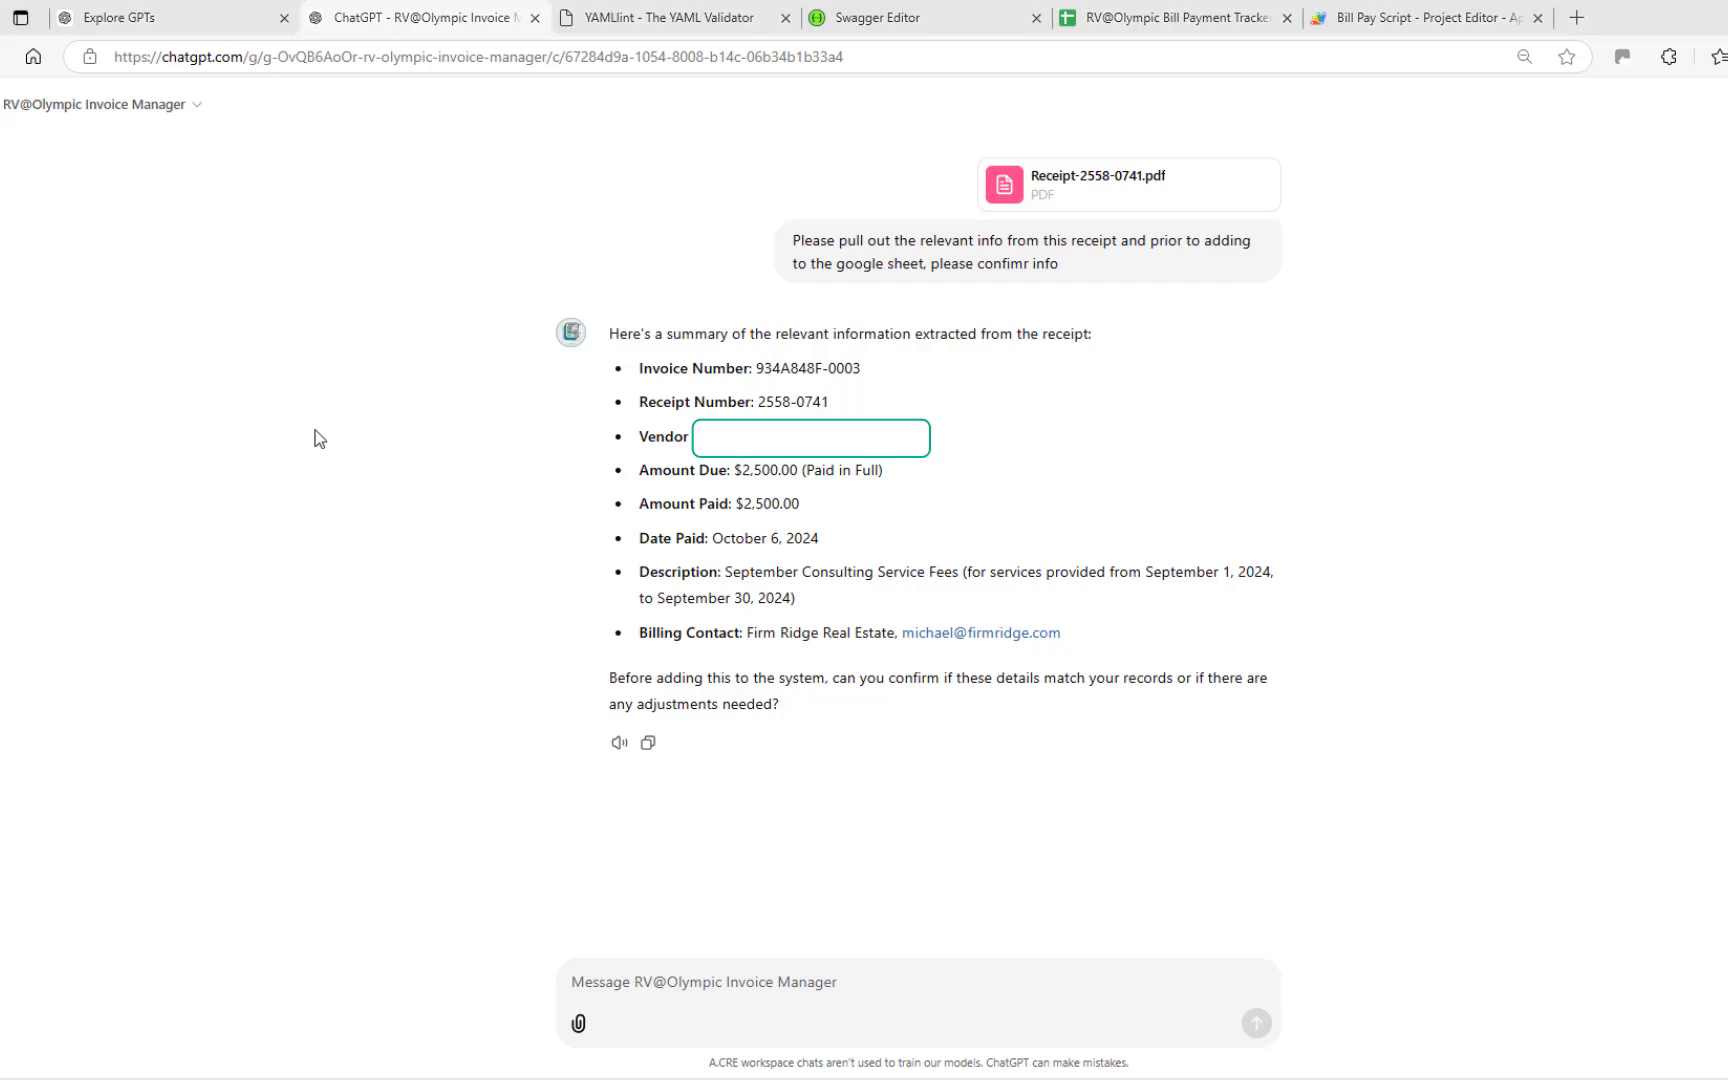
key(alt+Tab)
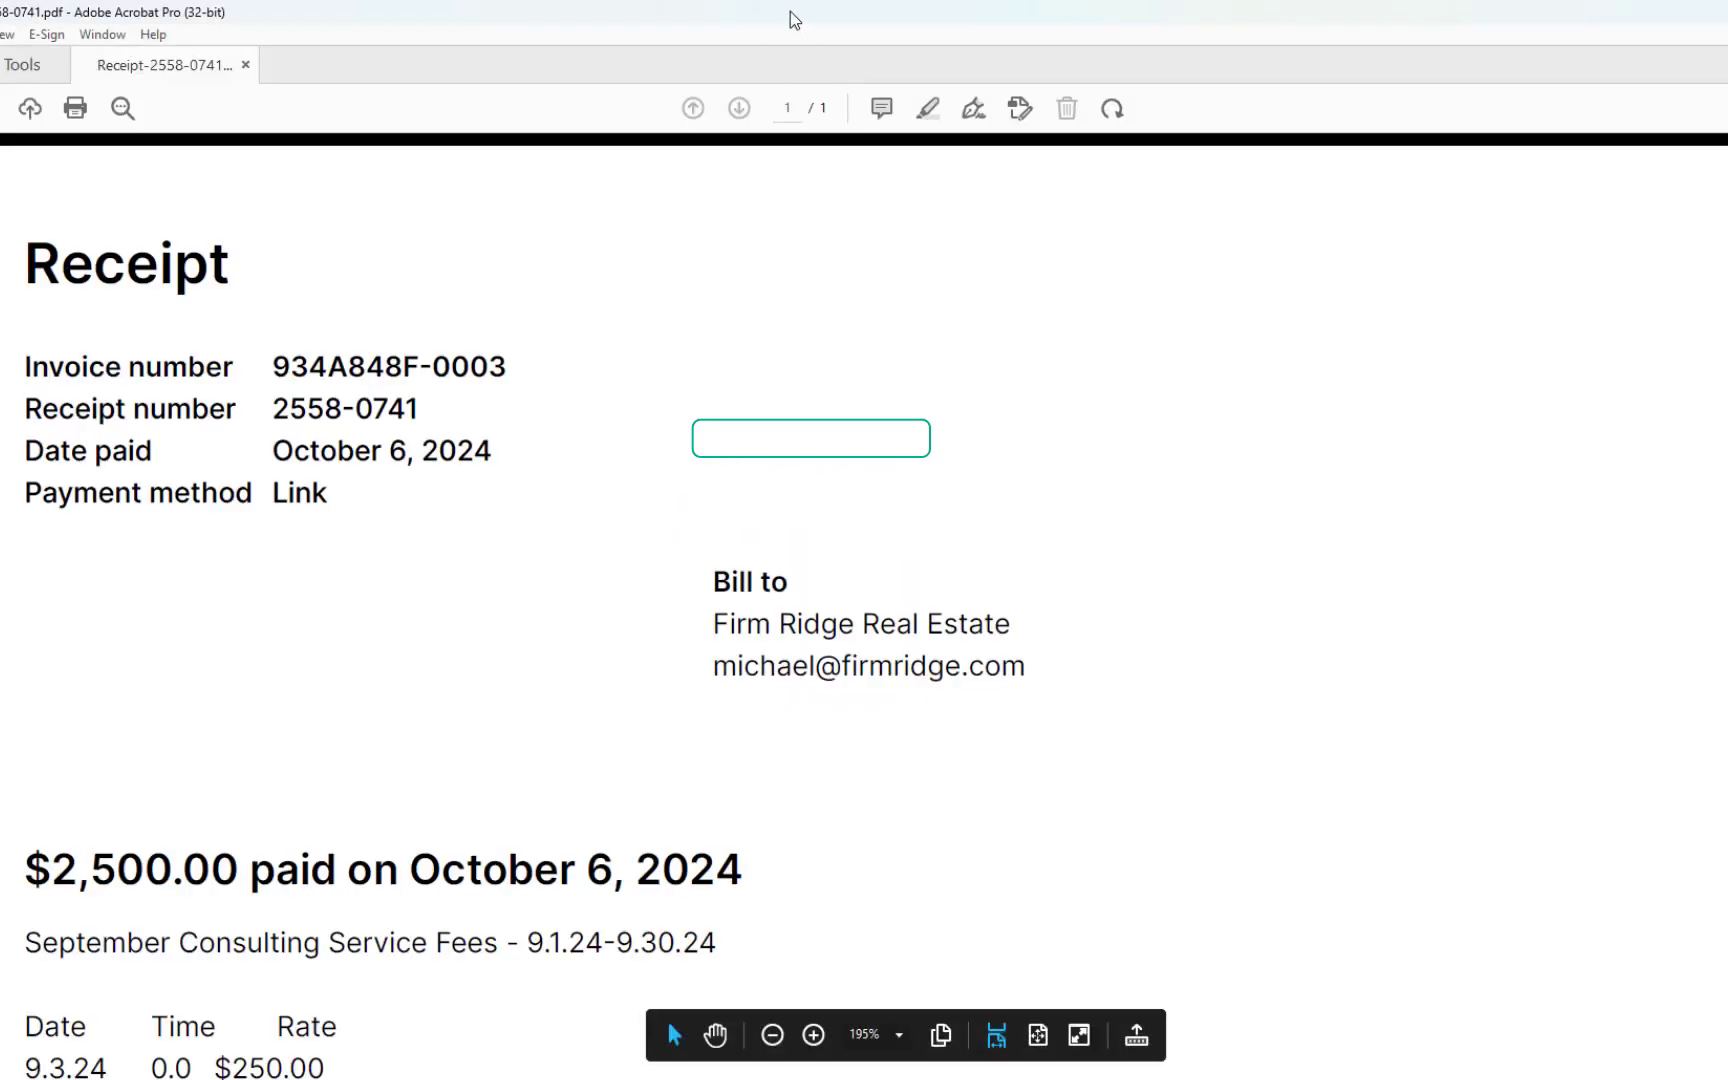
drag(790, 11, 1390, 78)
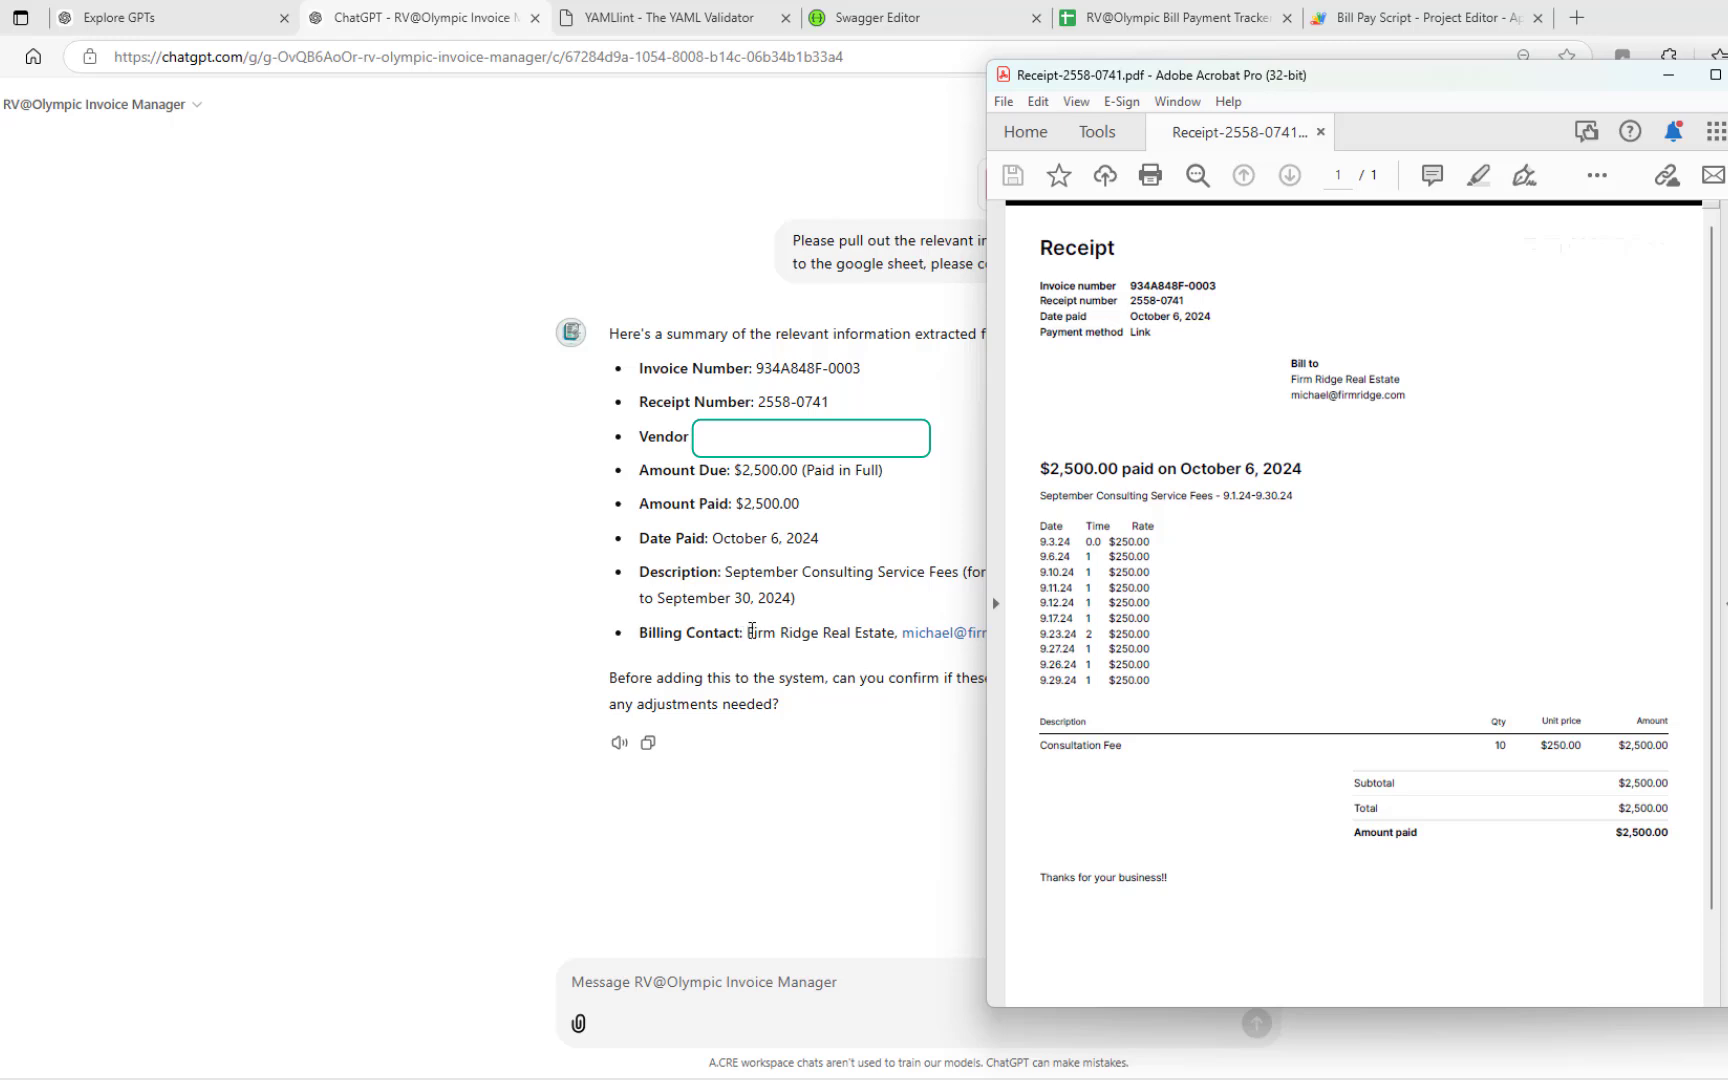
Step: Check the extracted billing contact and receipt number fields against the columns of the bill payment tracker in Google Sheets
drag(752, 630, 648, 632)
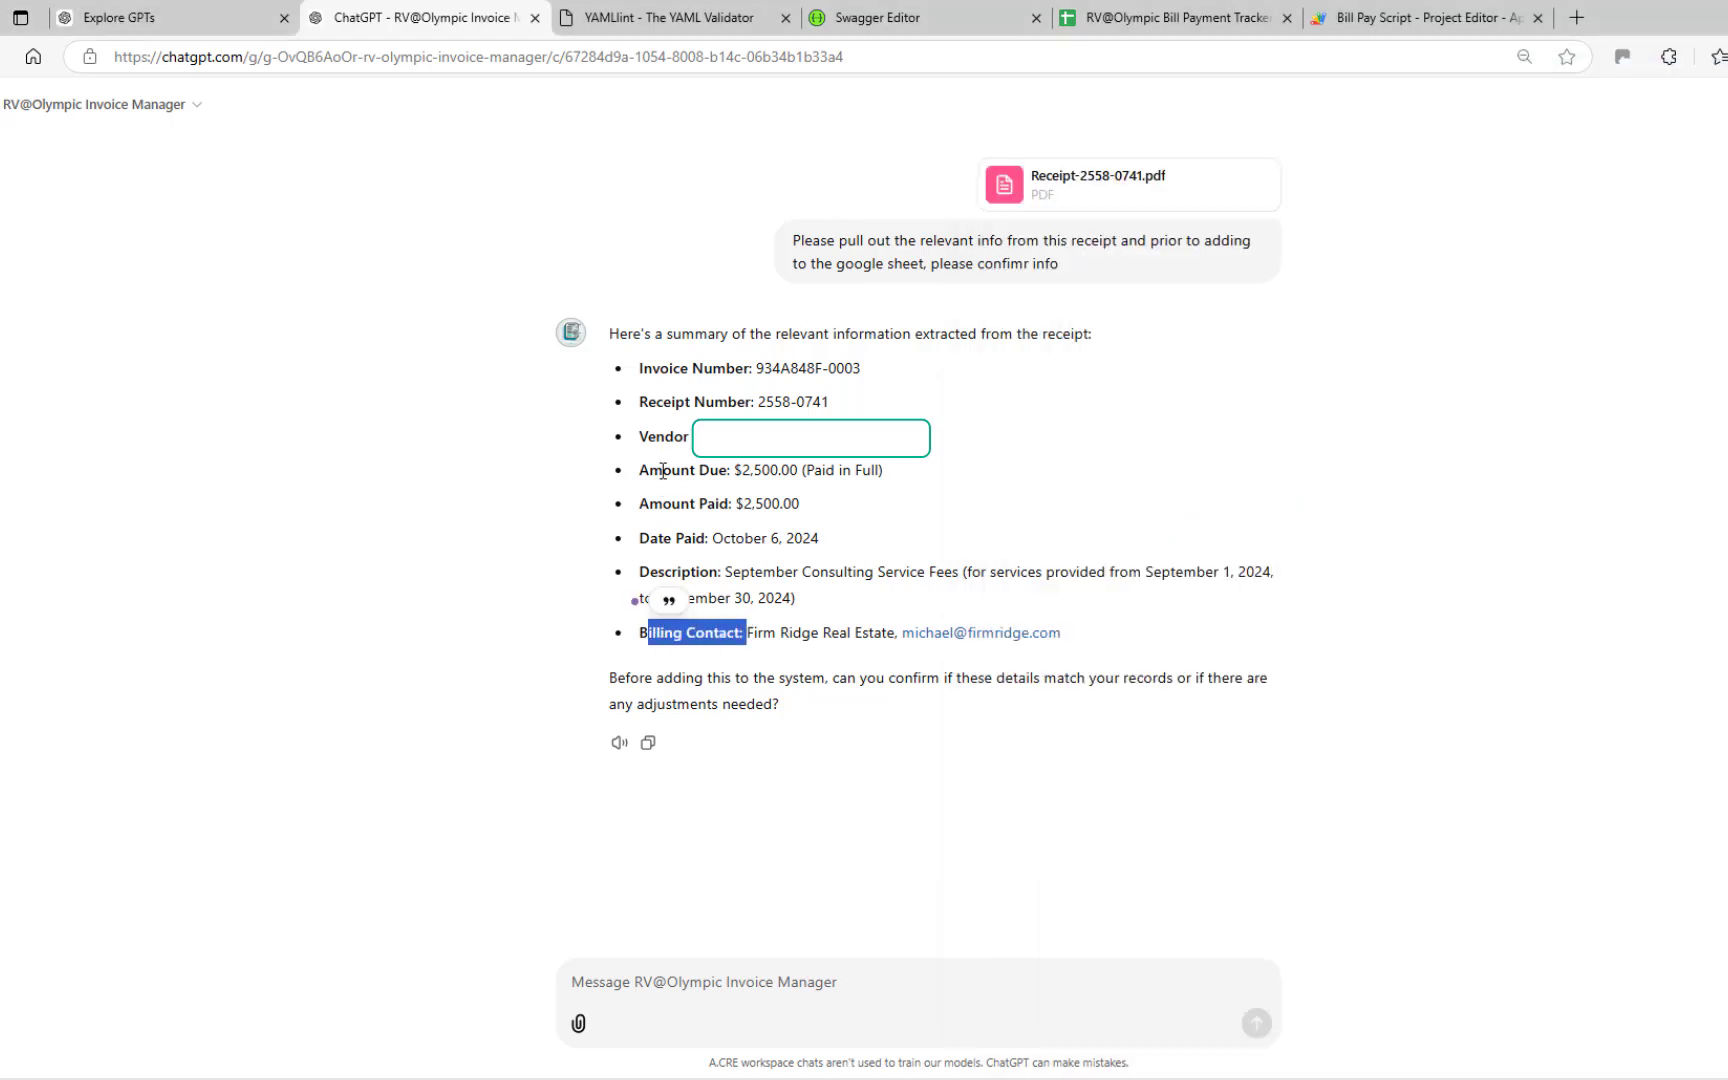
drag(752, 402, 645, 406)
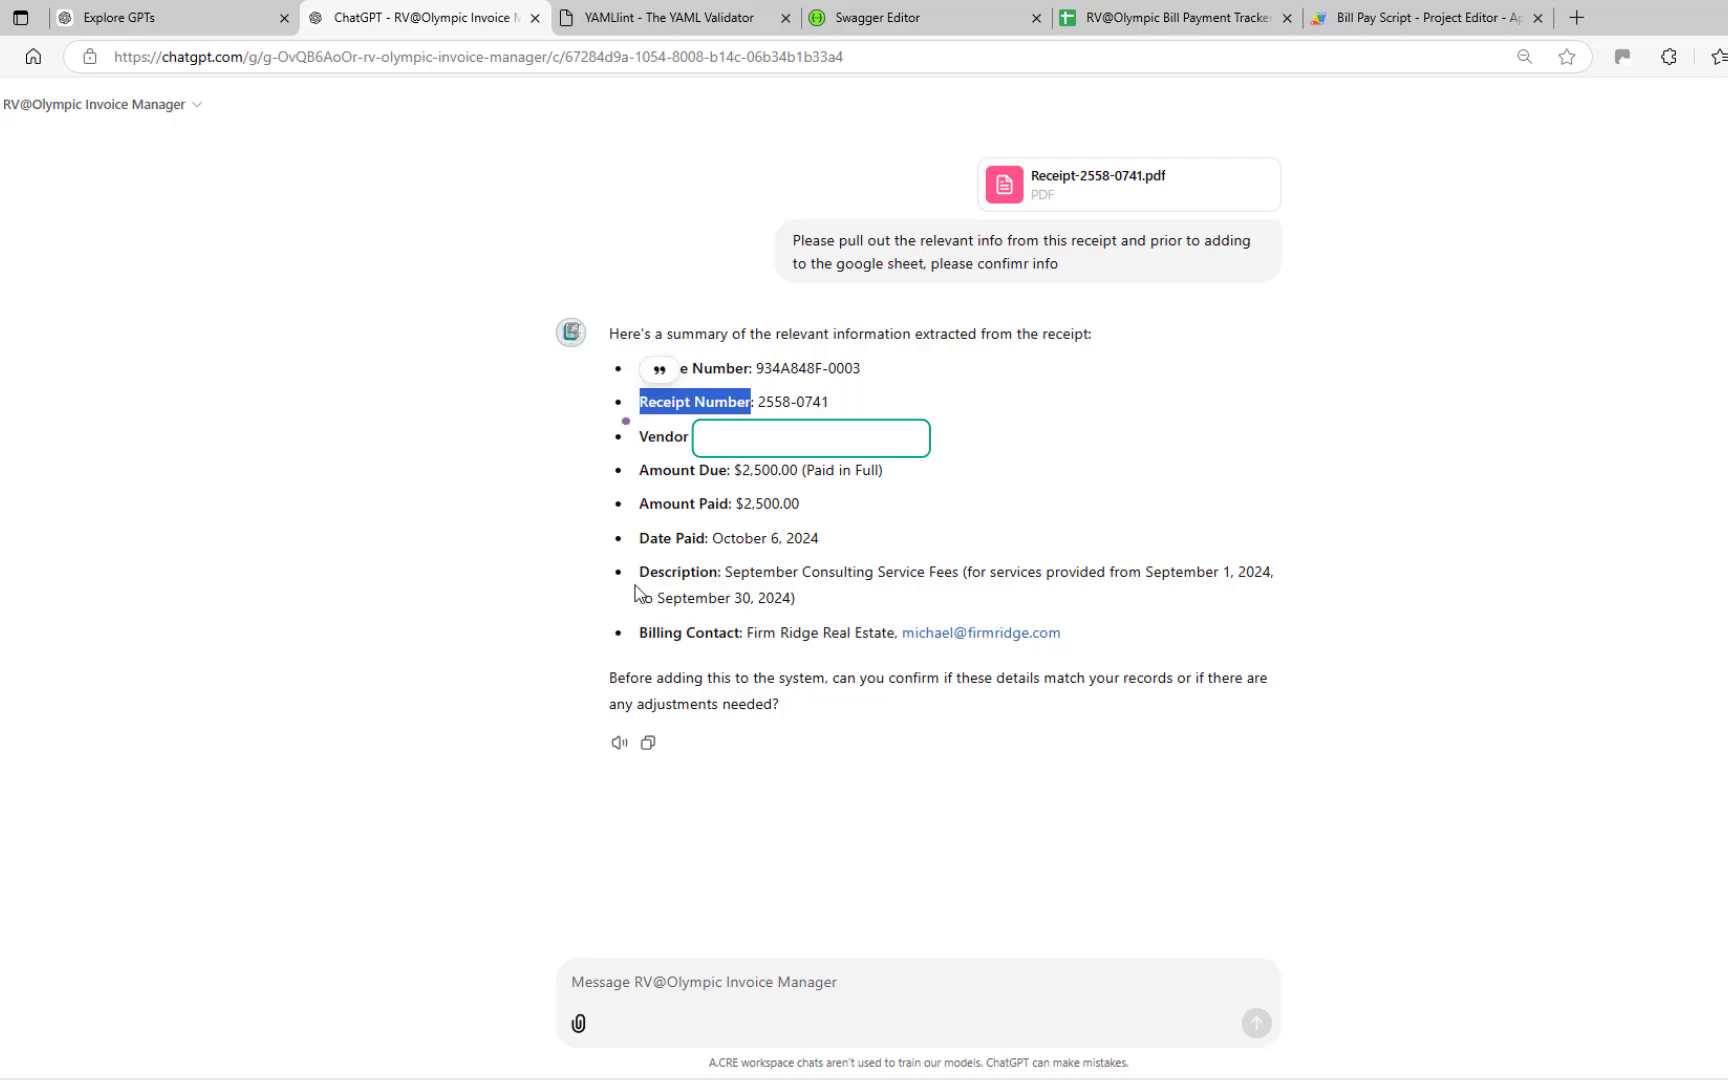
click(1190, 18)
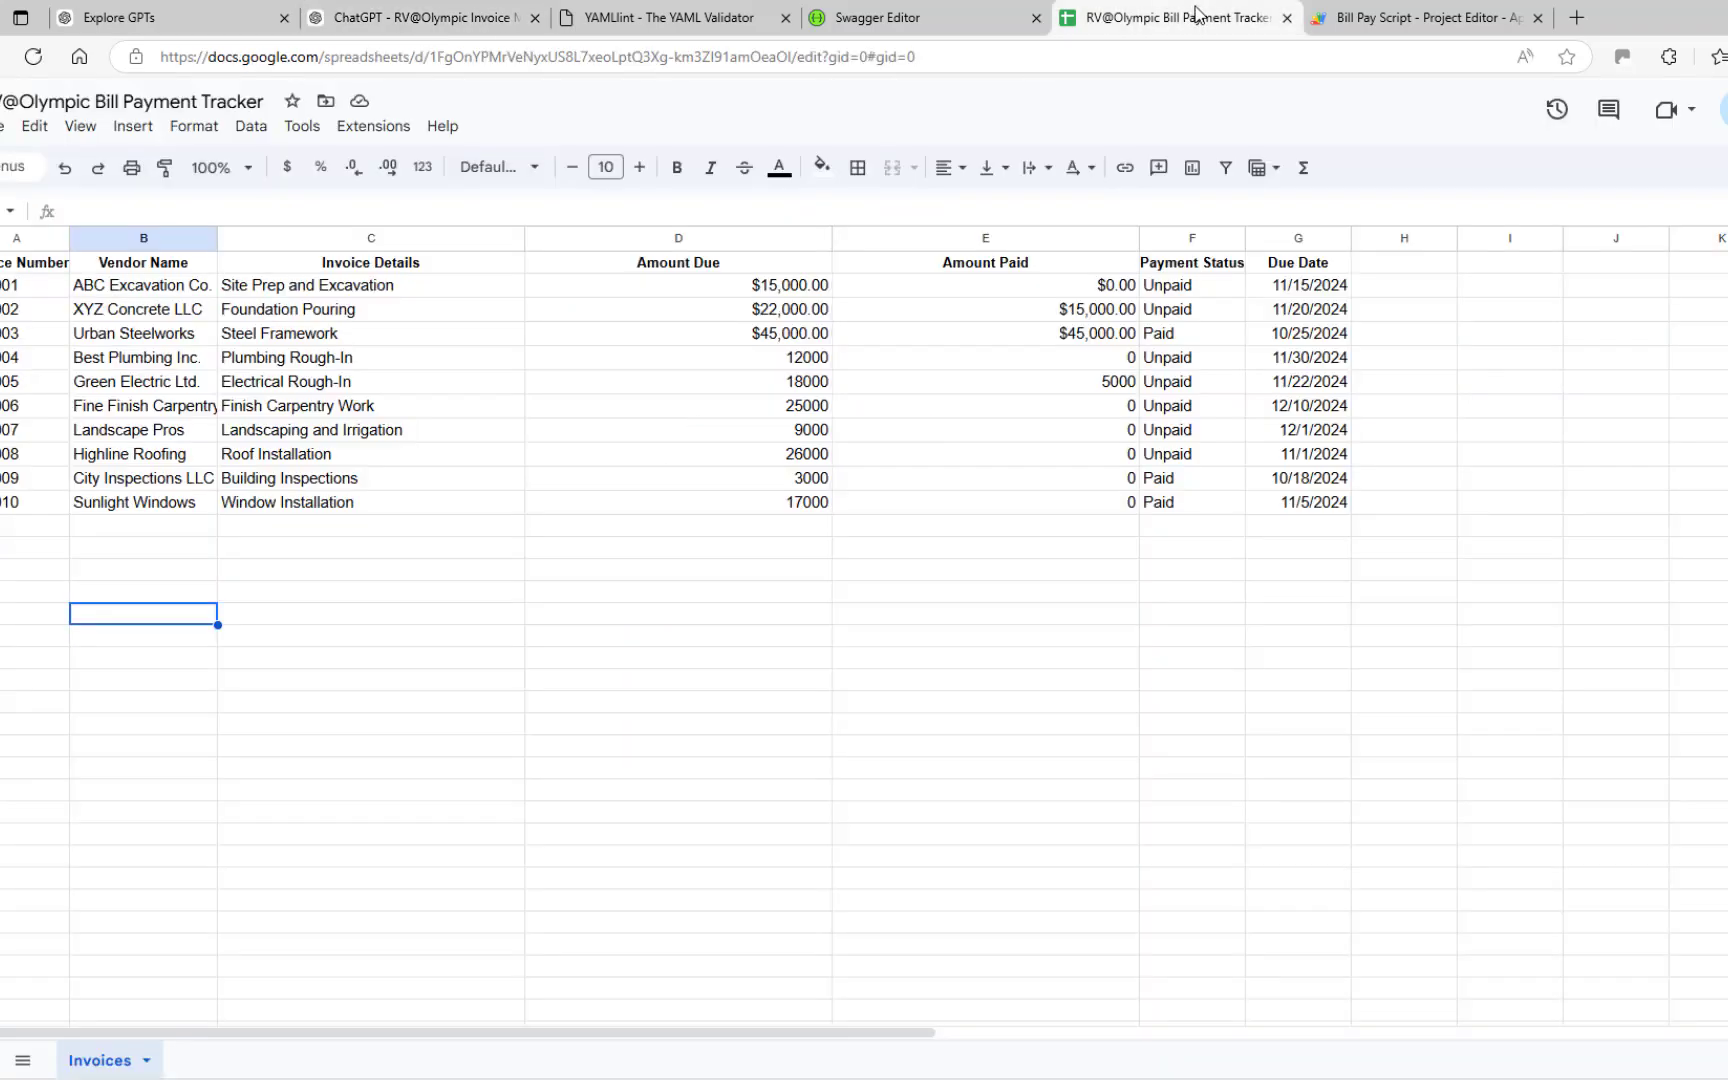
Step: Return to the Invoice Manager chat and approve the extracted details with the reply "looks good, please post"
click(447, 15)
click(774, 976)
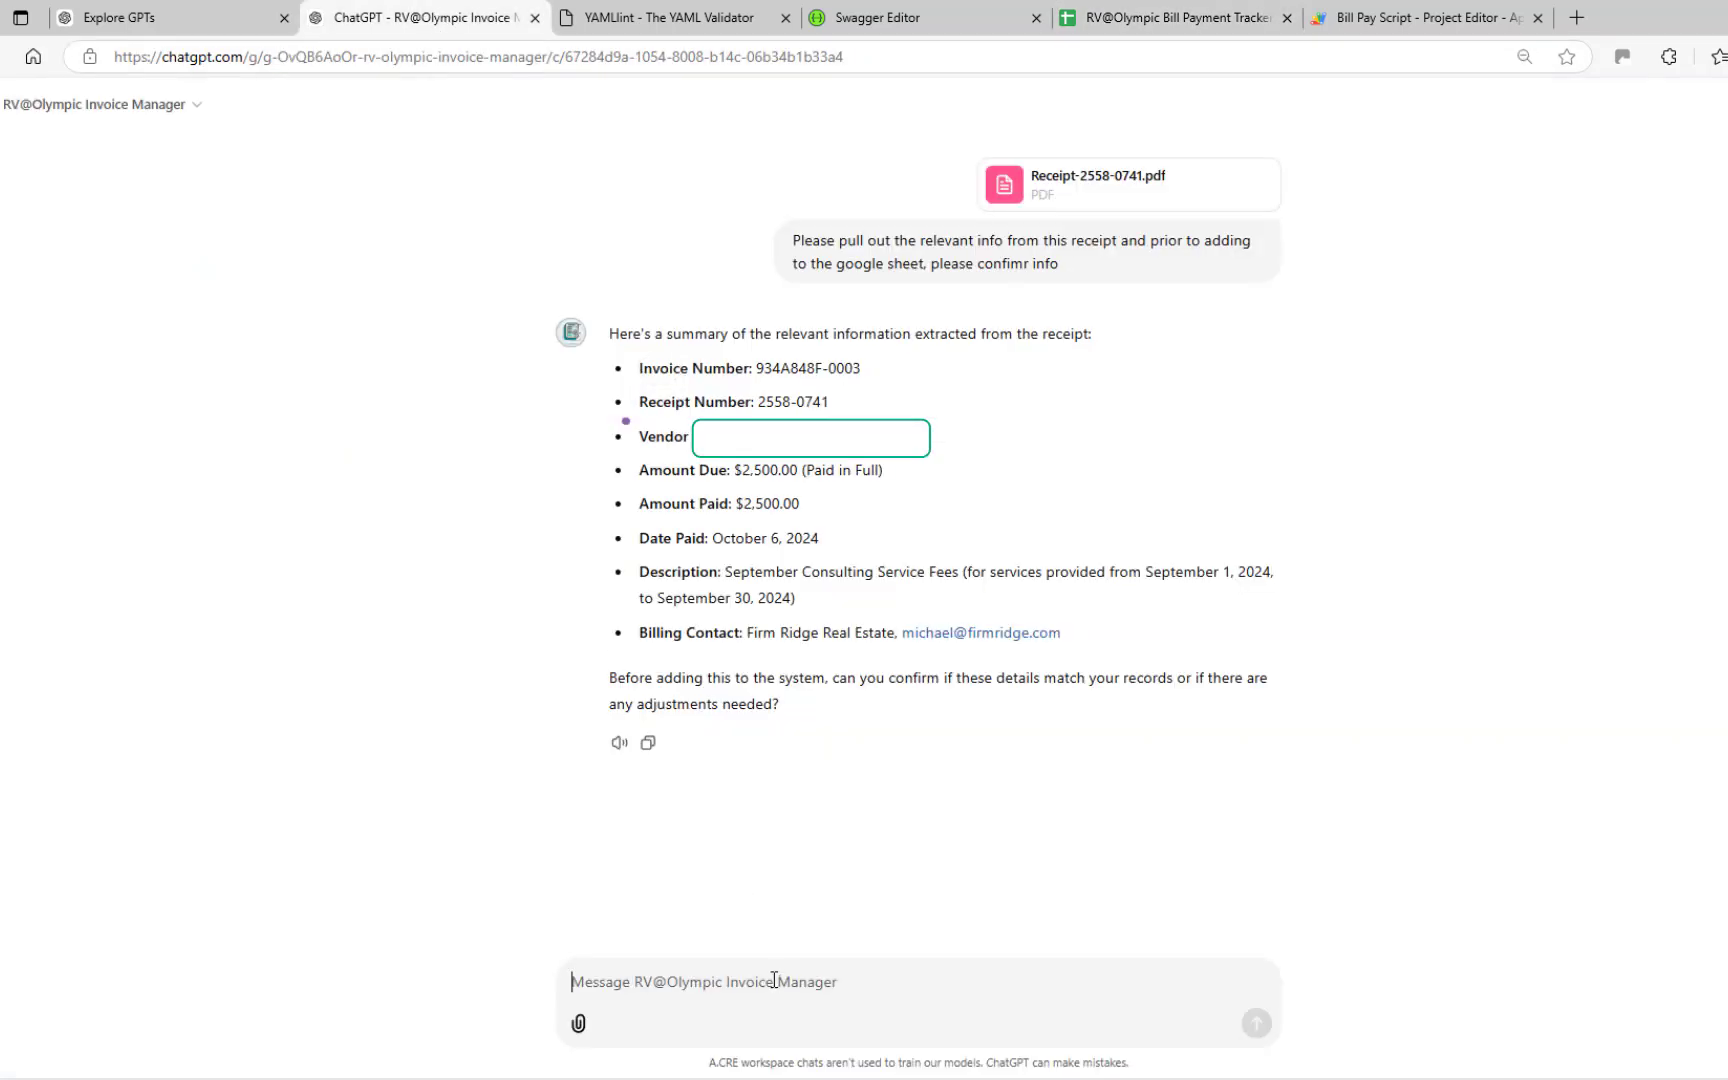
text(lokks good)
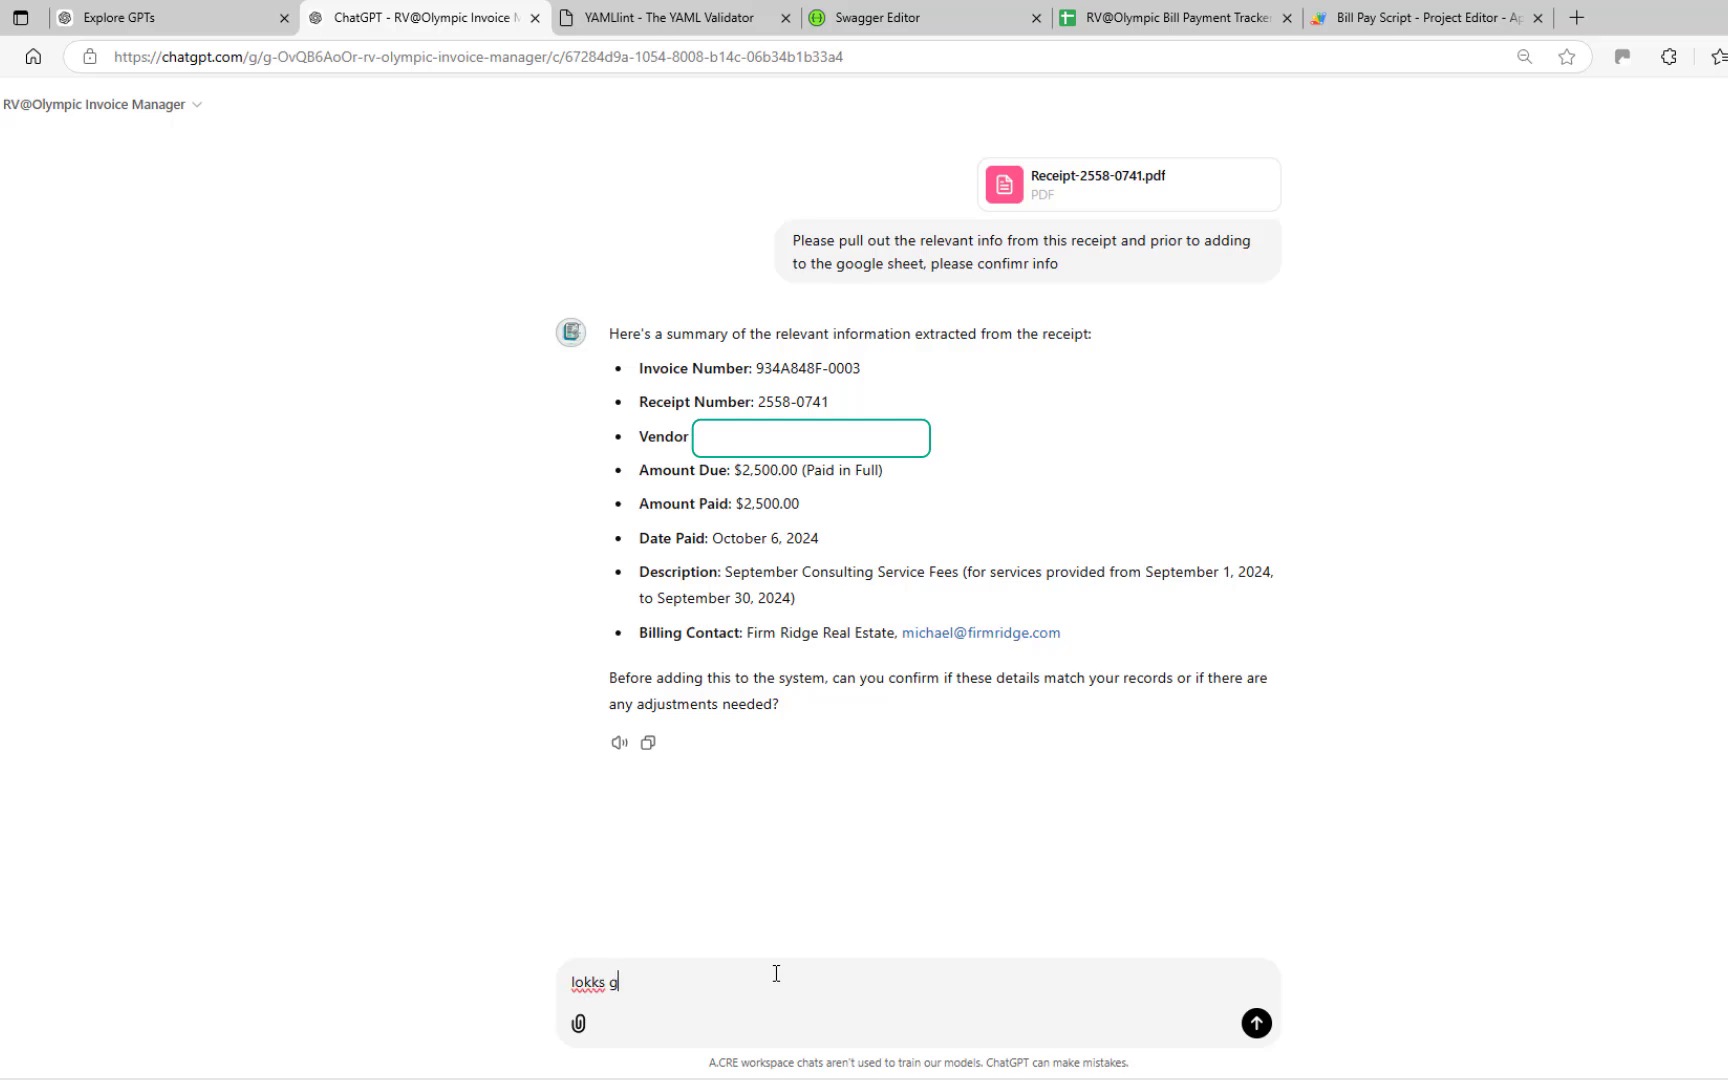
key(BackSpace)
text(, please post)
key(Left)
key(Left)
key(Left)
key(Left)
key(Left)
key(Left)
key(Left)
key(Left)
key(Left)
key(BackSpace)
text(o)
key(Return)
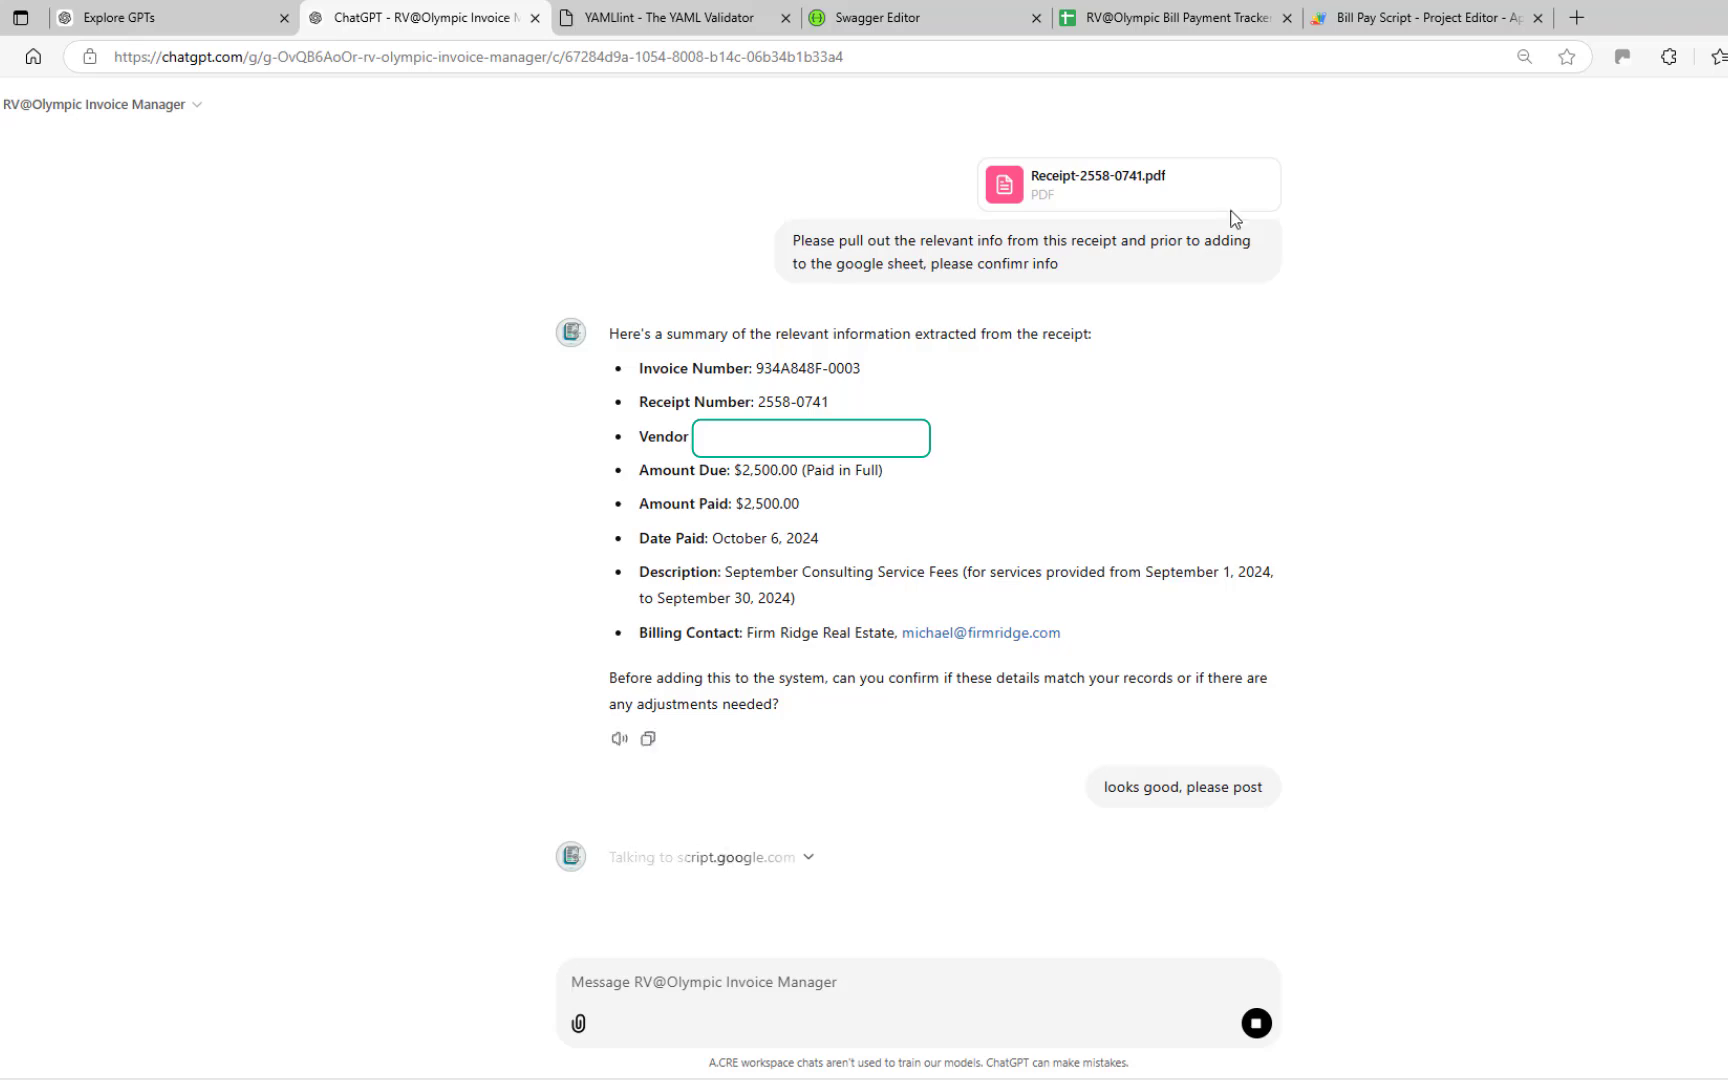
Step: In the Google Sheets bill payment tracker, examine each cell of the newly added consulting invoice row, from invoice number to due date
click(1166, 14)
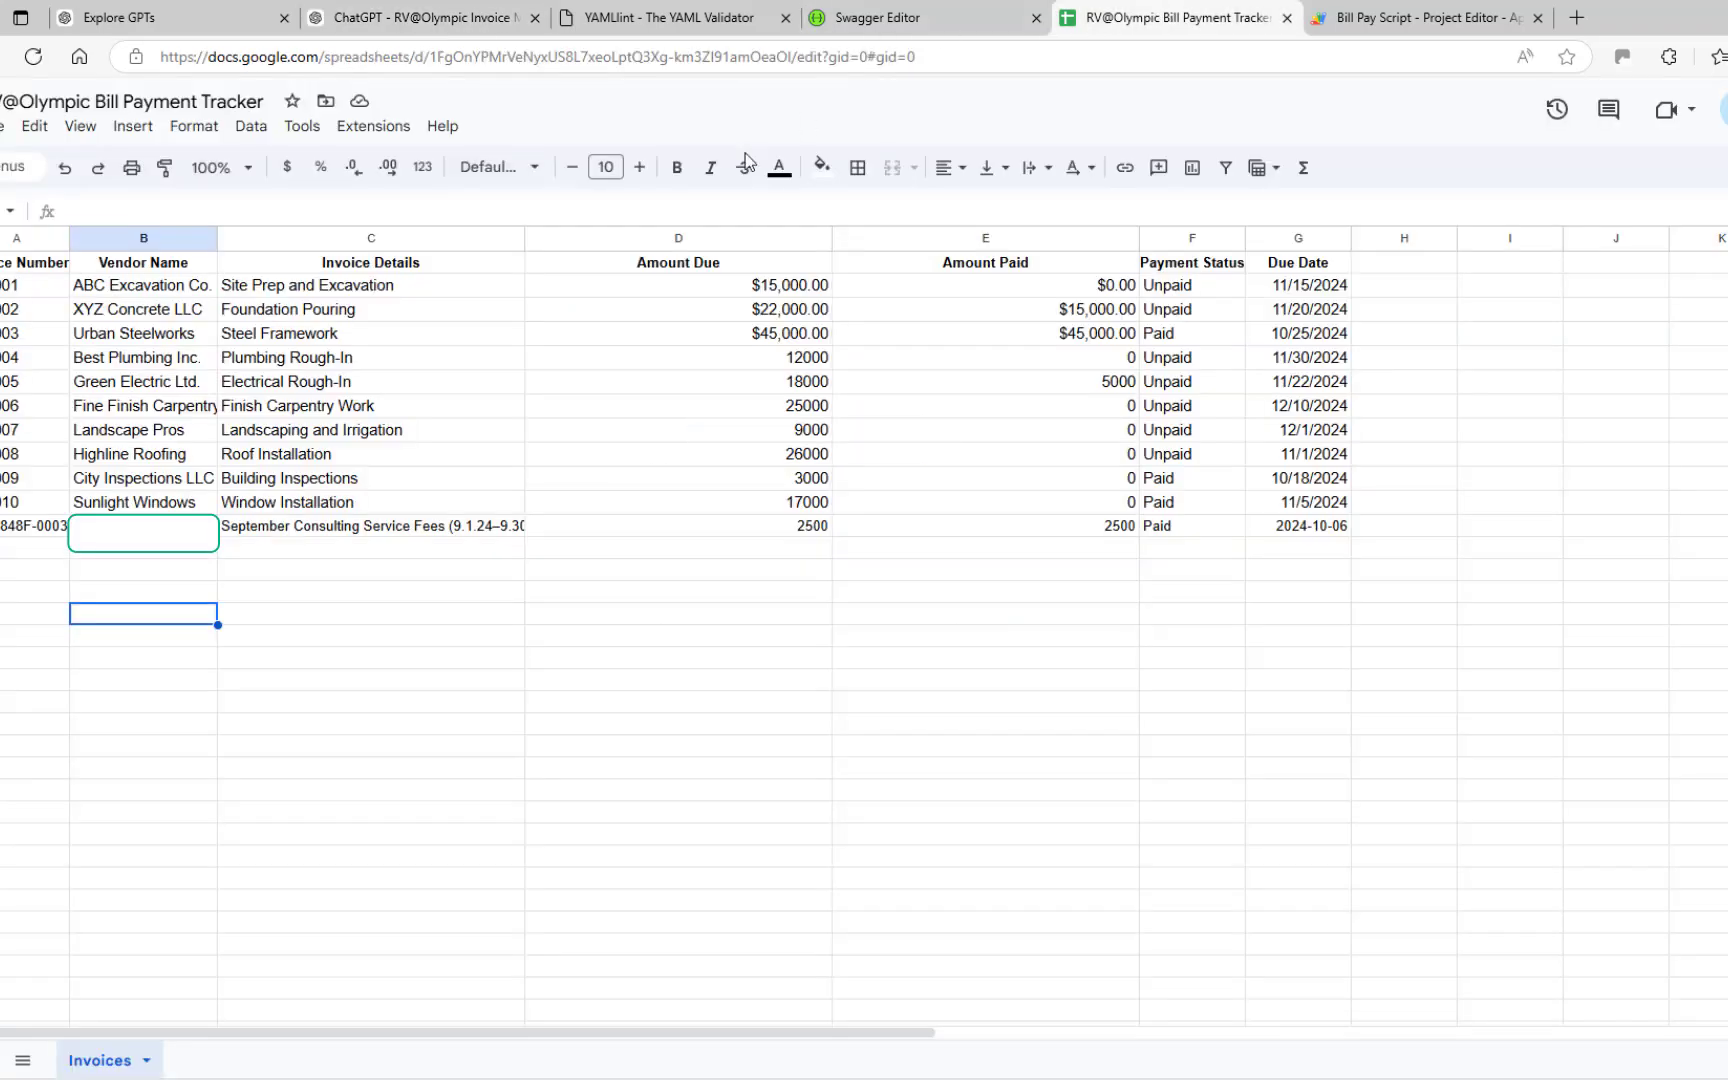
click(25, 529)
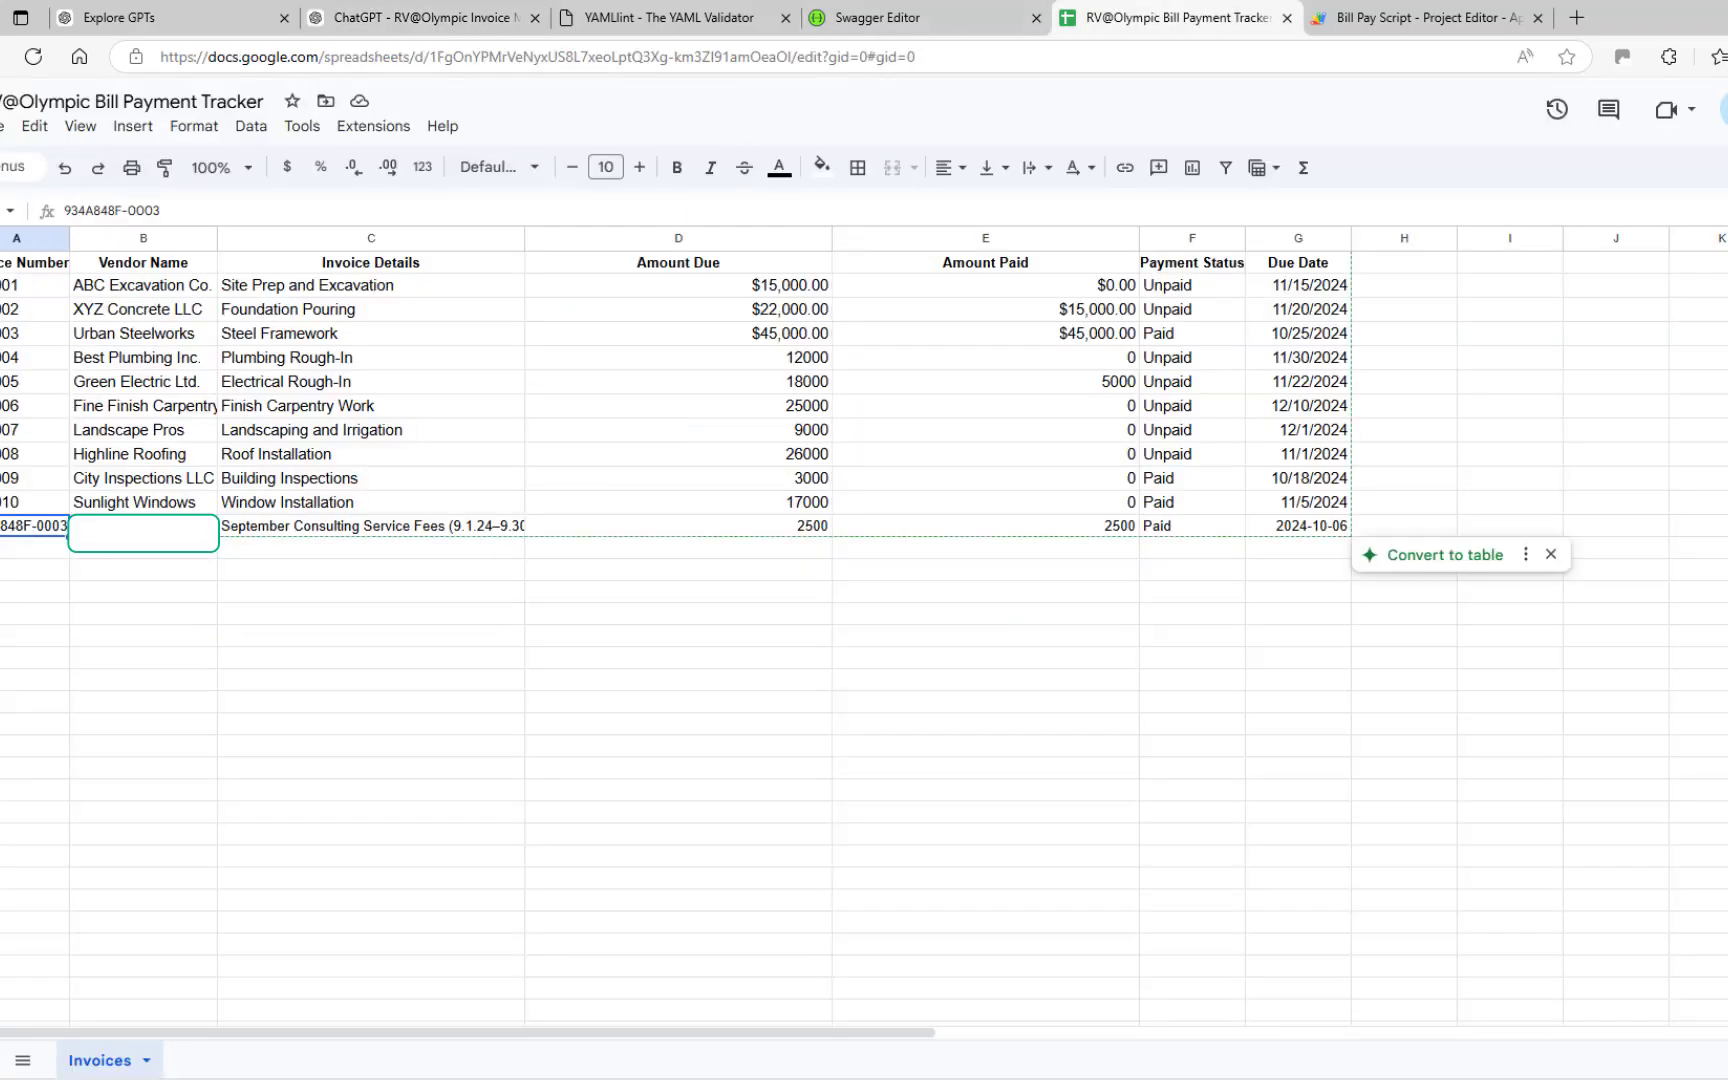
click(140, 528)
click(325, 526)
click(663, 528)
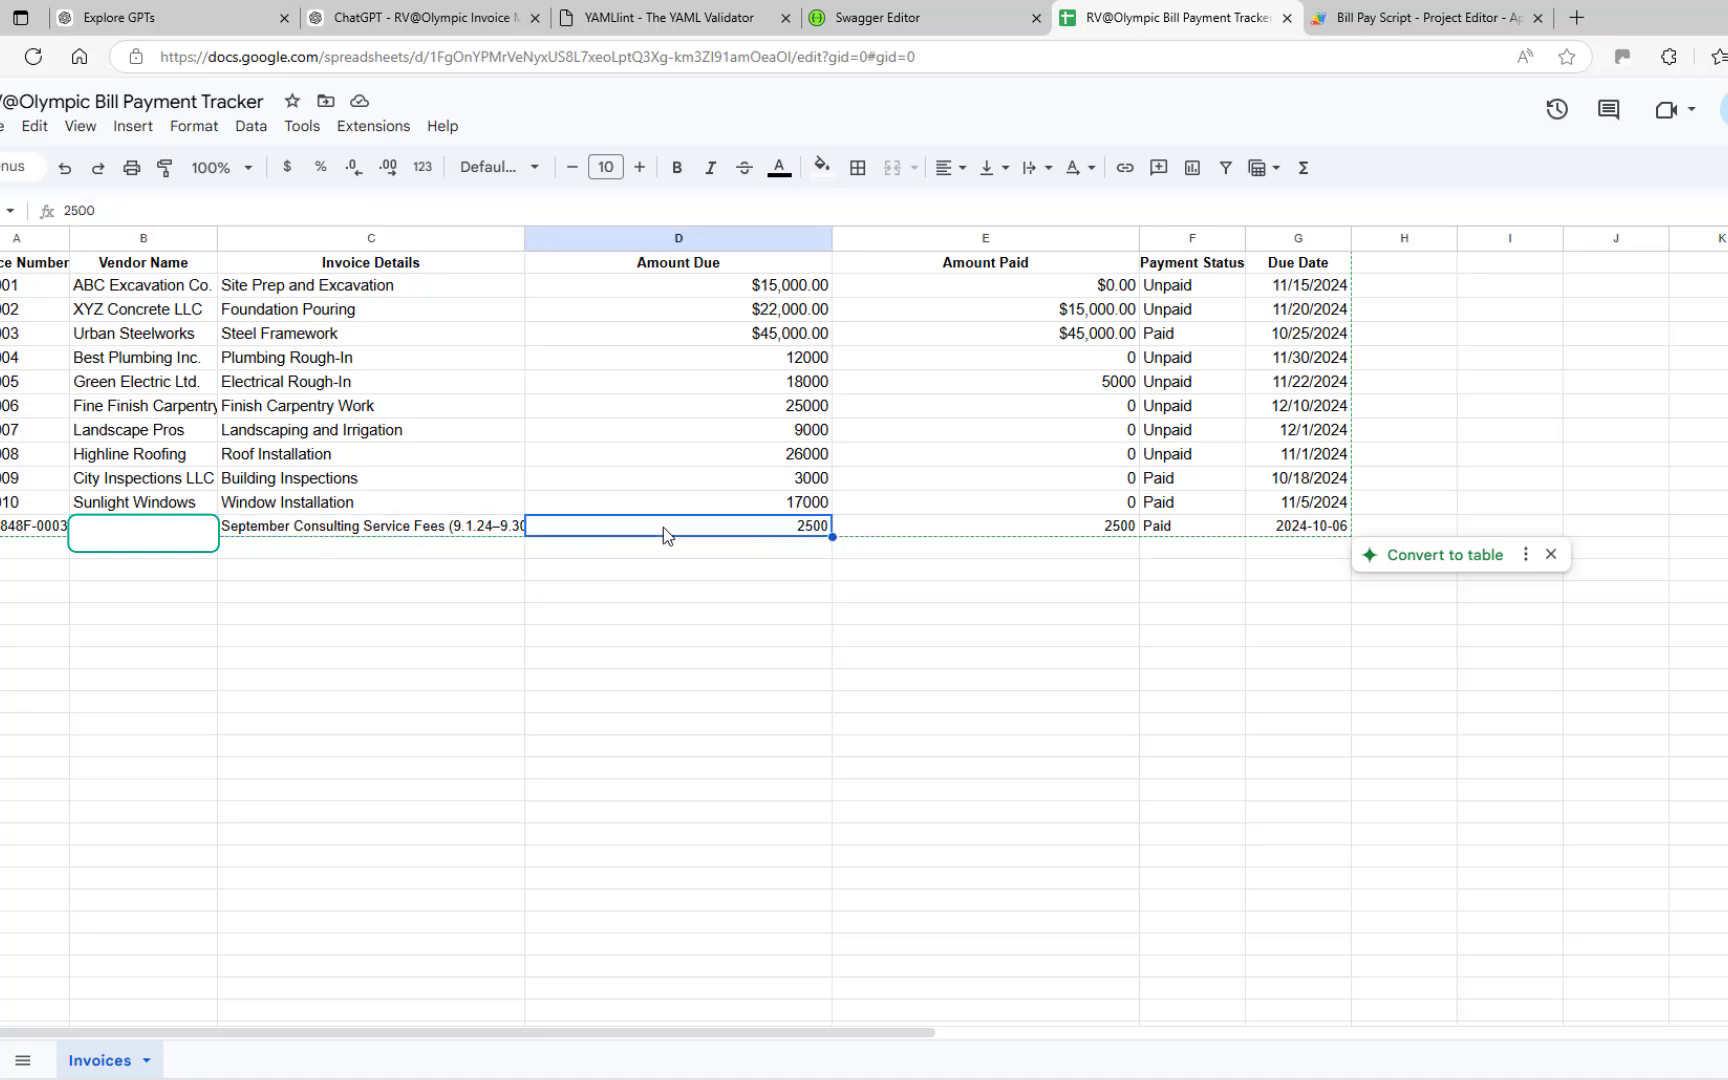
click(1098, 528)
click(1220, 526)
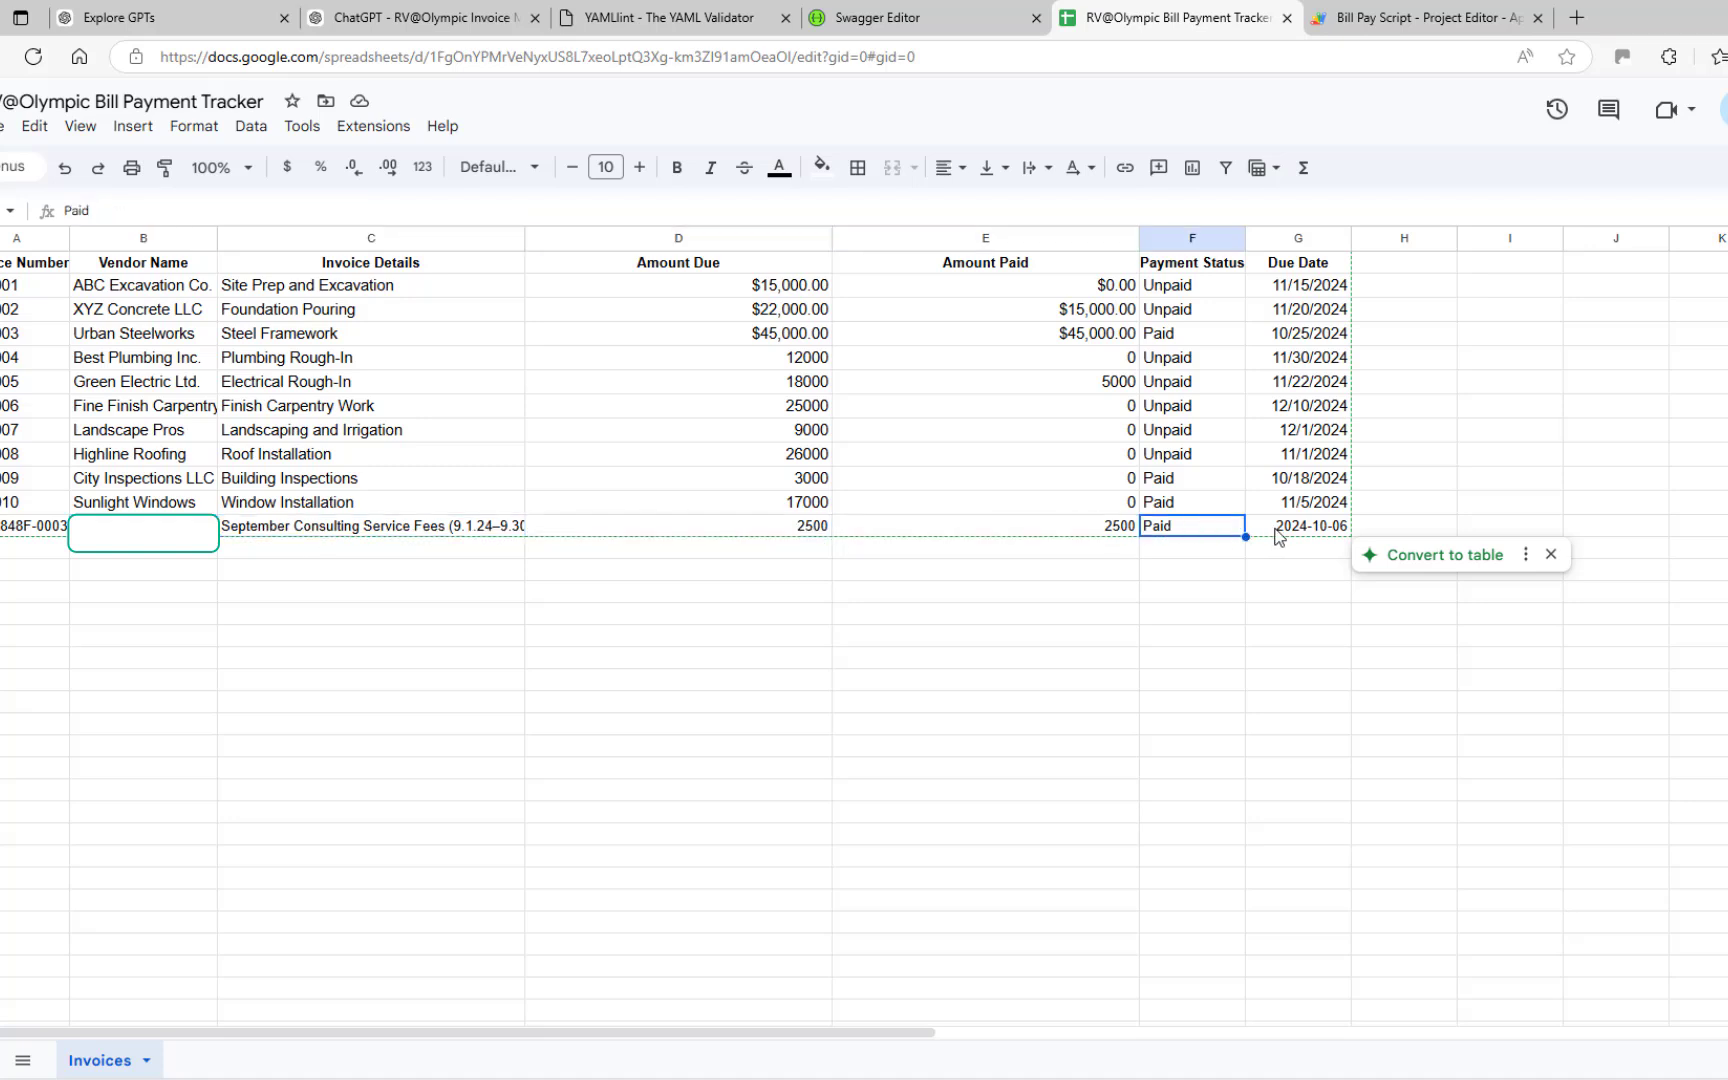
click(1282, 528)
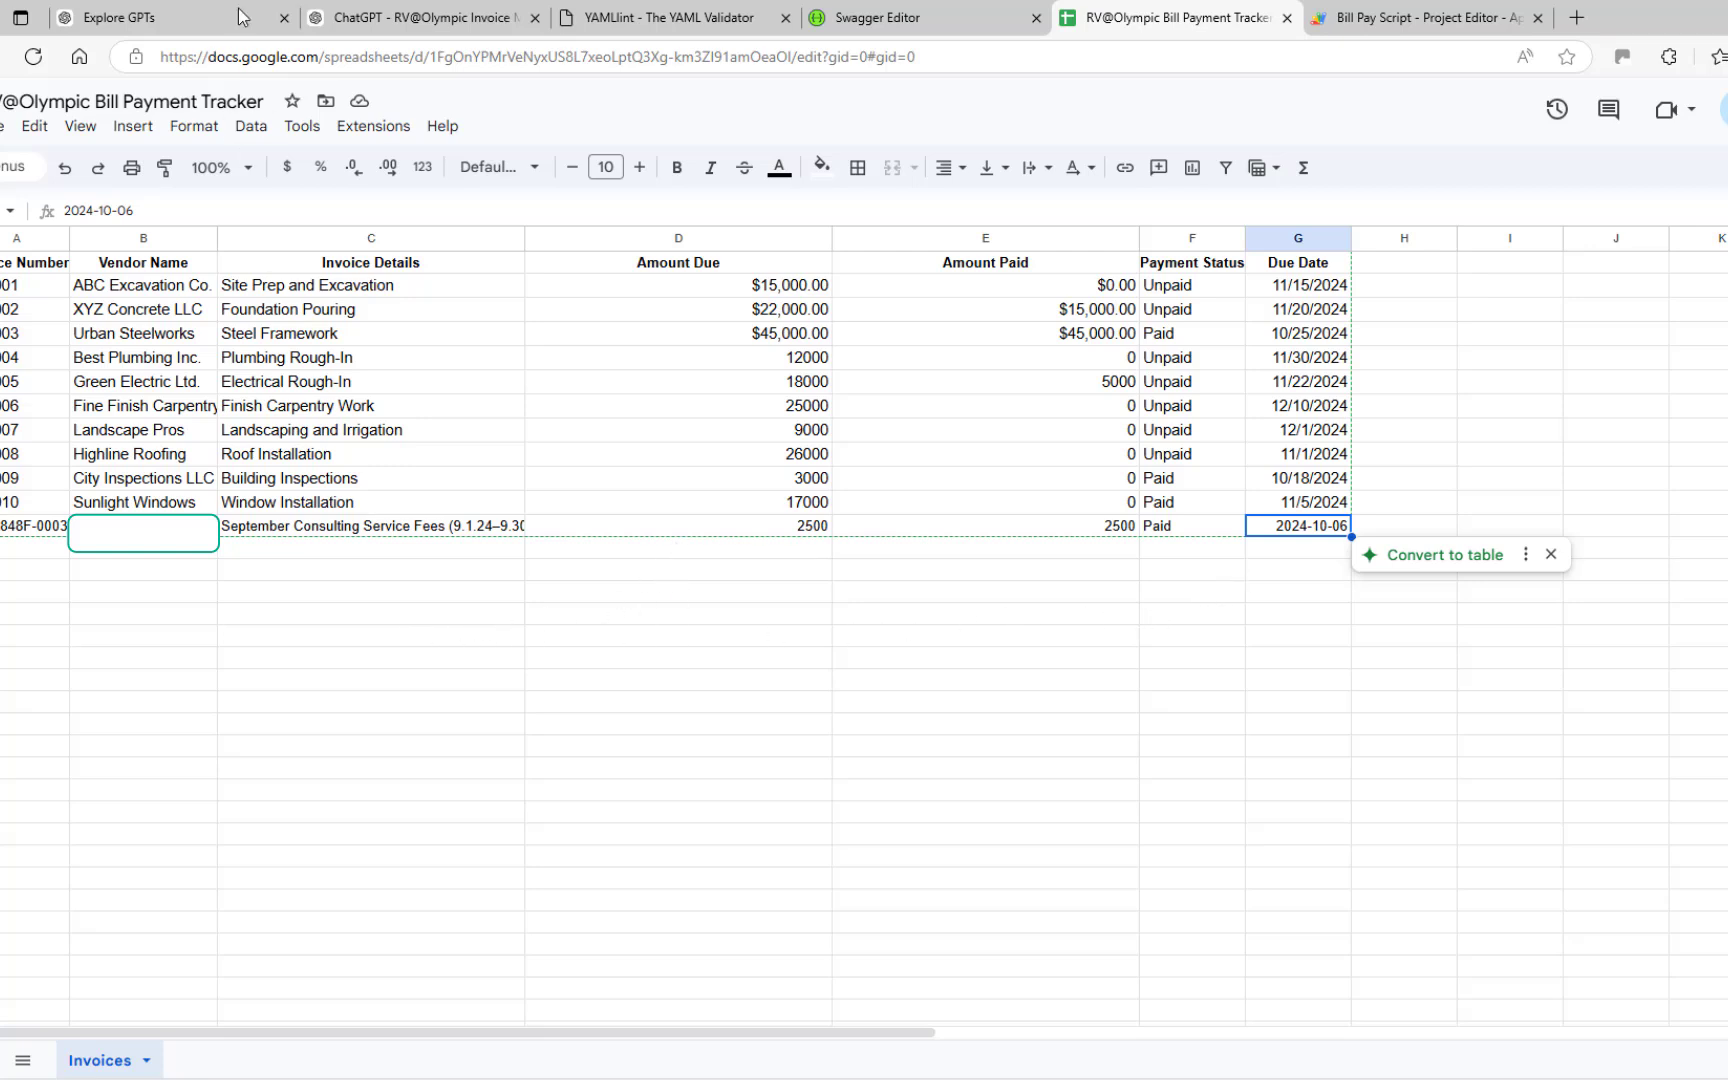
Step: Ask the Invoice Manager chat to "give me a full list in table form of all unpaid invoices"
click(398, 16)
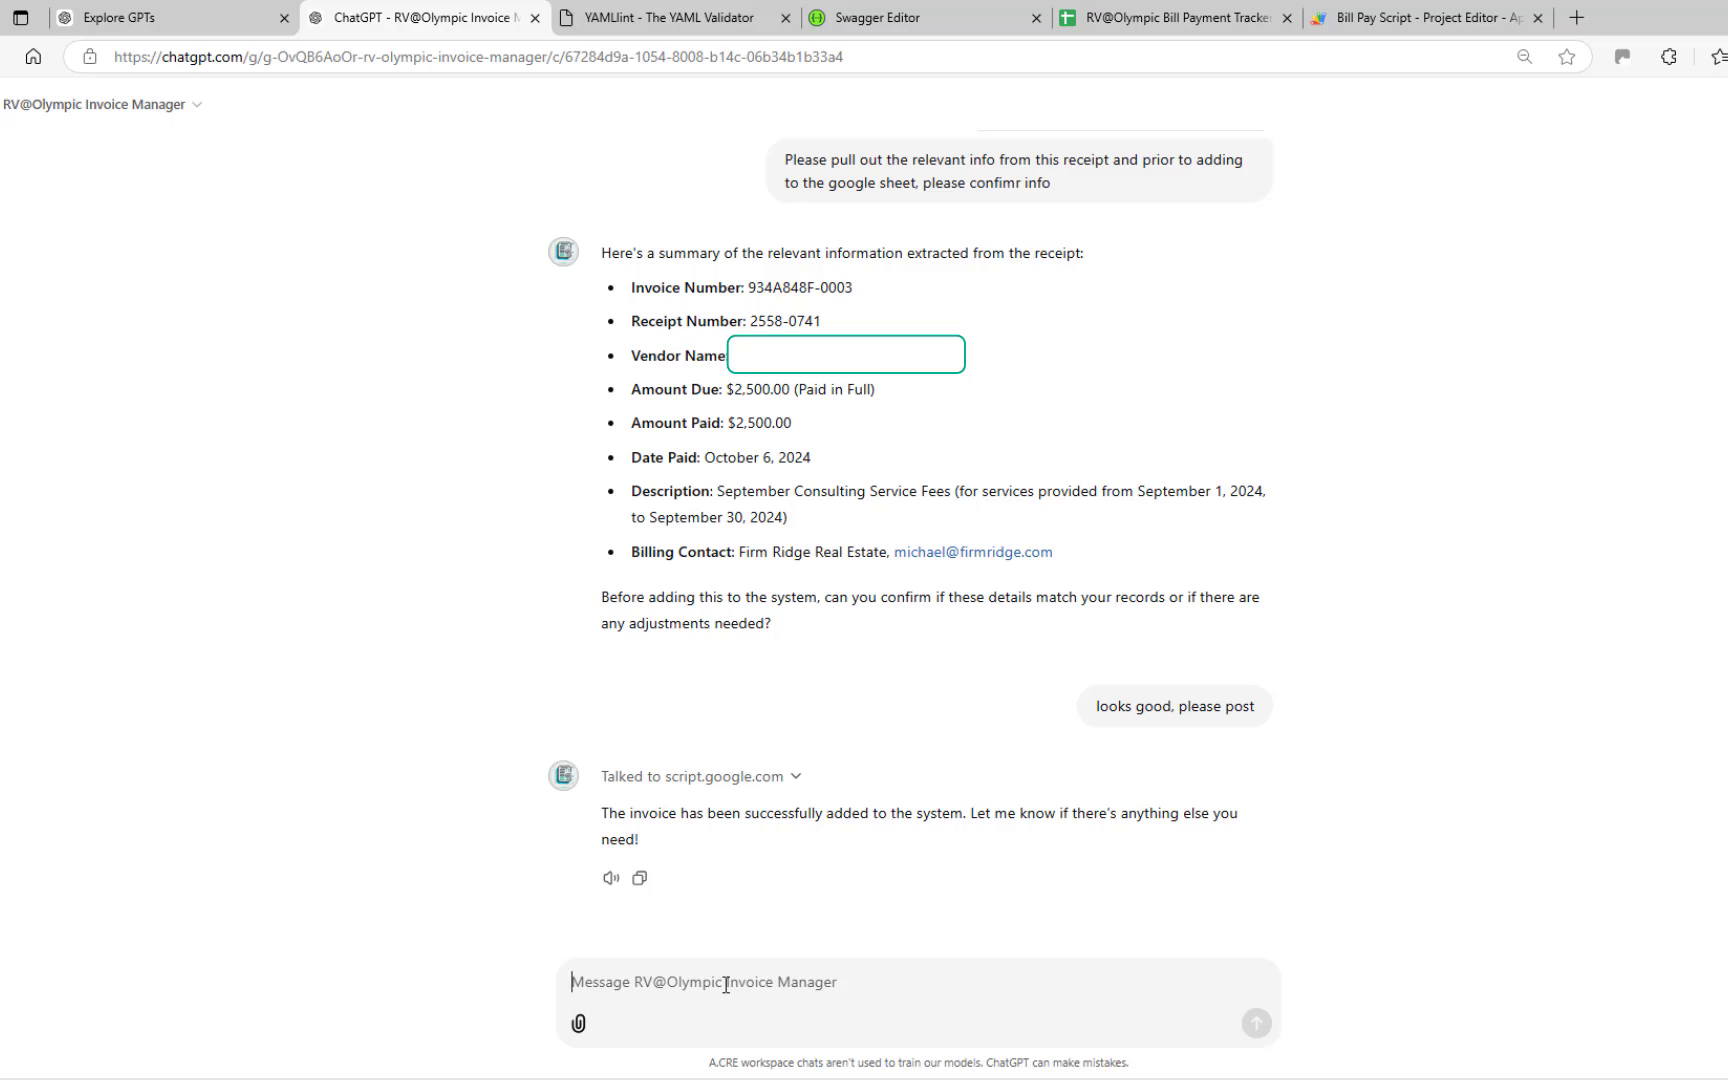
text(give me)
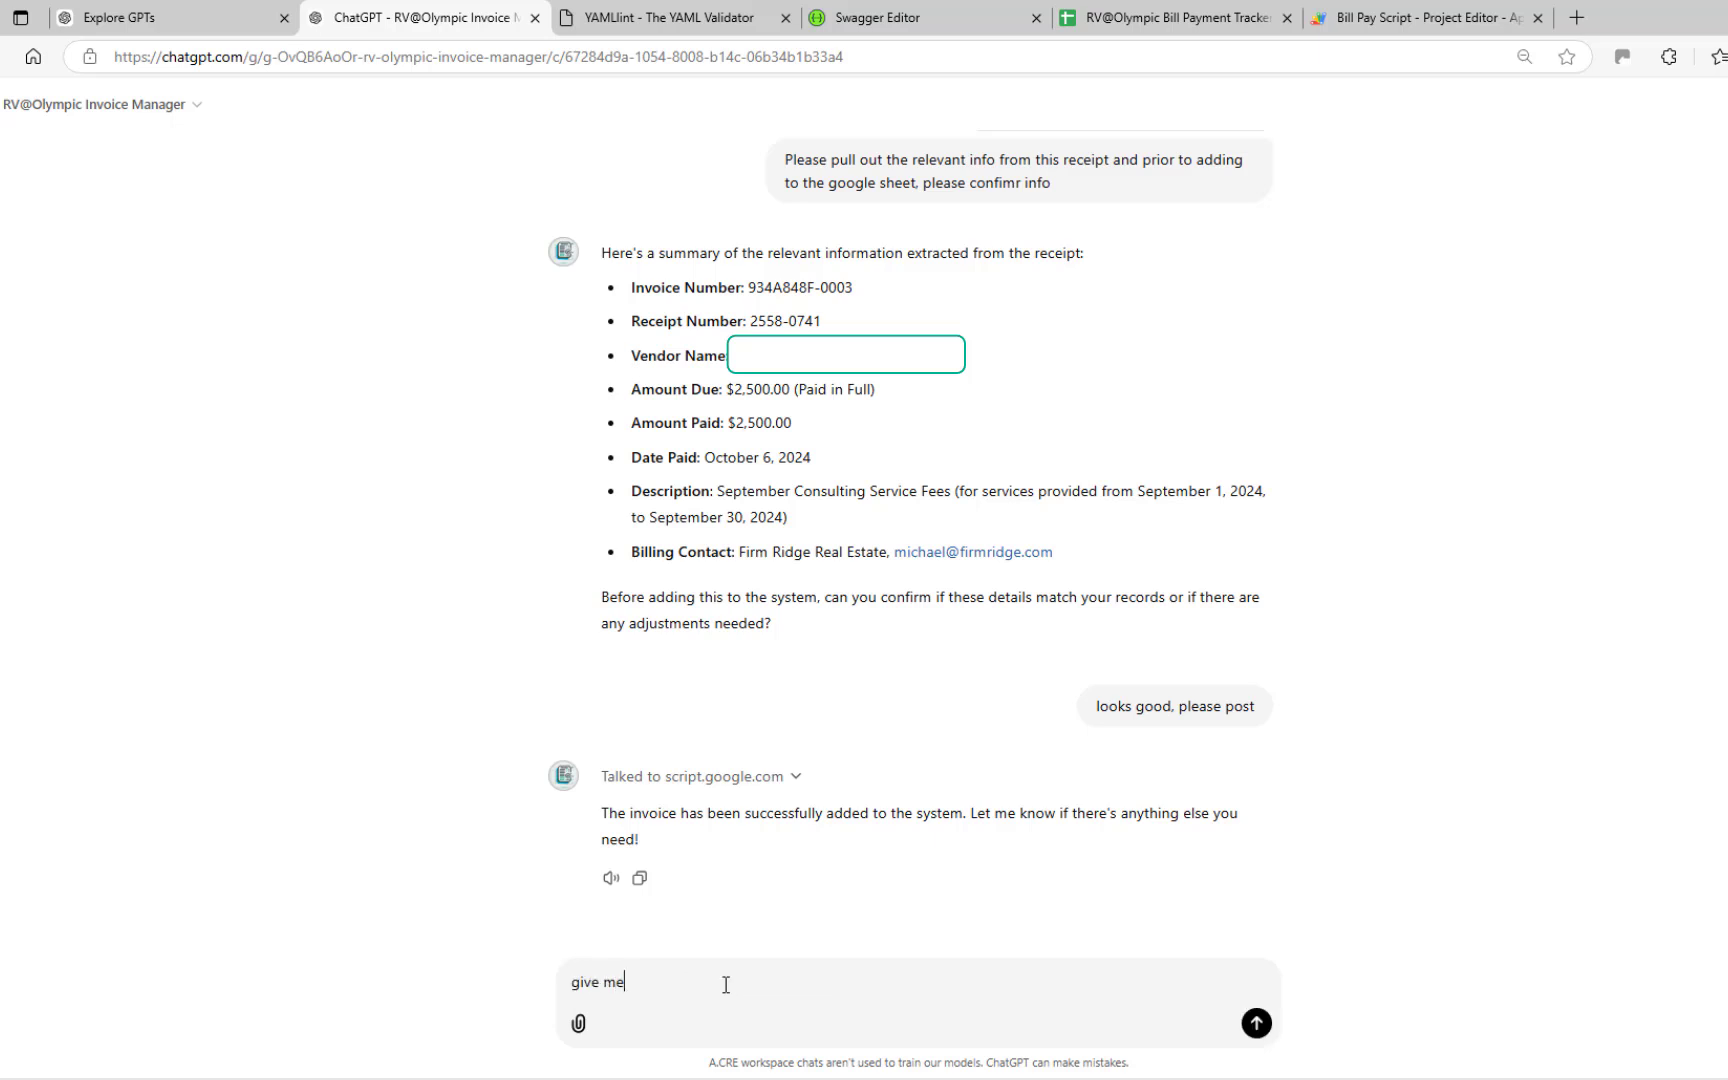
text(full list in table form of all unpaid invoices)
key(Return)
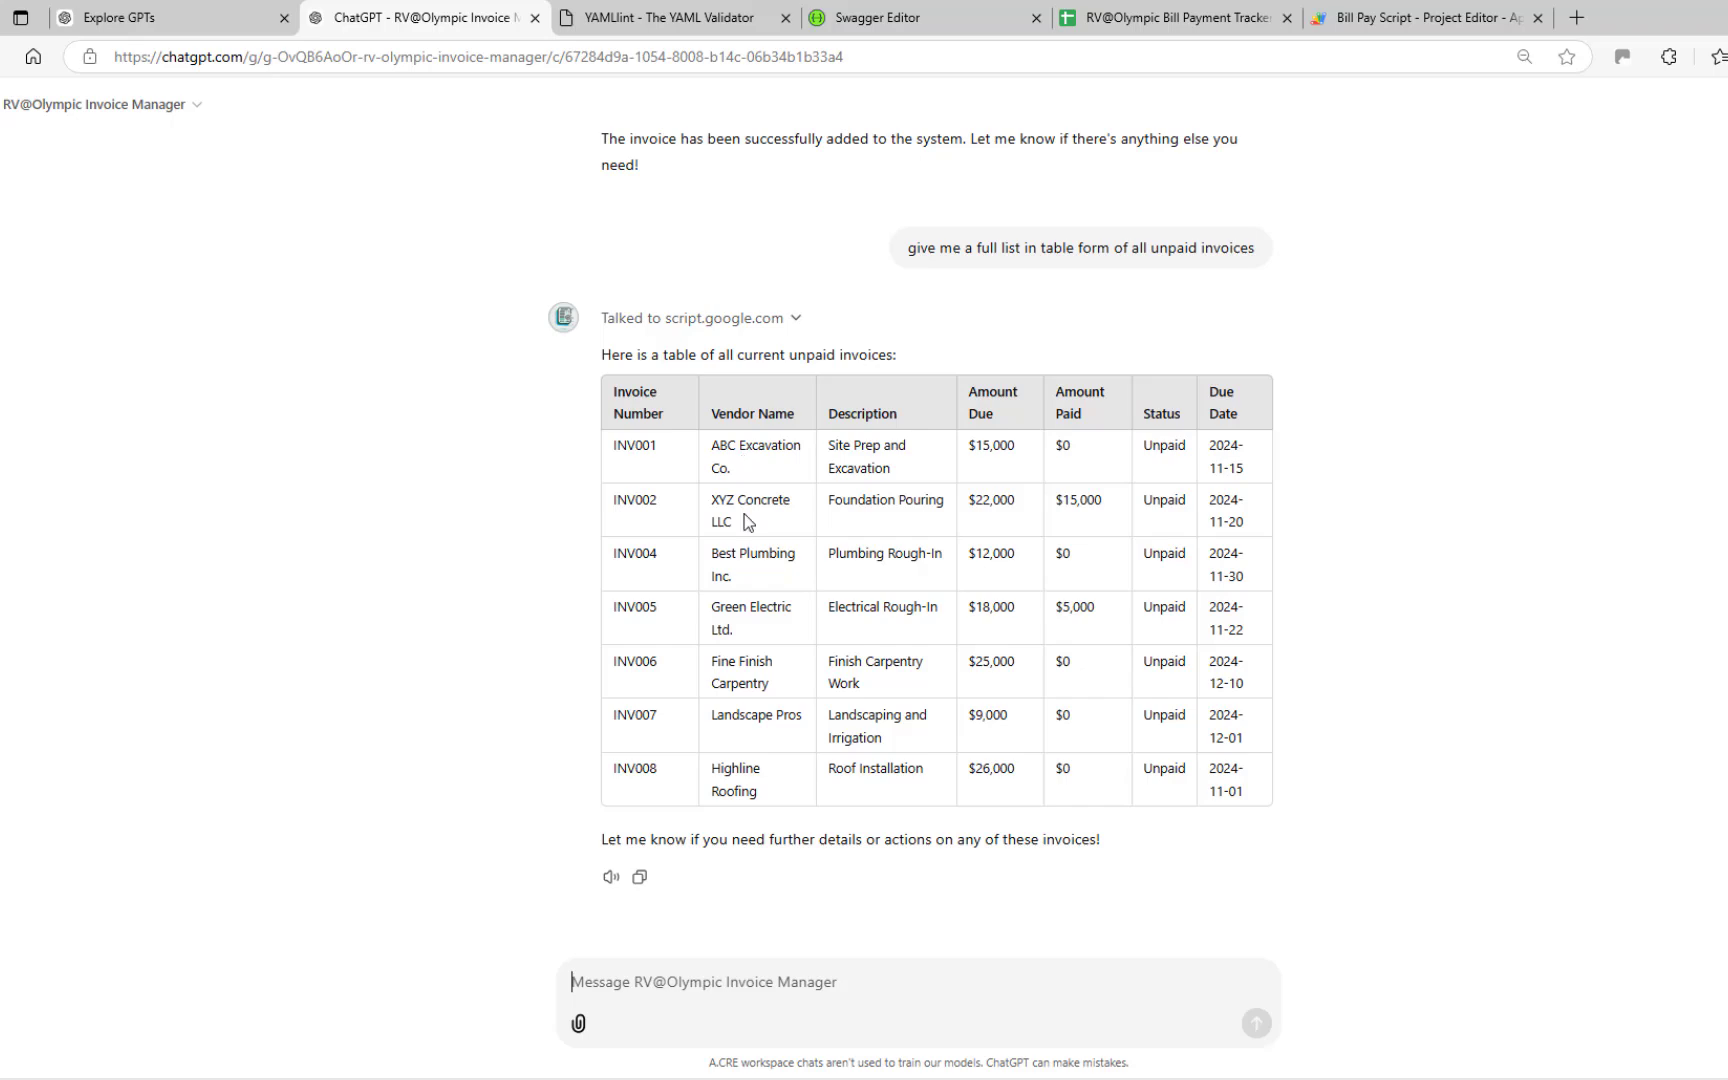
Step: Ask the Invoice Manager chat to "give us the total dollar amount of invoices due this week"
click(1160, 22)
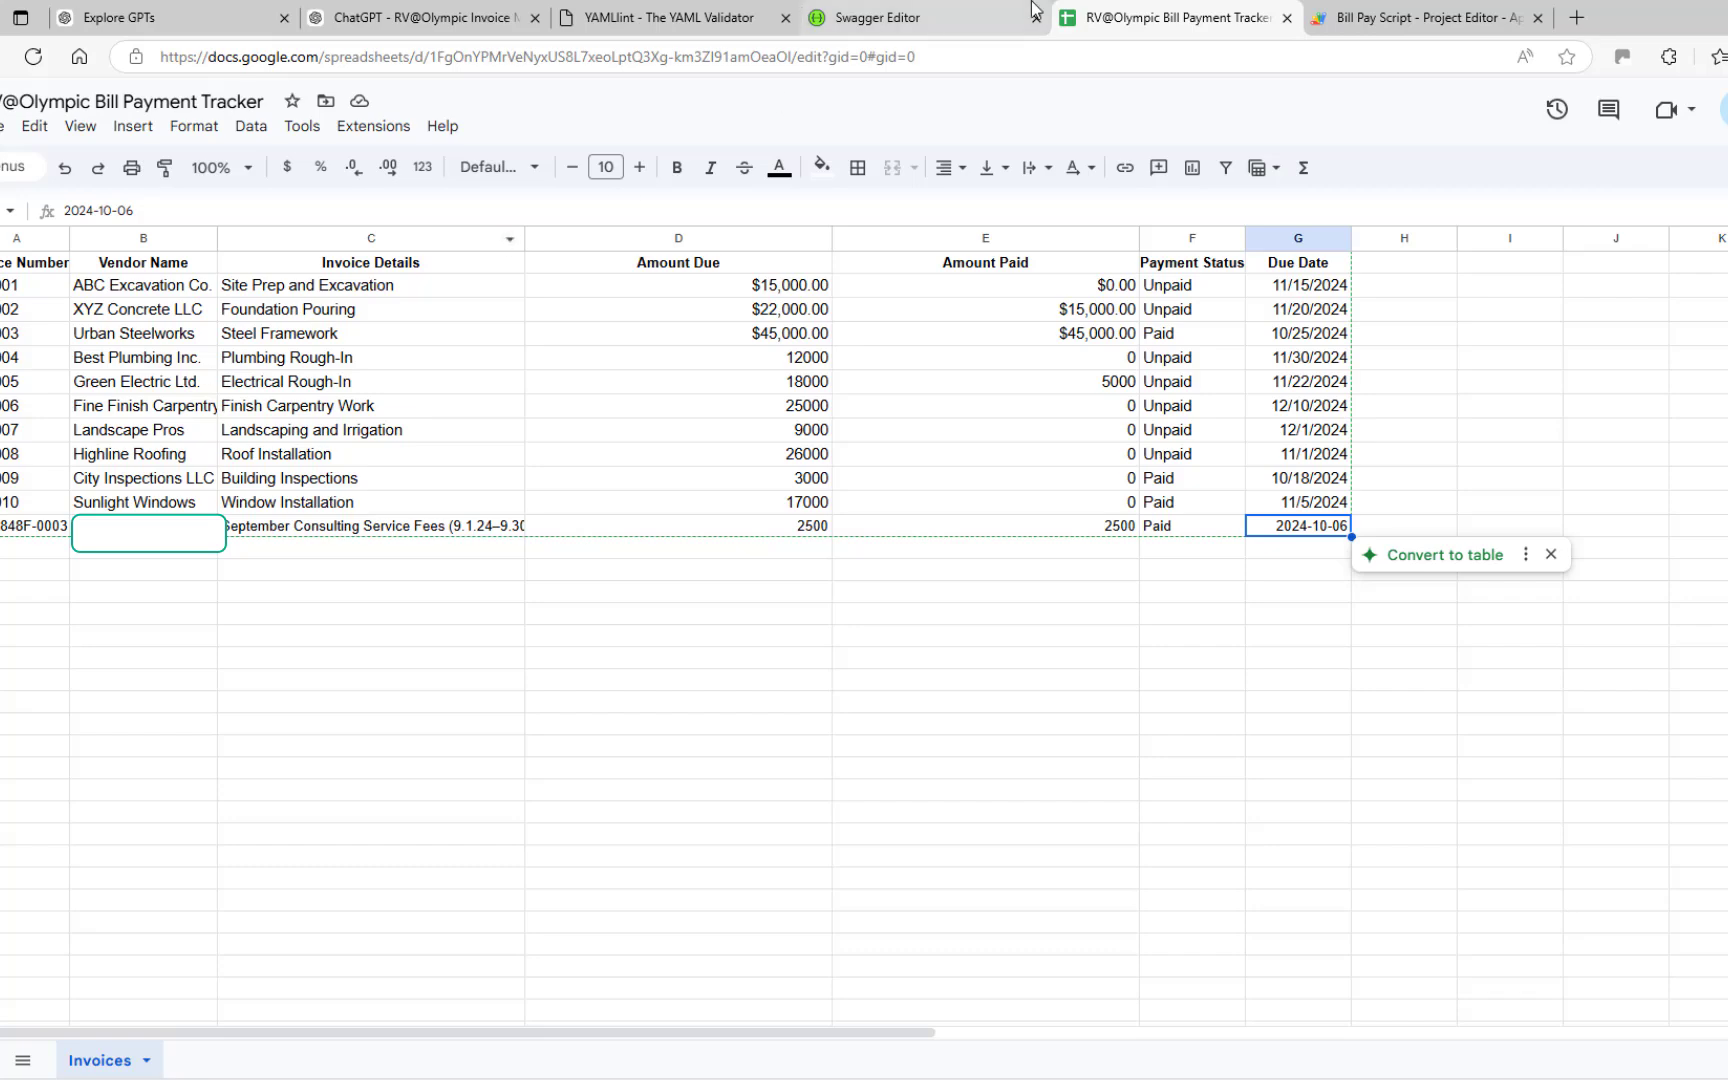
click(418, 18)
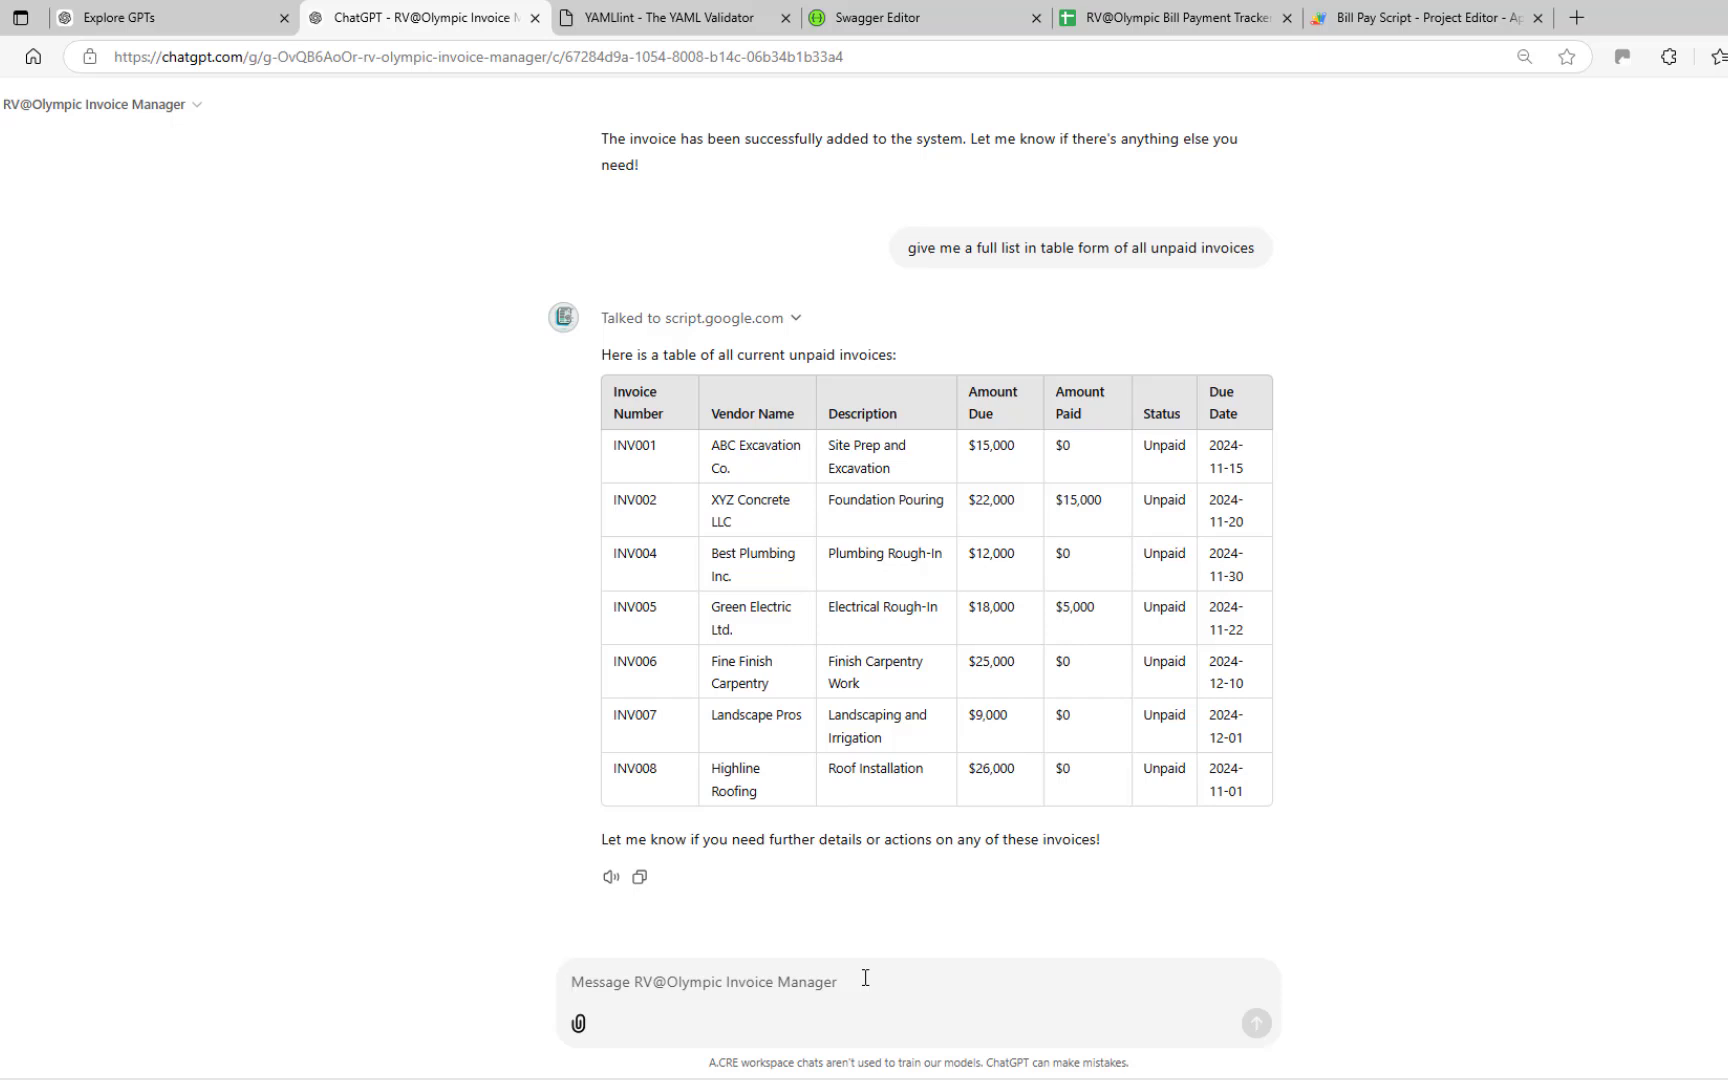
text(give us the total )
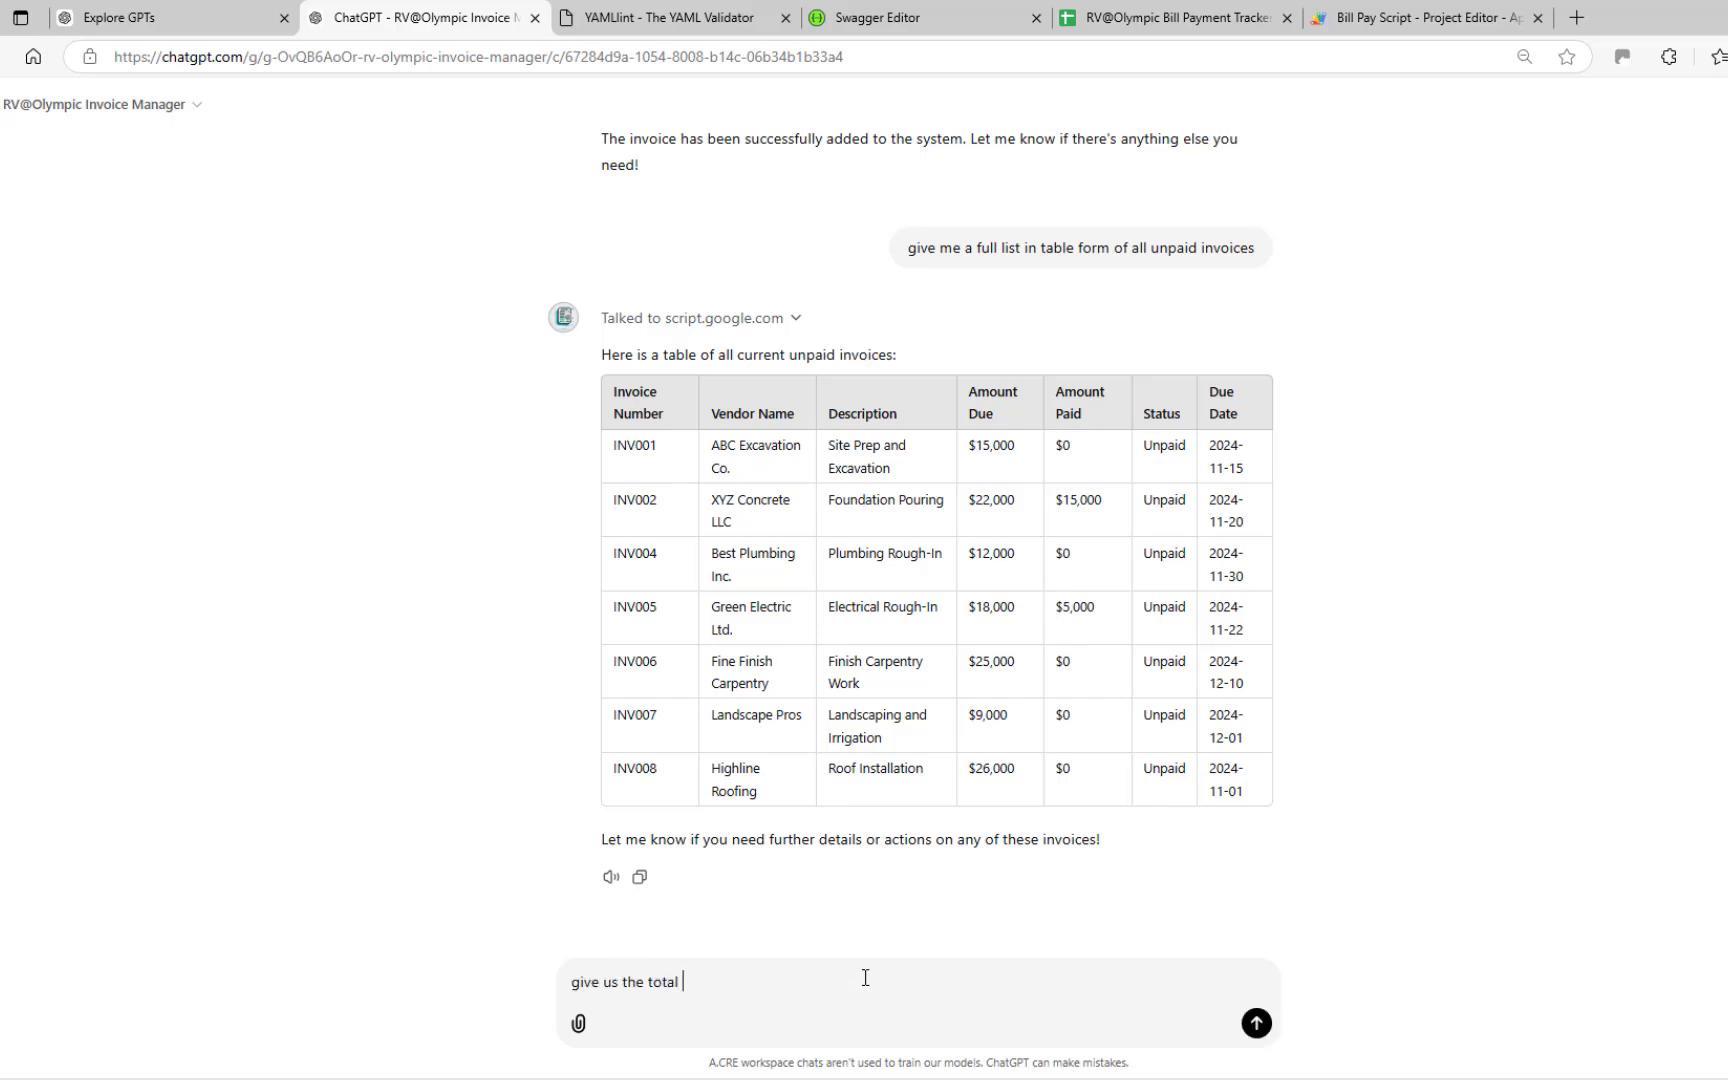
text(amount of)
text( in)
text(dollar )
text(voices due this)
text( week)
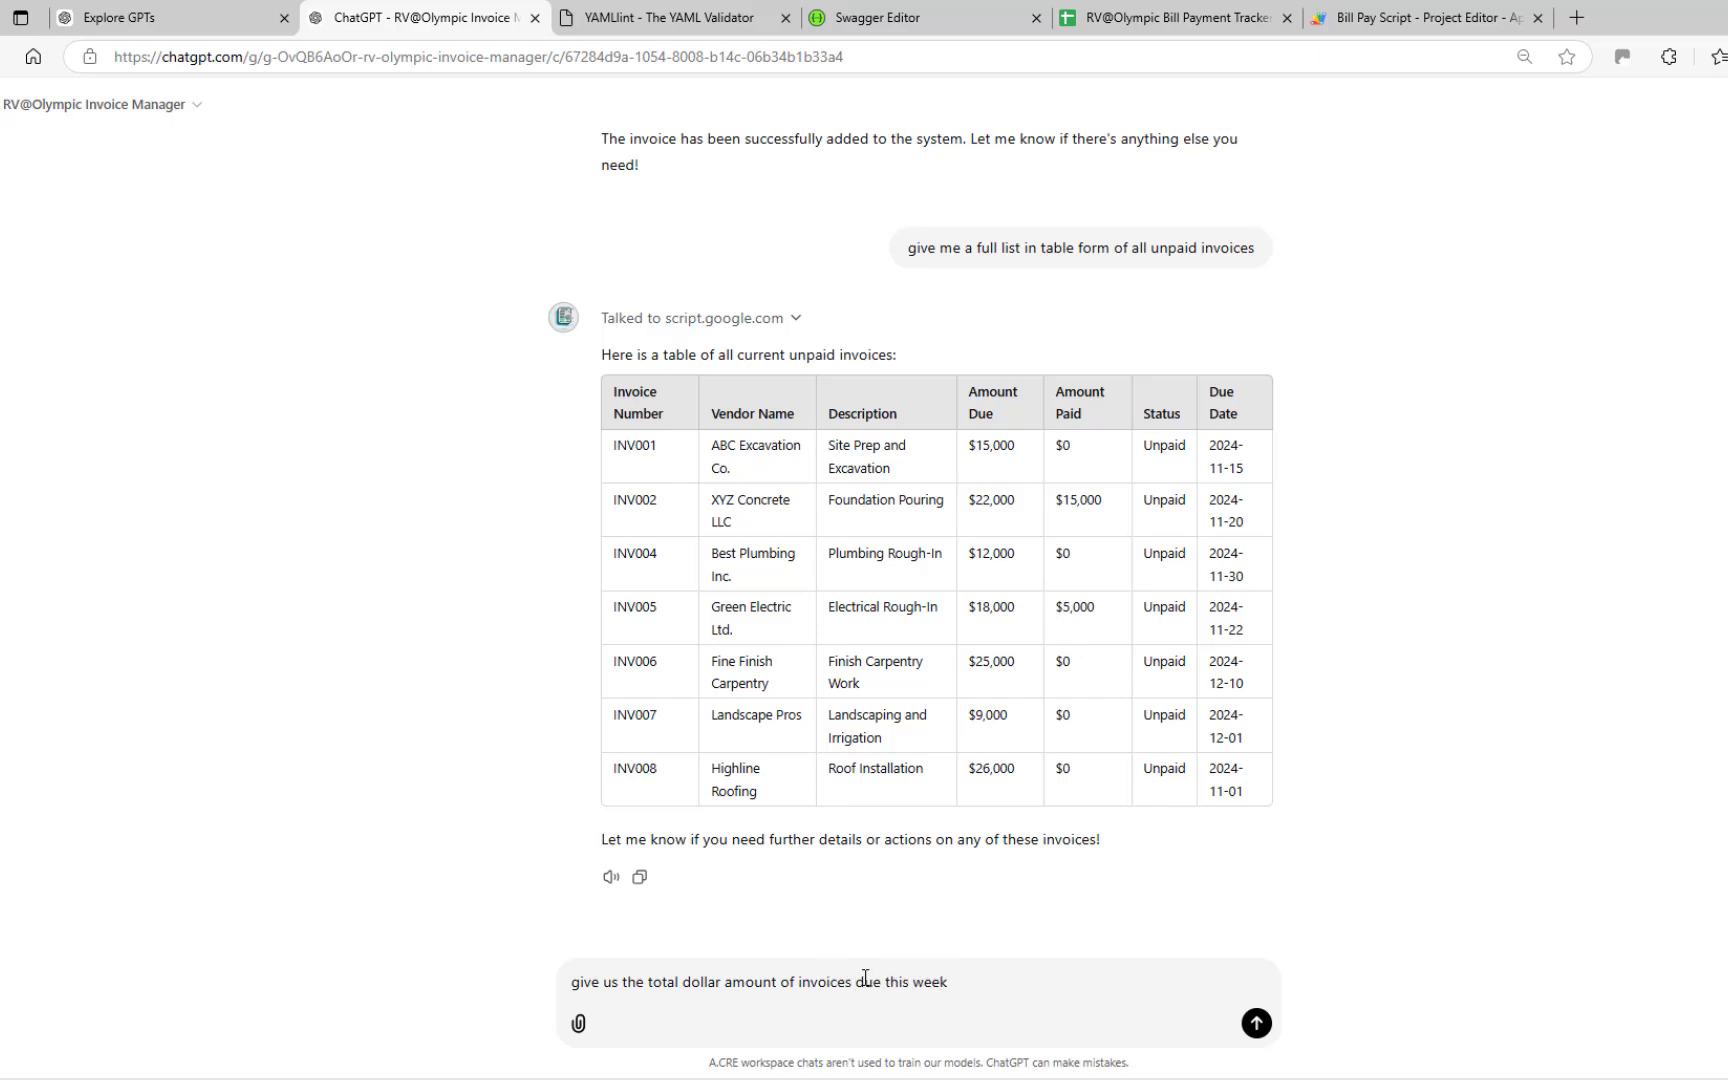
key(Return)
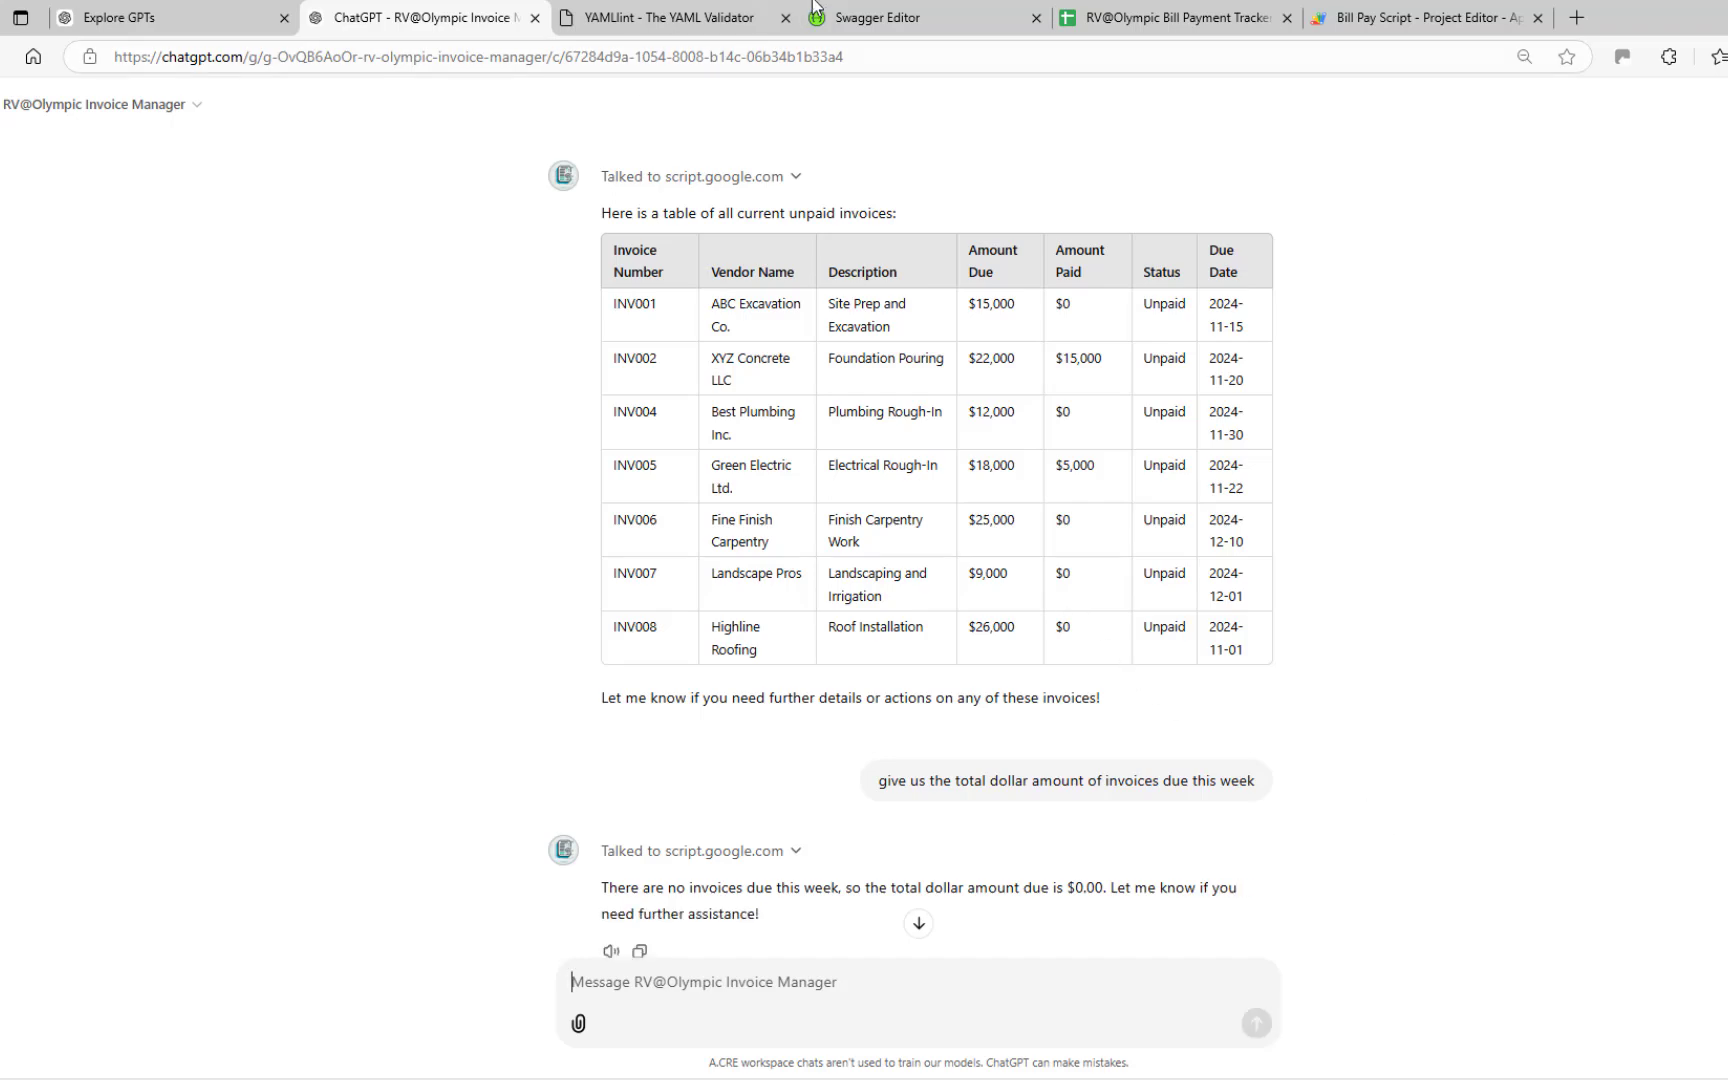
Step: In the Google Sheets bill payment tracker, check the system calendar and set the Landscape Pros invoice's due date to 11/5/2024
click(1145, 20)
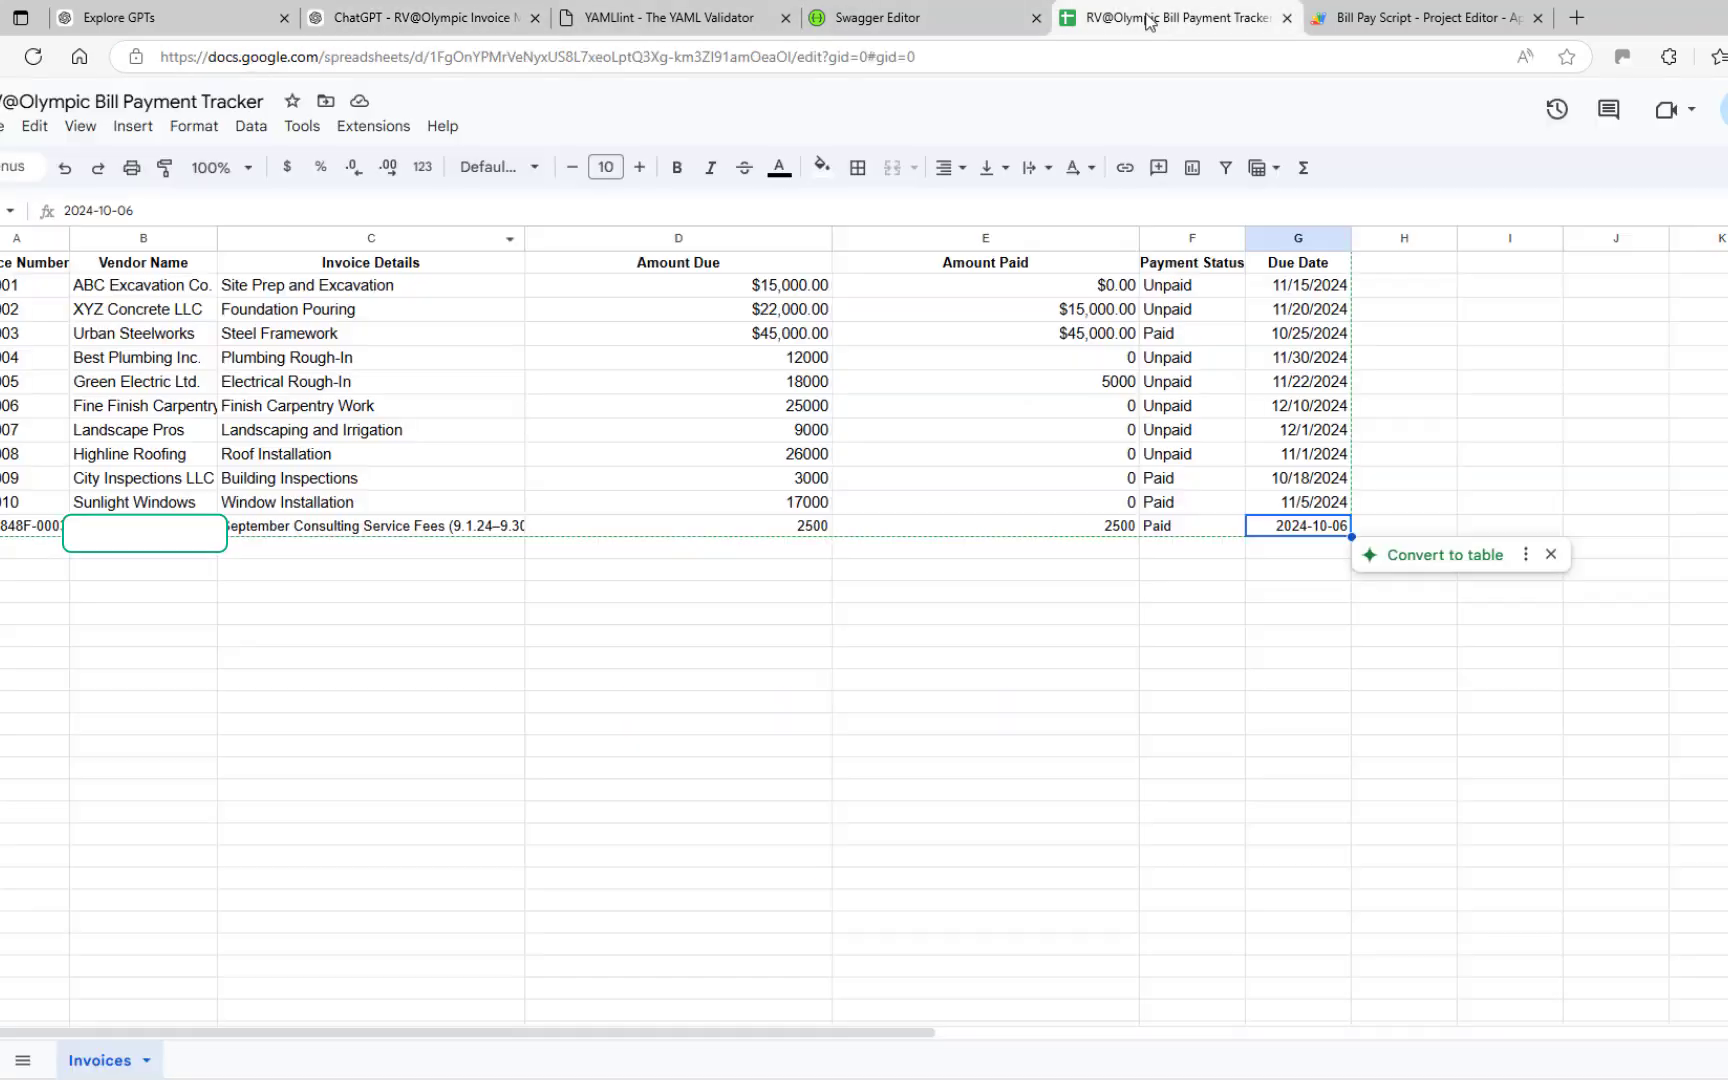
click(925, 457)
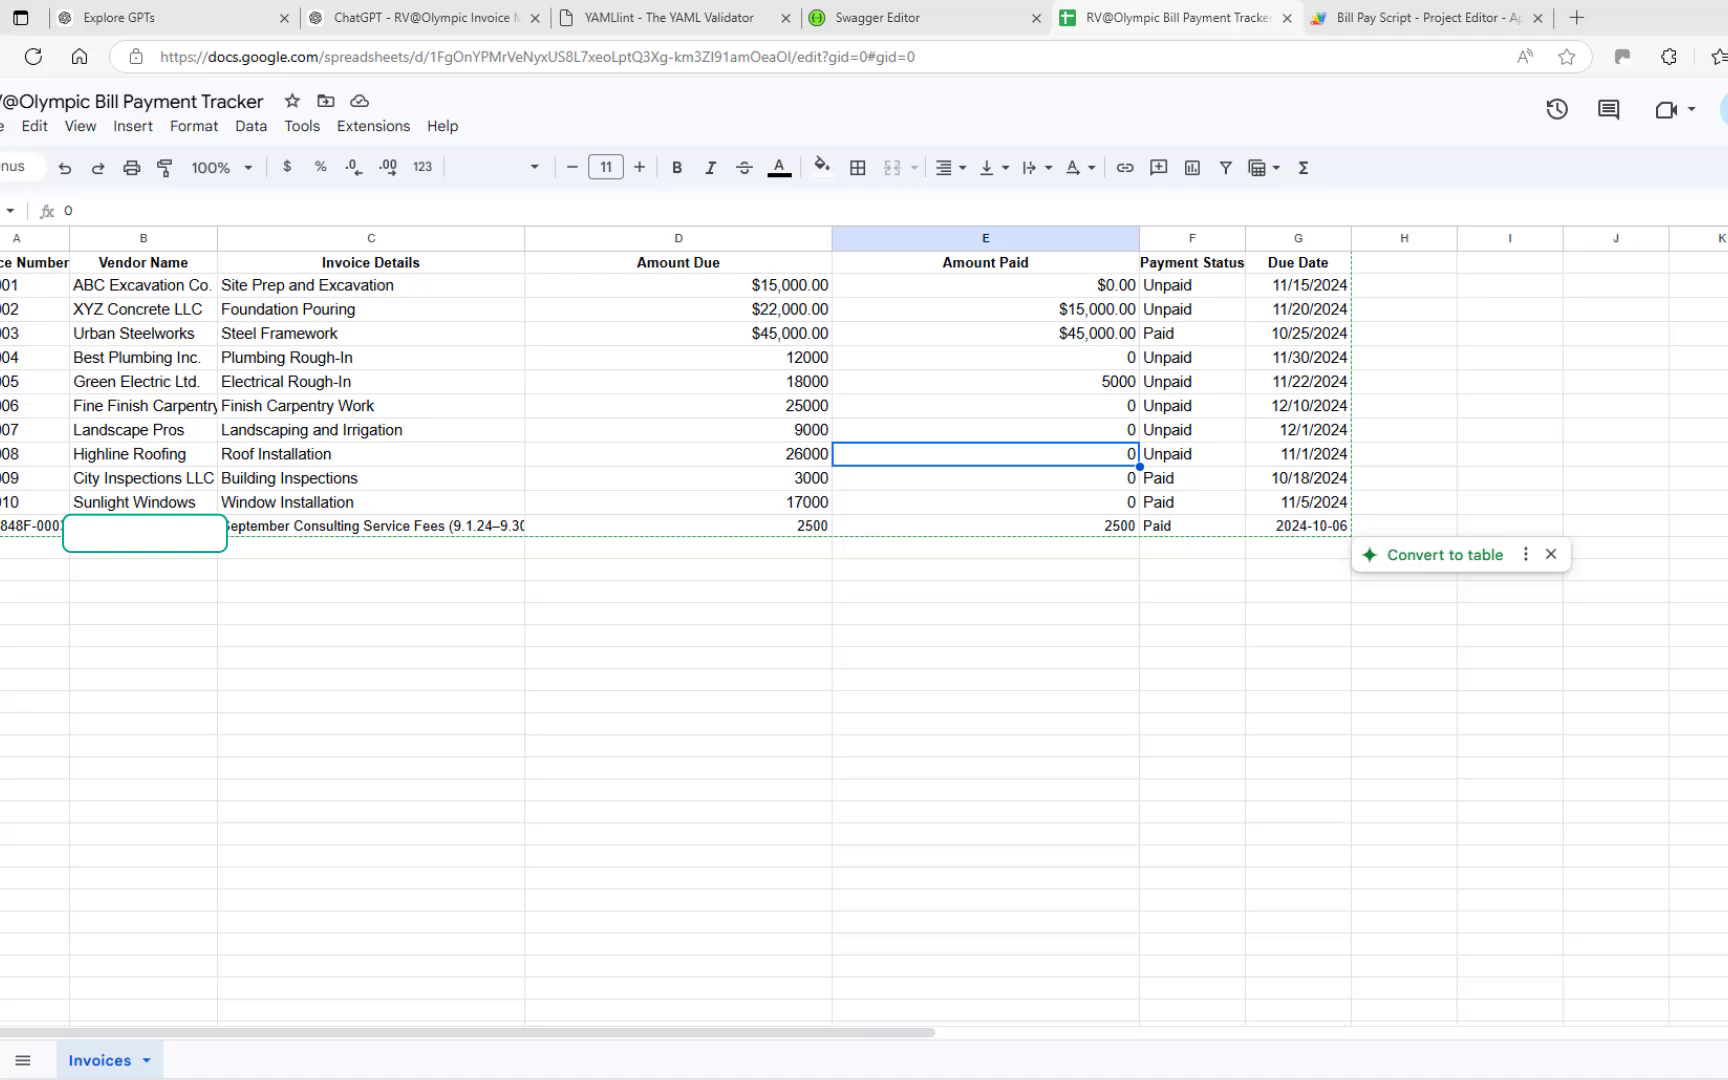
key(super+n)
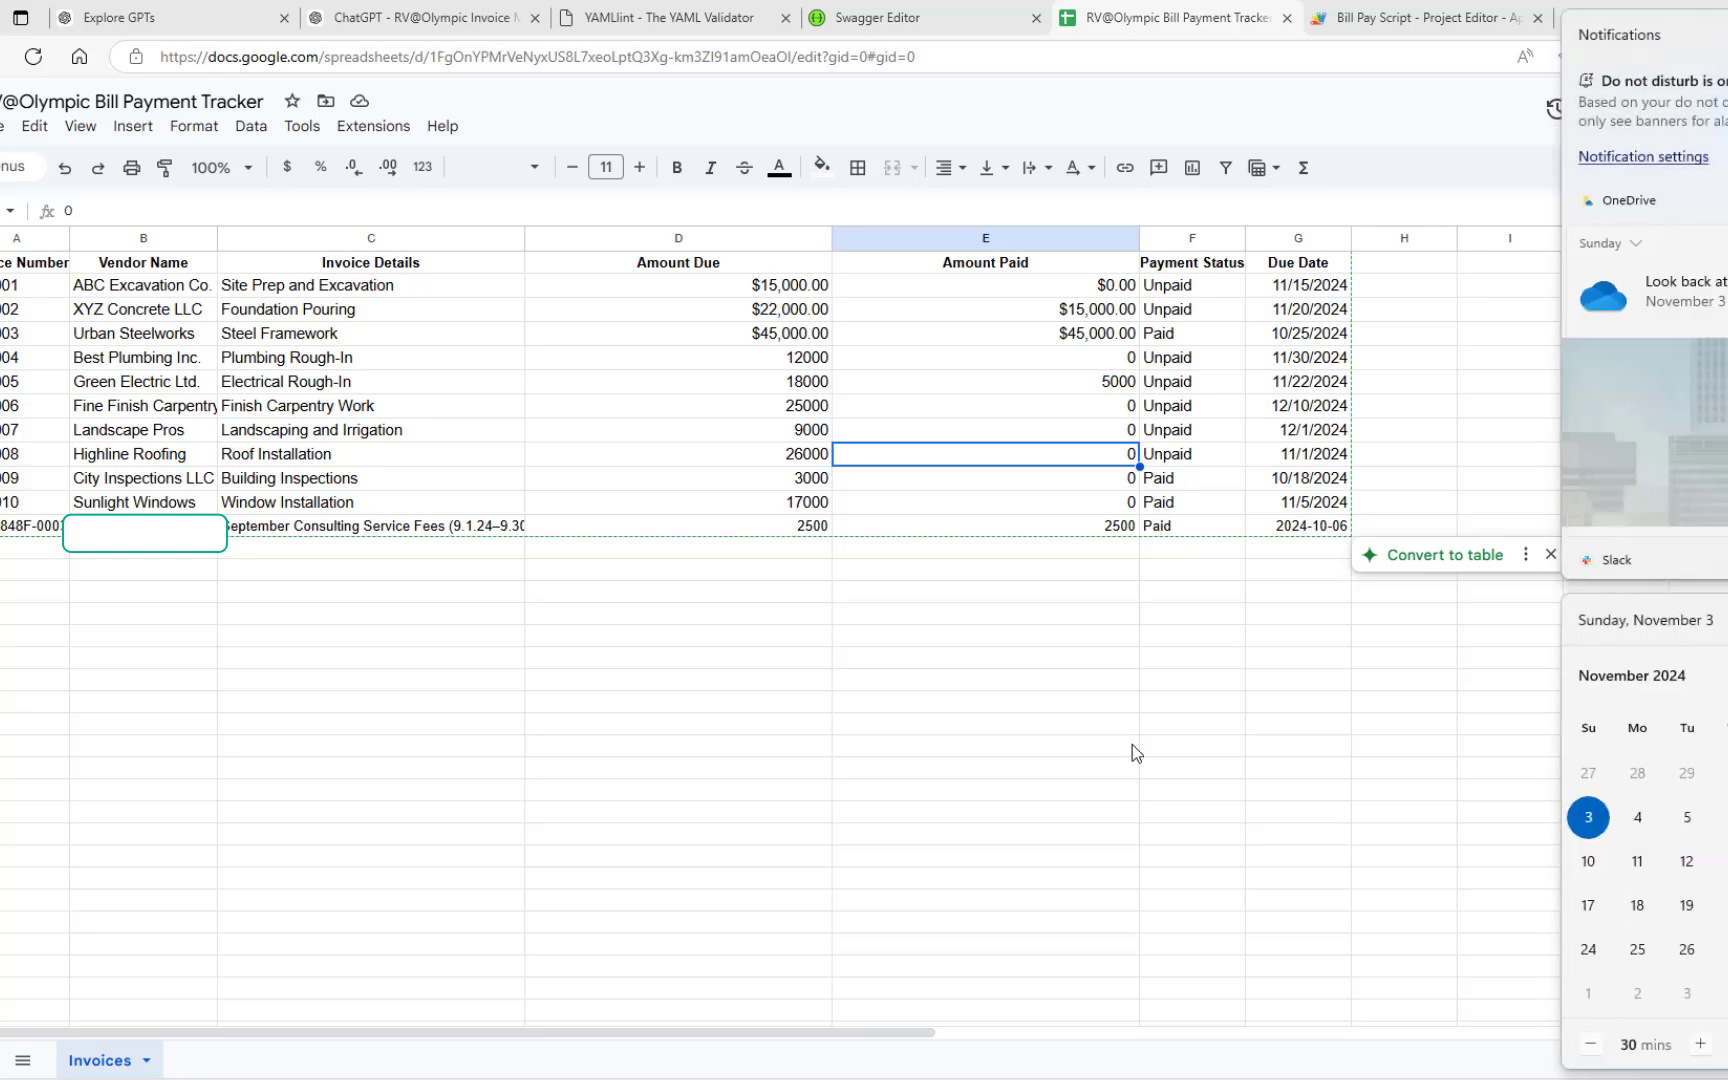
click(1075, 742)
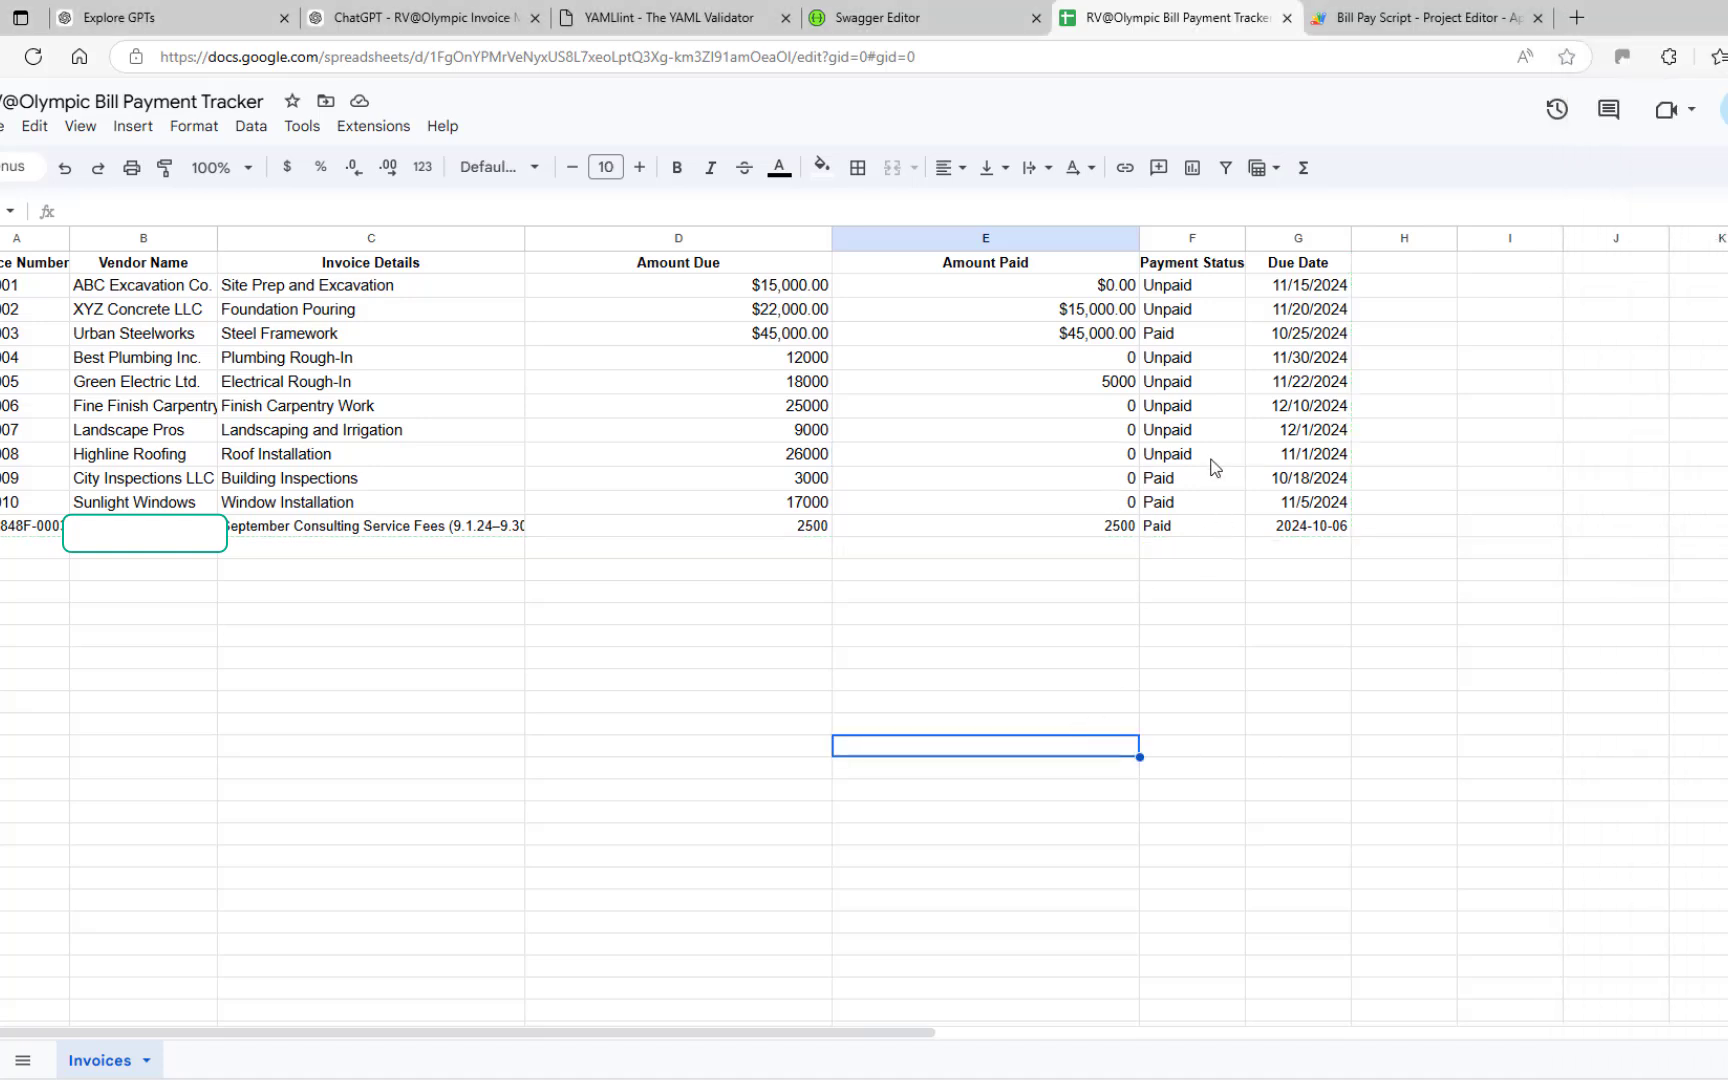
click(1320, 432)
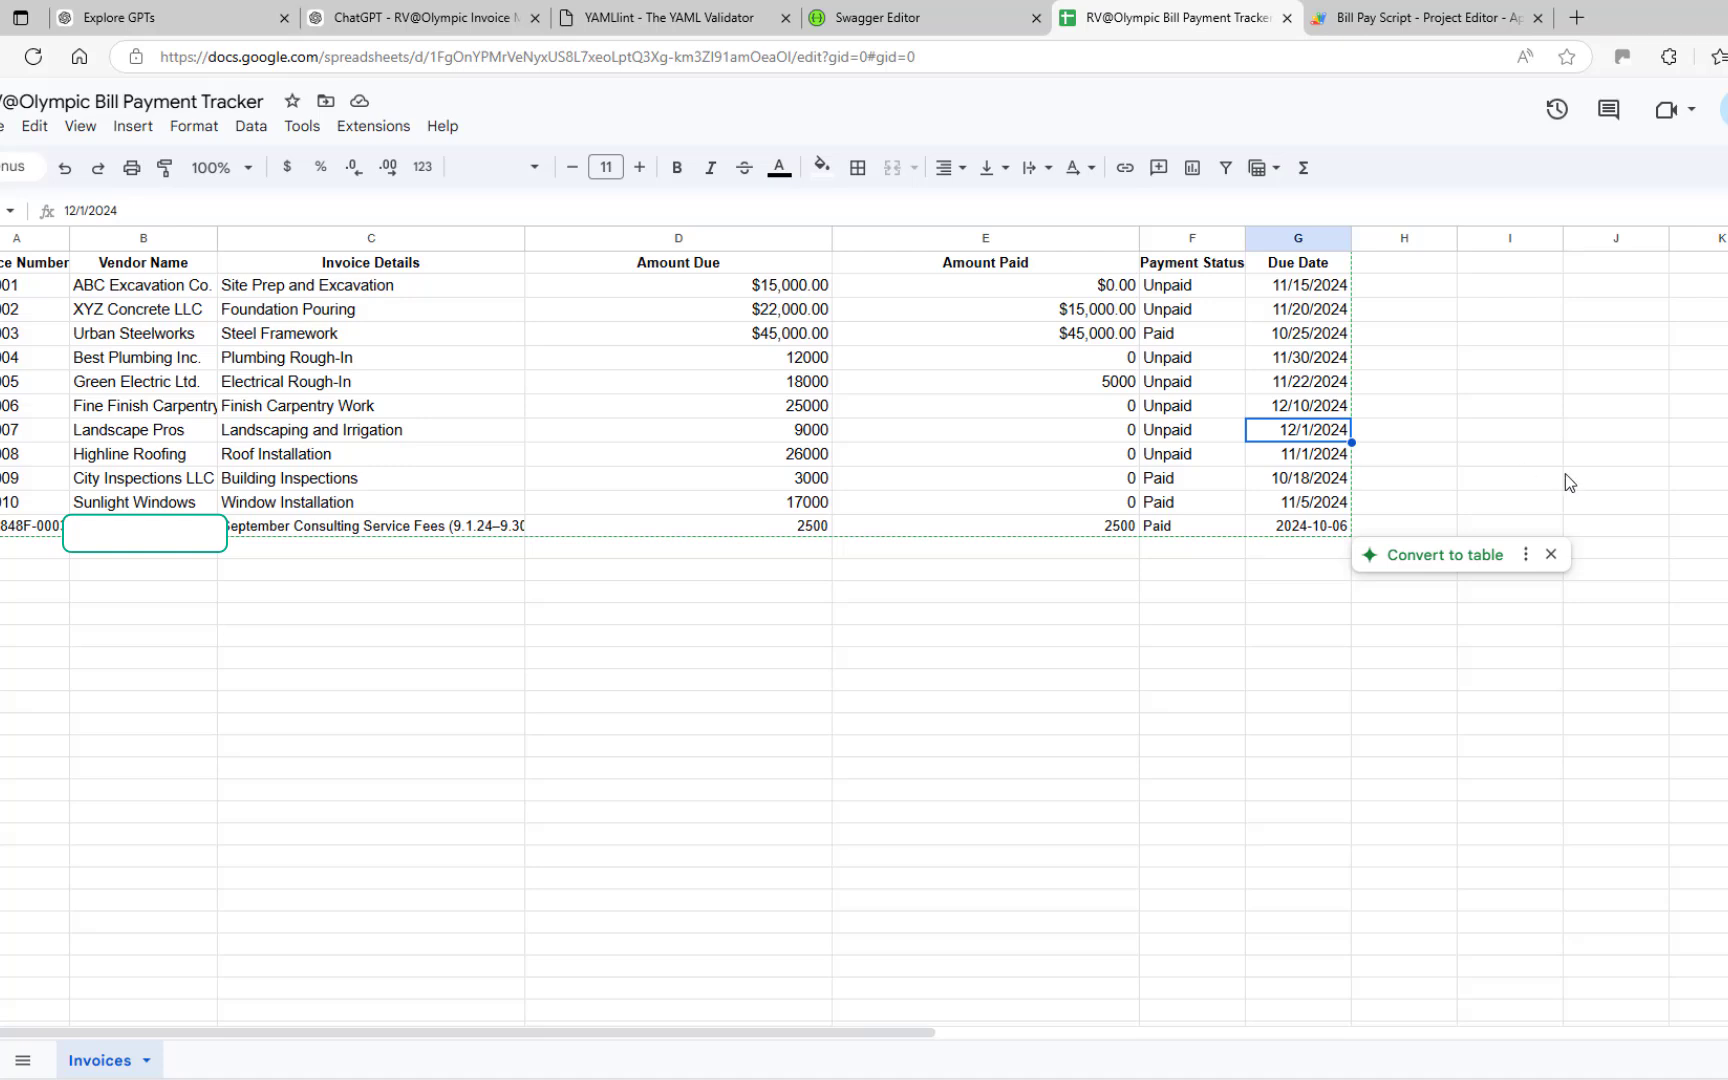
text(11/)
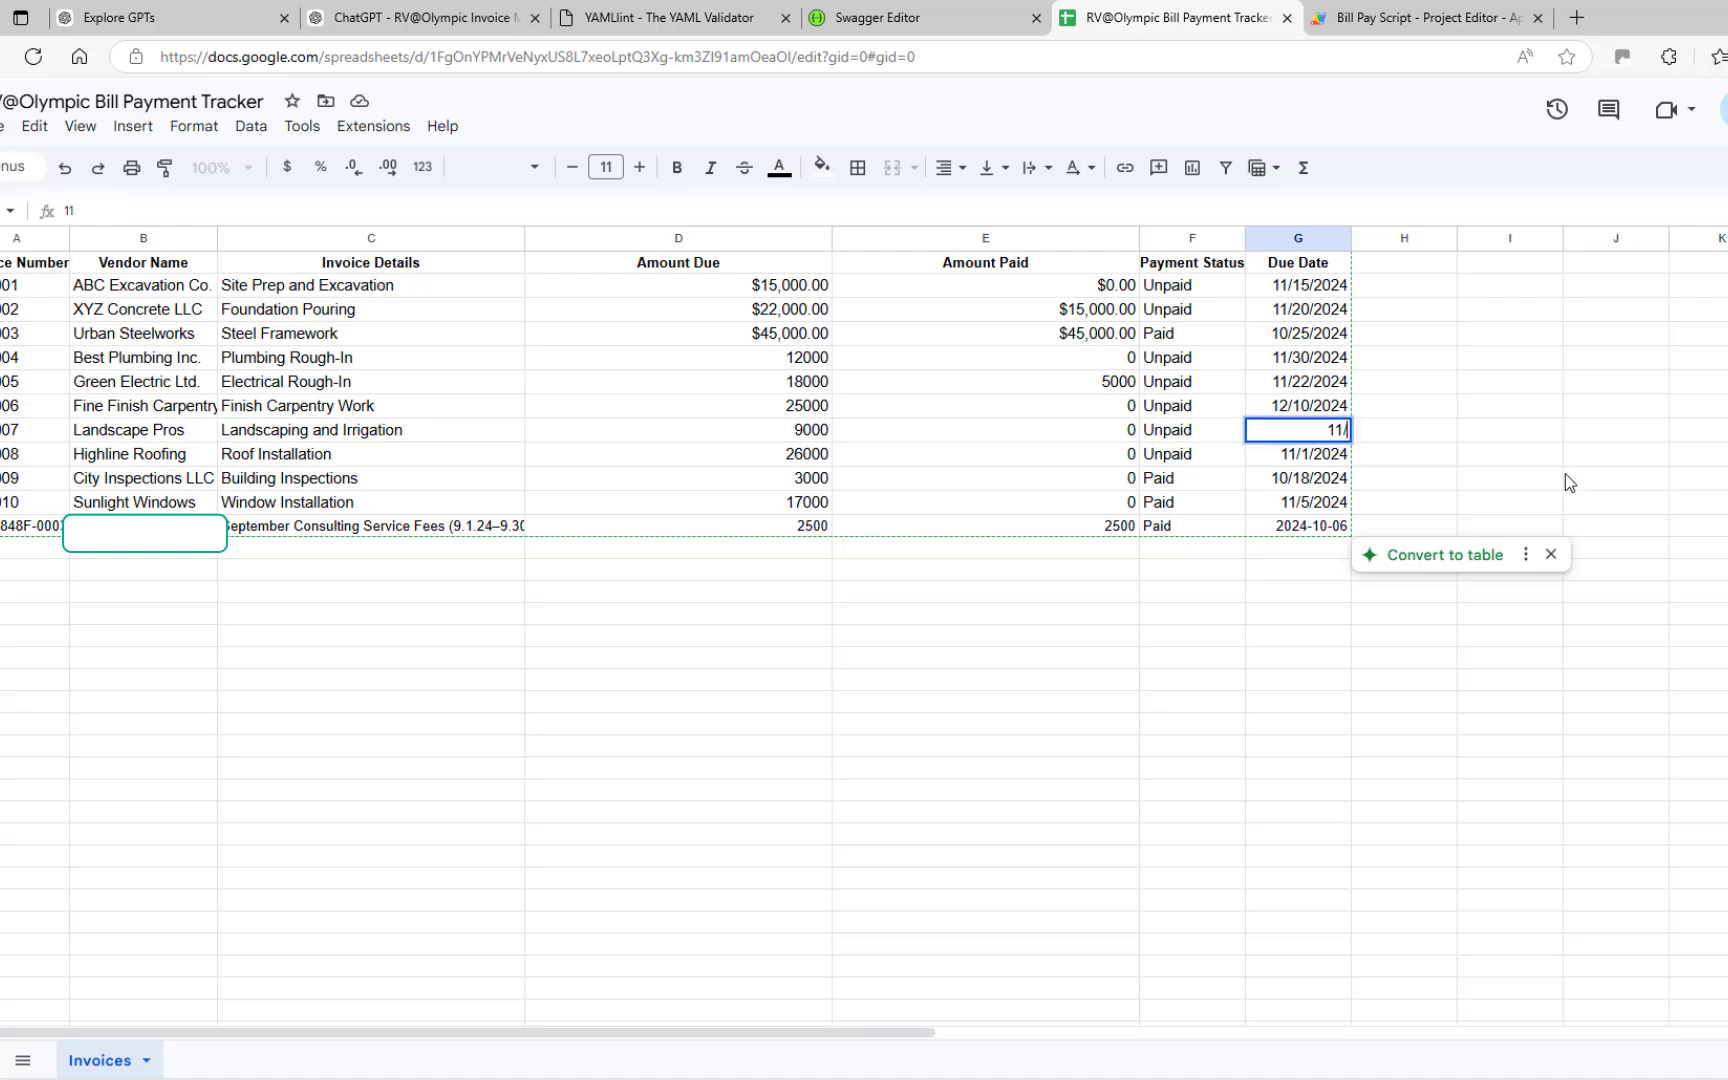
text(5/2024)
key(Return)
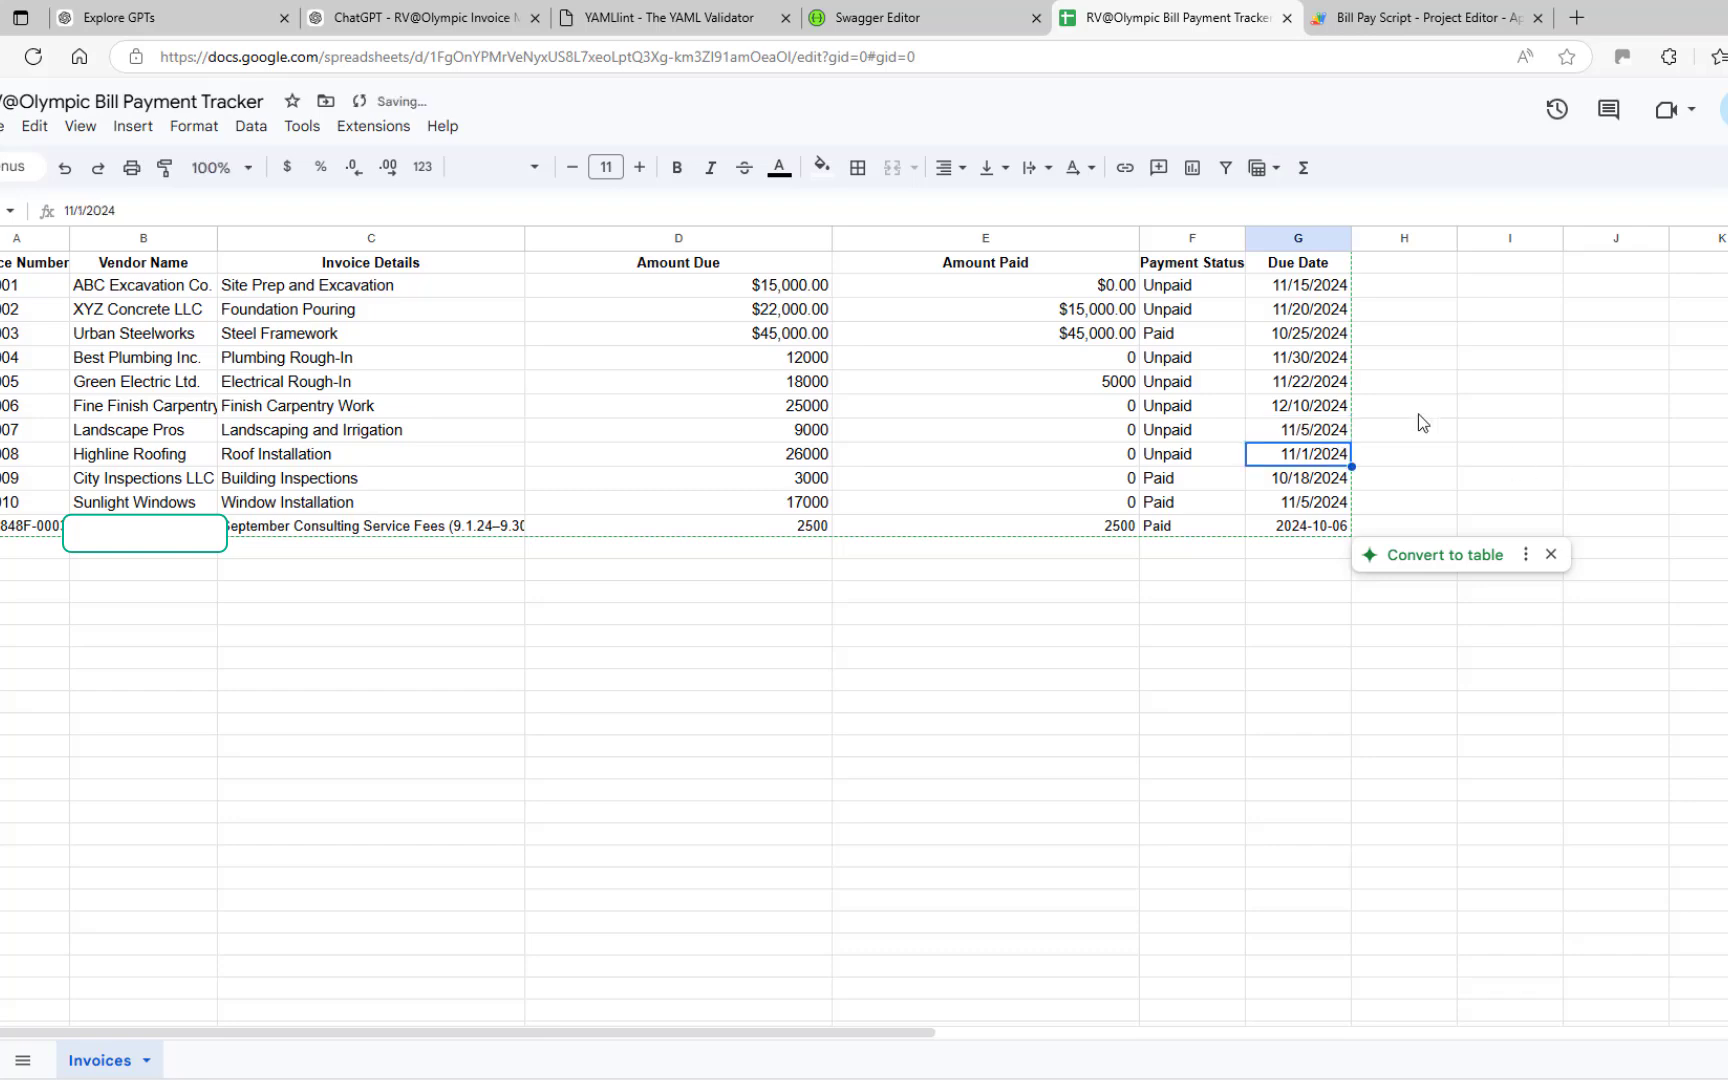
Step: Return to the Invoice Manager chat and repeat the request with the message "ok. try again please."
click(390, 20)
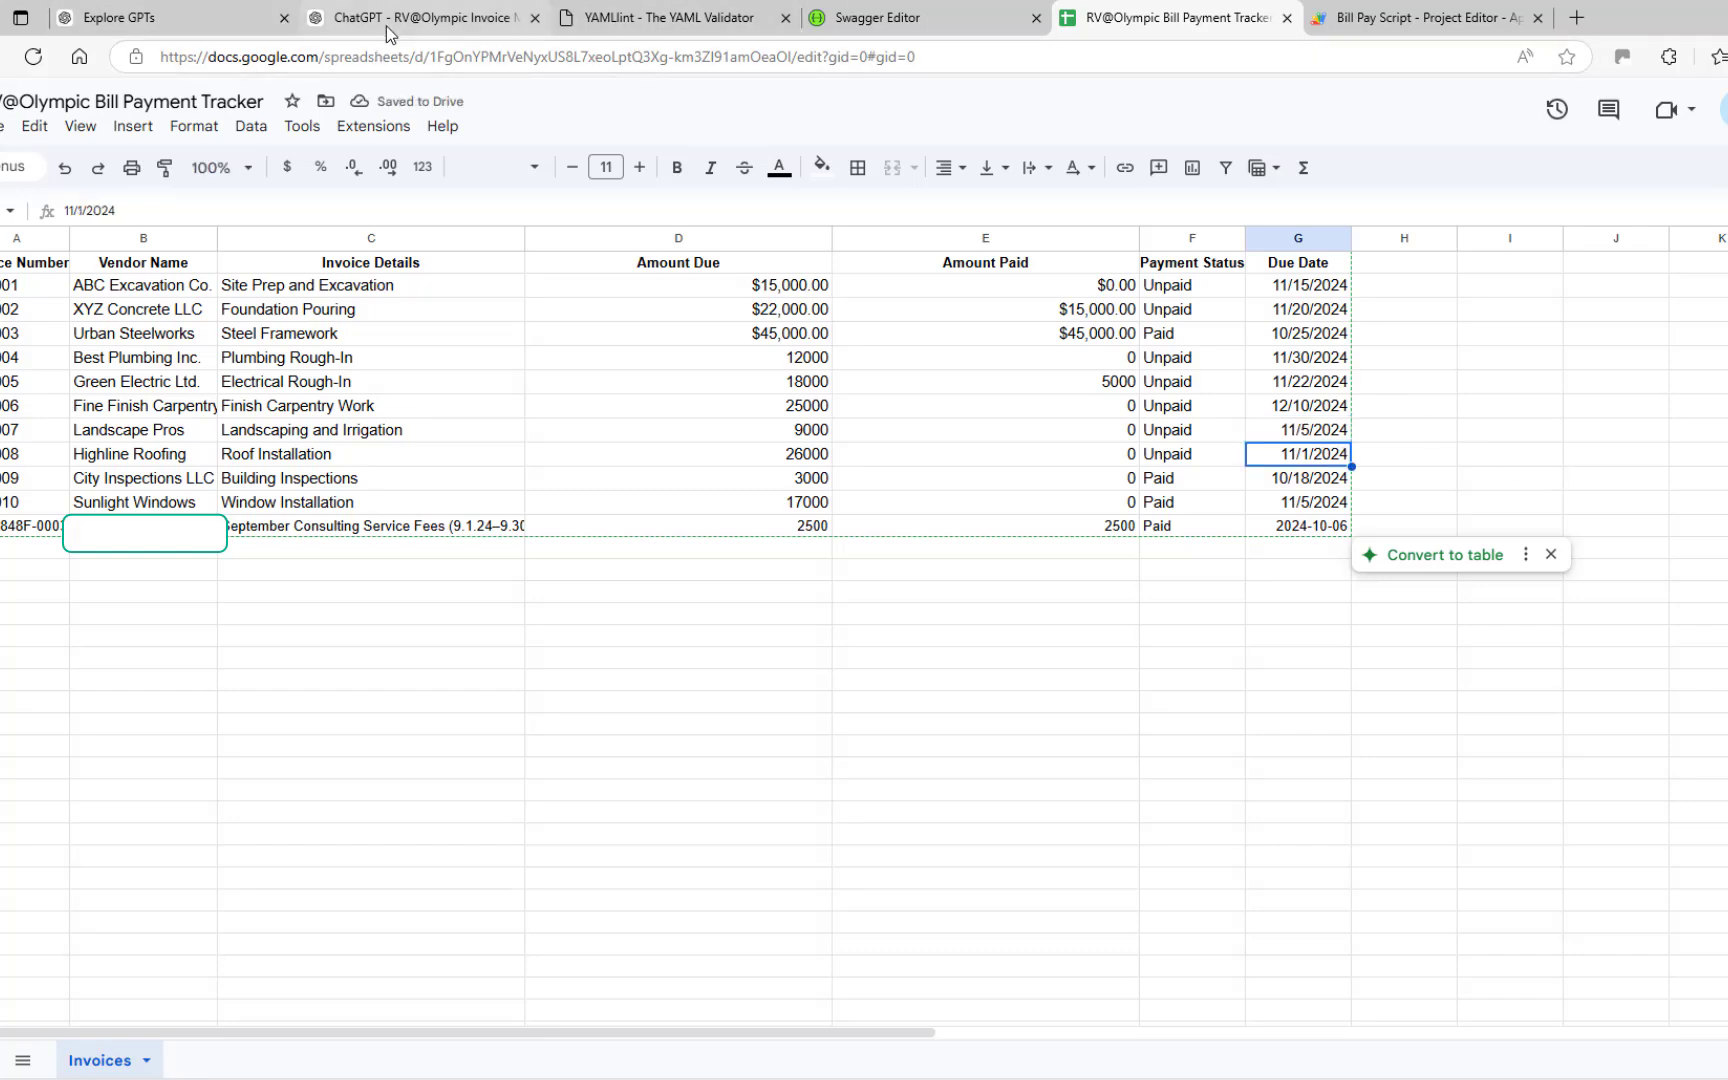
text(o)
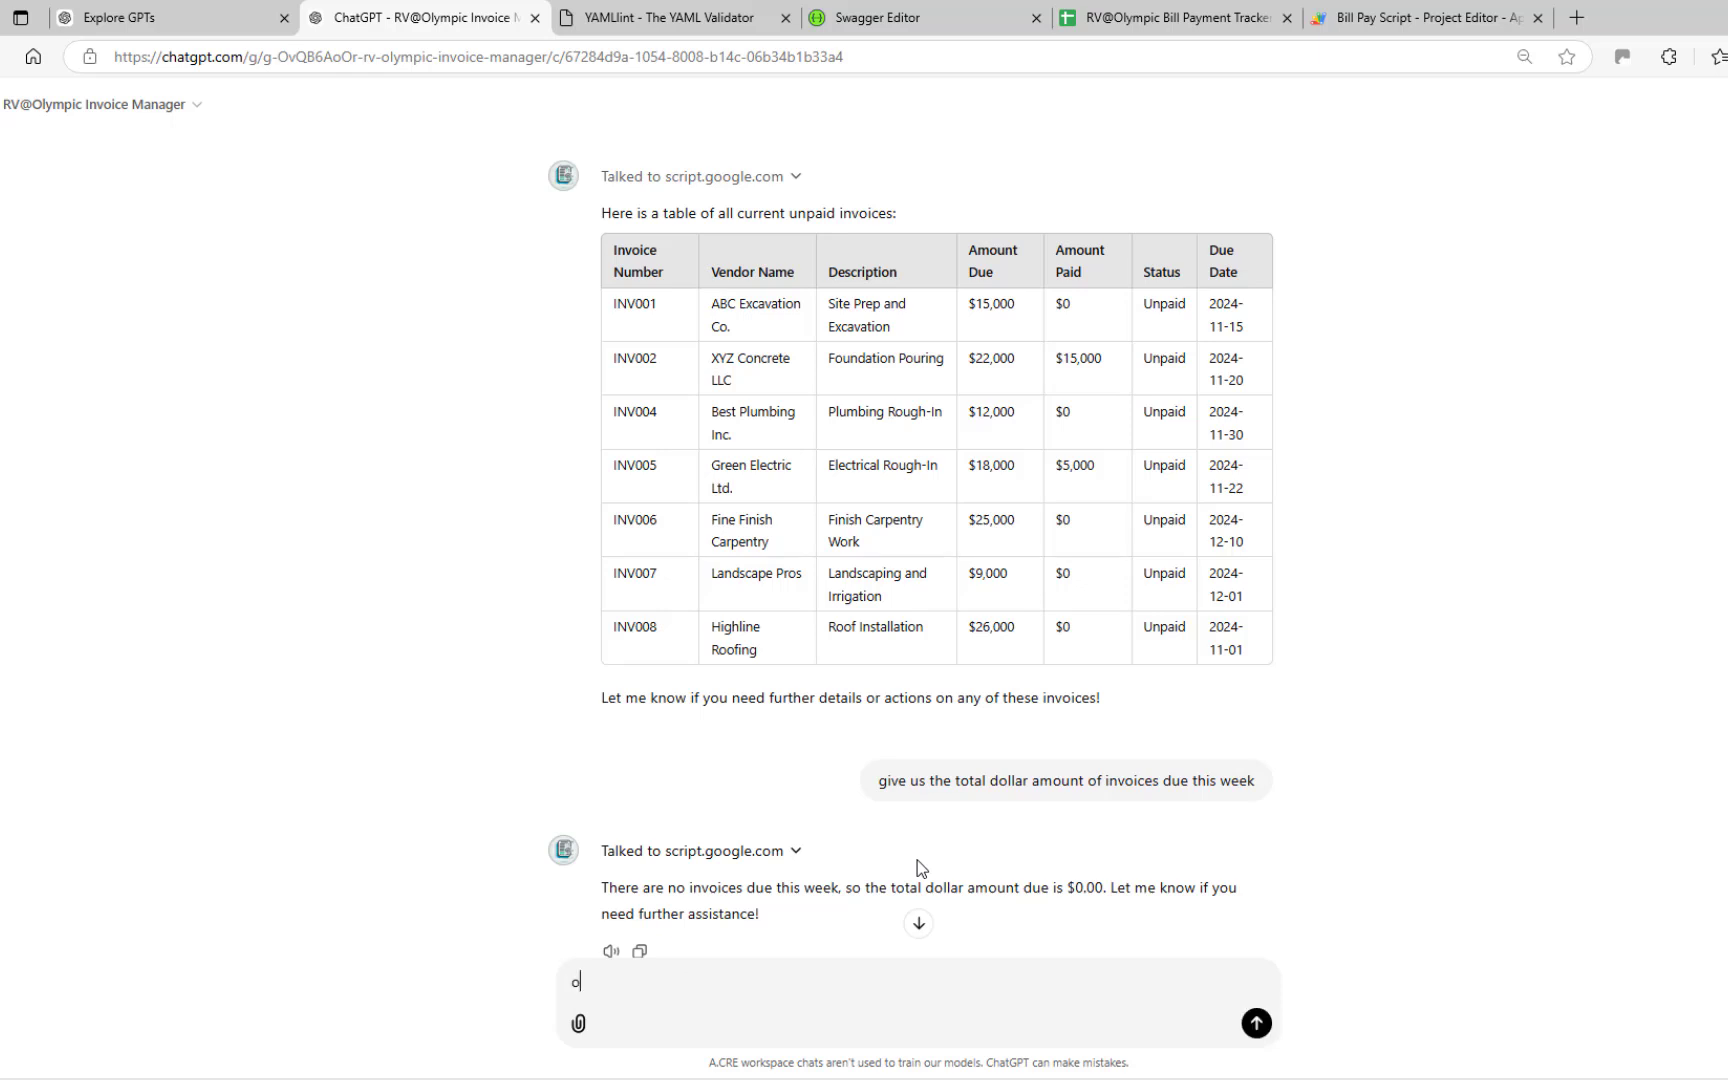
text(k. try again.)
key(BackSpace)
text(please.)
key(Return)
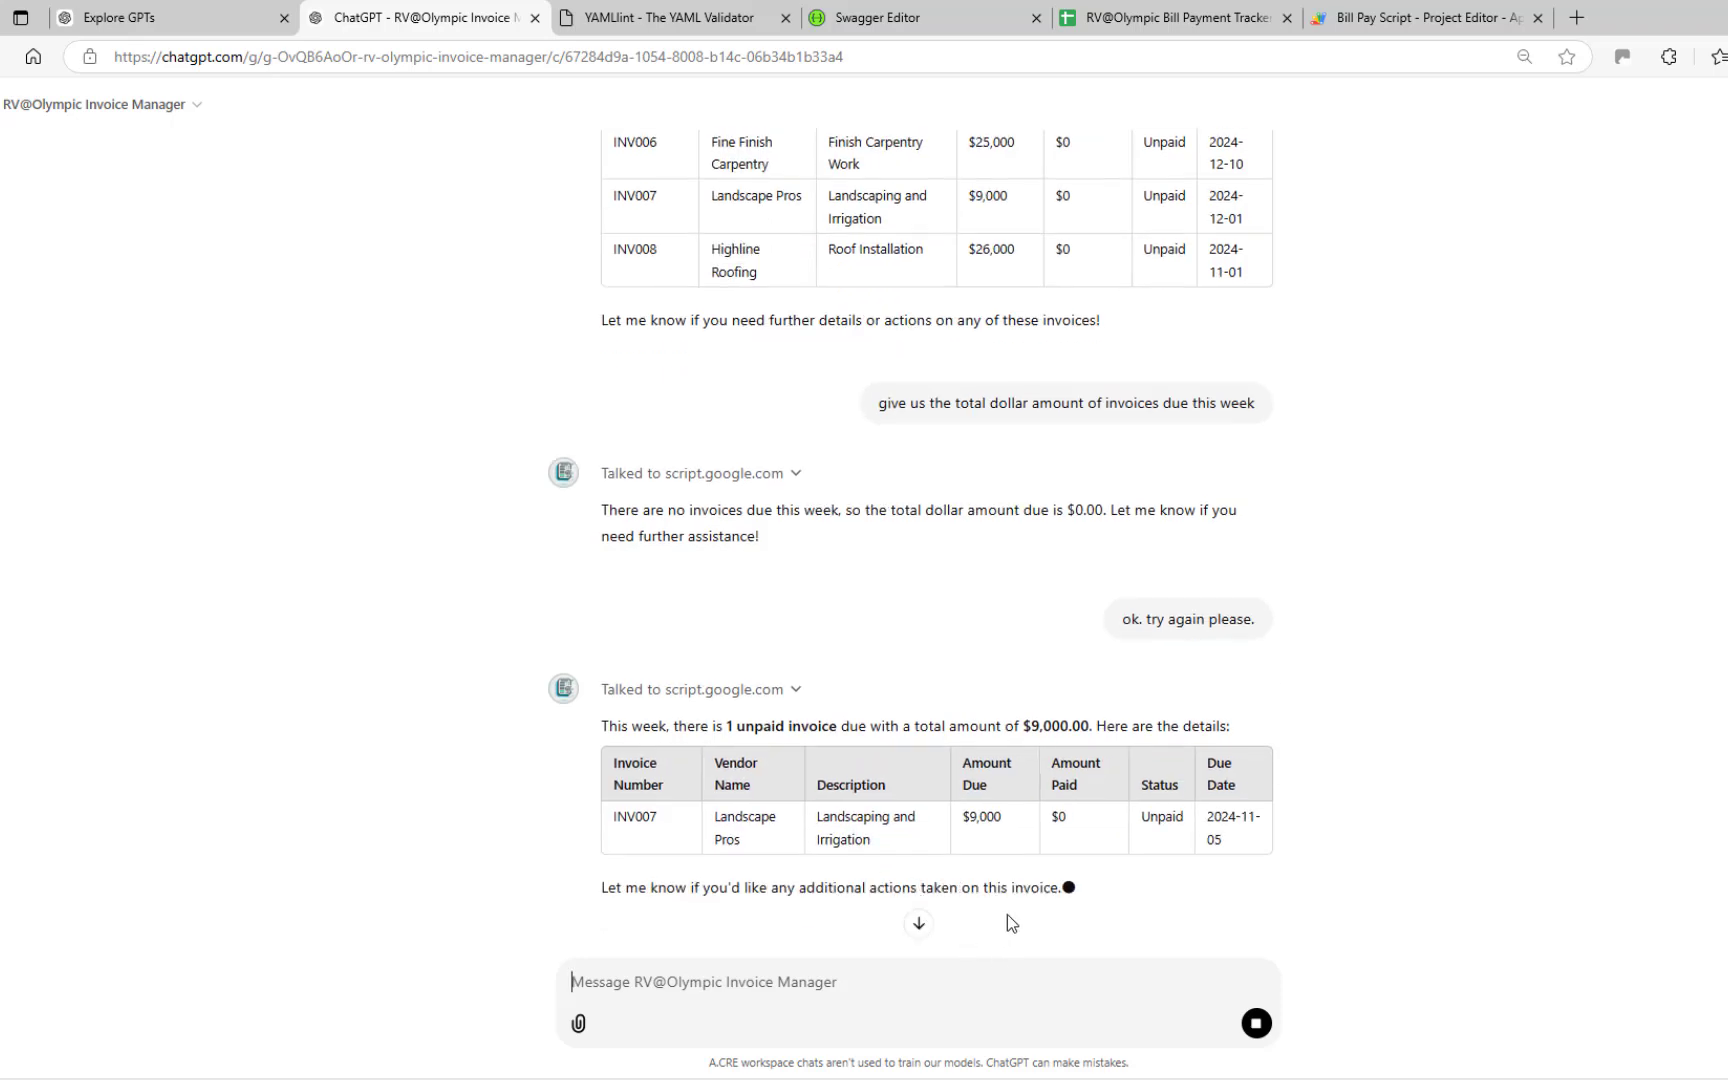
Step: Compare the invoice tables in the Invoice Manager chat with the rows of the Google Sheets bill payment tracker
click(1180, 20)
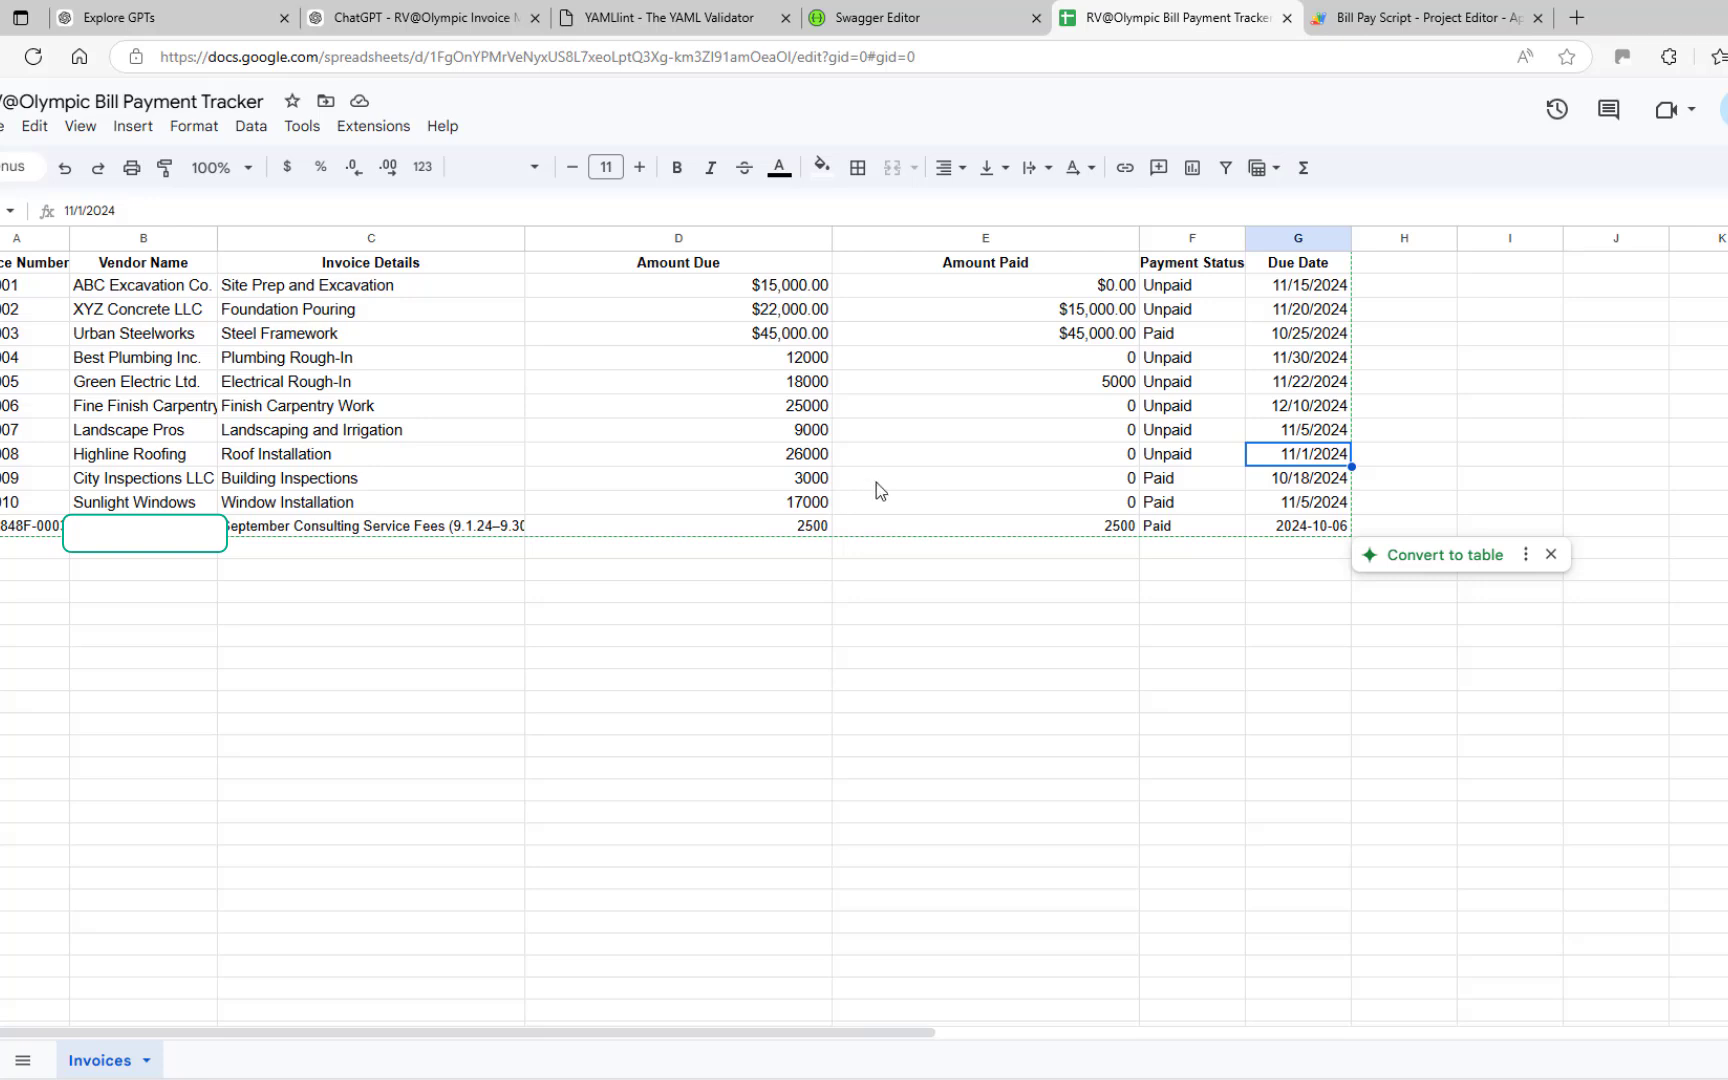
click(914, 480)
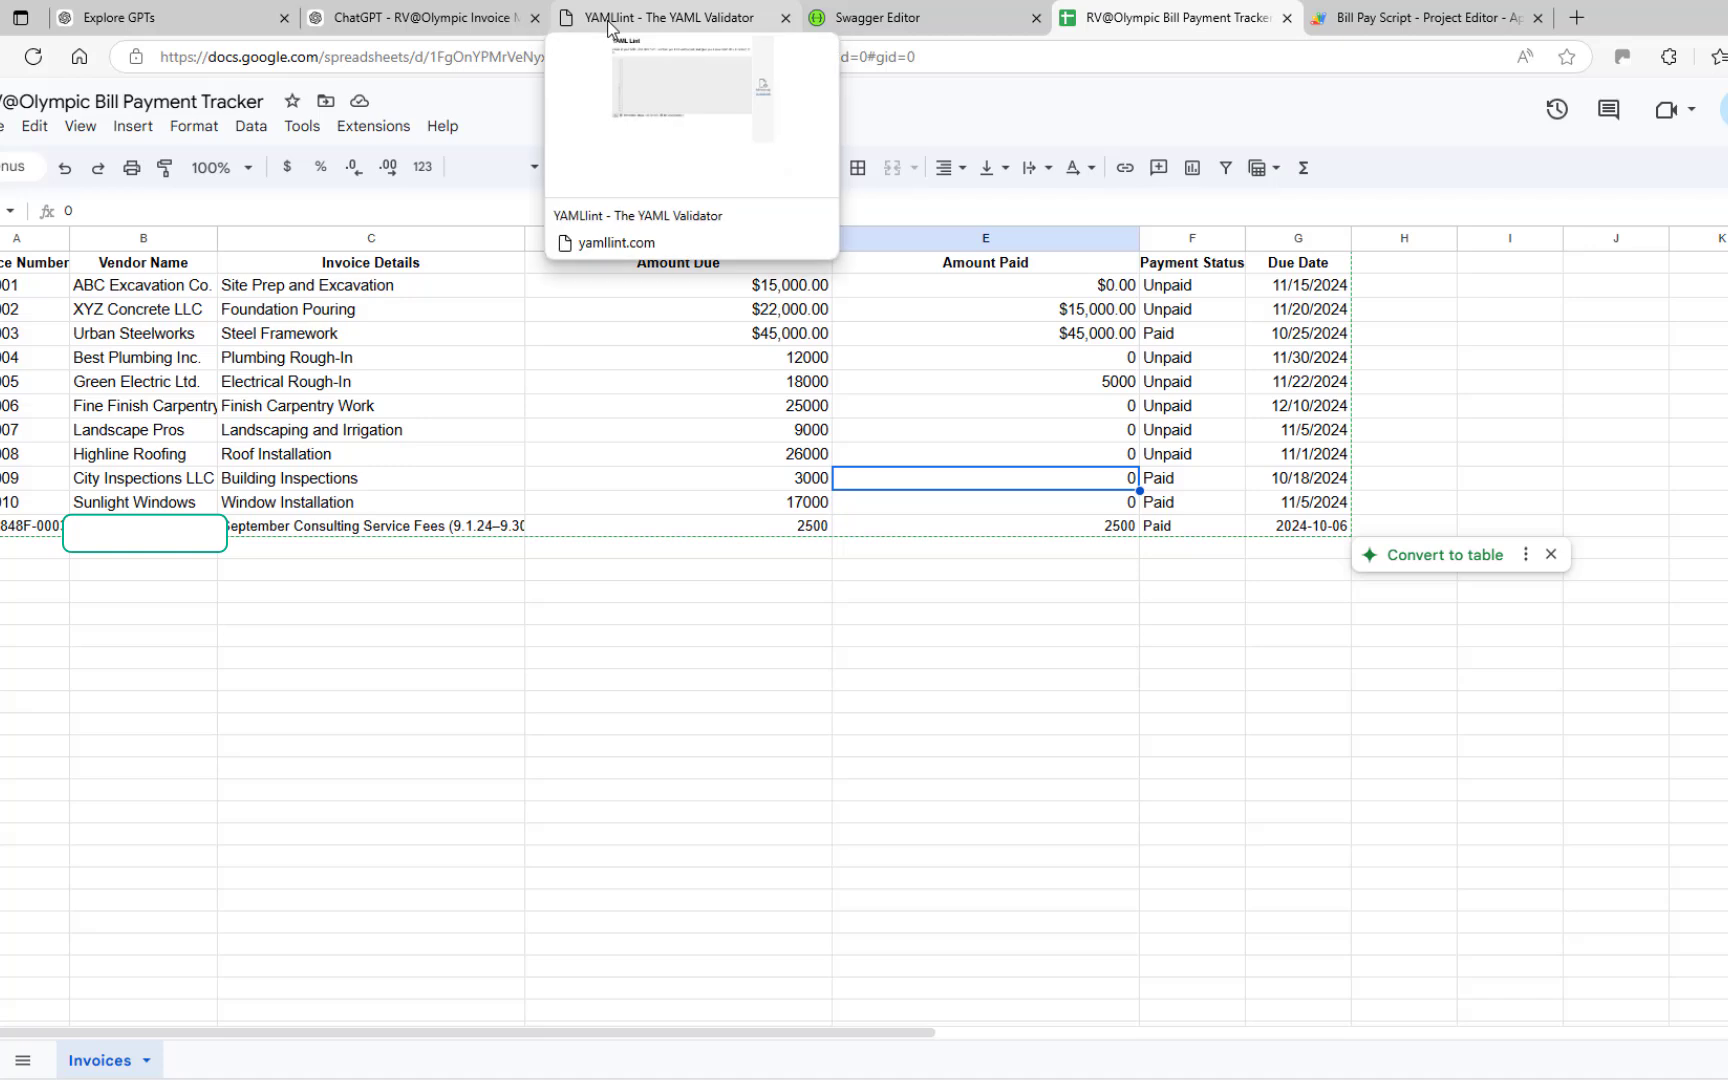
click(378, 18)
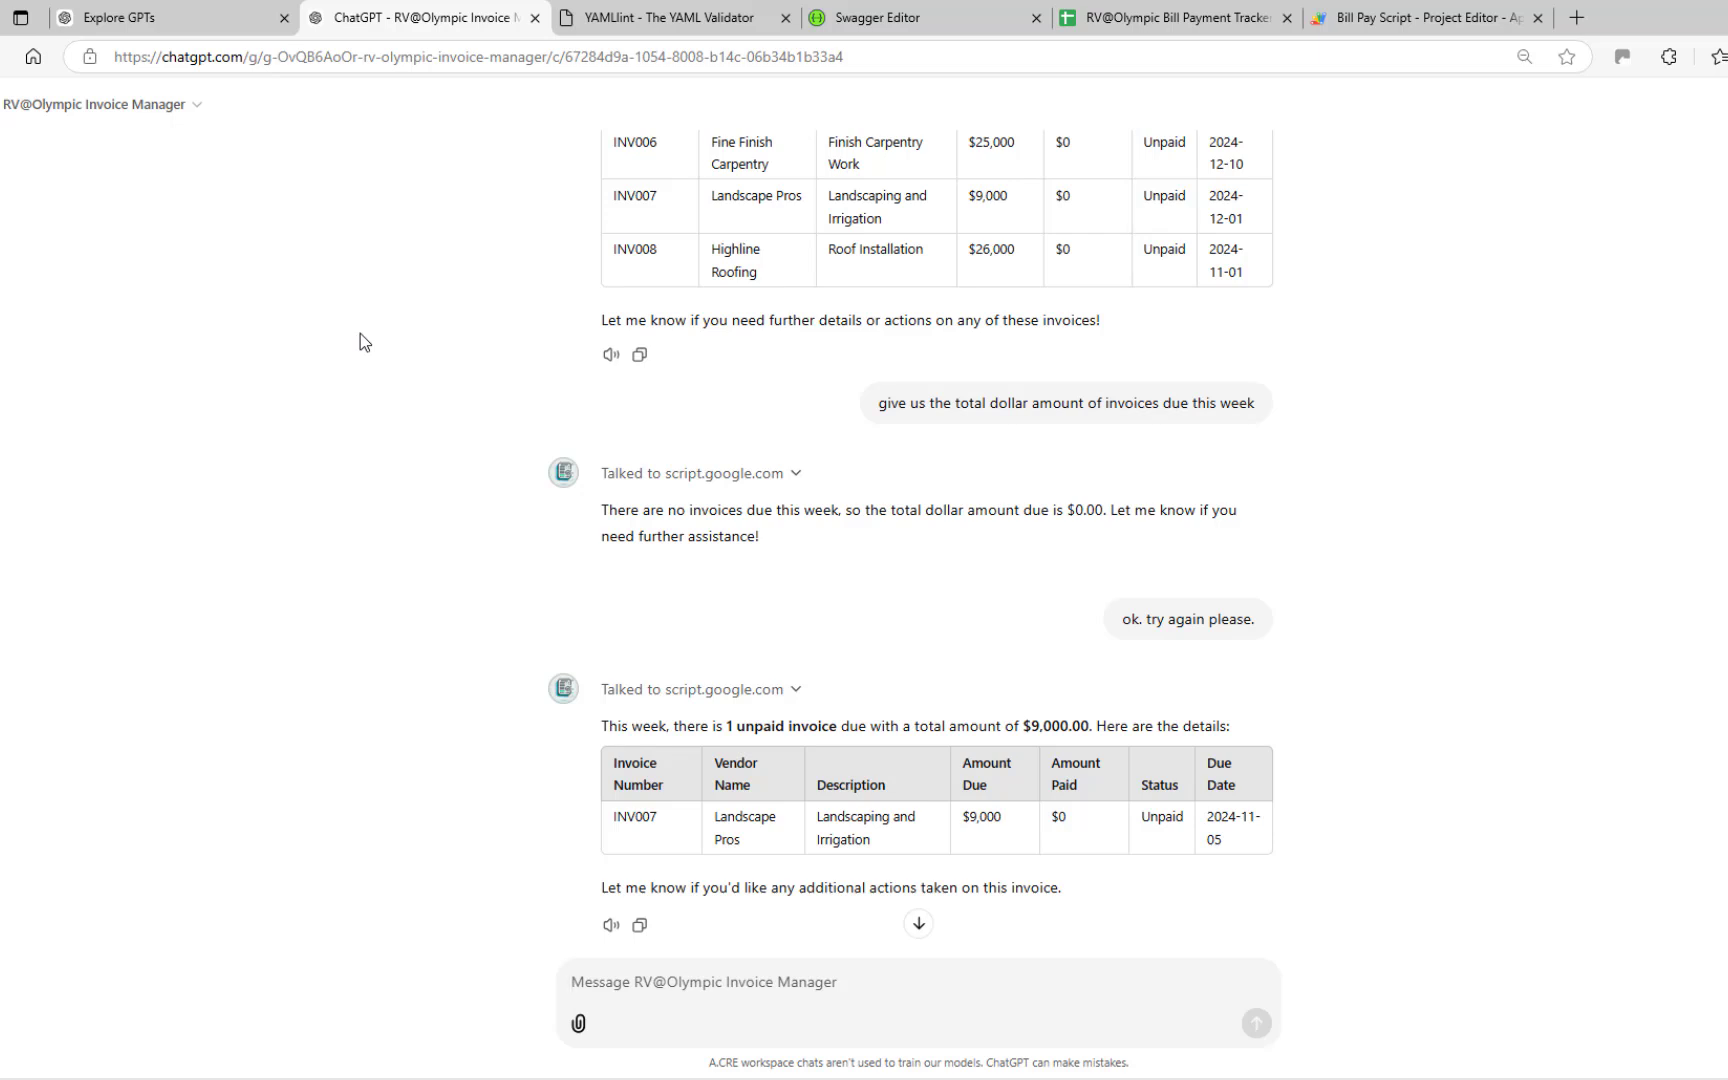
scroll(360, 333, up, 5)
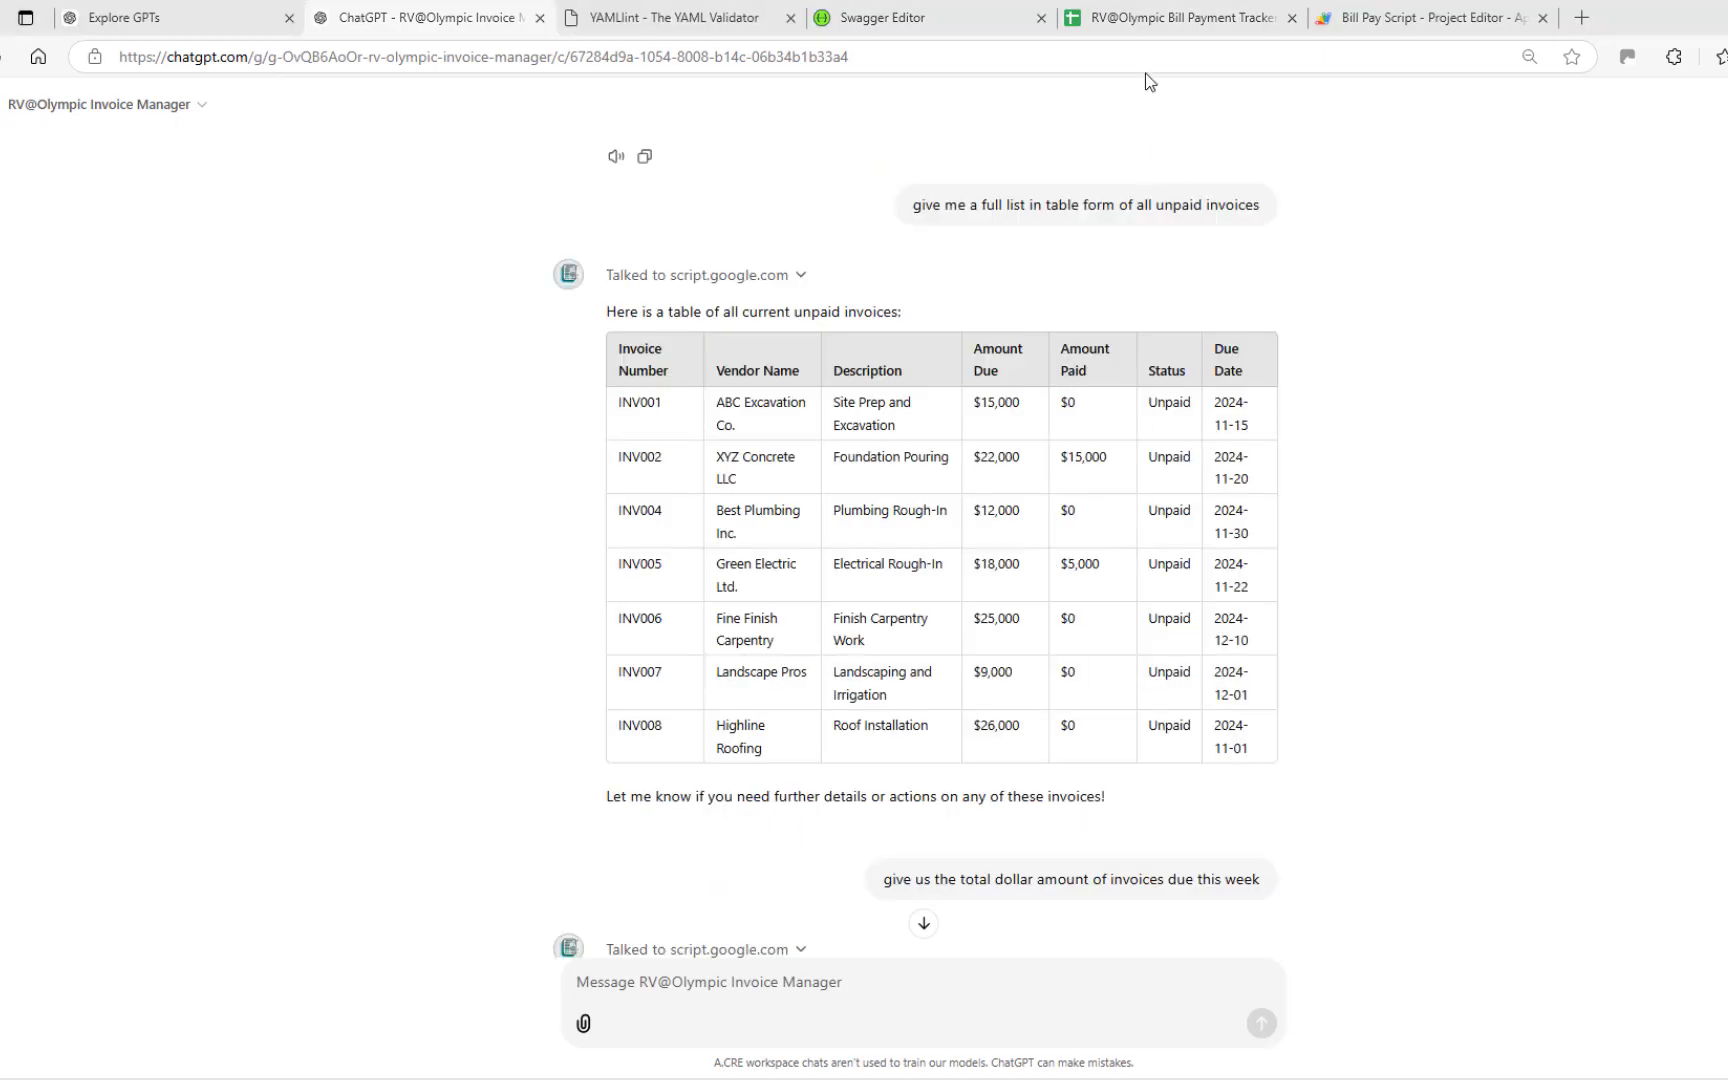
click(1183, 18)
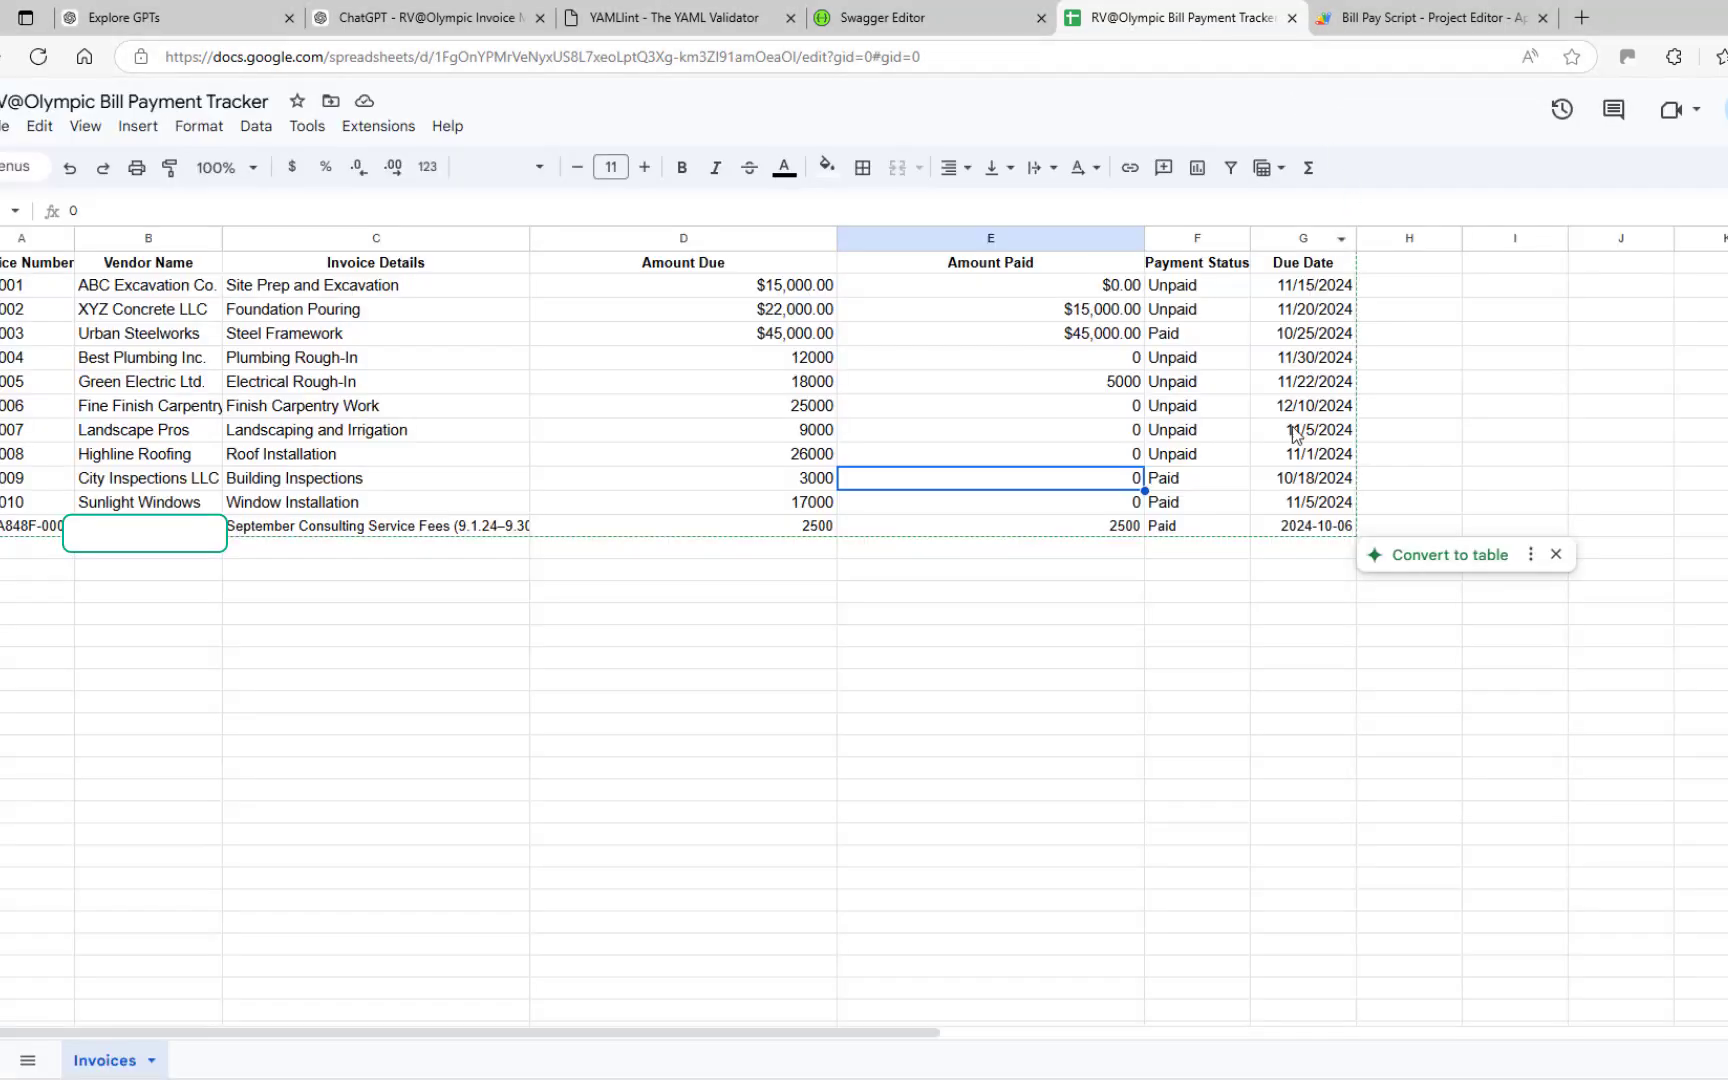
click(652, 636)
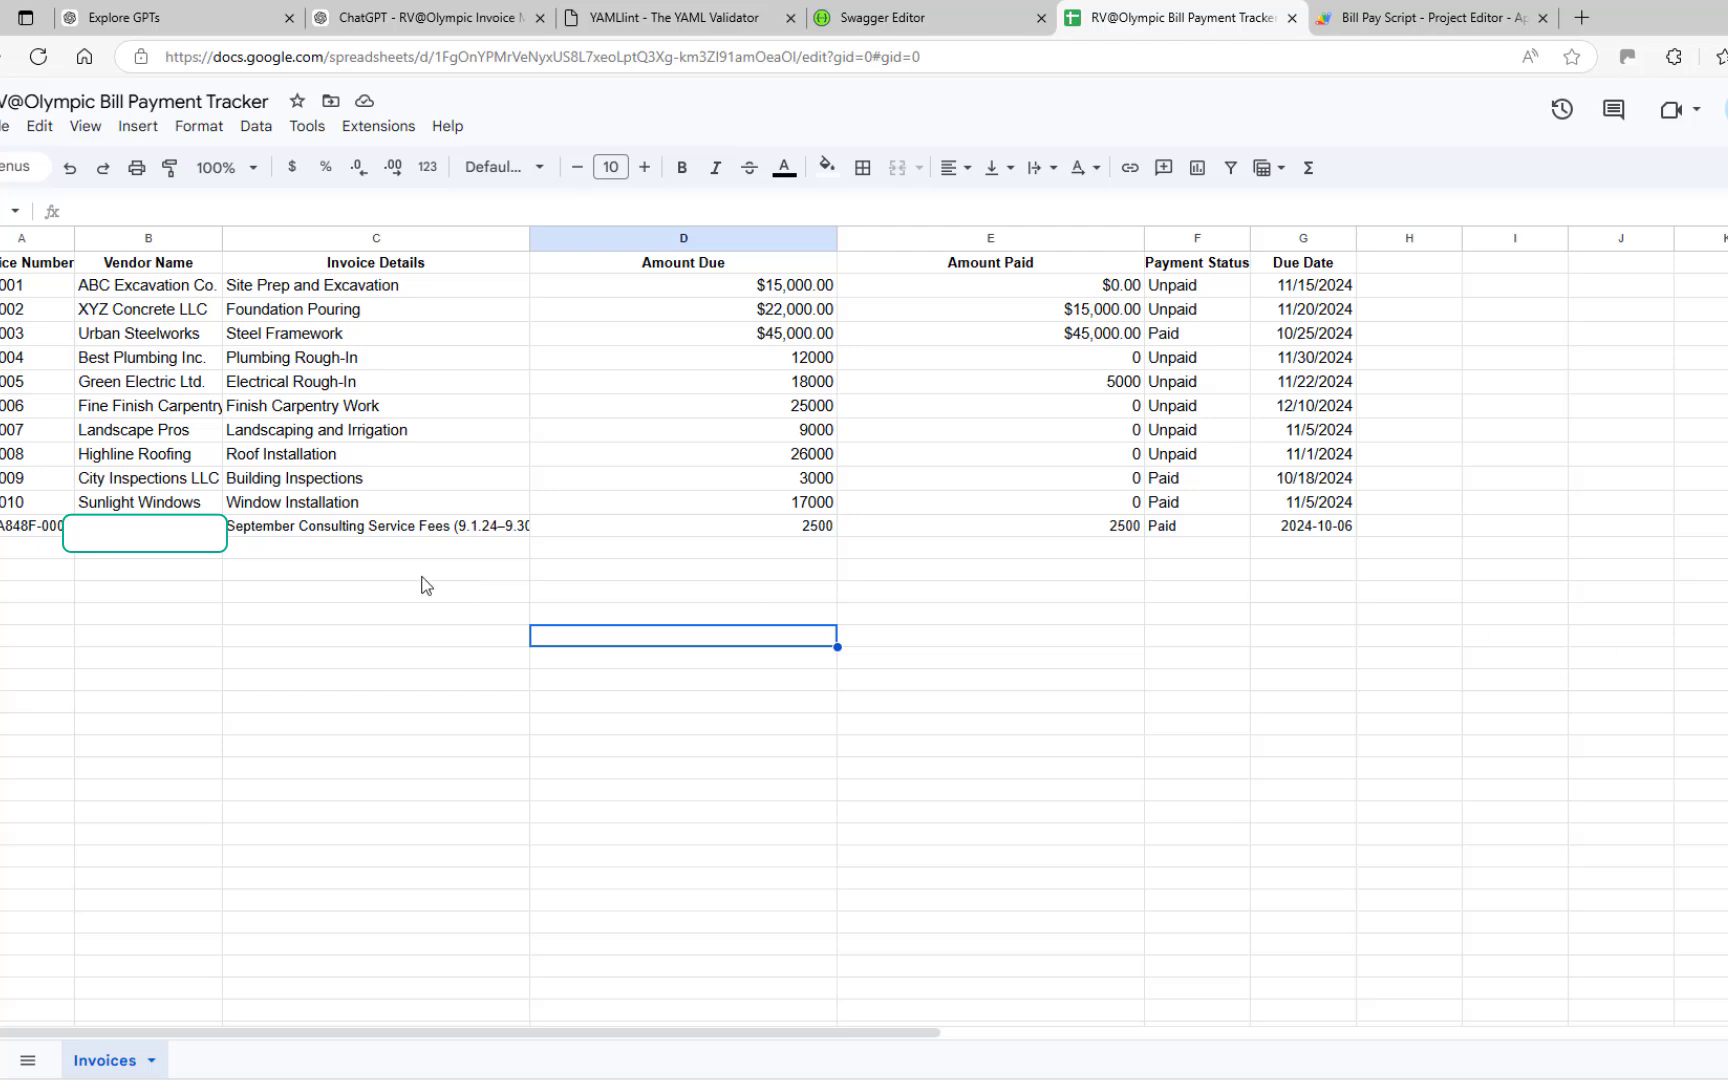
Step: Switch to the Bill Pay Script project in Apps Script and look through its code from doGet to getInvoicesDueThisWeek
click(390, 138)
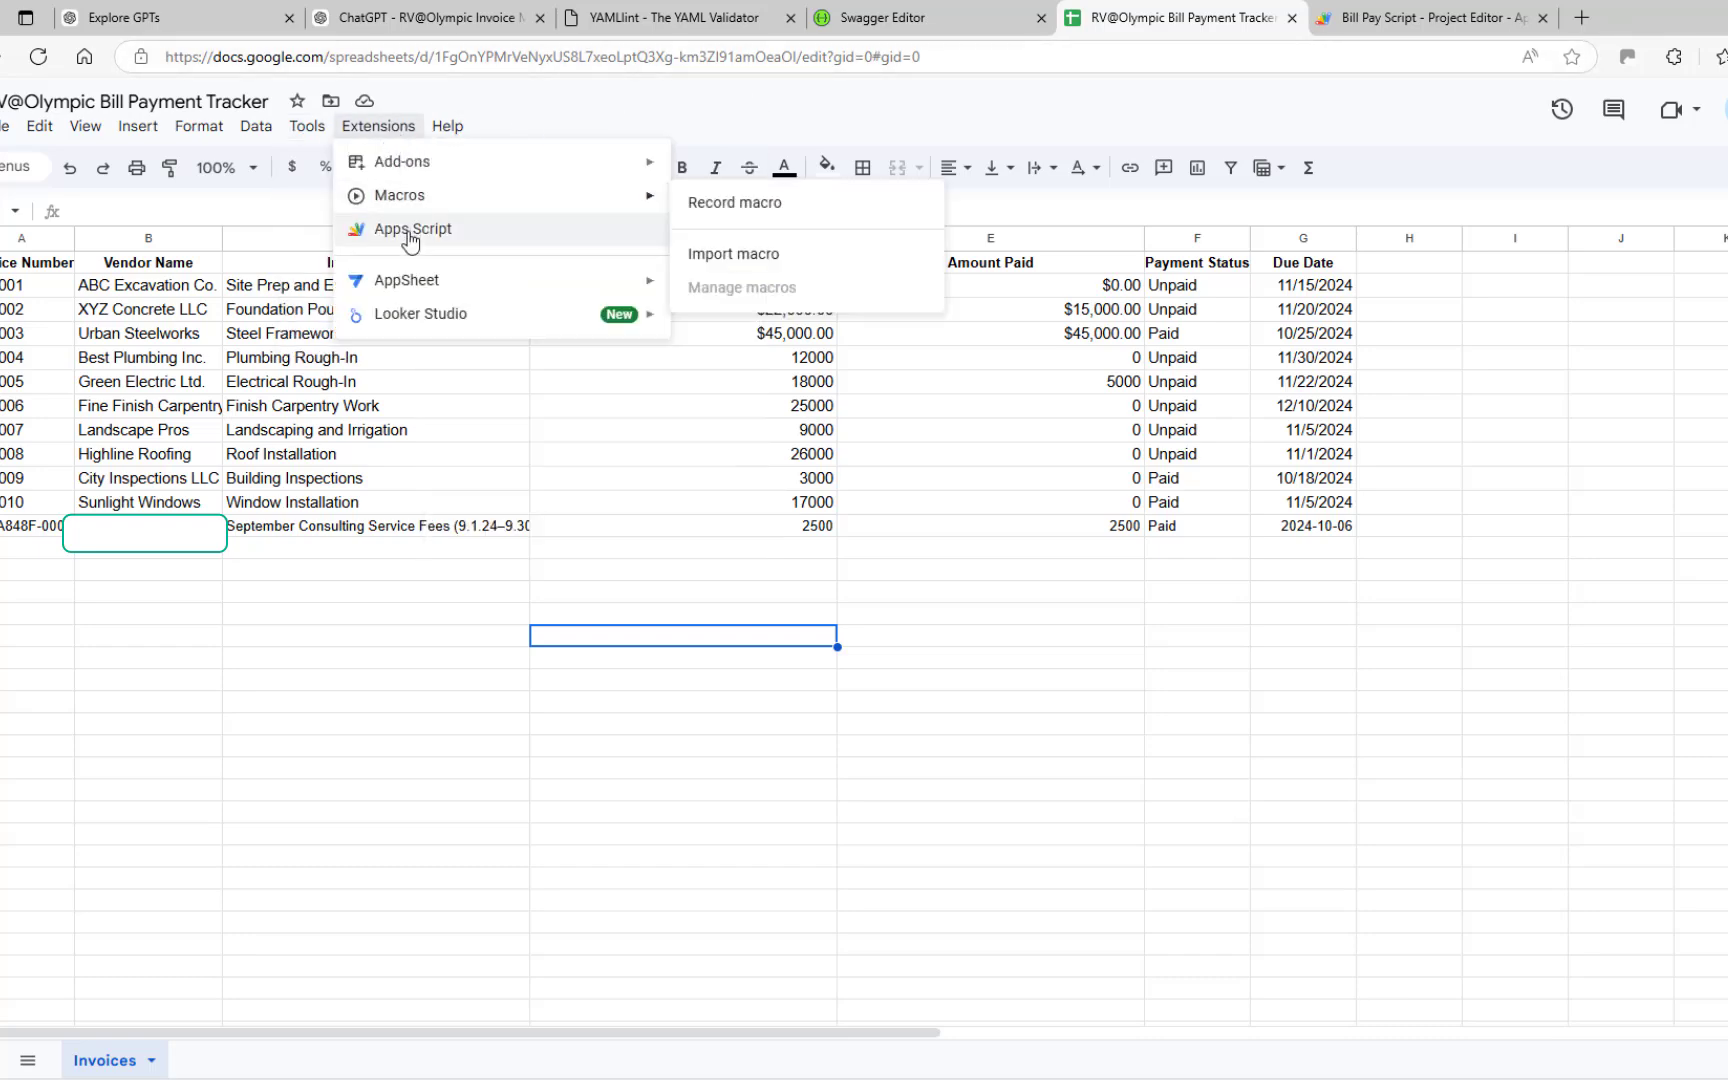
click(1430, 18)
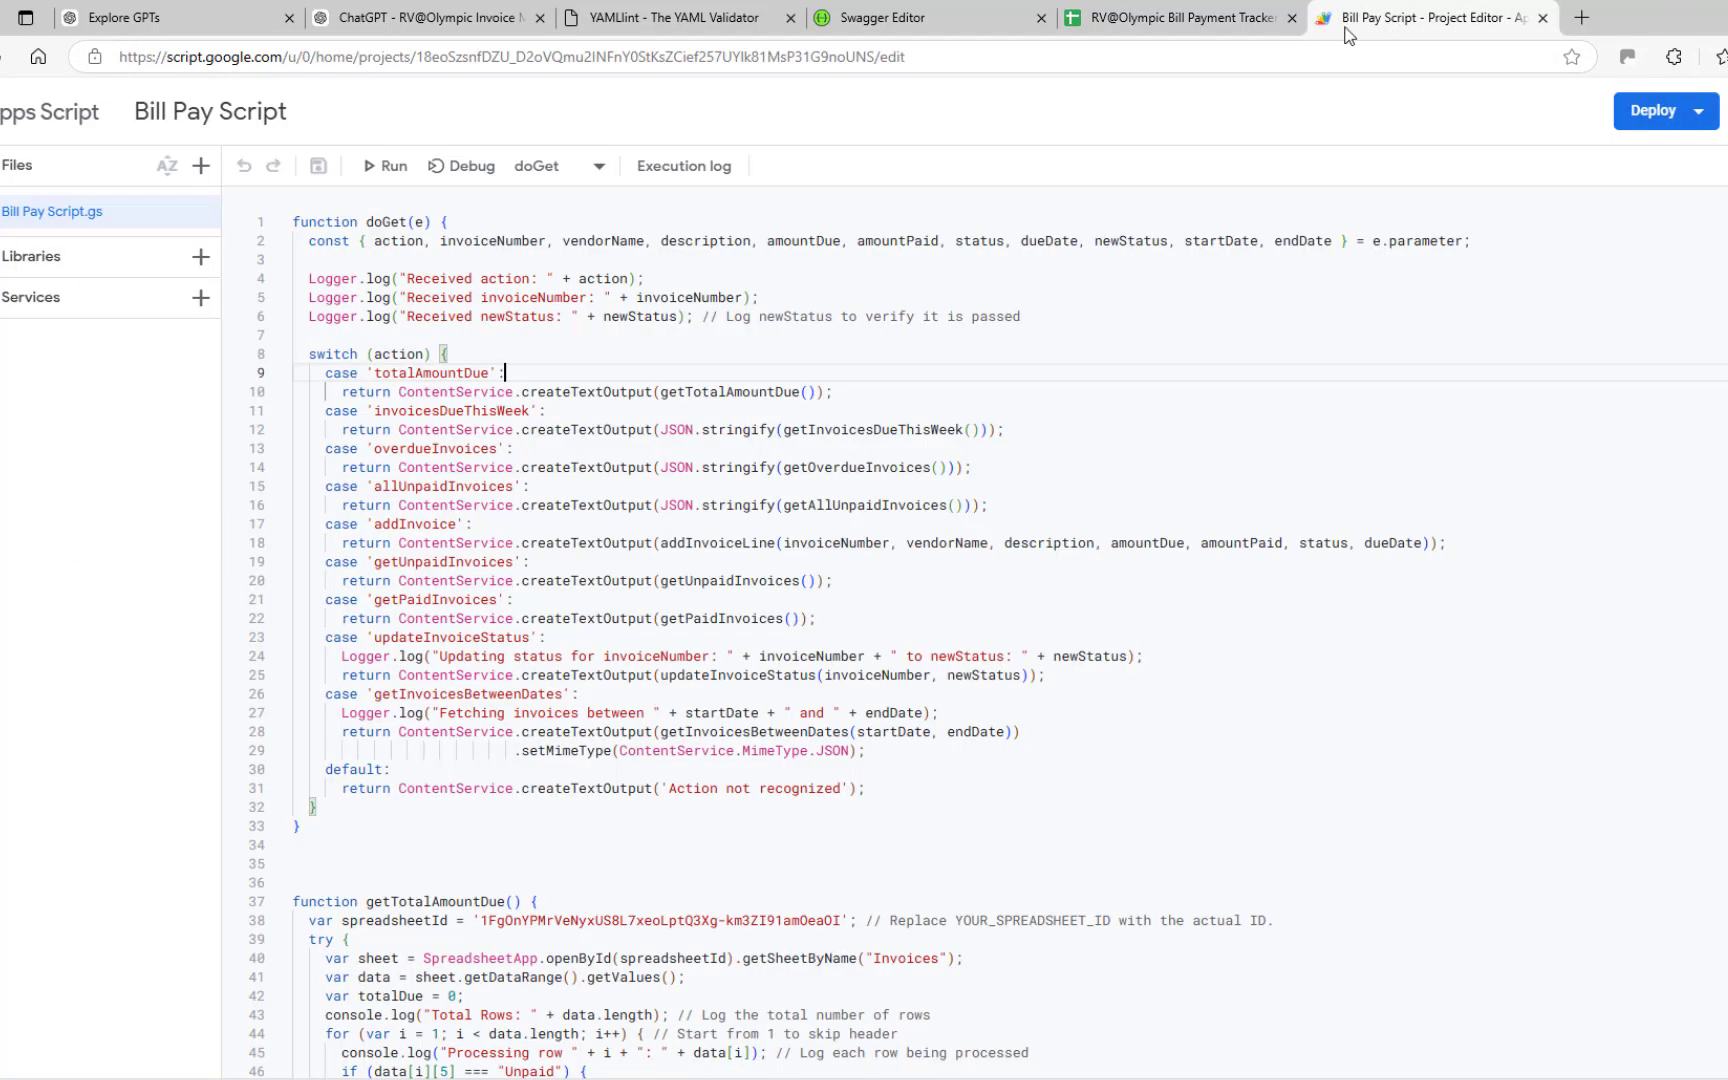
scroll(905, 479, down, 3)
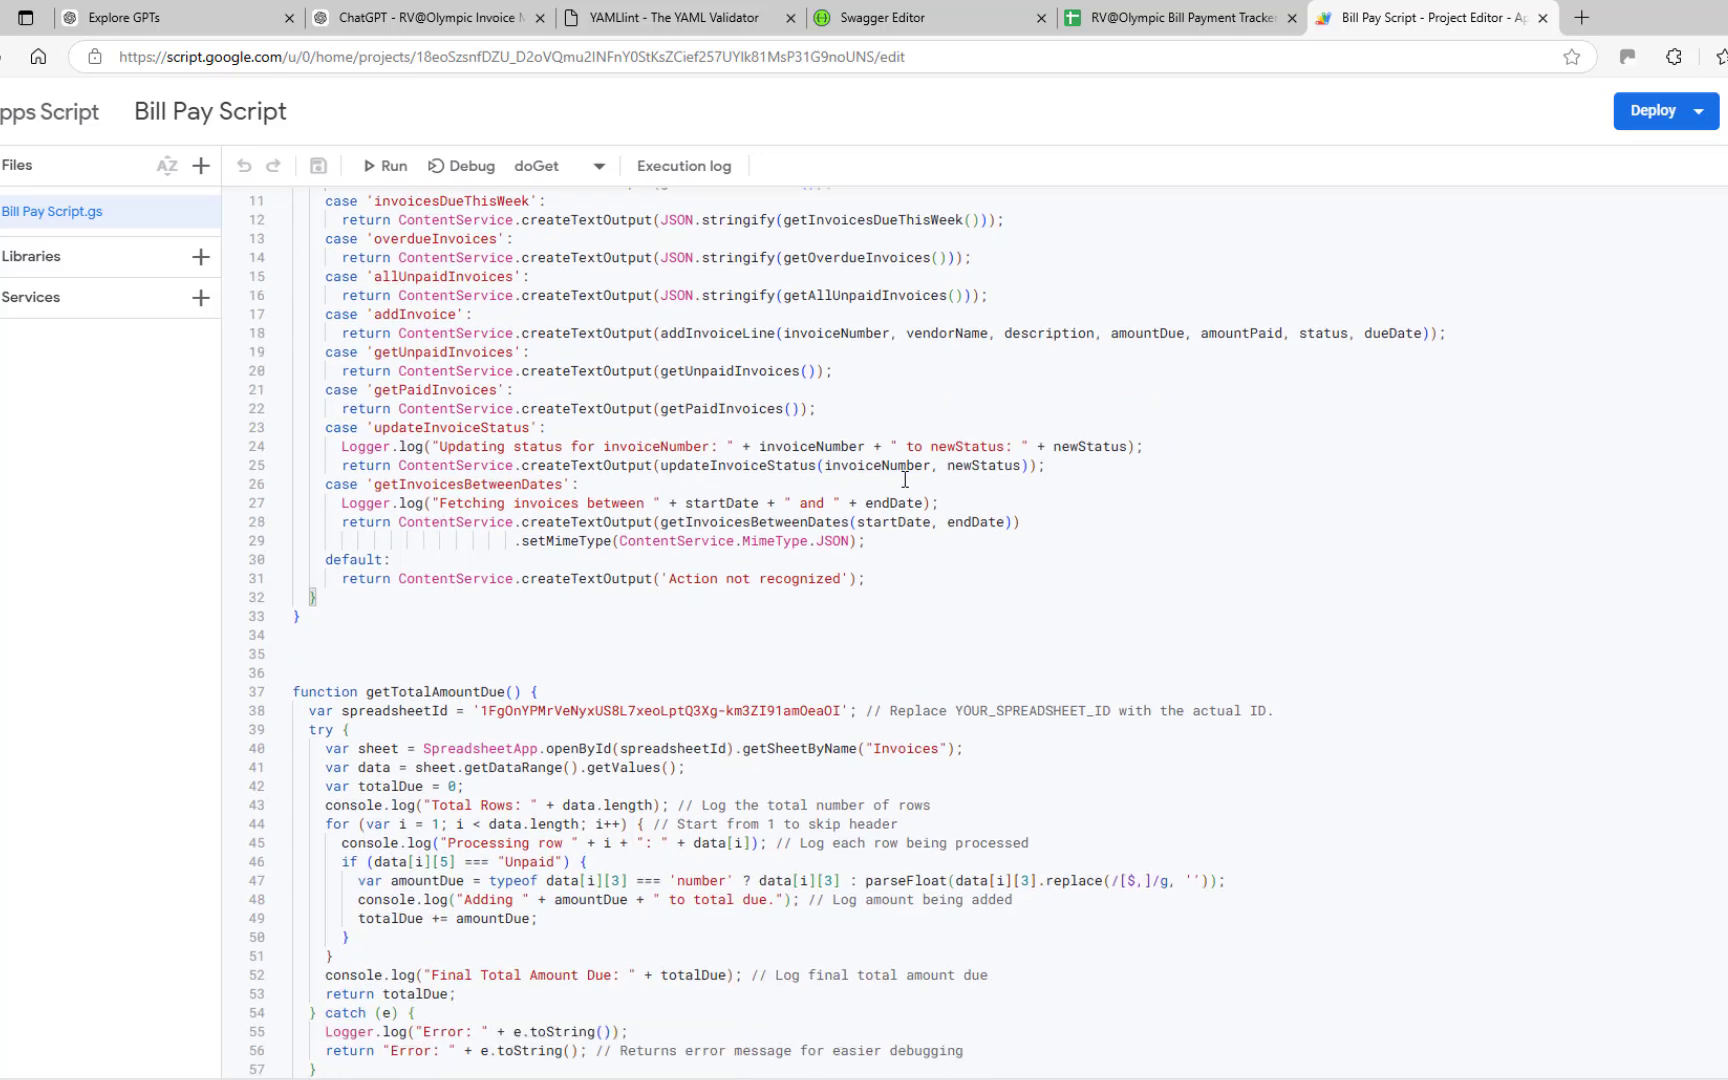
scroll(905, 477, down, 4)
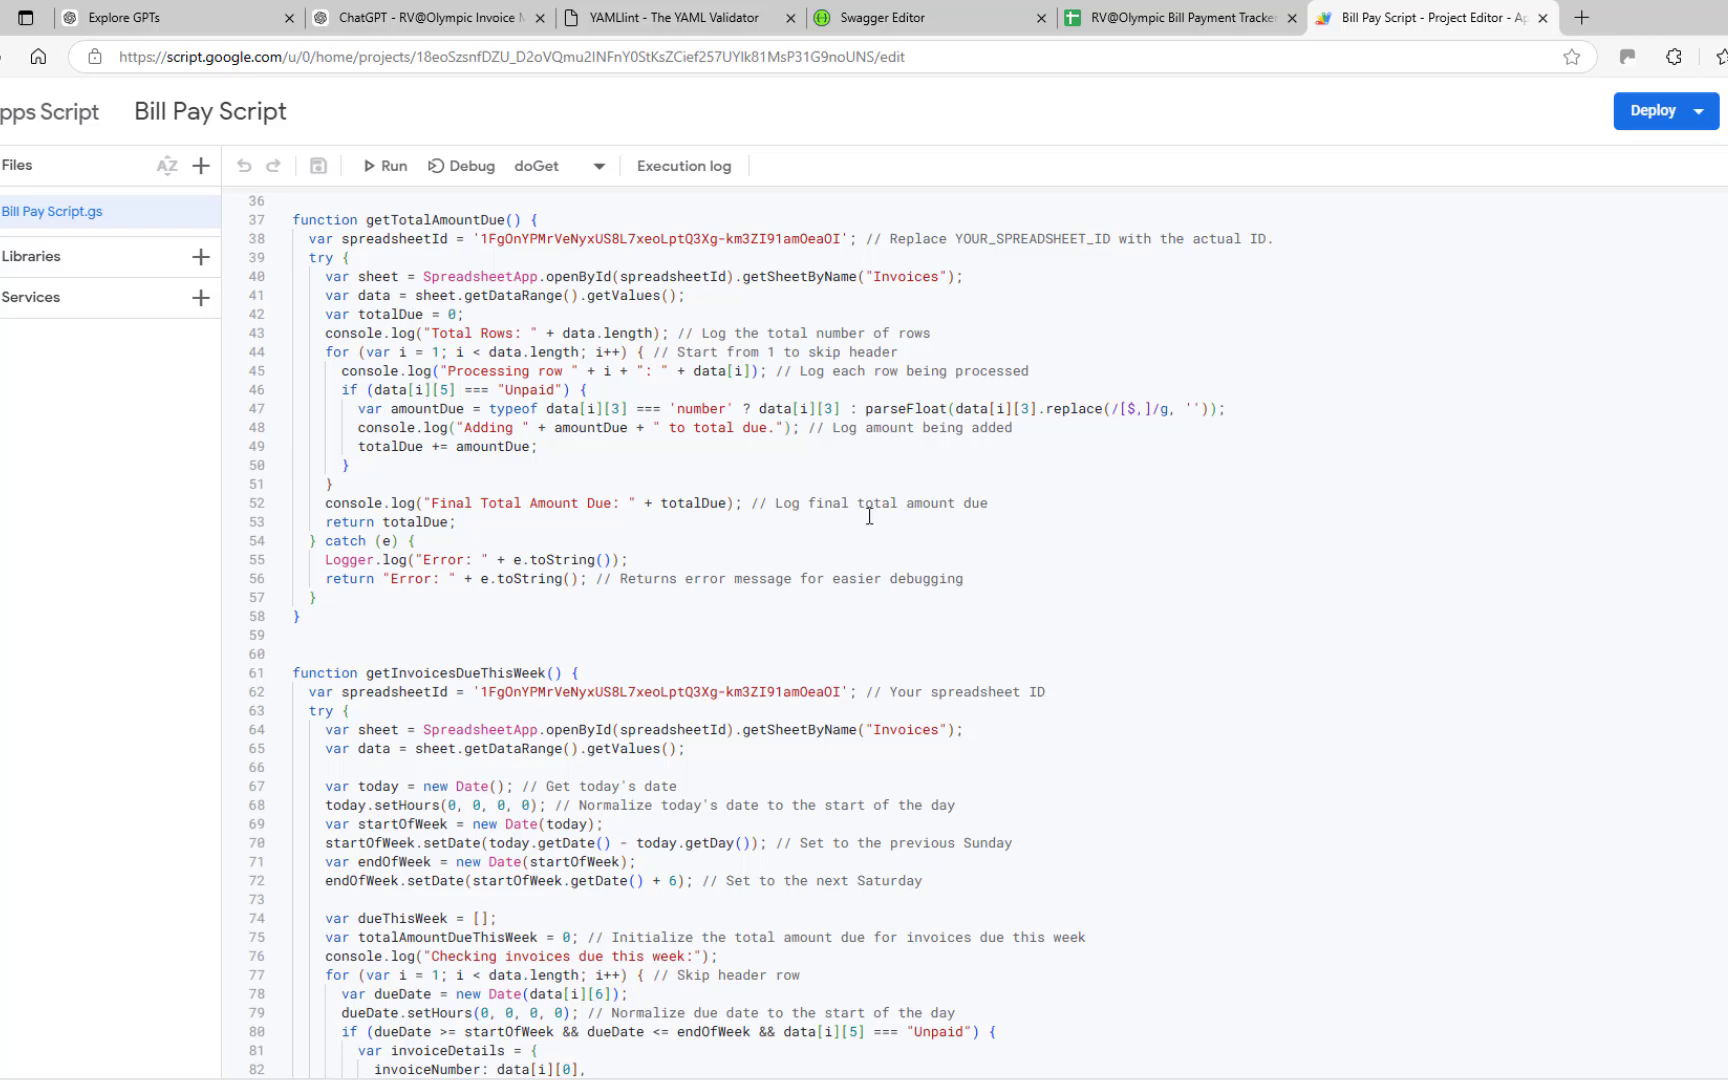
scroll(663, 627, up, 2)
scroll(663, 627, up, 5)
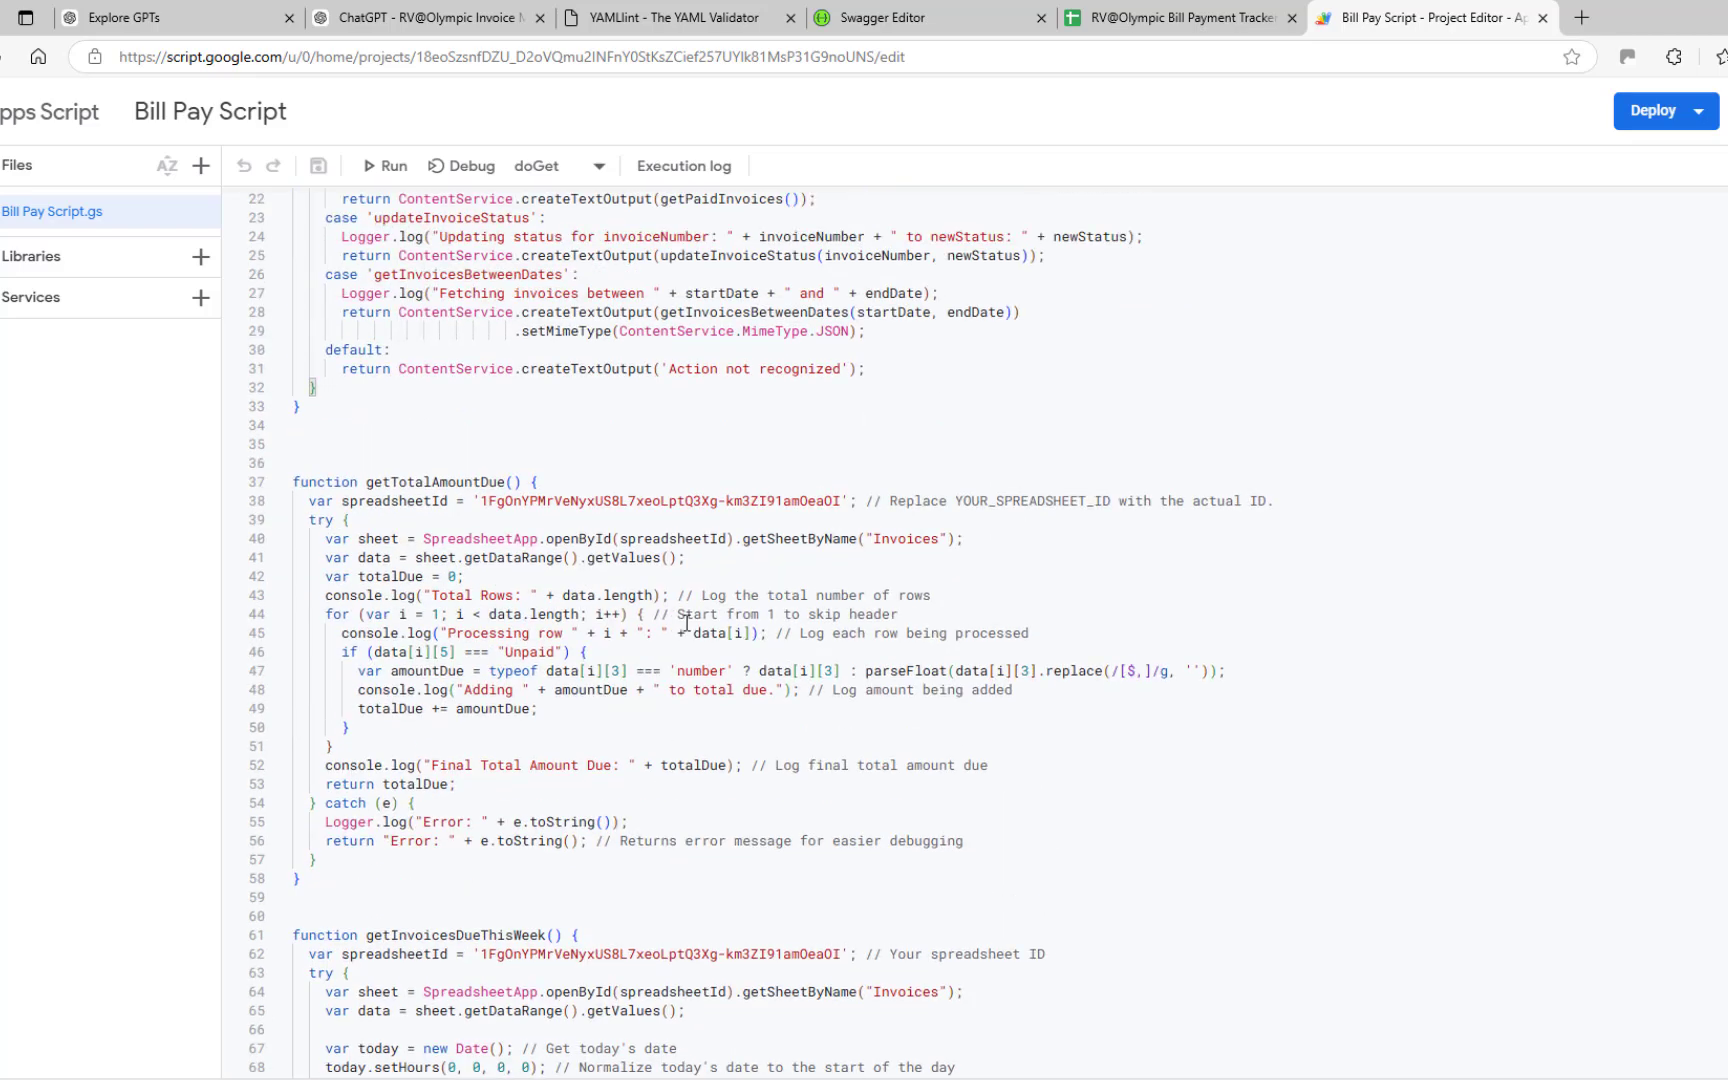
scroll(688, 620, up, 1)
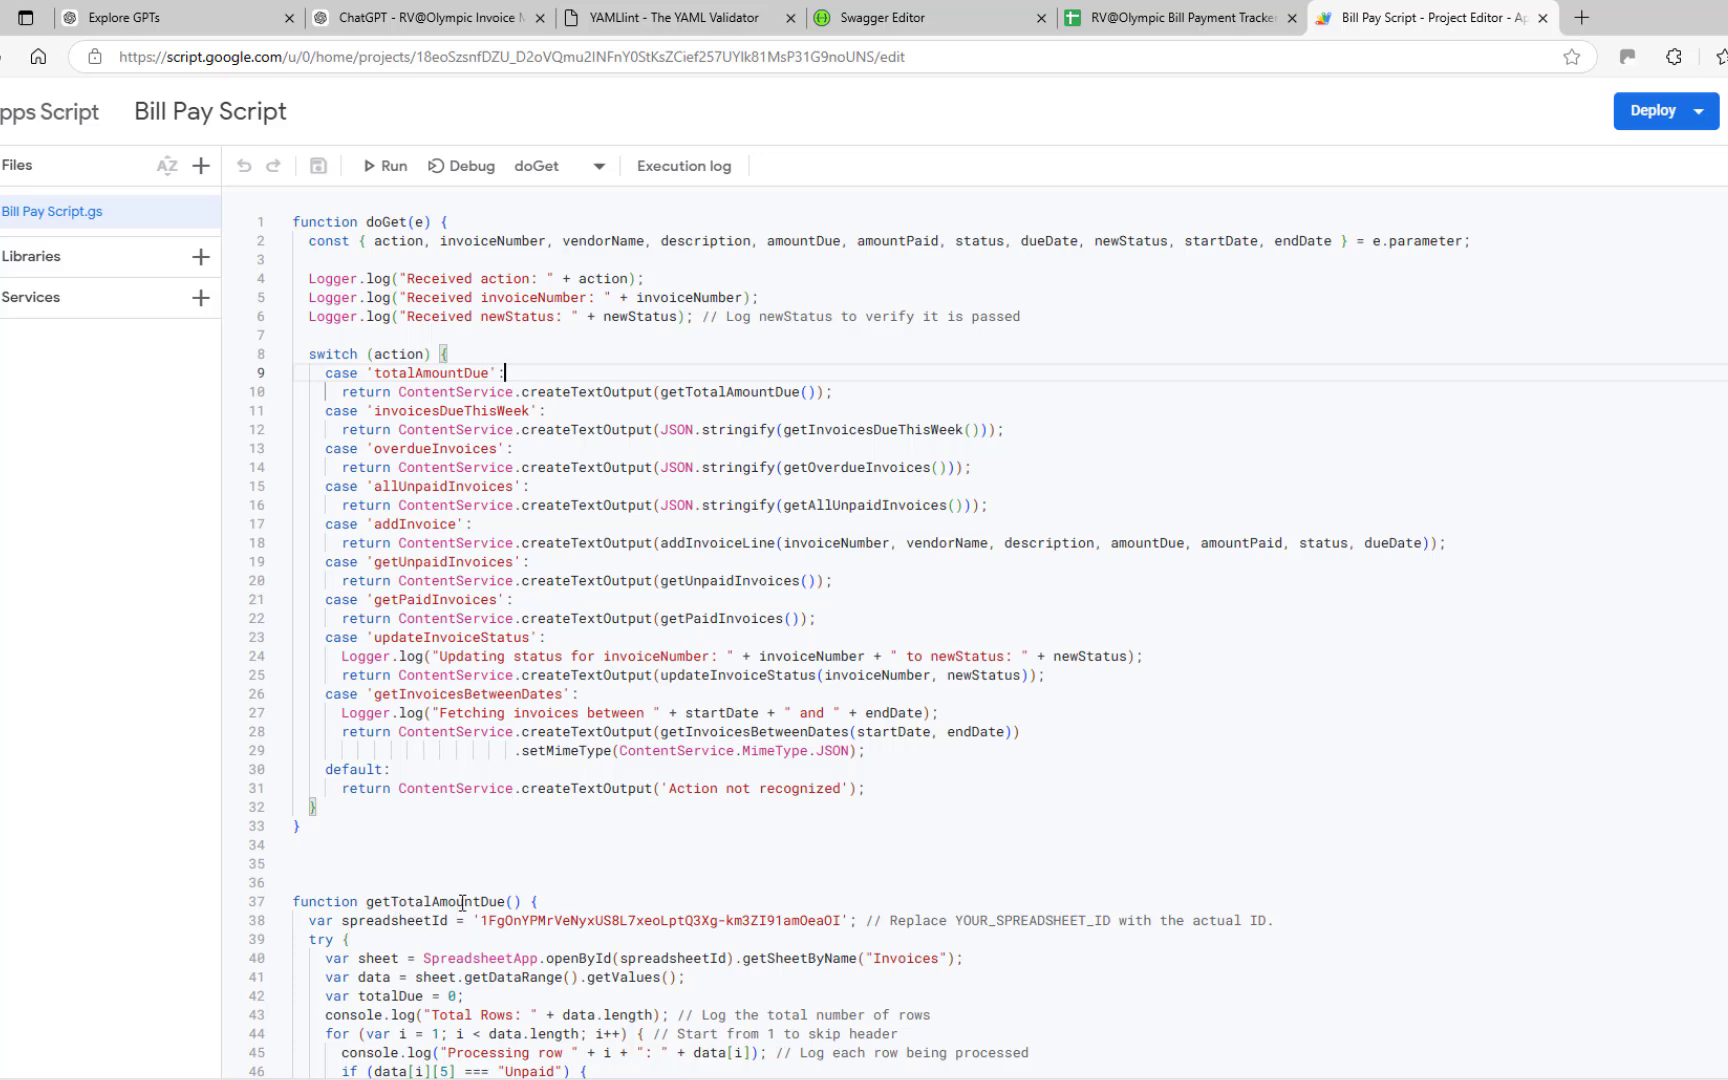
Step: Examine how the doGet action cases relate to the getTotalAmountDue function and to the bill payment tracker sheet
scroll(483, 845, down, 2)
scroll(537, 860, down, 2)
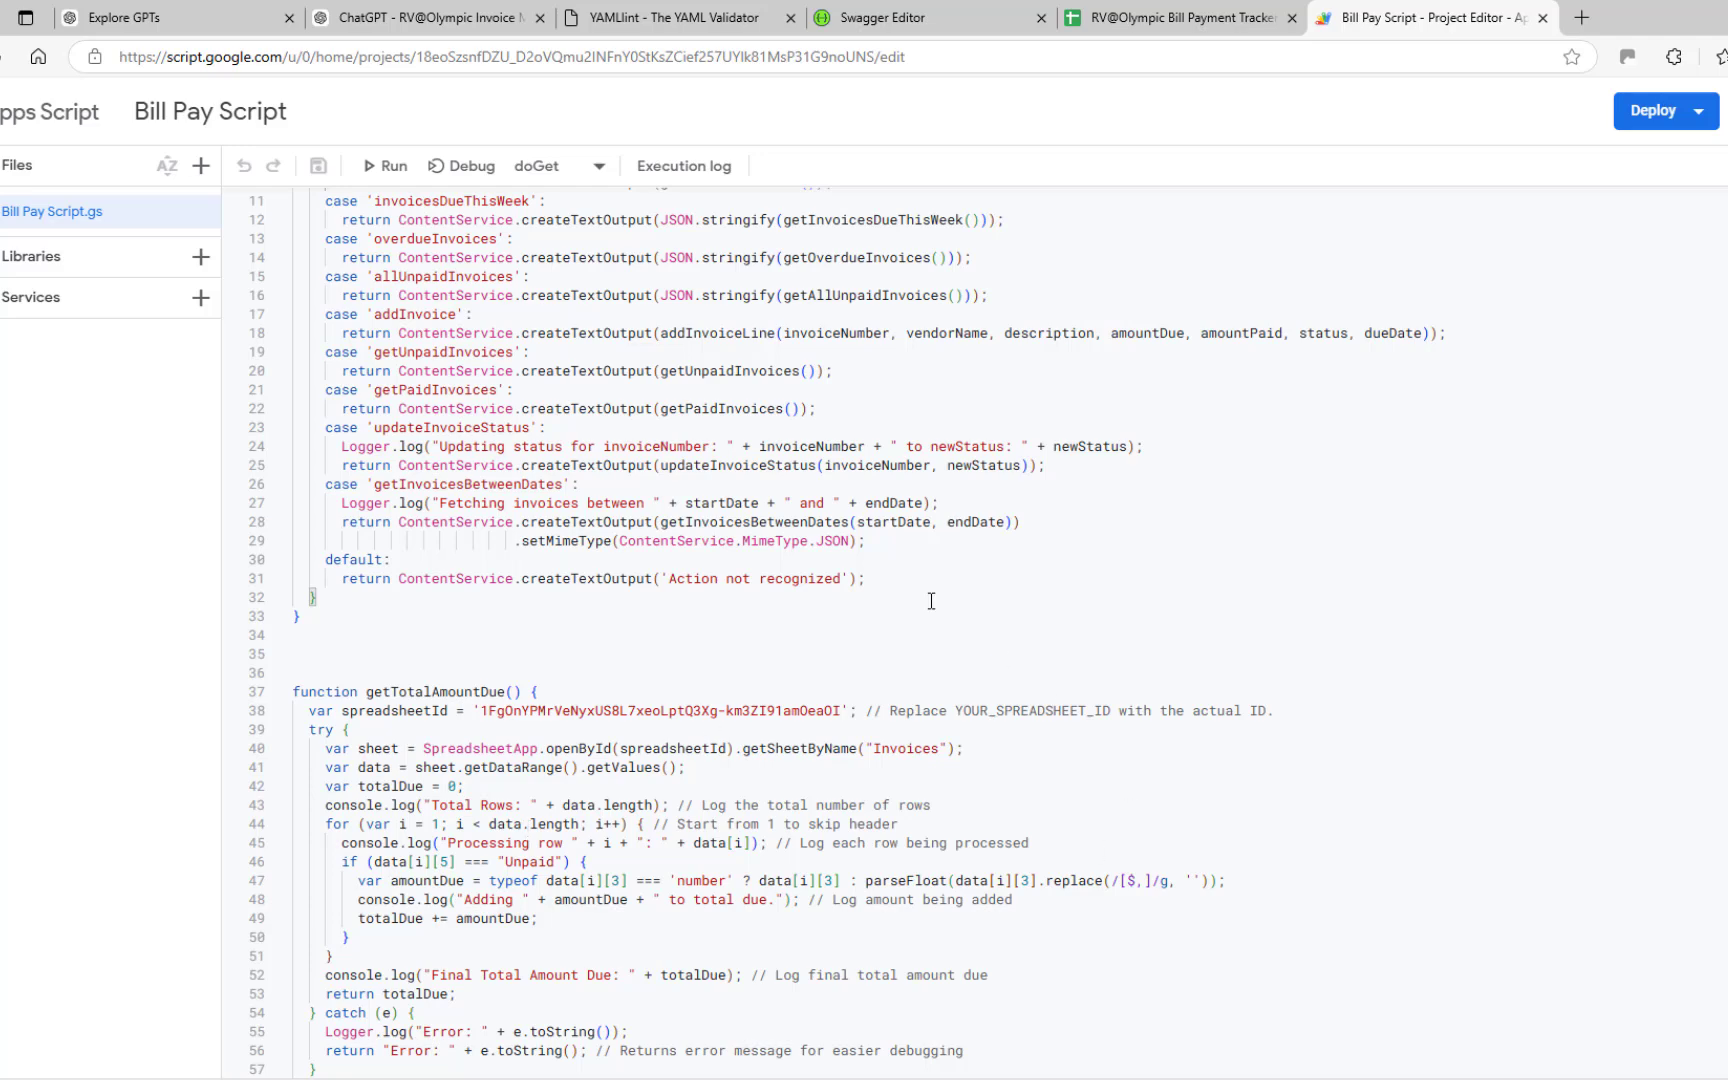
scroll(592, 660, up, 3)
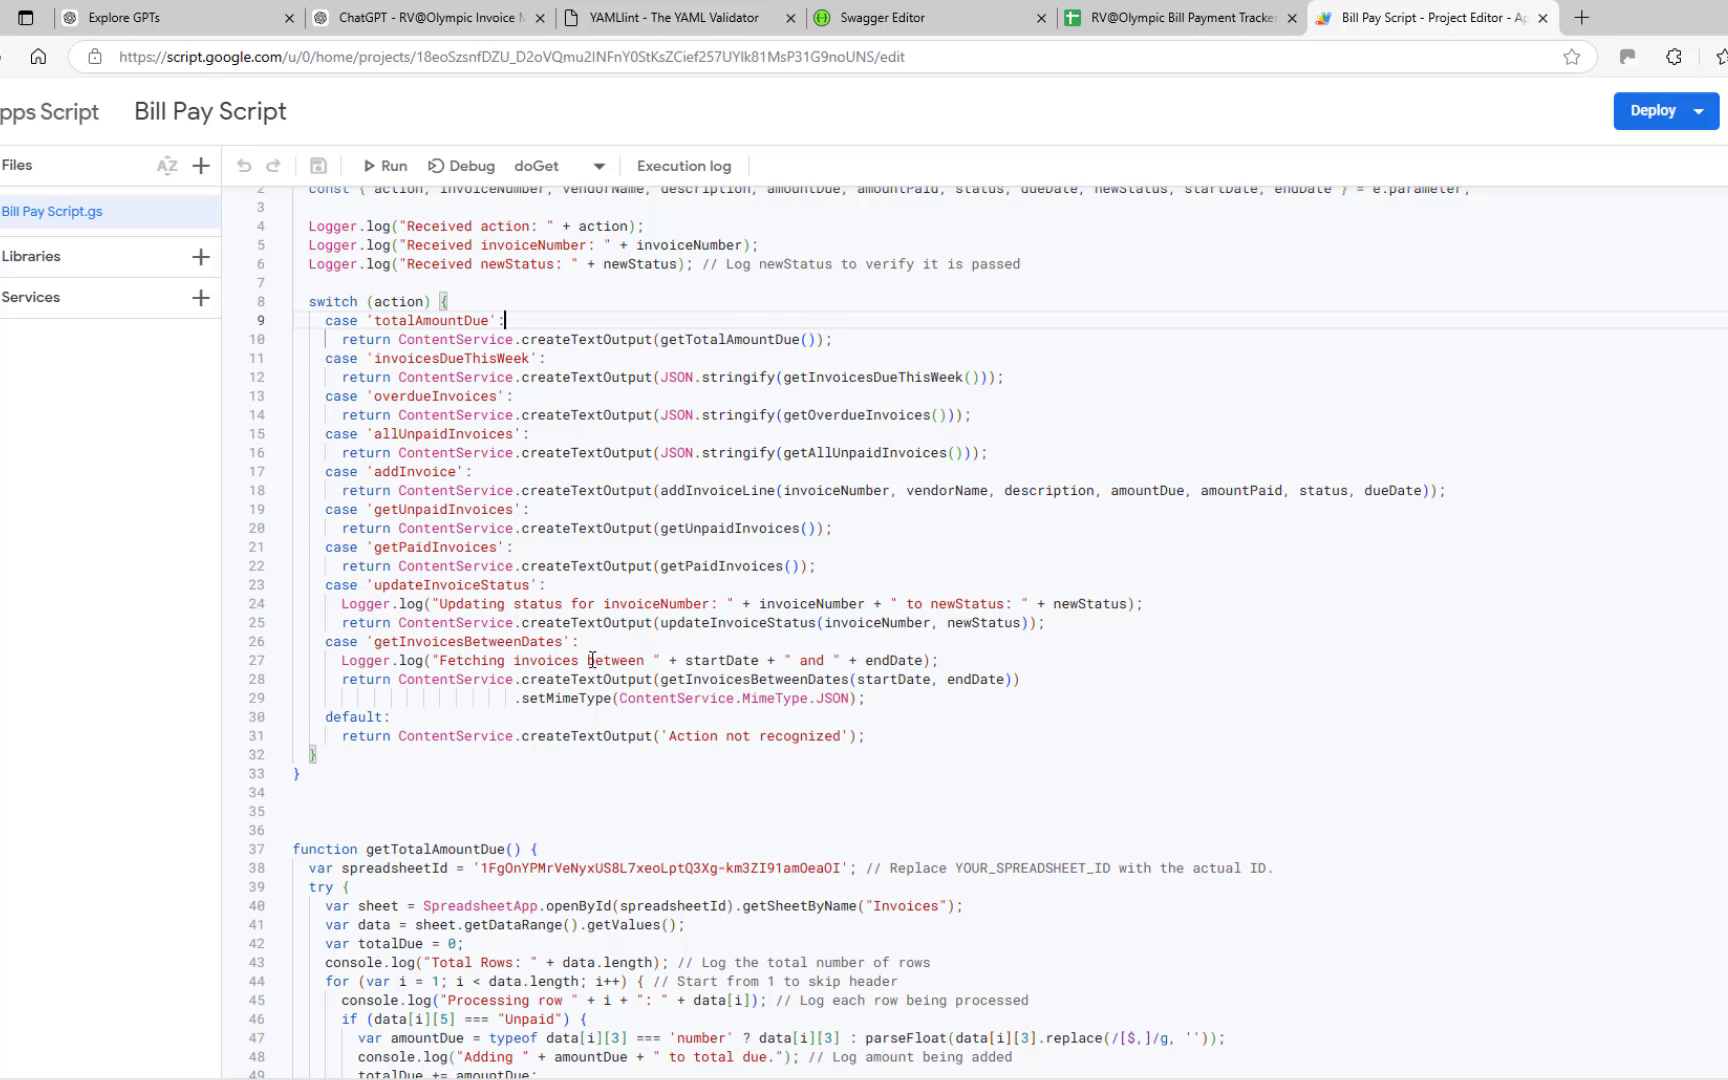
scroll(822, 590, down, 3)
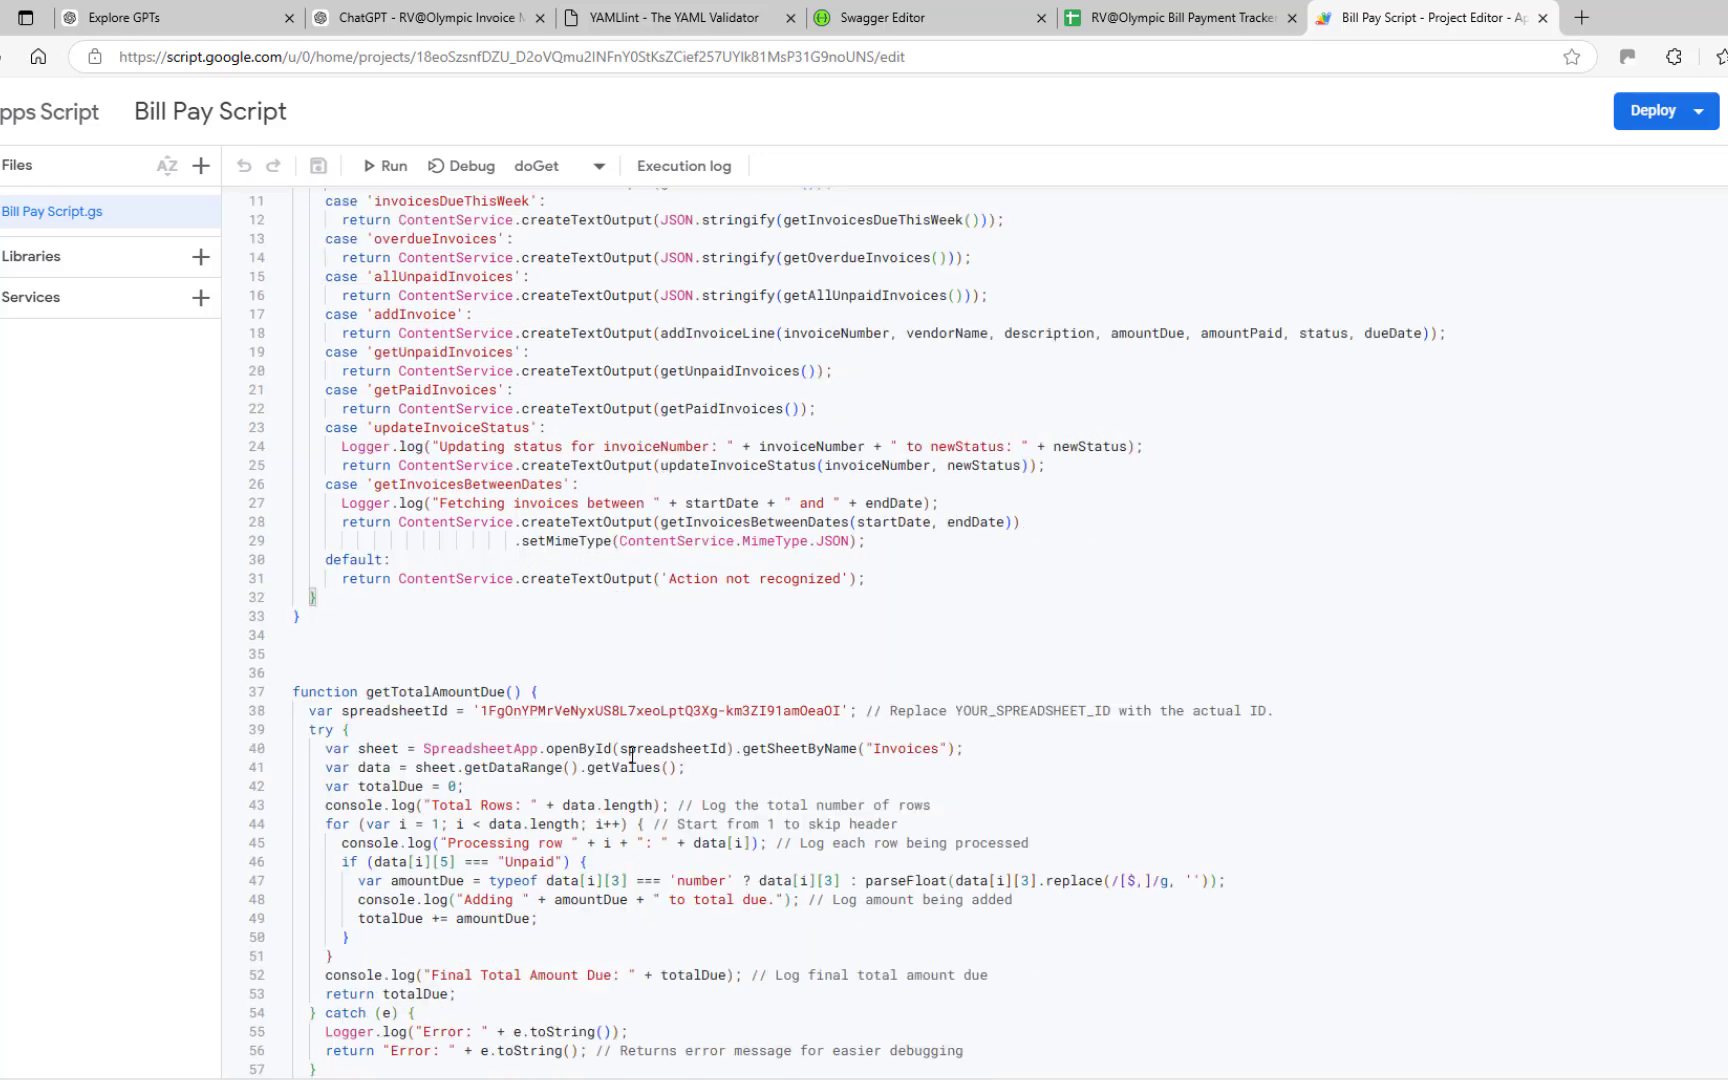
scroll(630, 758, down, 2)
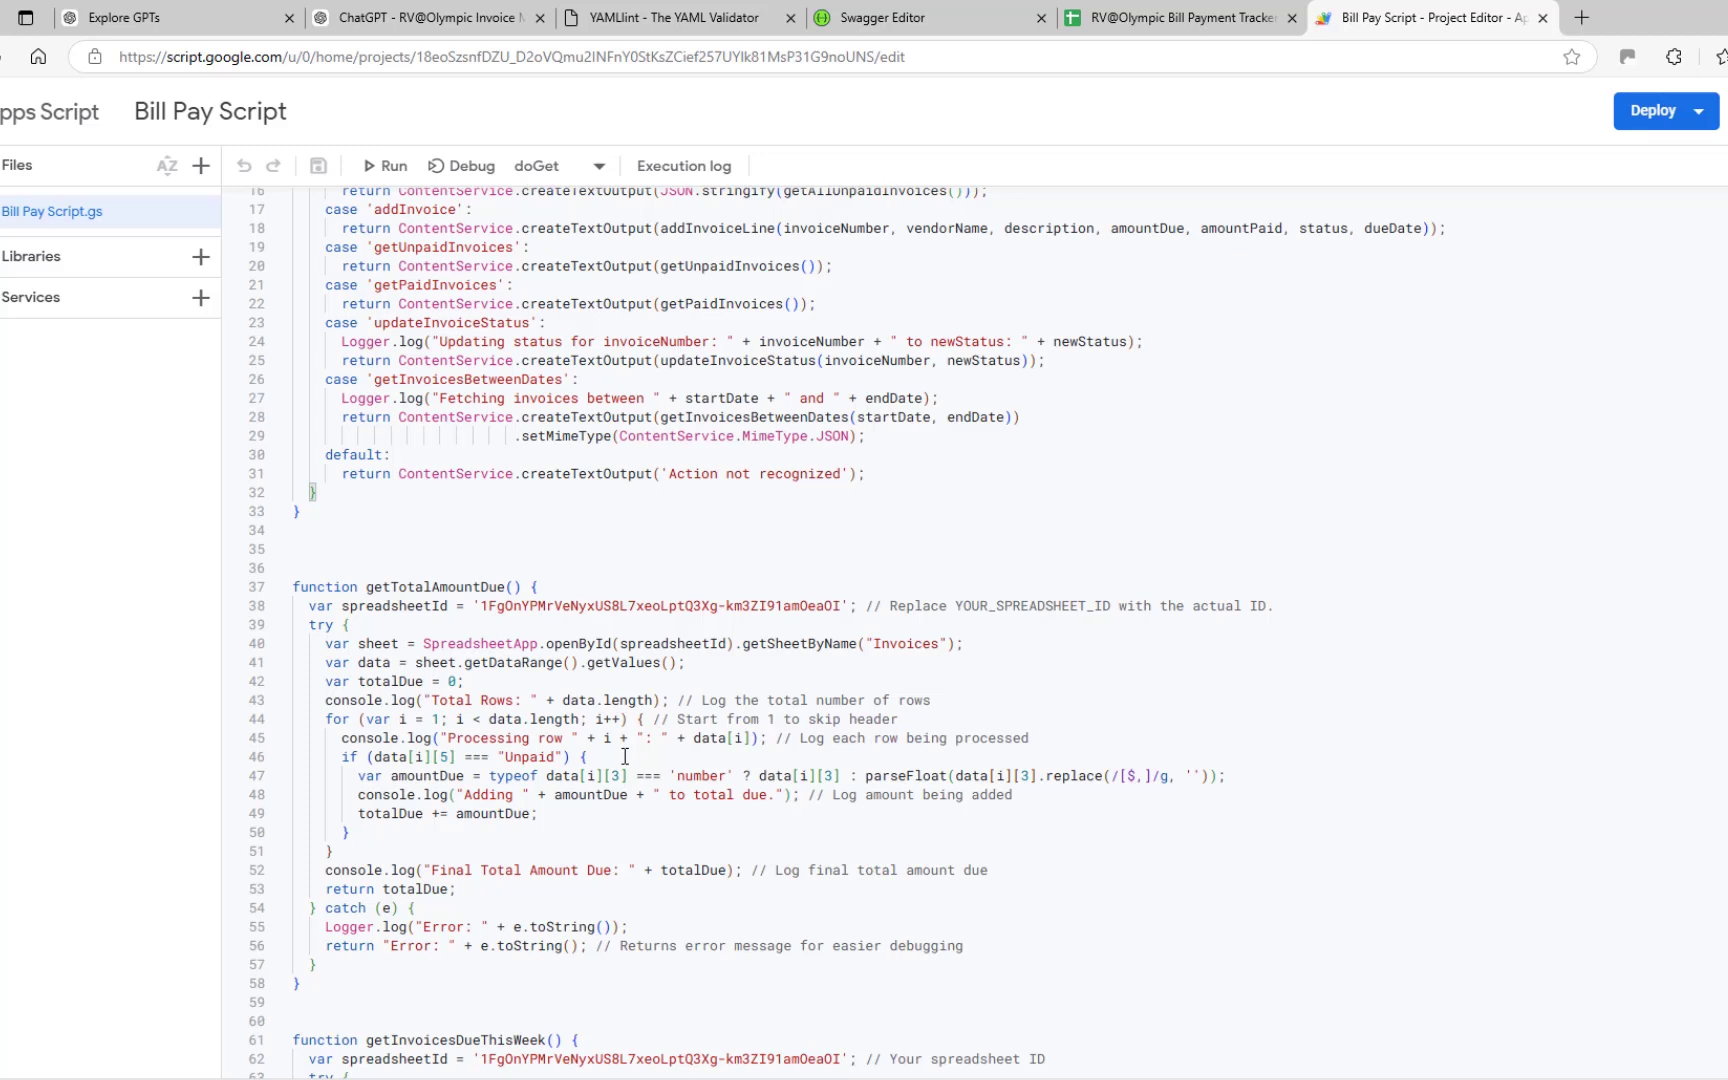
scroll(810, 665, up, 5)
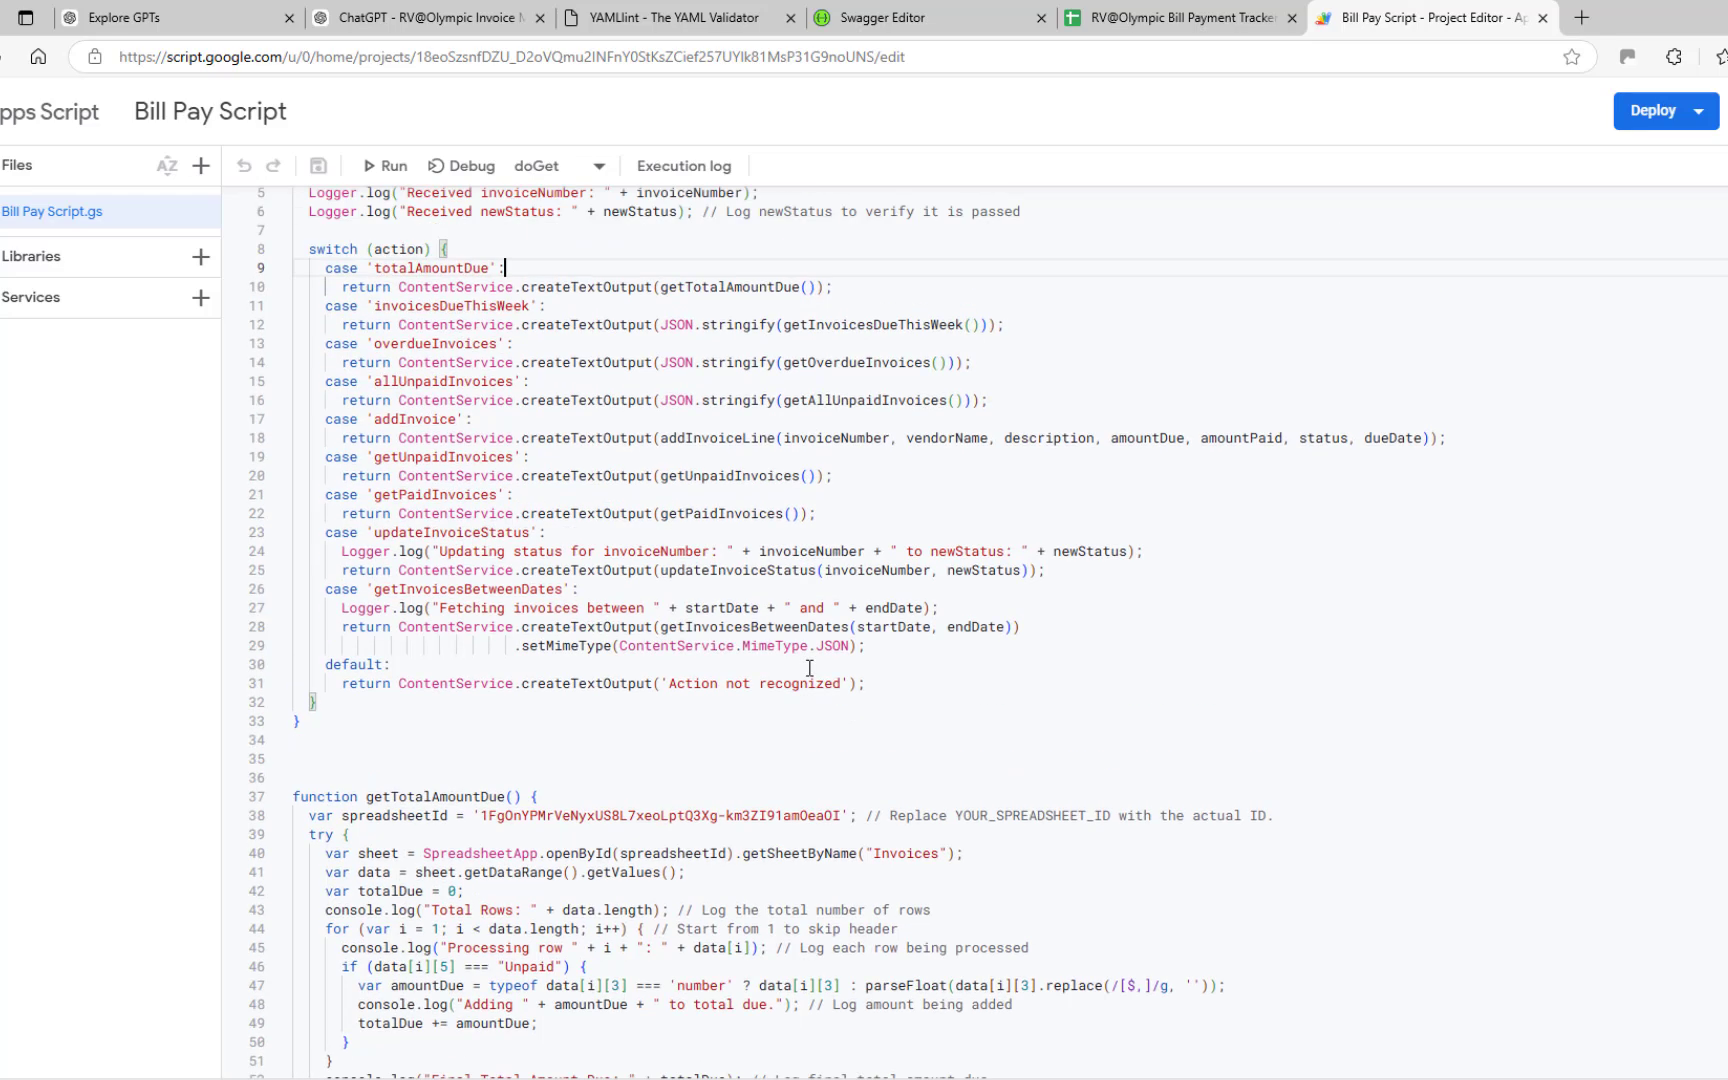
scroll(758, 562, up, 1)
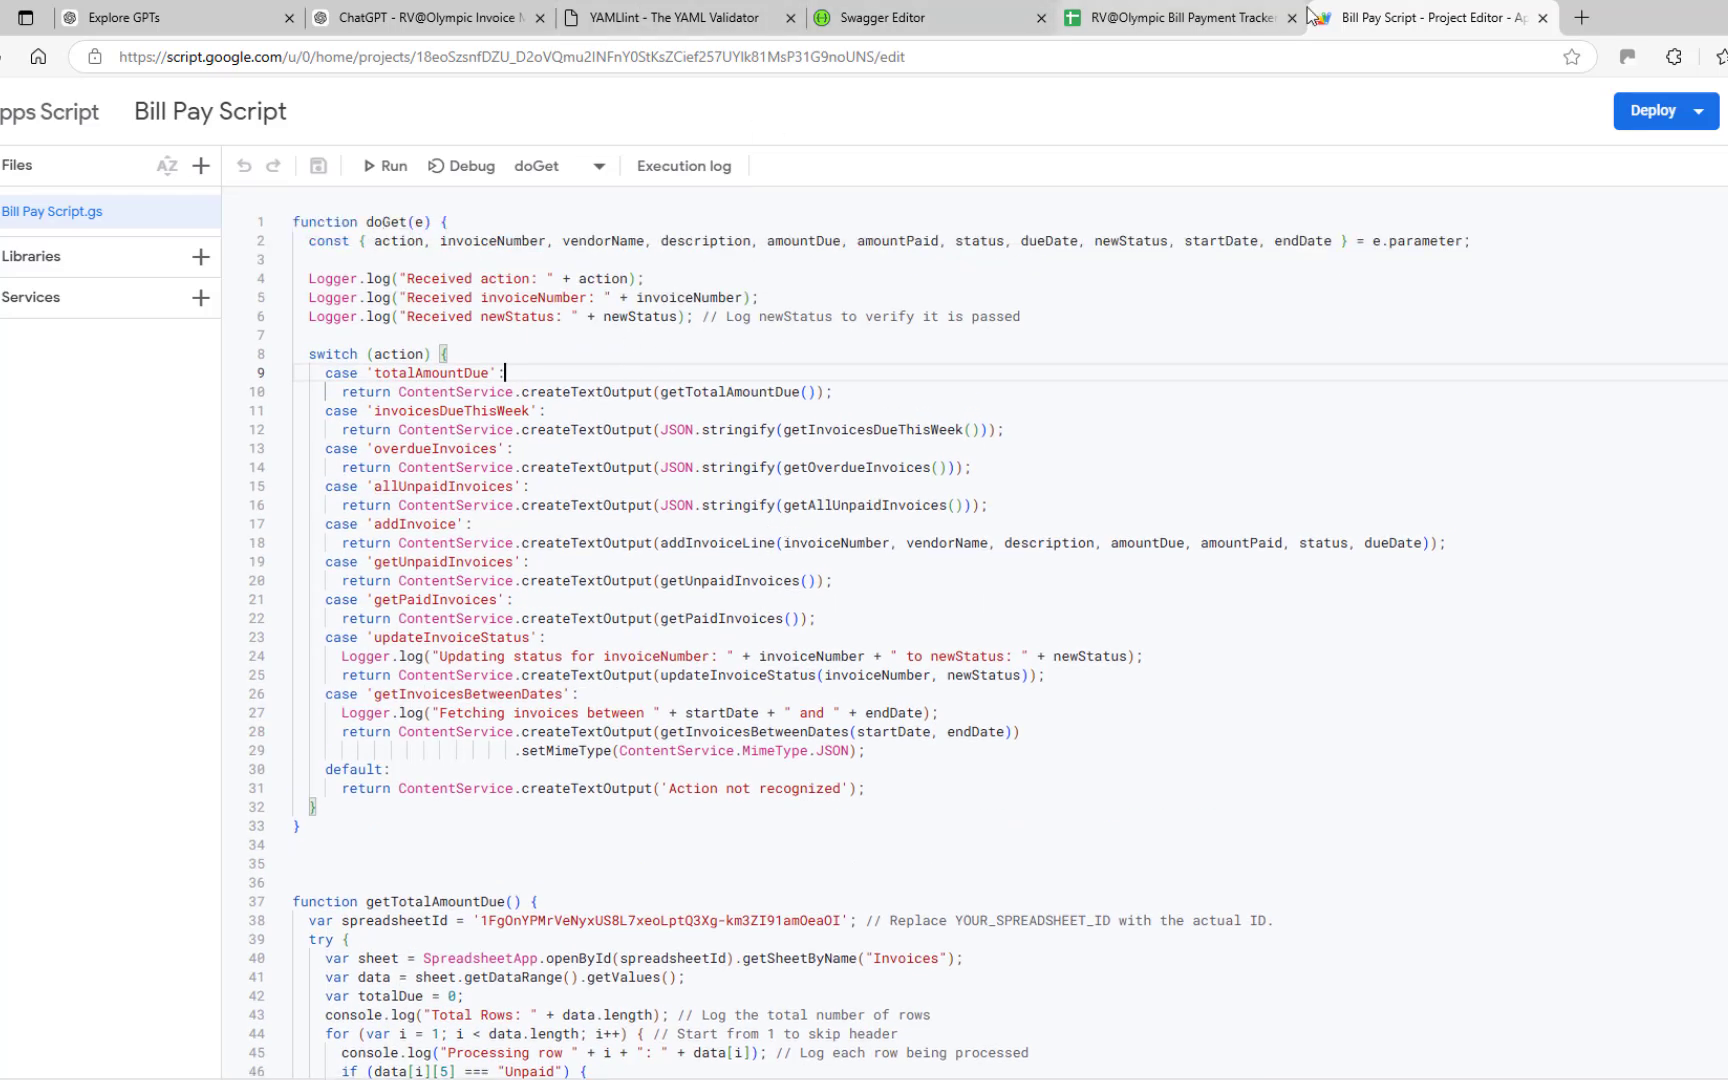
click(1222, 22)
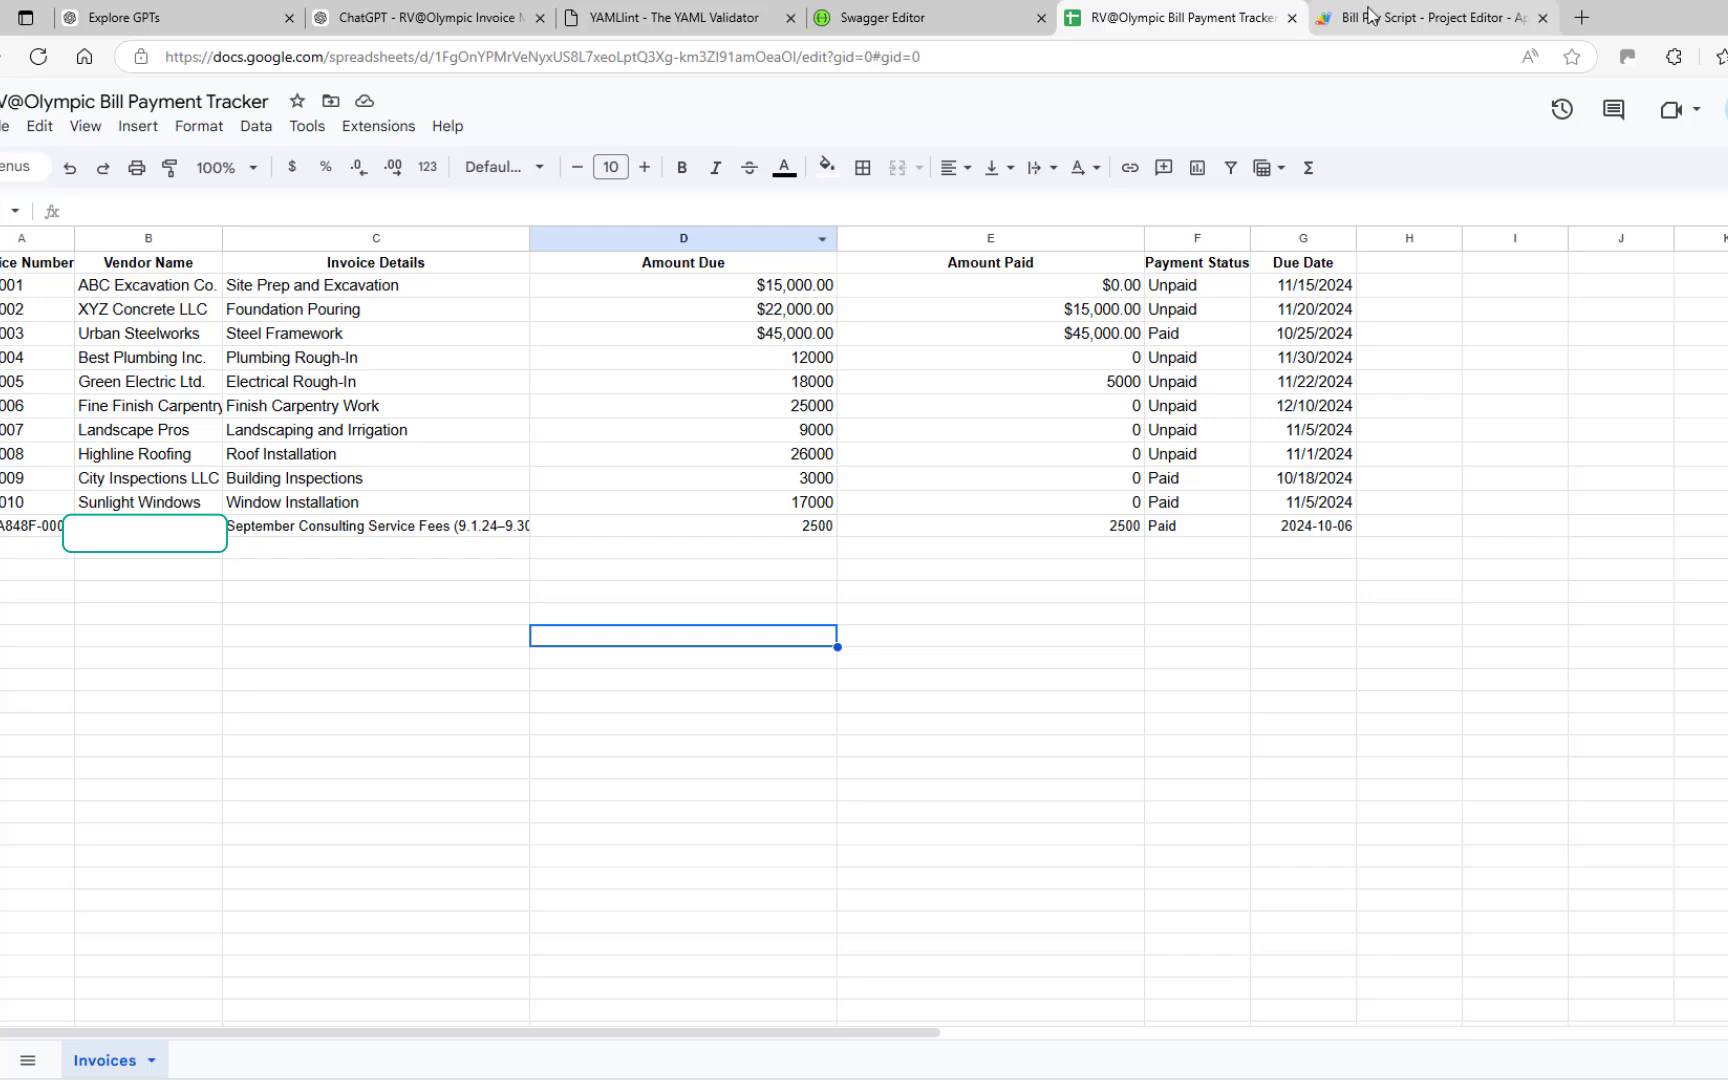
click(1400, 18)
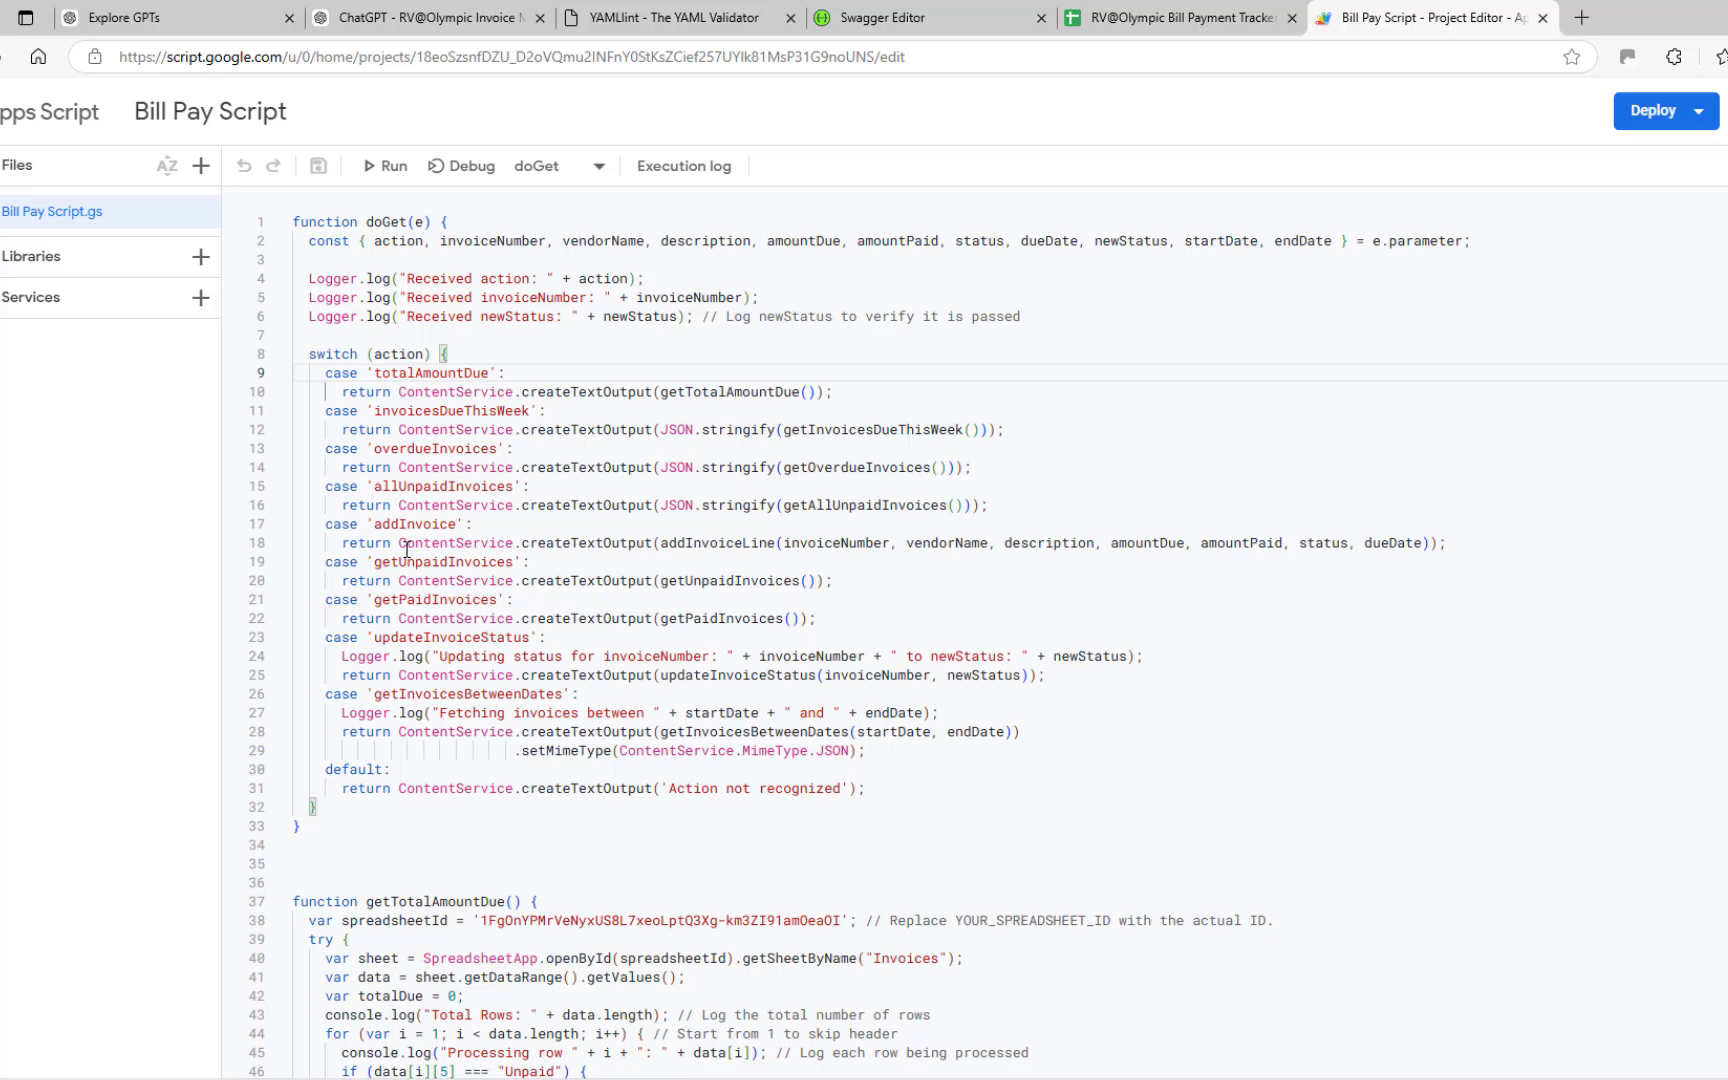
Step: Compare the getTotalAmountDue function with the bill payment tracker sheet, and highlight the function's whole code block
scroll(410, 860, down, 2)
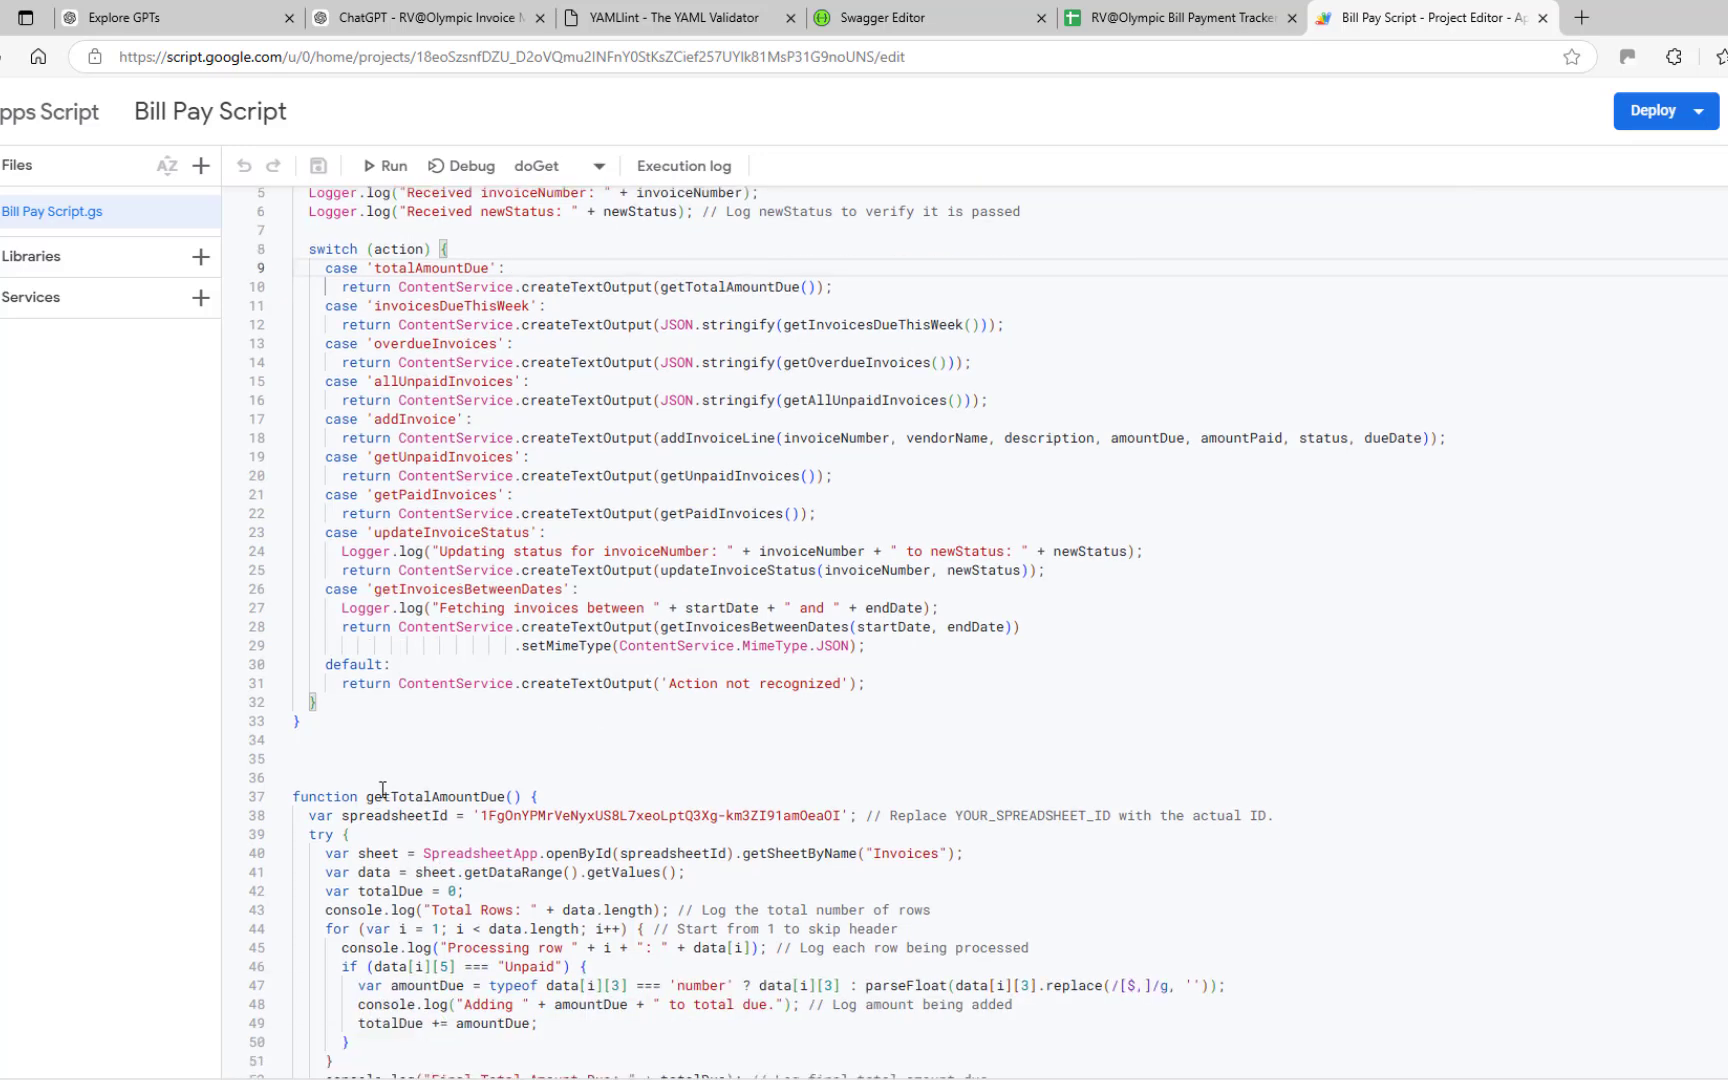
click(1180, 17)
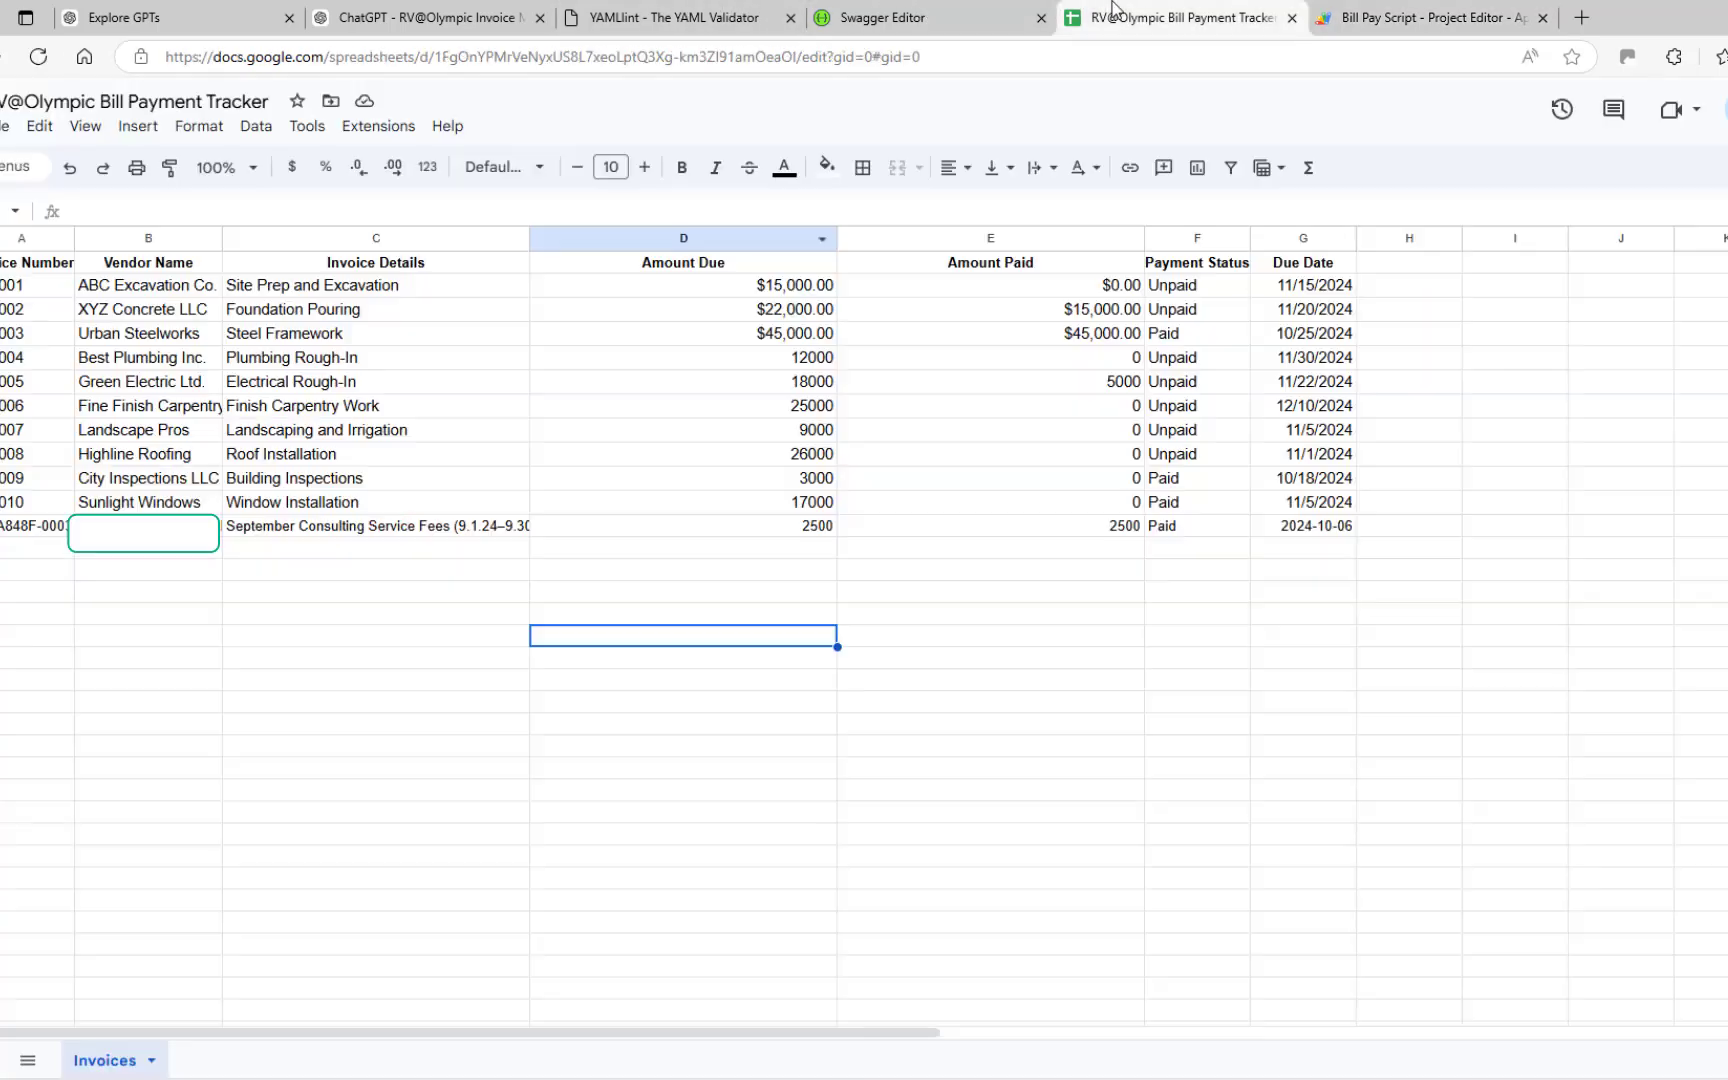
click(1424, 12)
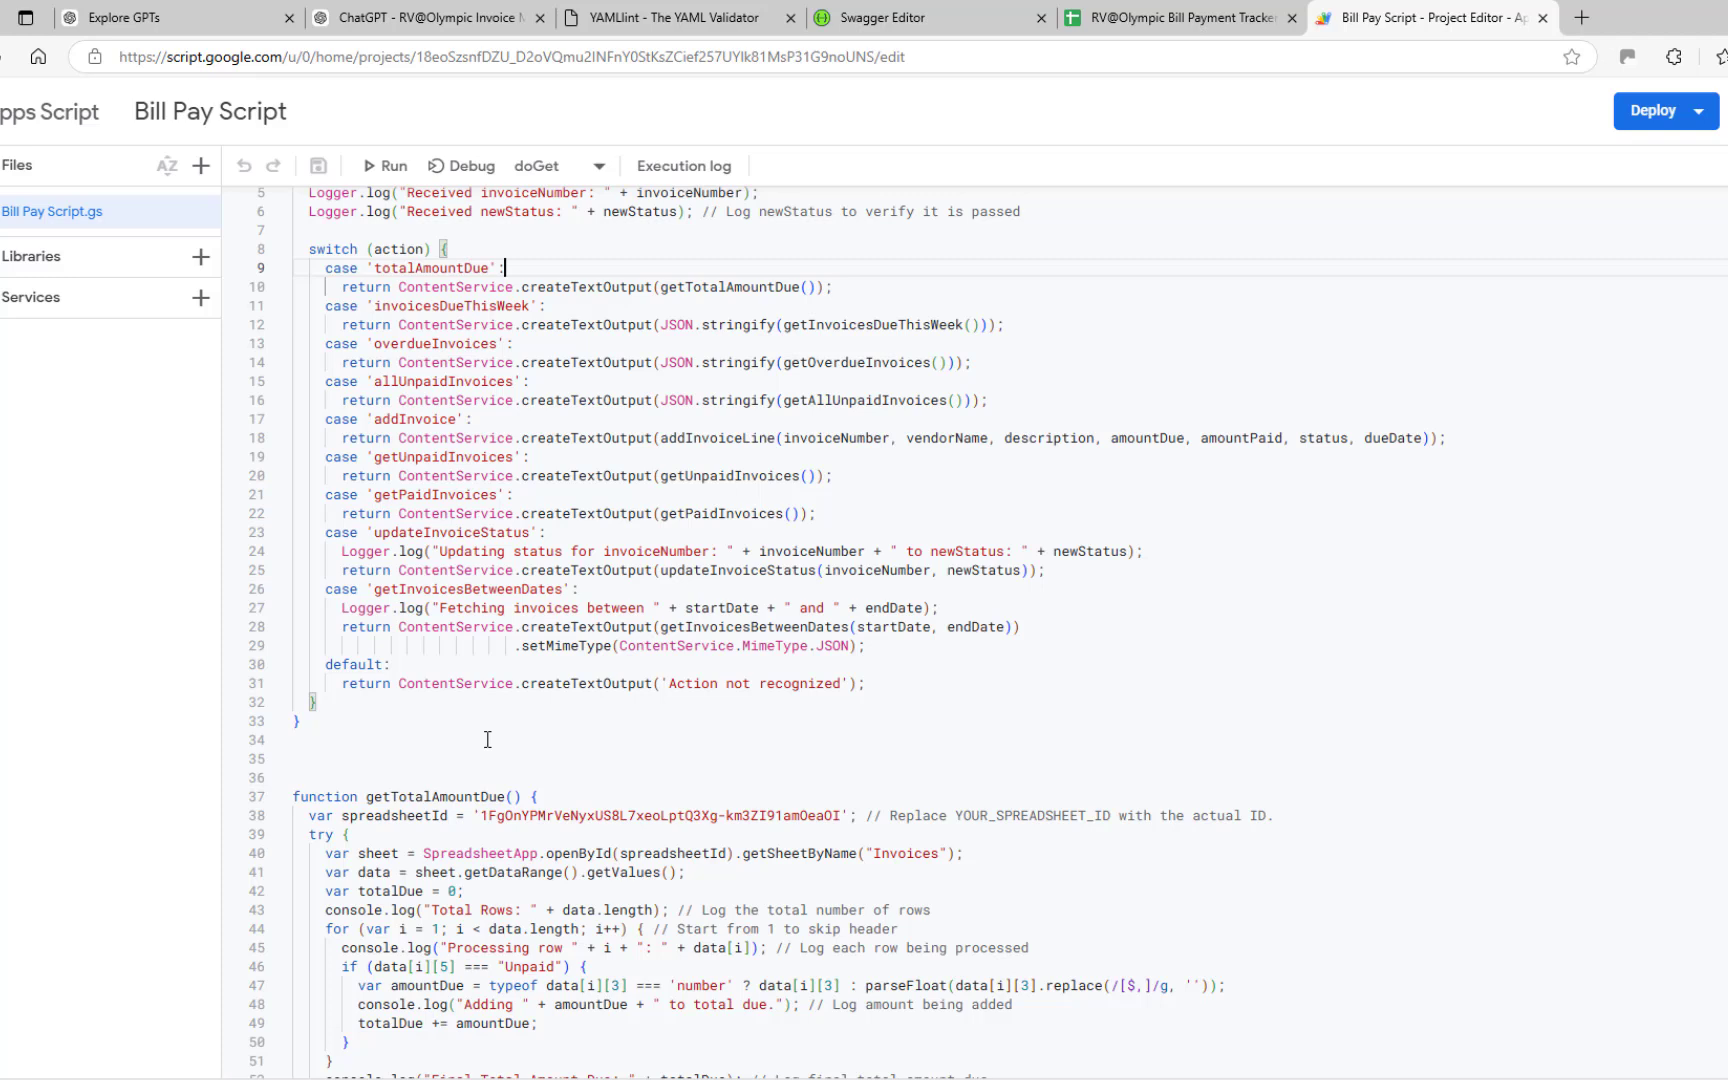
scroll(487, 739, down, 1)
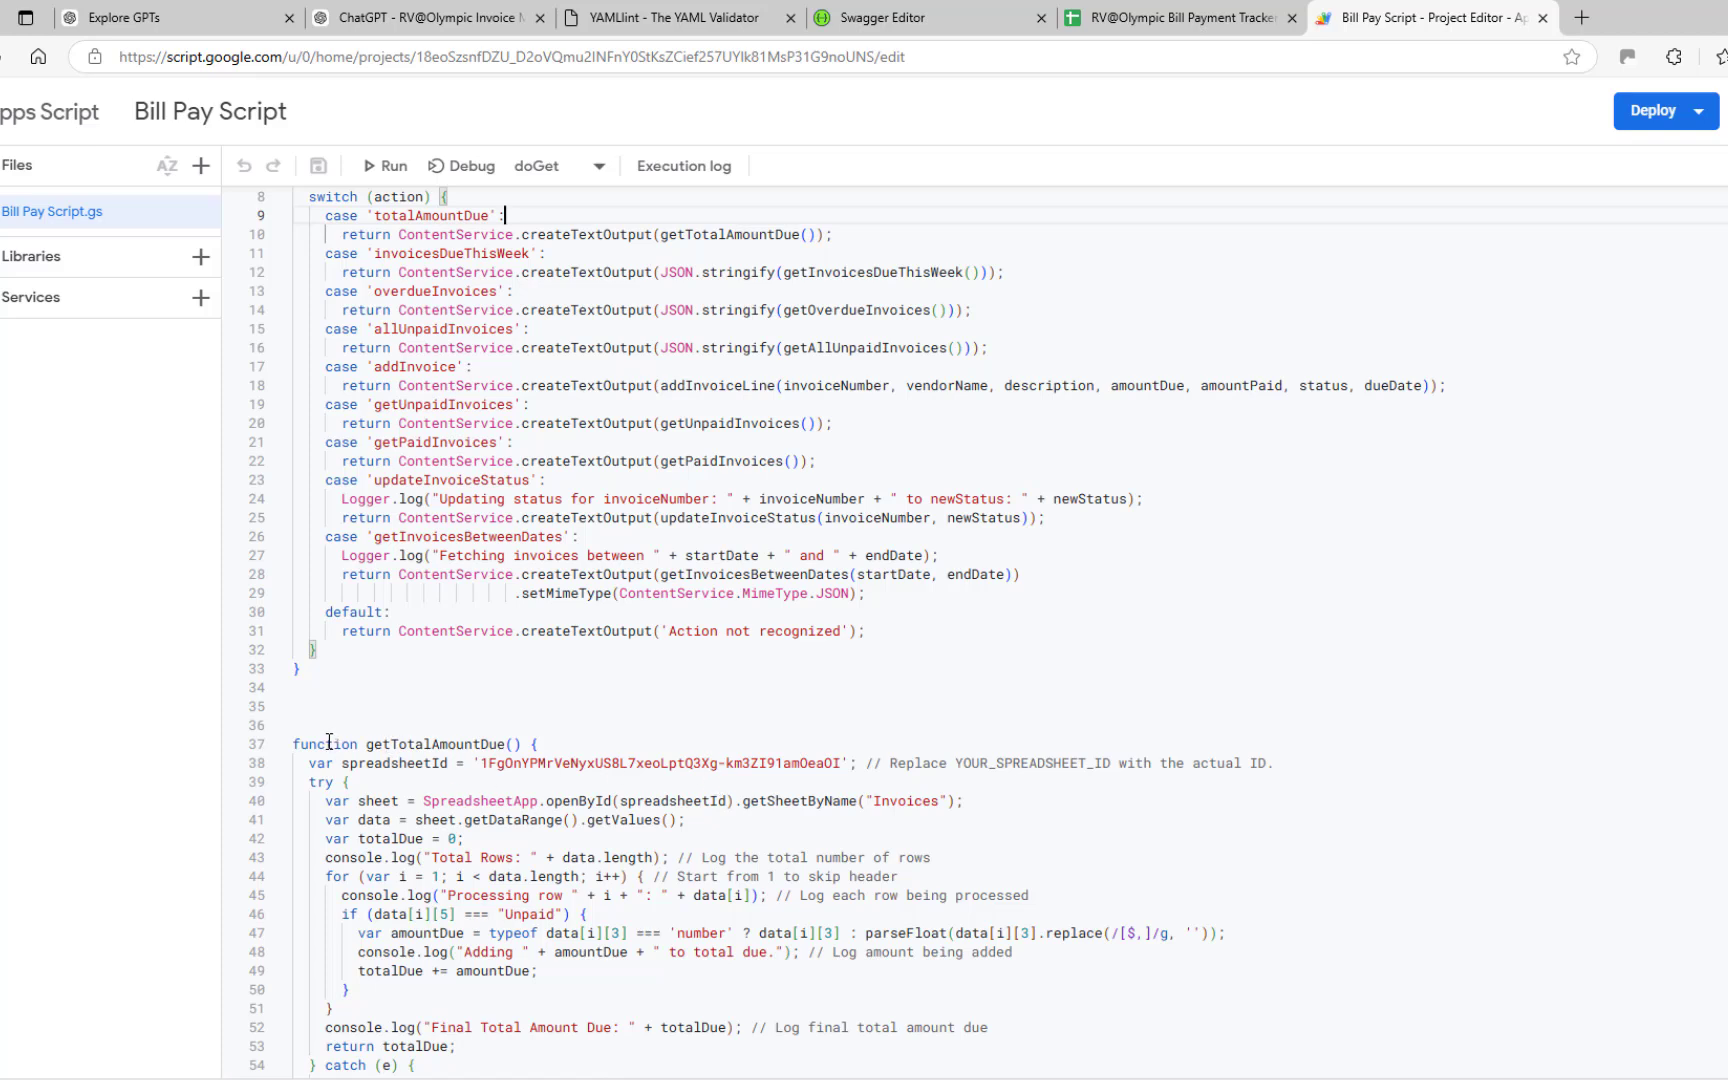
drag(326, 744, 551, 791)
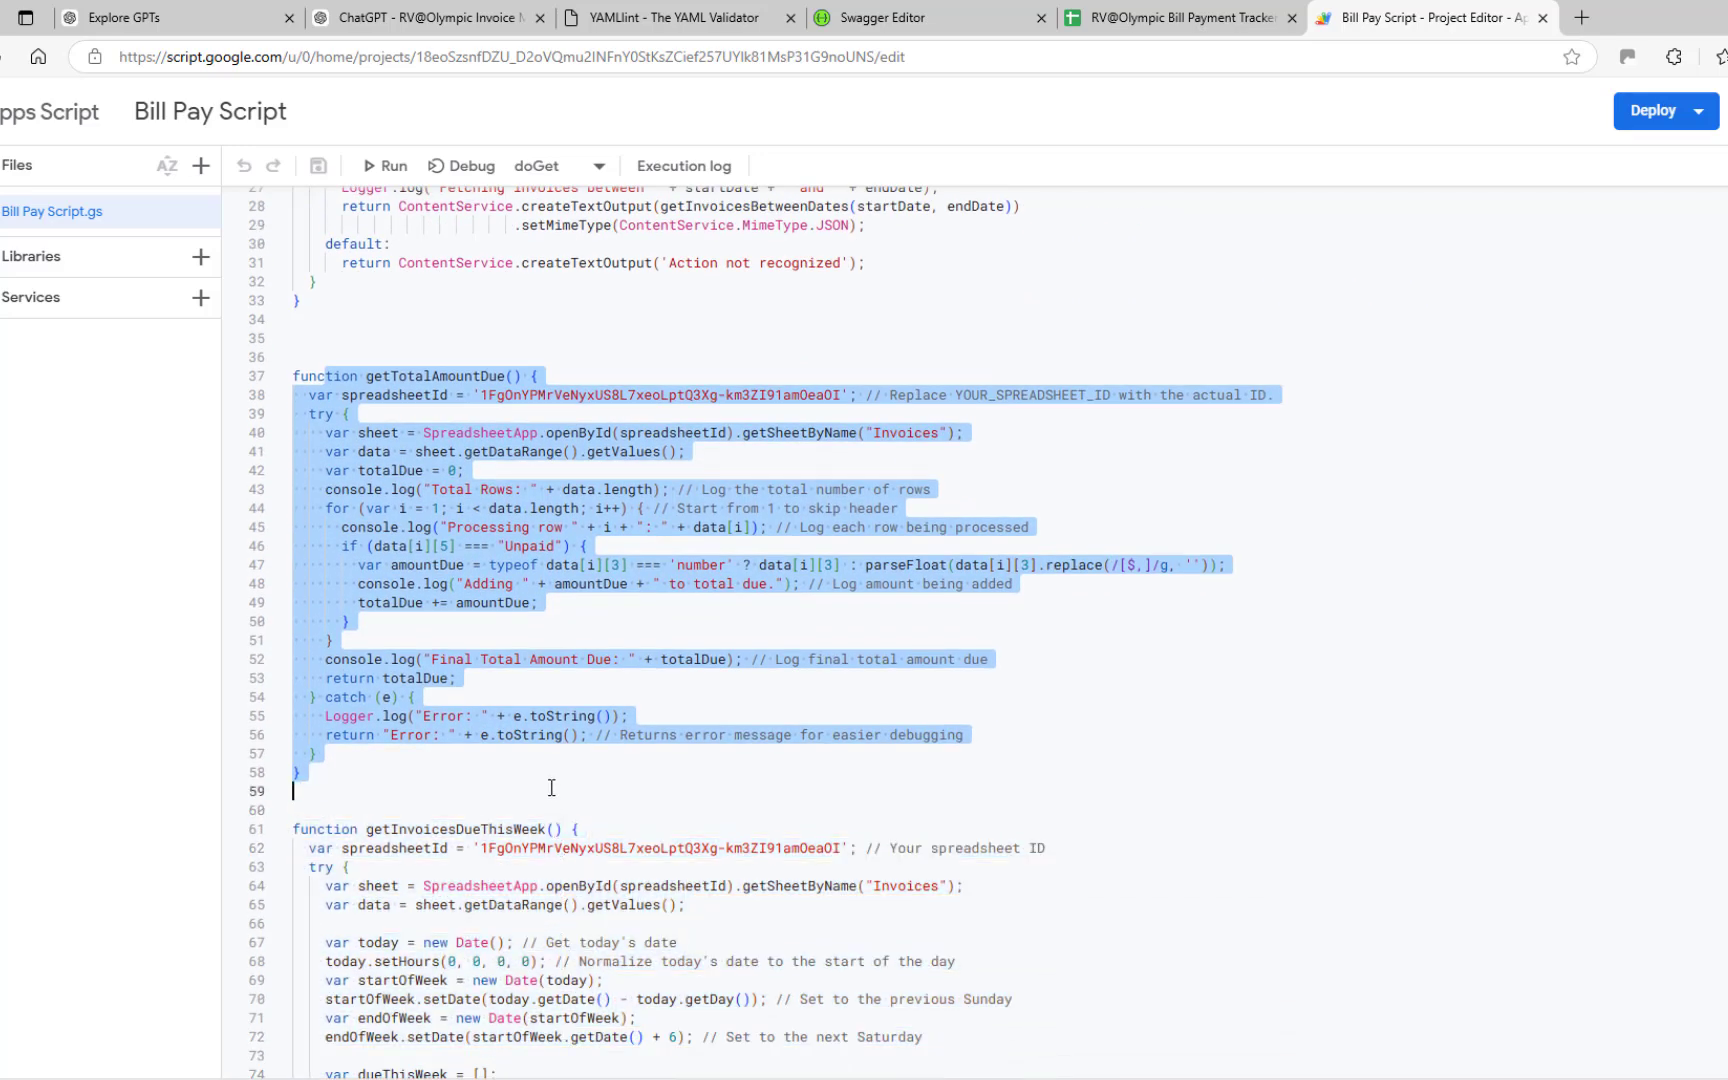
scroll(556, 783, up, 3)
scroll(556, 781, up, 4)
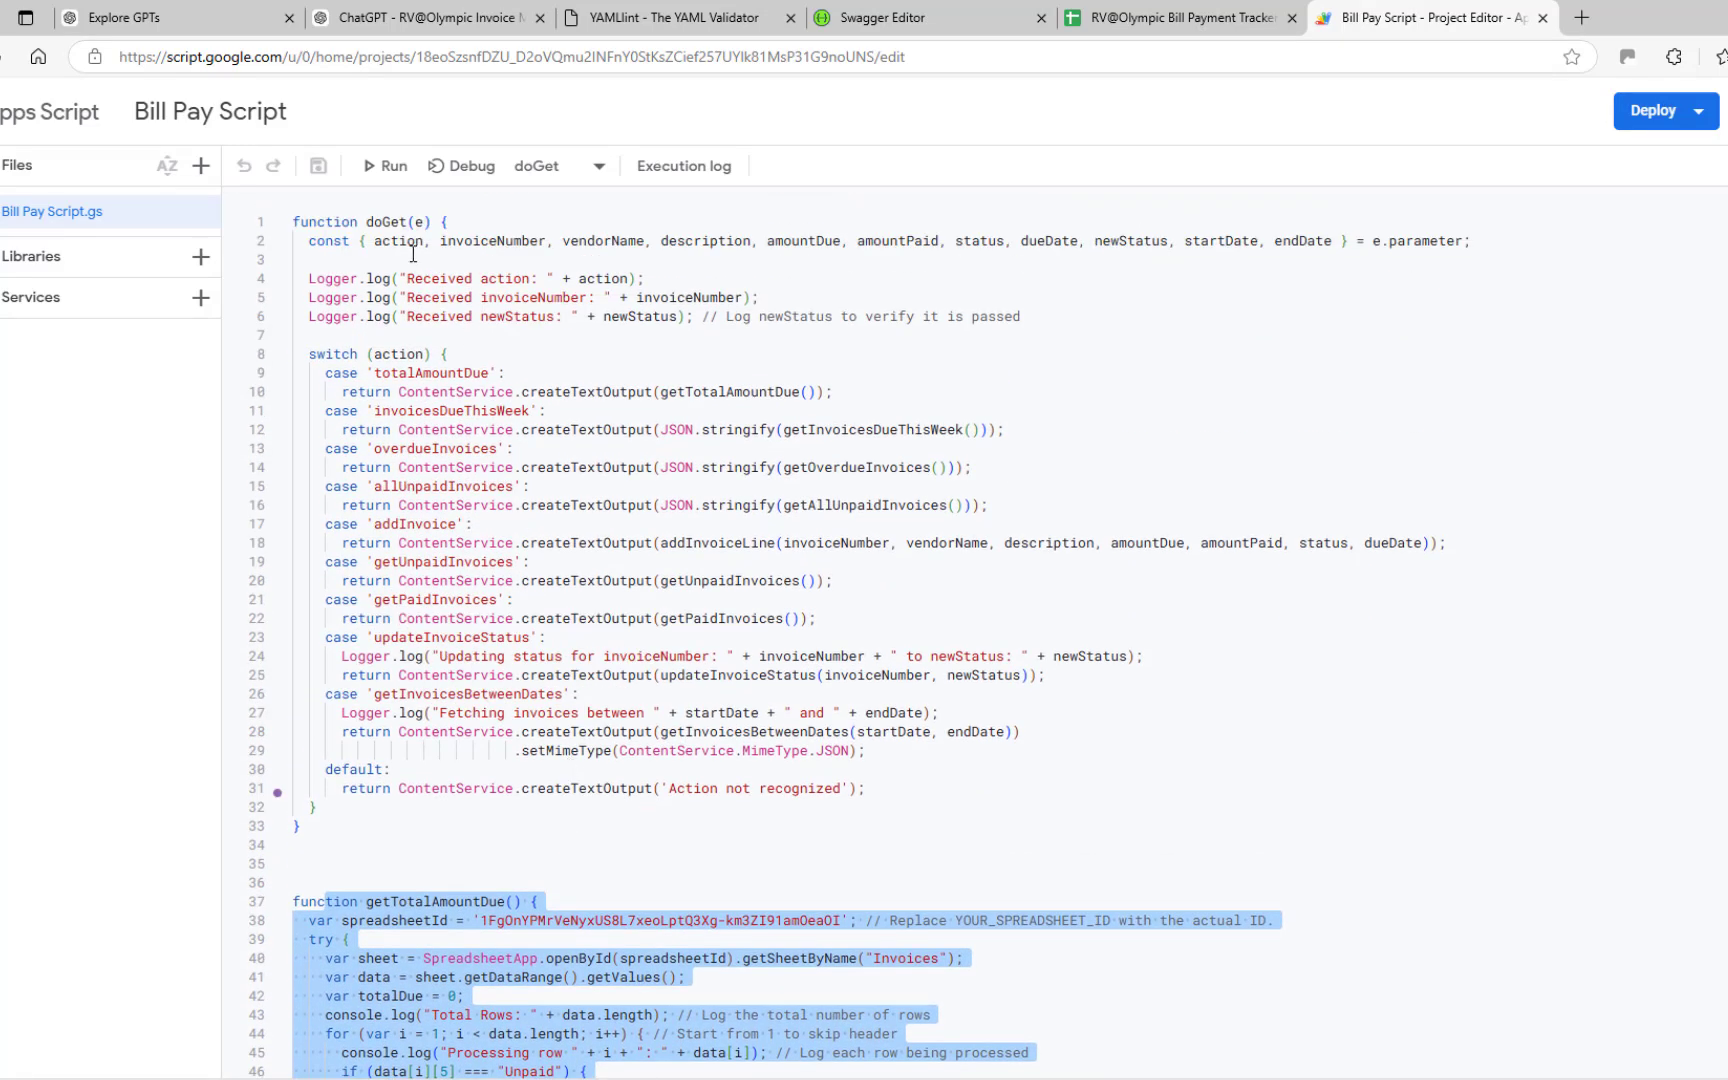
Step: Examine the doGet function and the query functions below it, from getTotalAmountDue through getInvoicesDueThisWeek to getOverdueInvoices
double_click(386, 221)
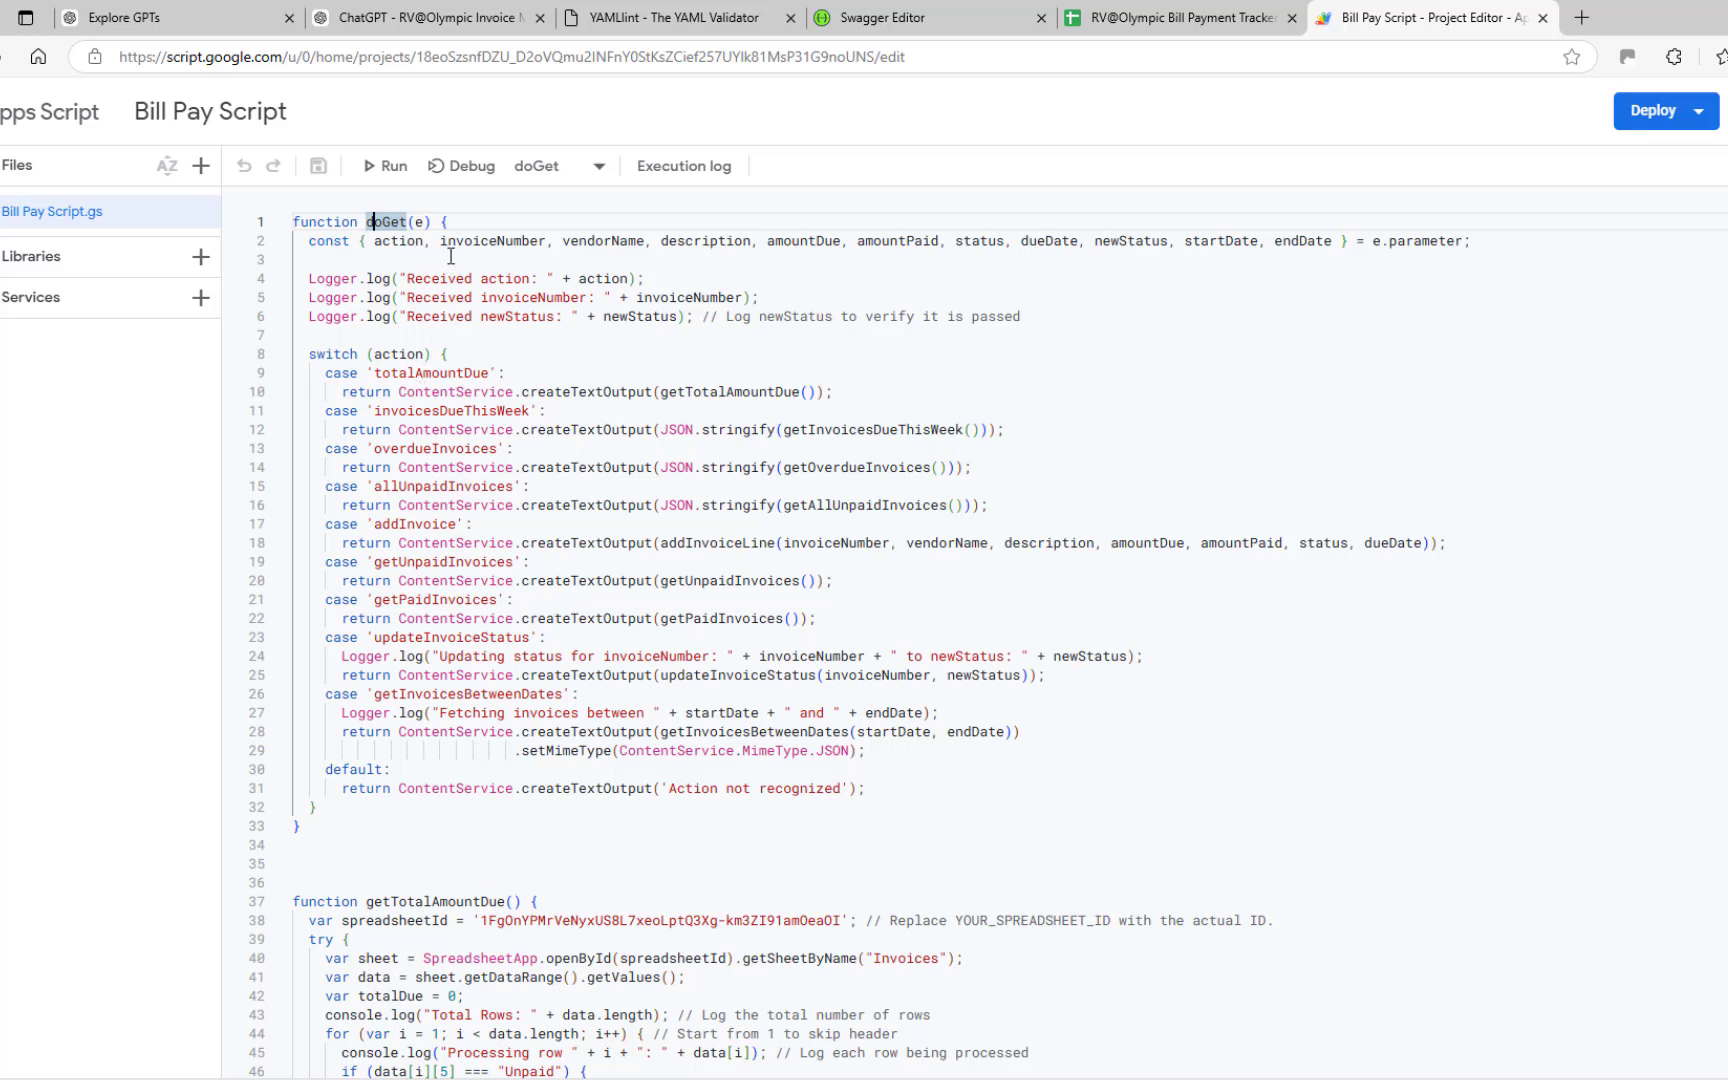
click(451, 256)
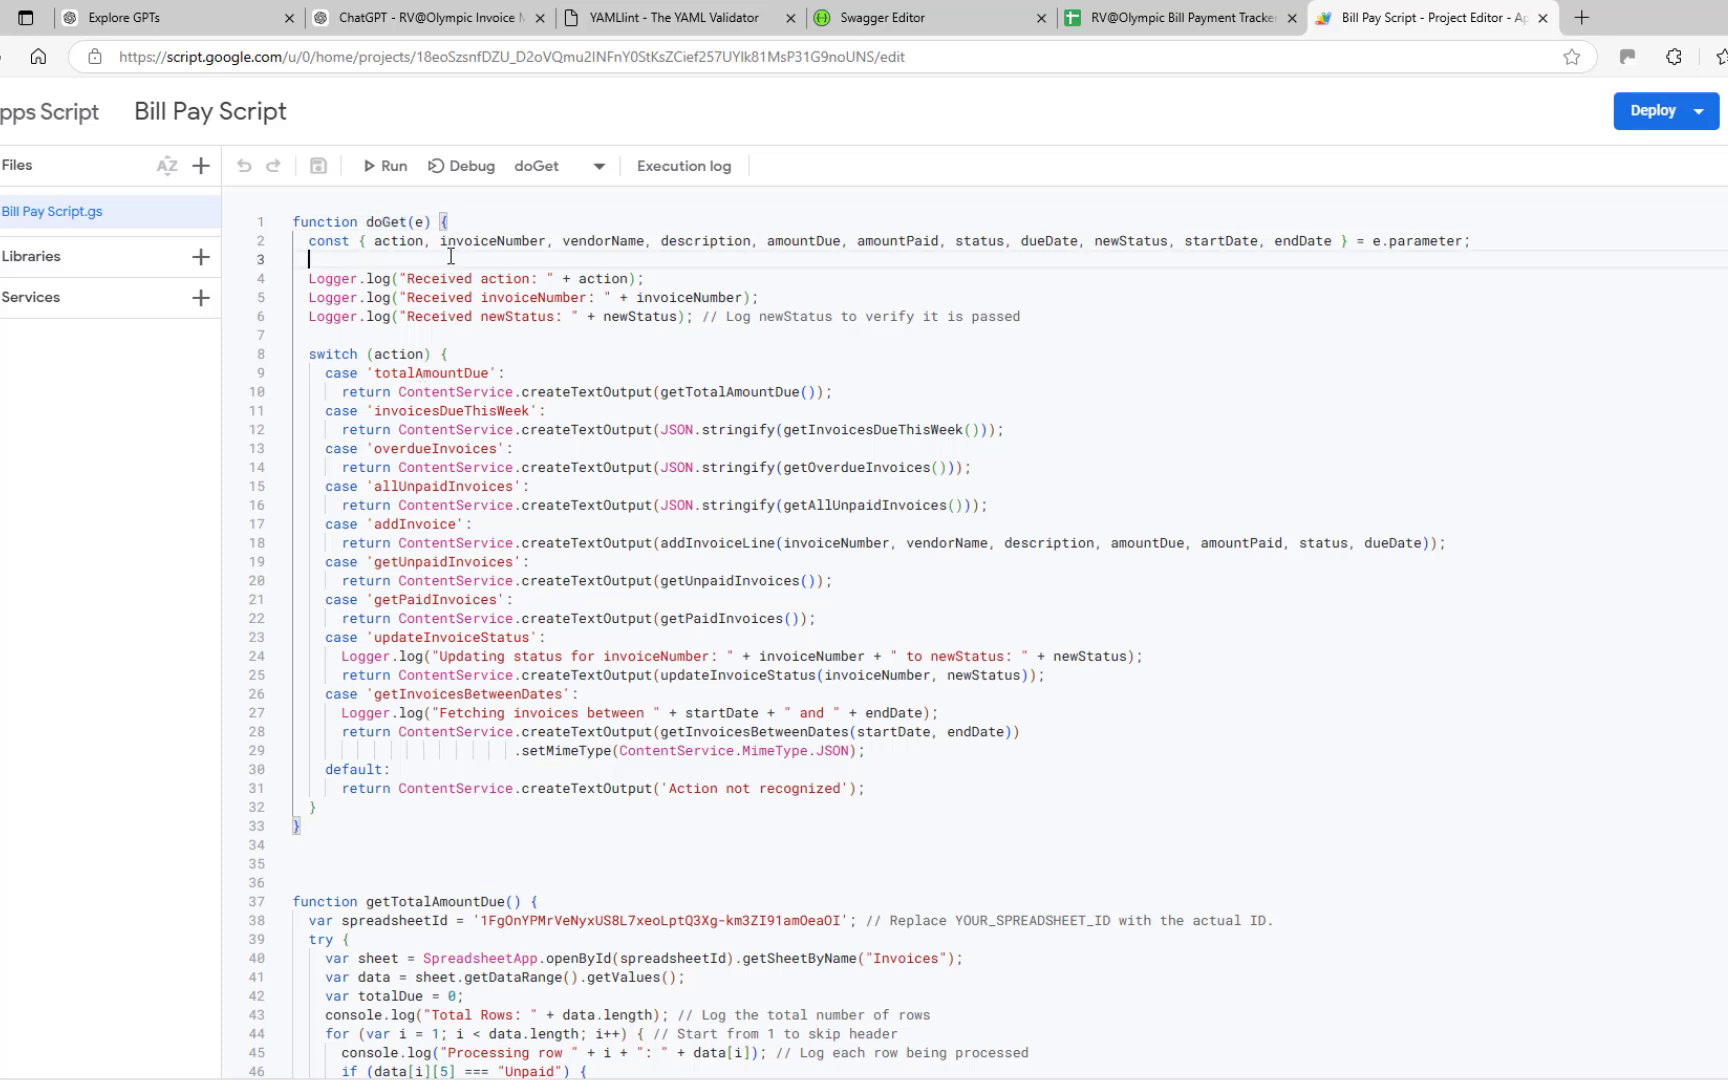
double_click(387, 222)
scroll(545, 893, down, 5)
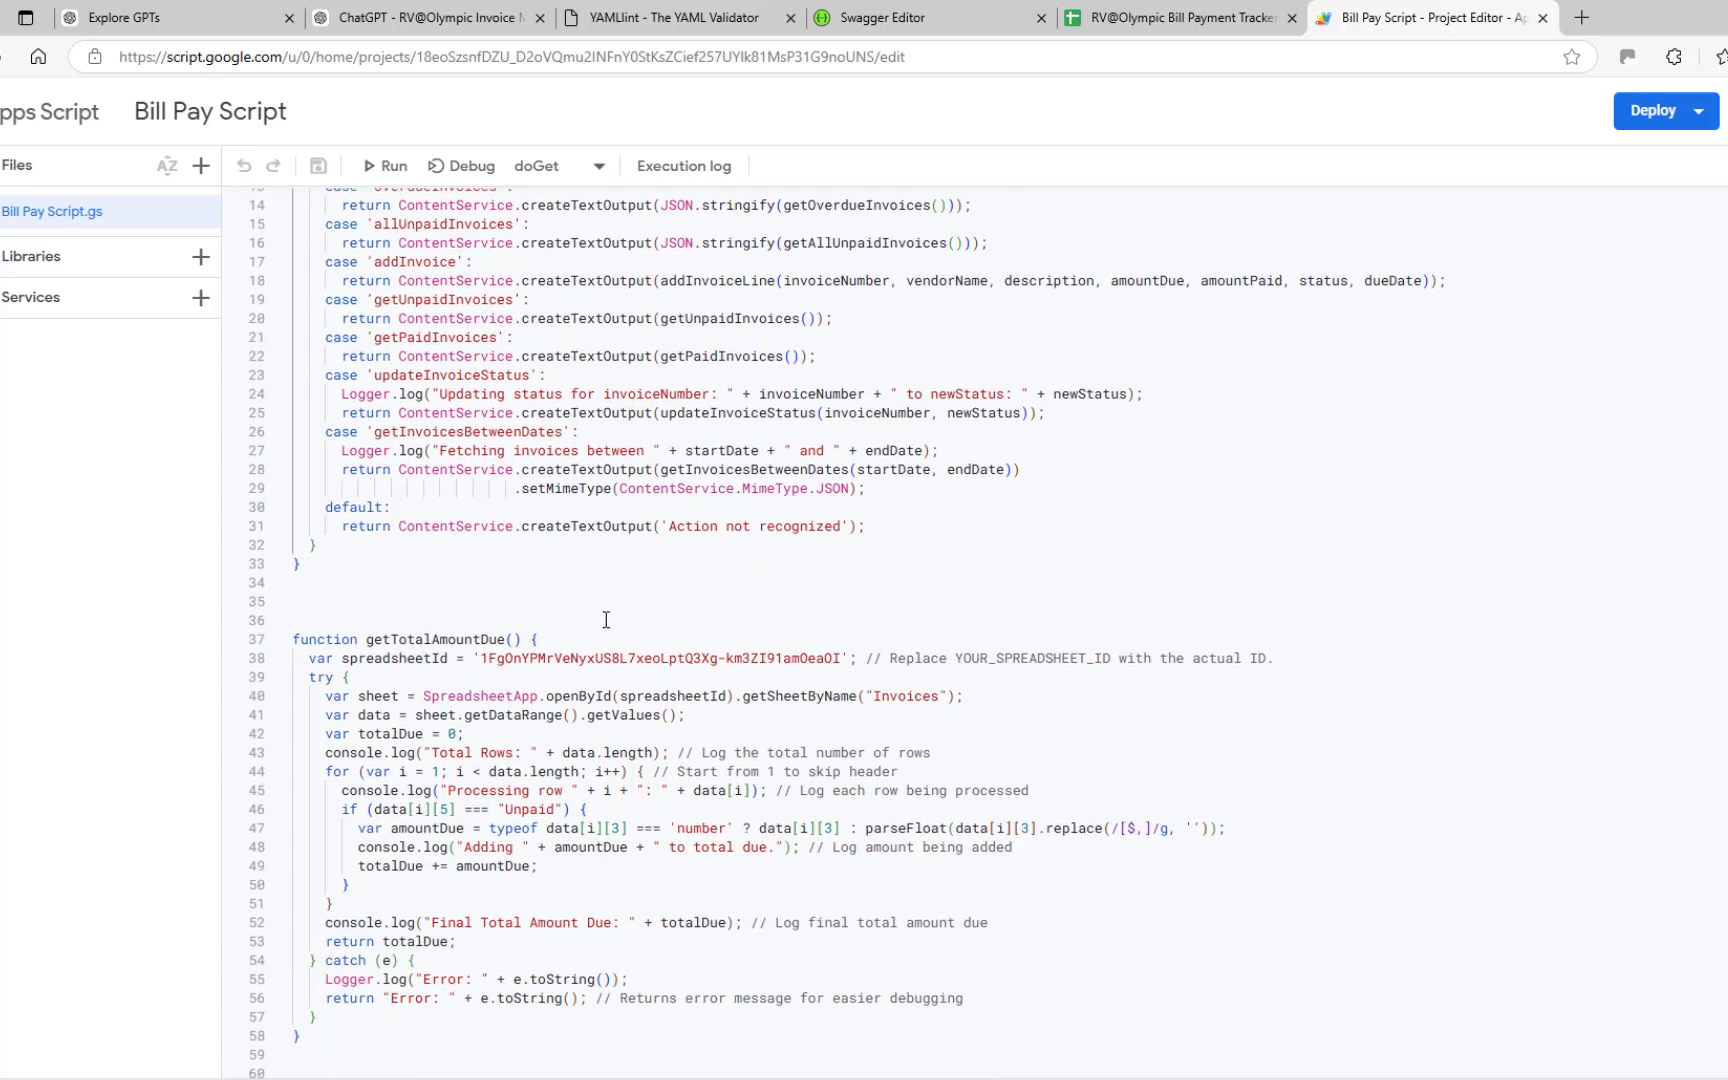
scroll(606, 620, down, 5)
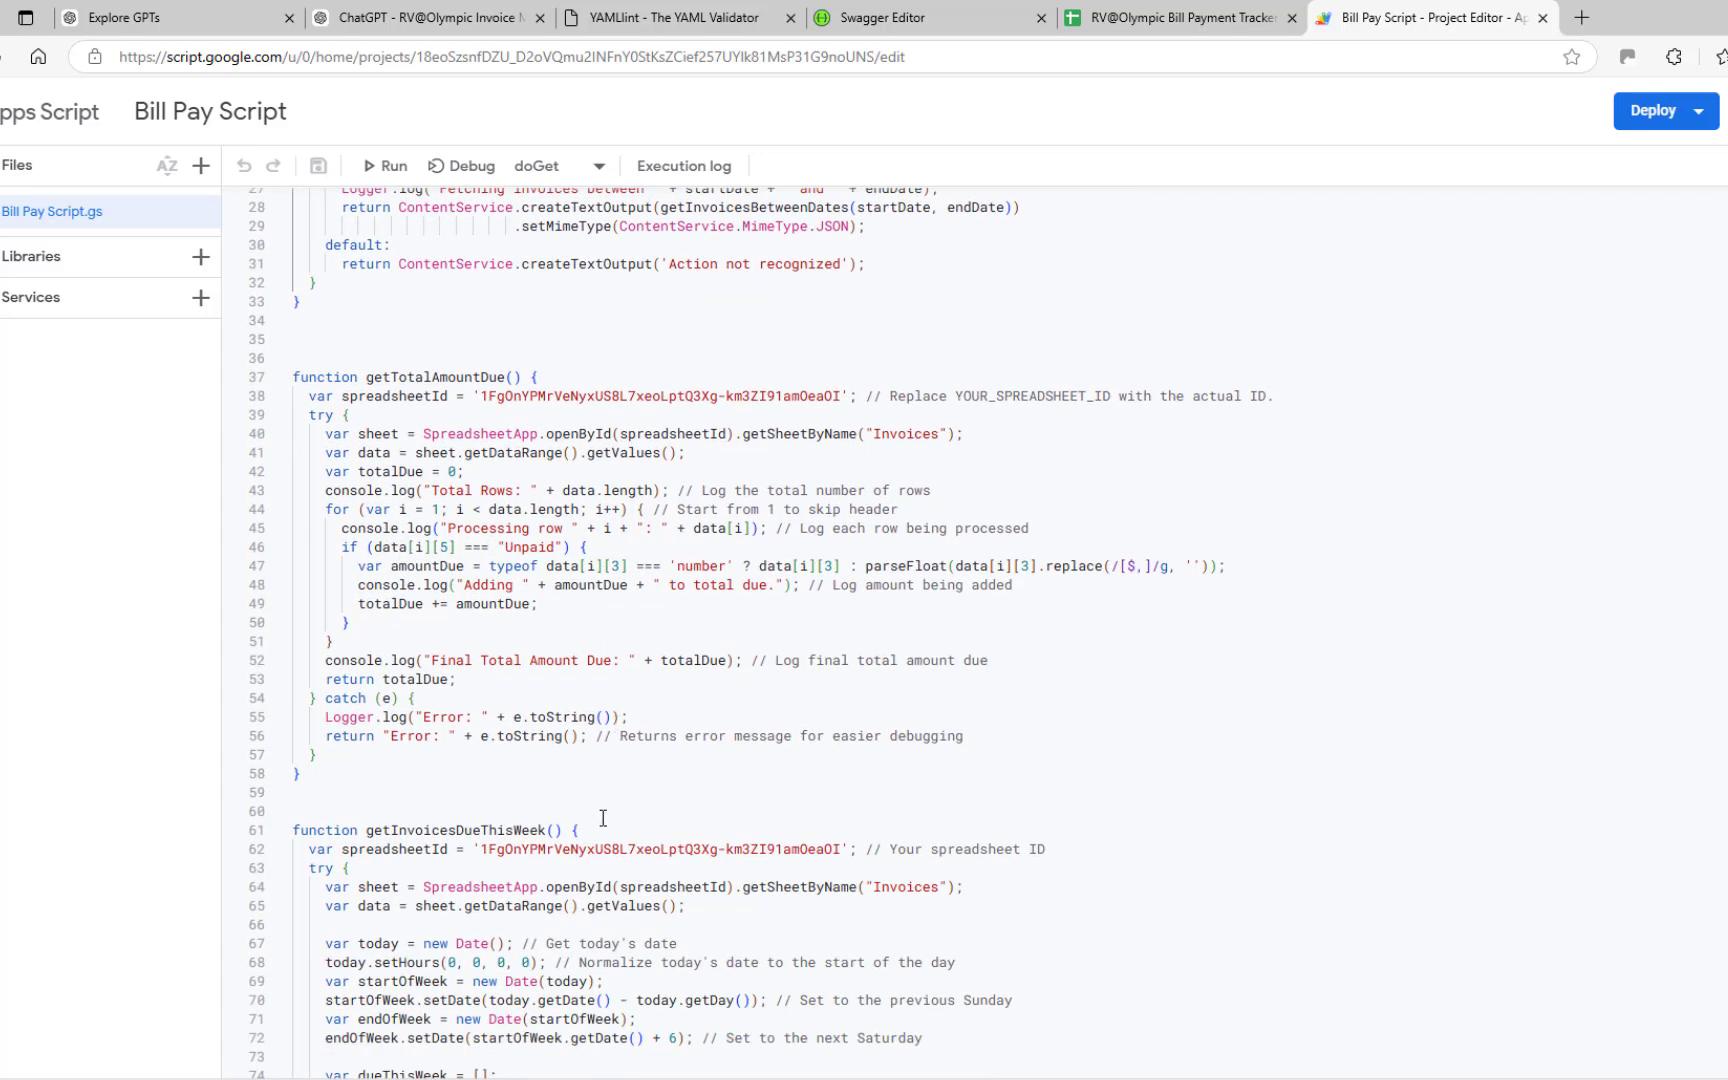
scroll(603, 818, down, 3)
scroll(539, 607, up, 4)
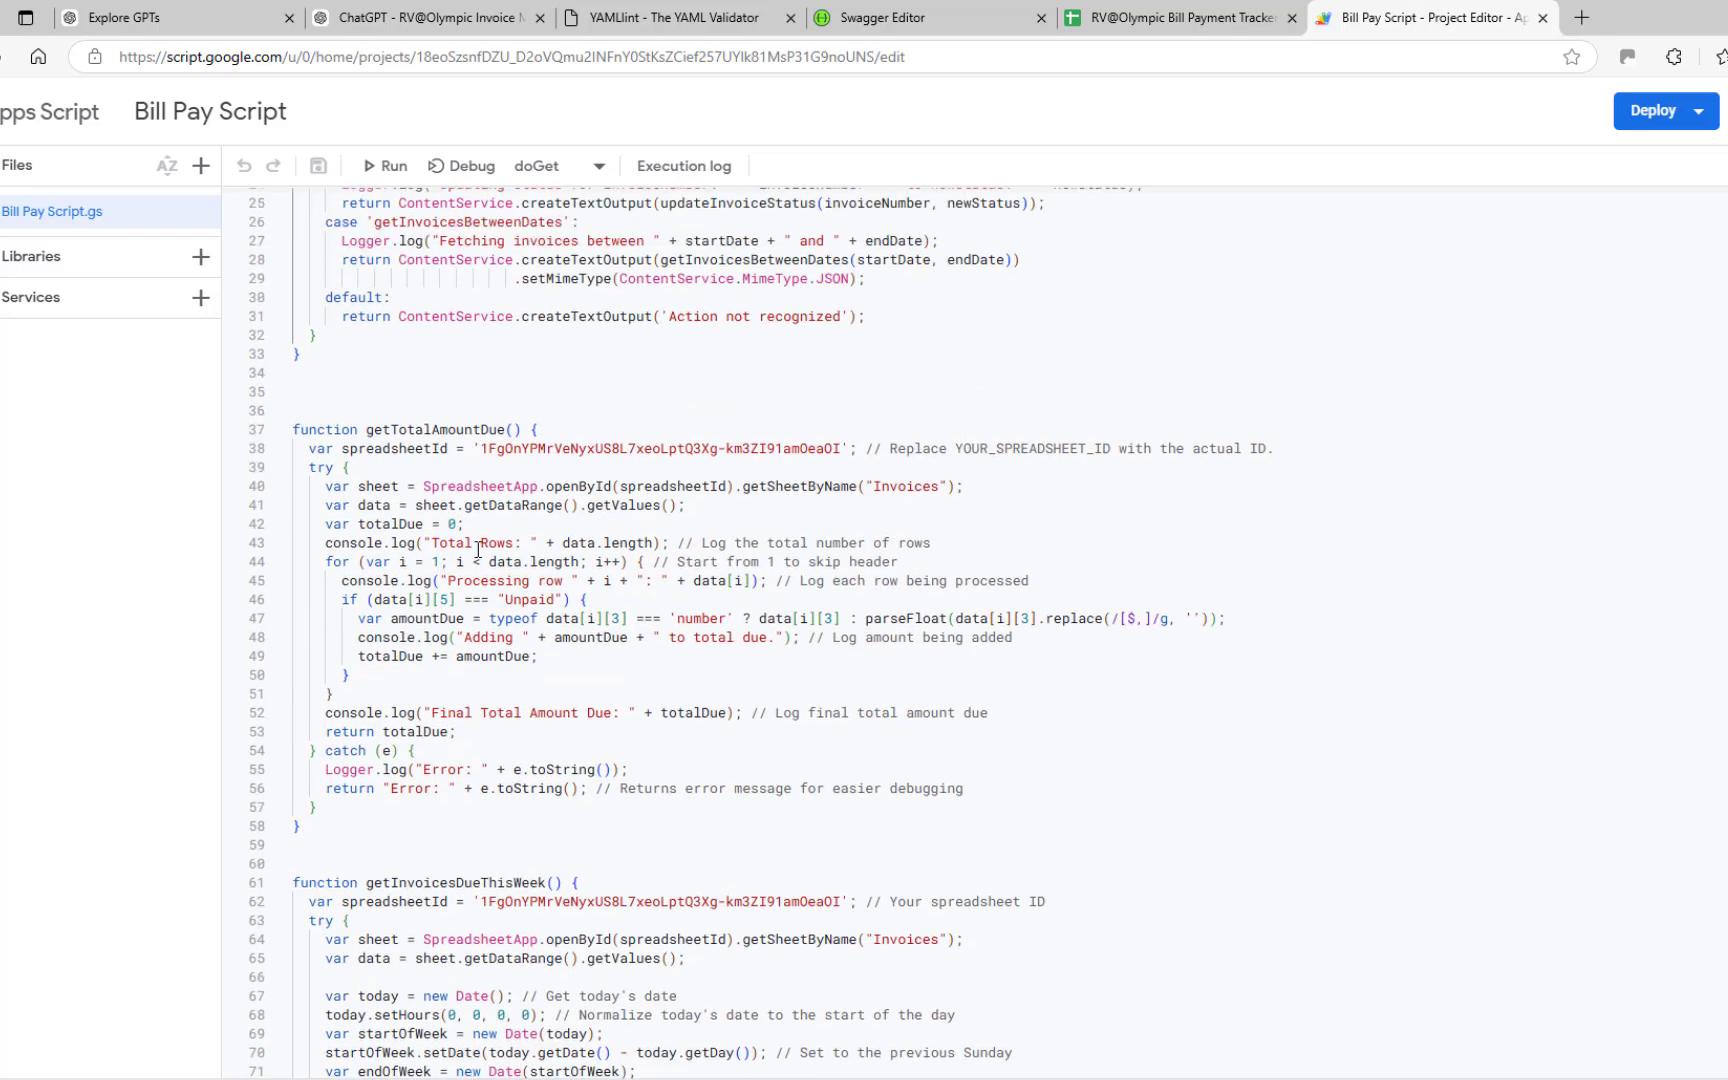
scroll(478, 549, down, 10)
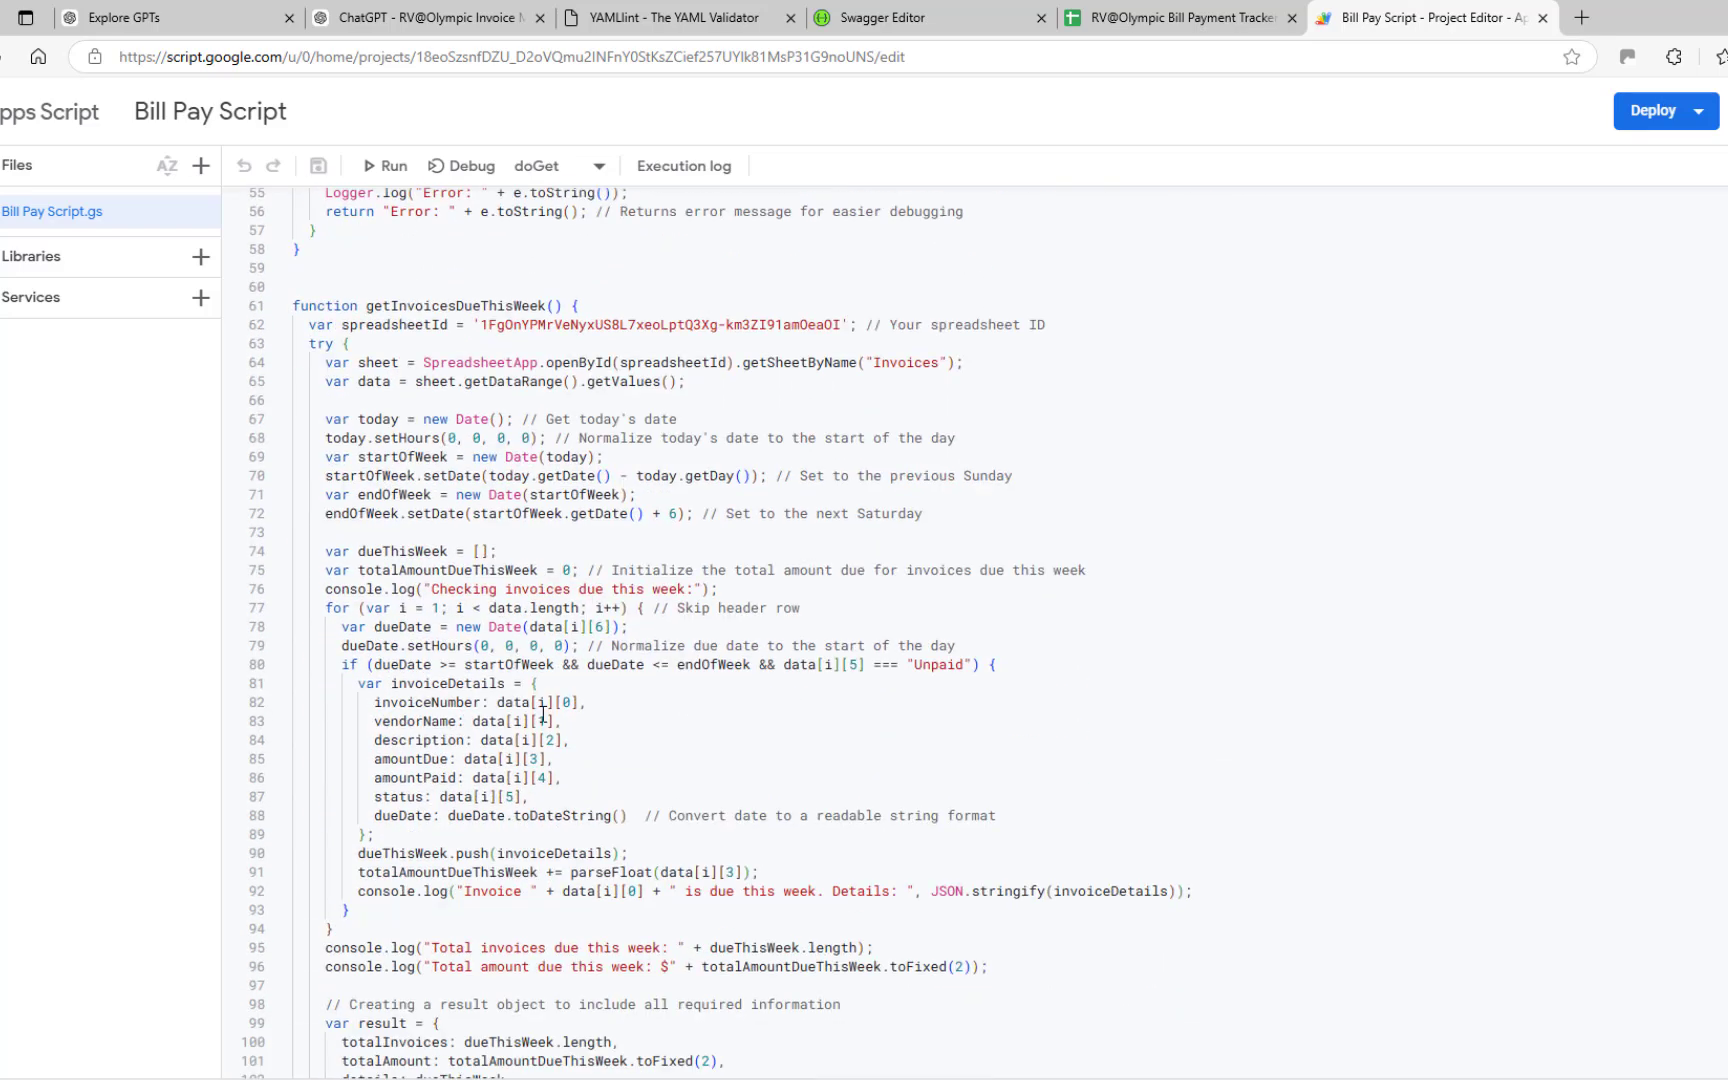
scroll(543, 712, down, 7)
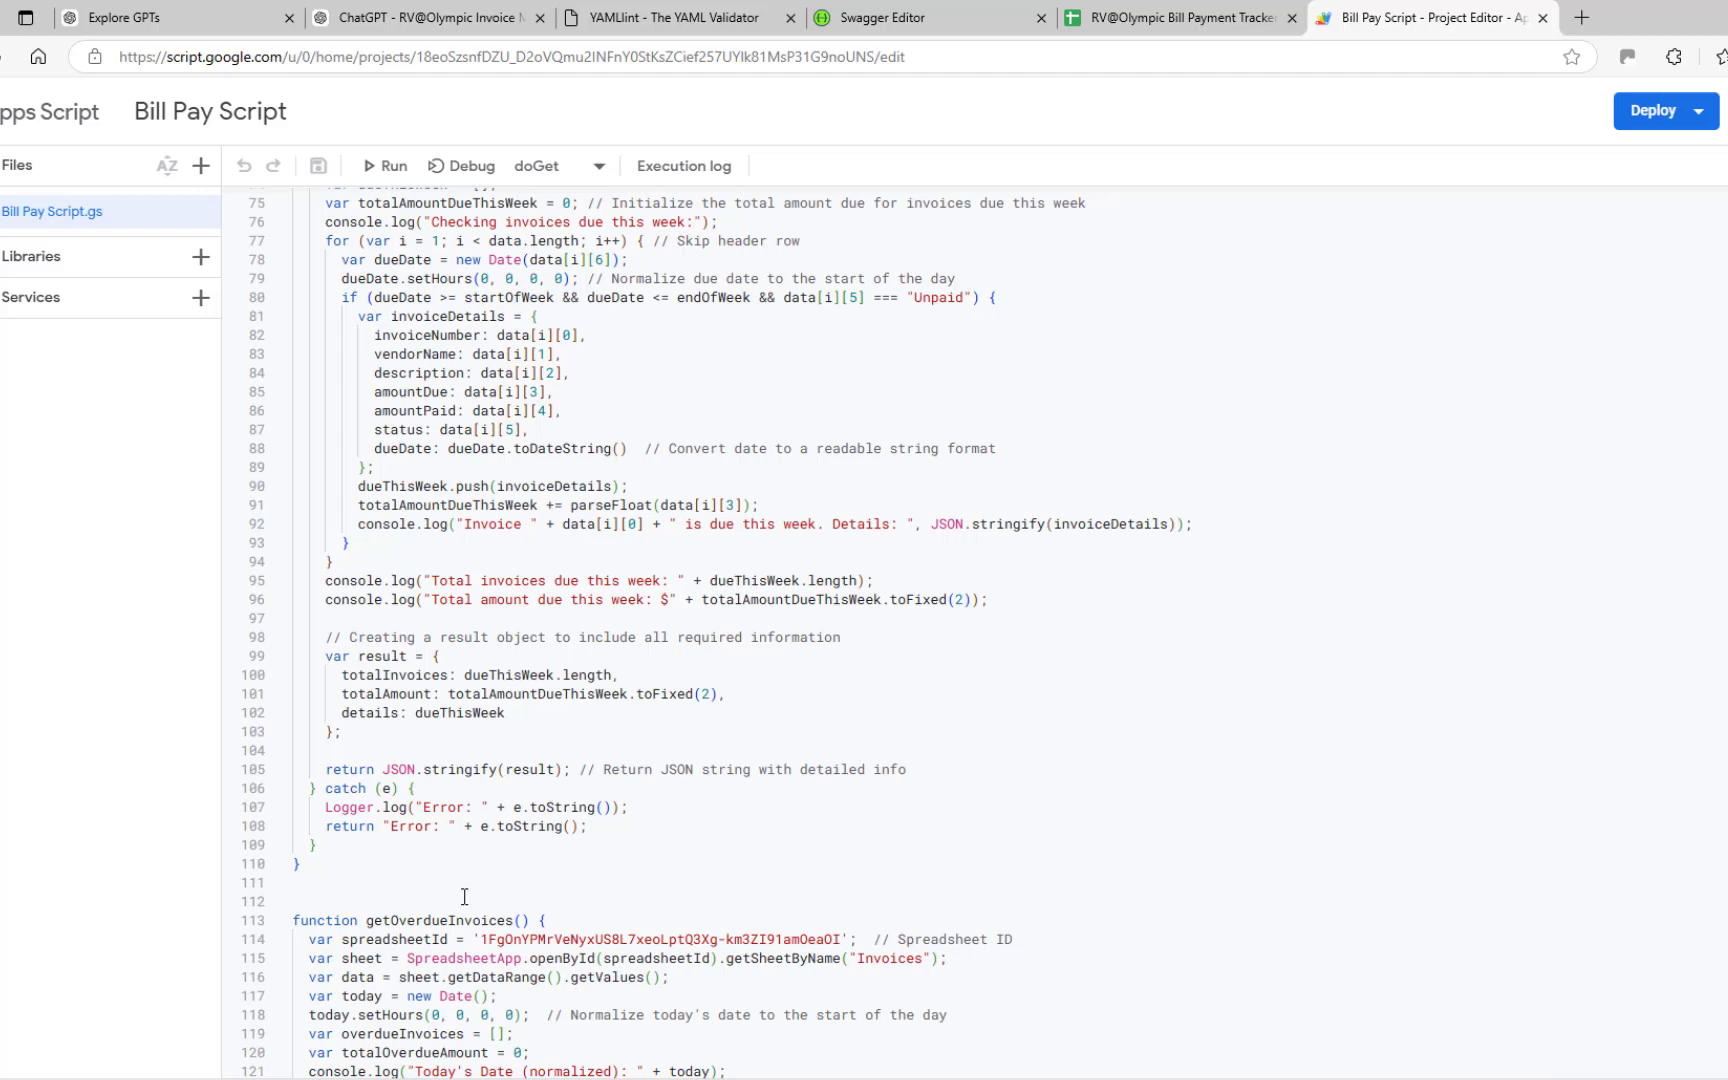
scroll(464, 896, down, 6)
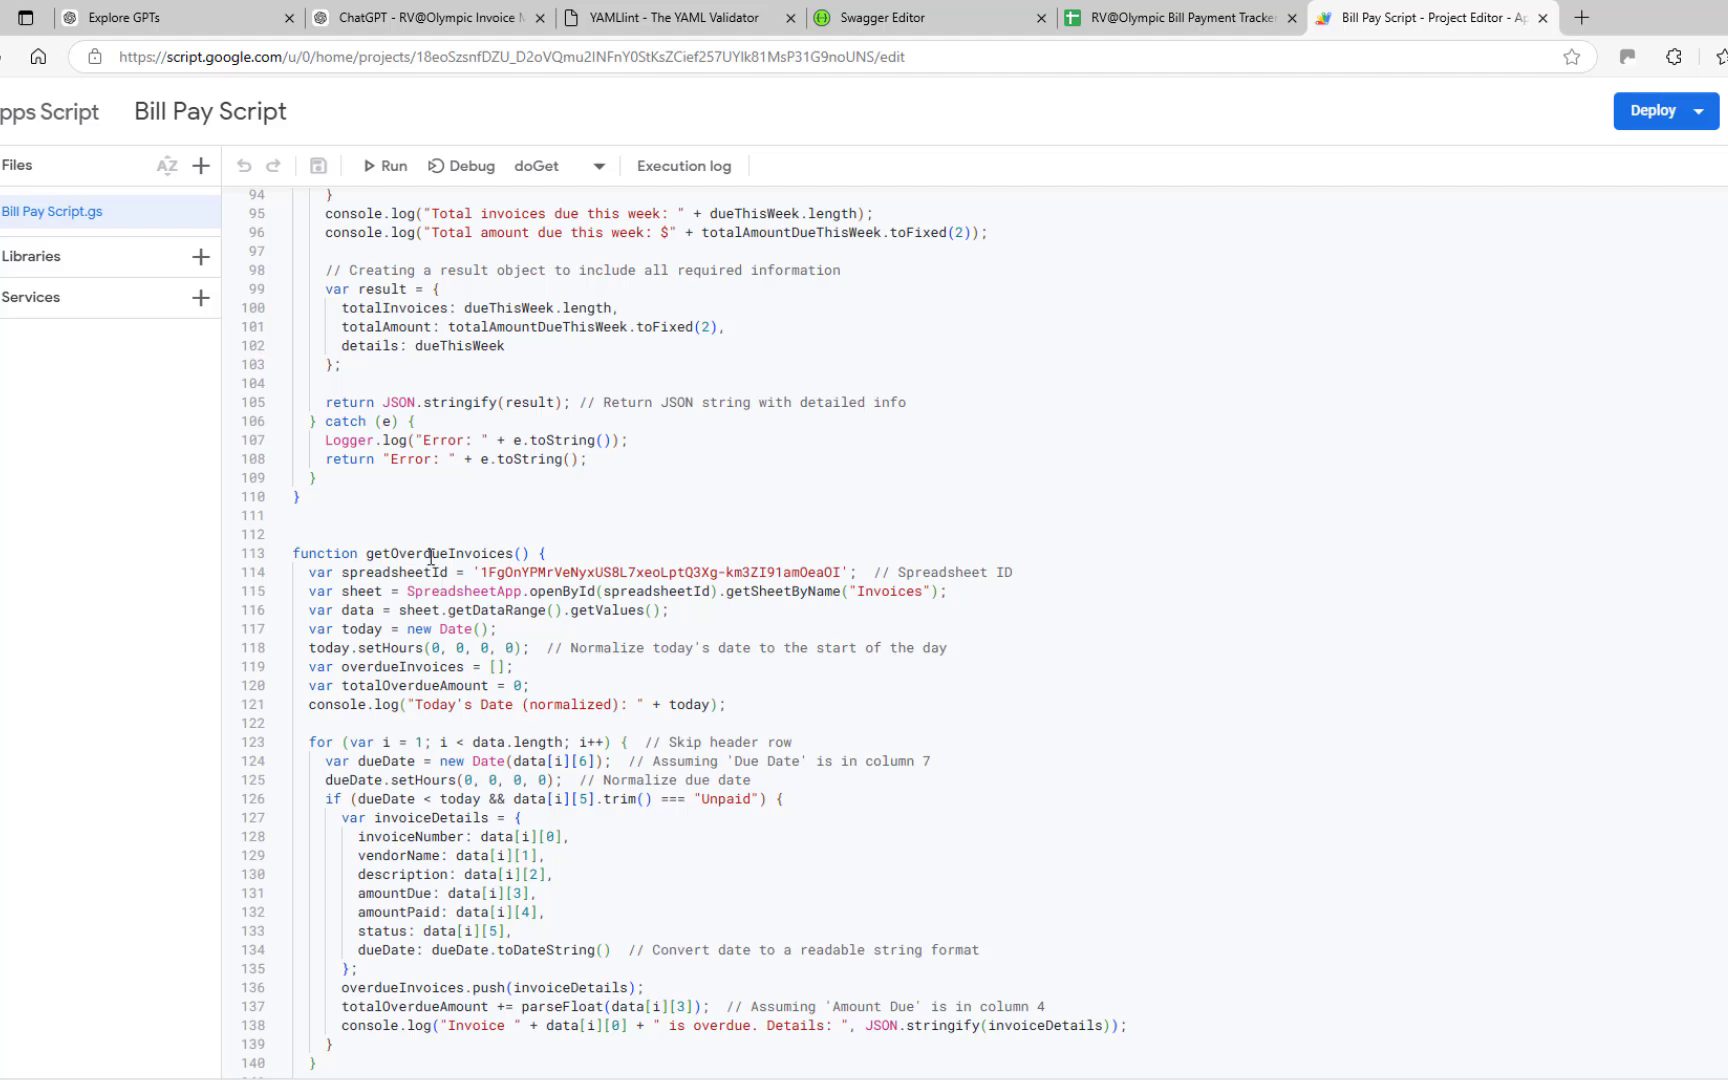
scroll(440, 560, up, 15)
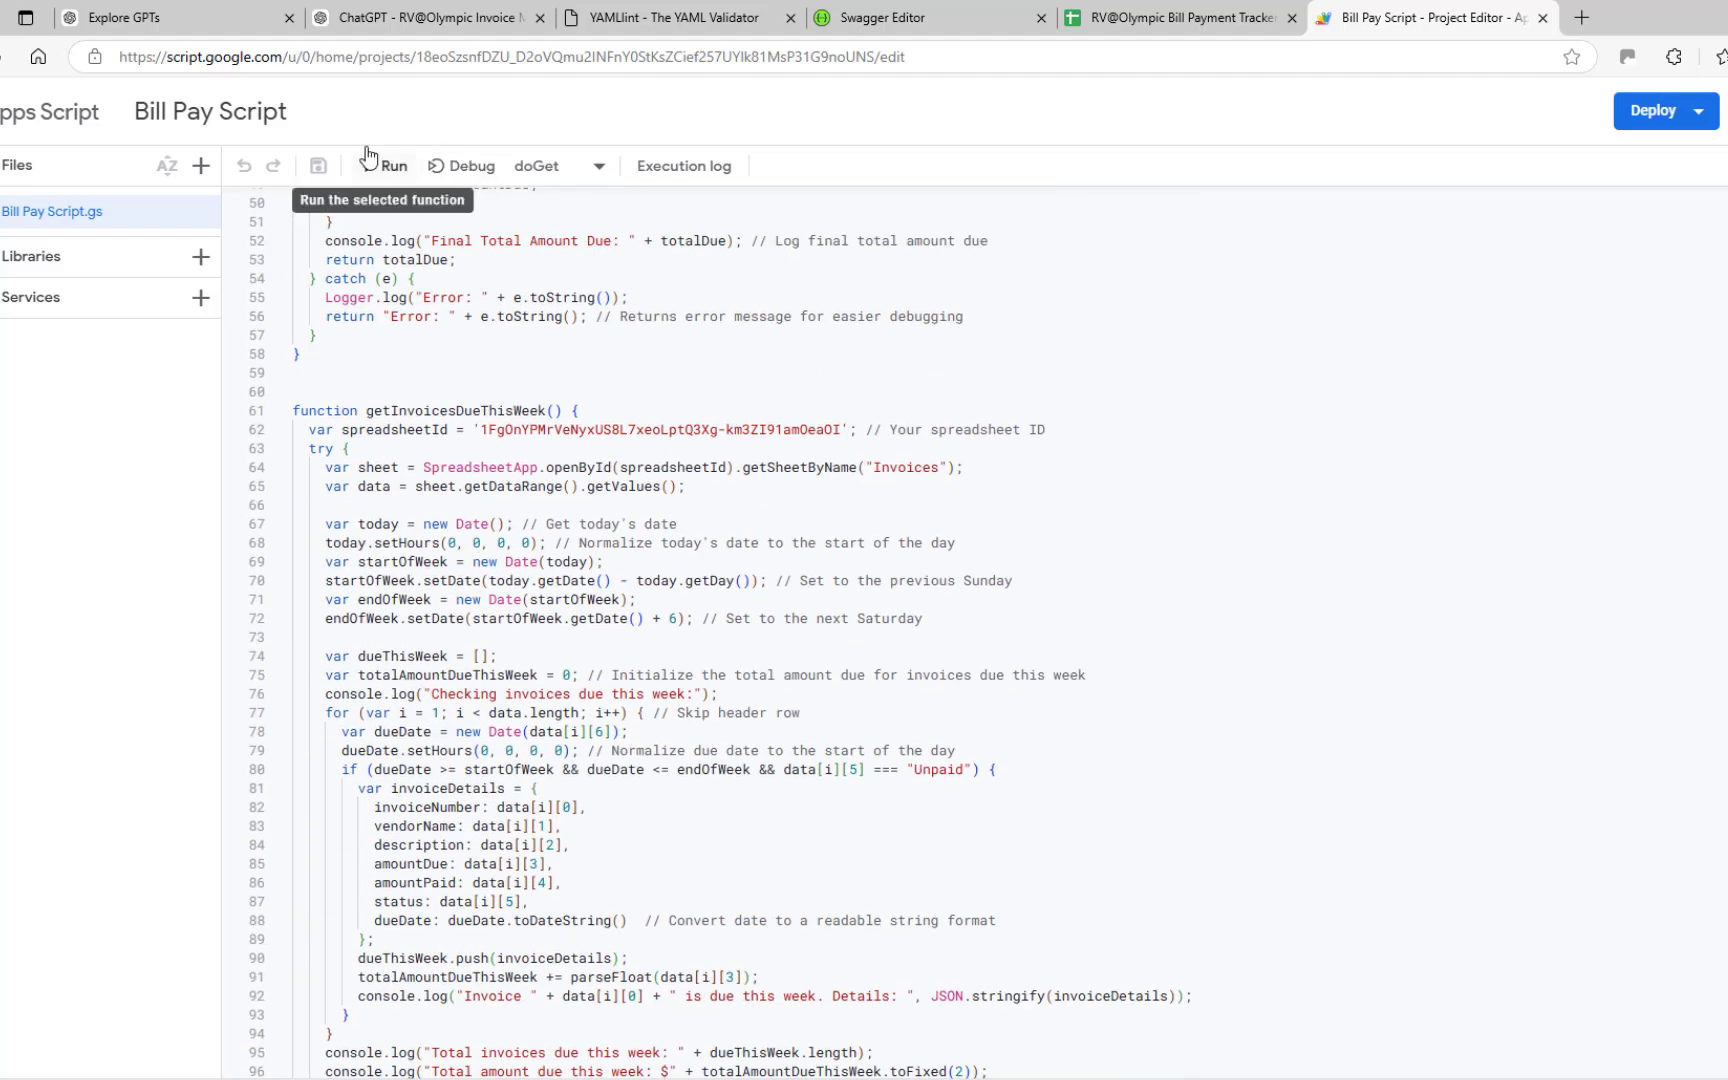
Step: Look over the script's runnable functions and choose testGetUnpaidInvoices as the function to run
click(600, 175)
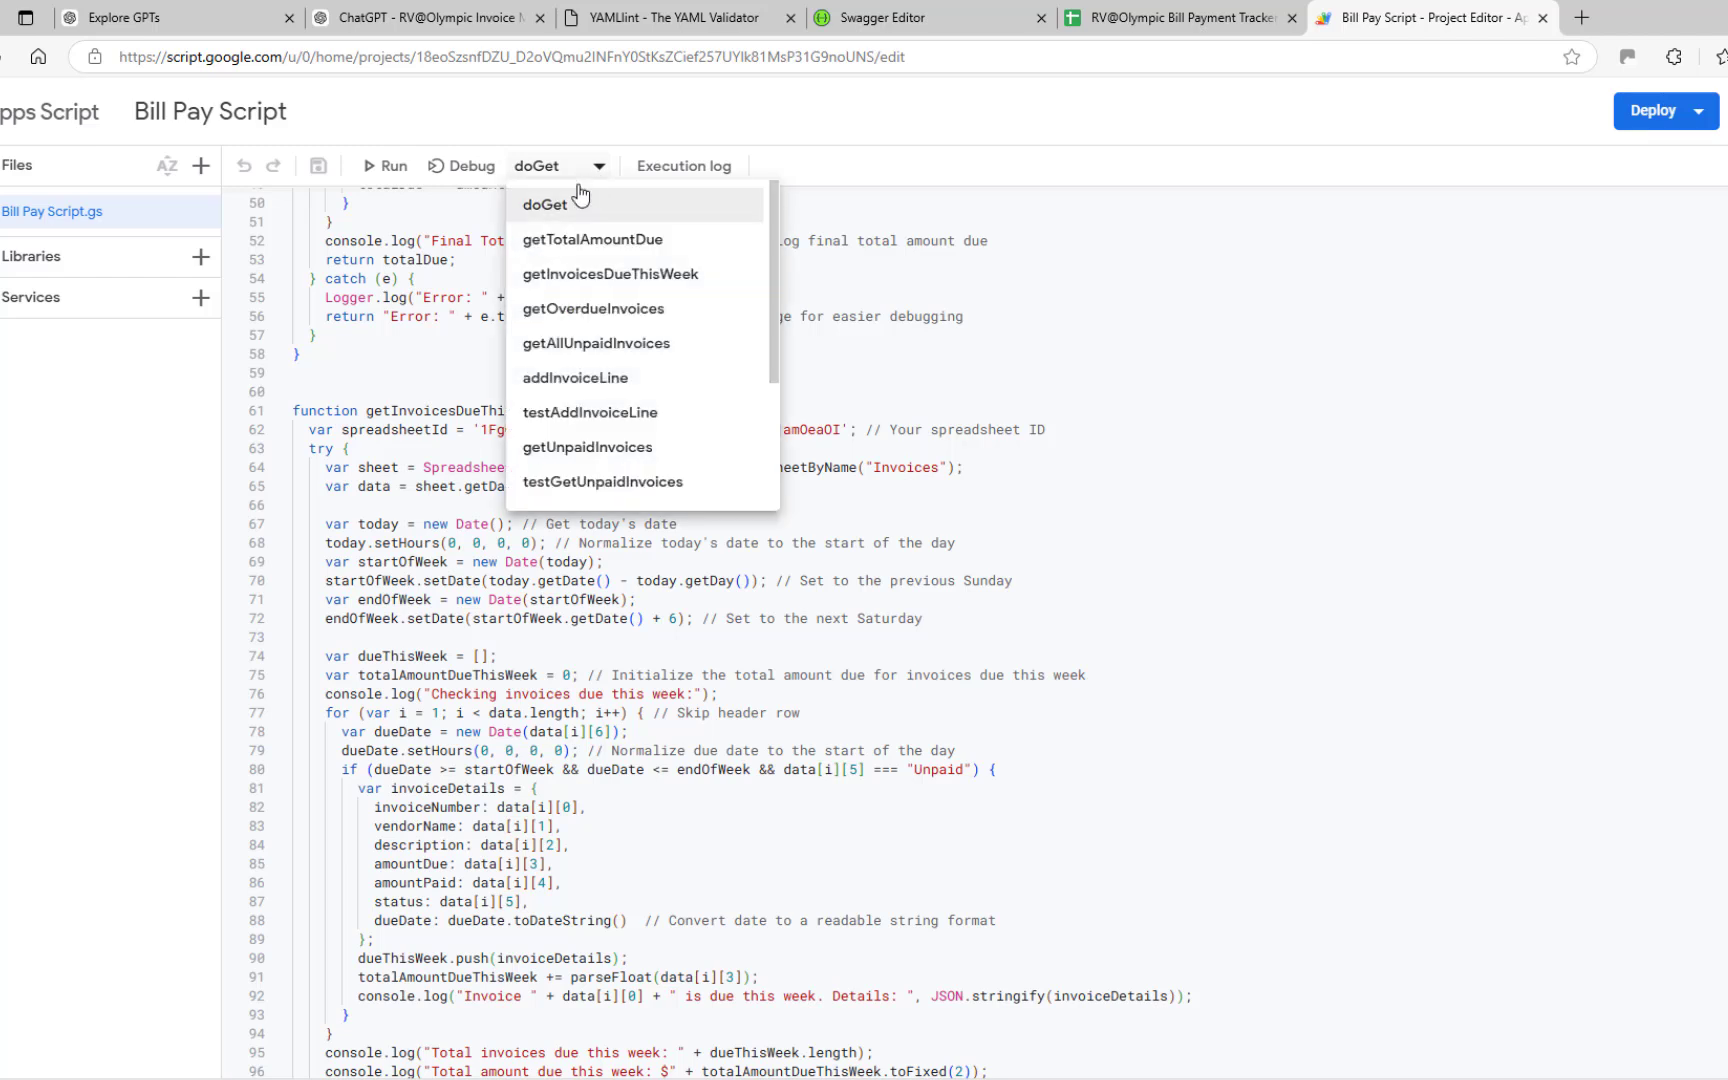
scroll(613, 295, down, 2)
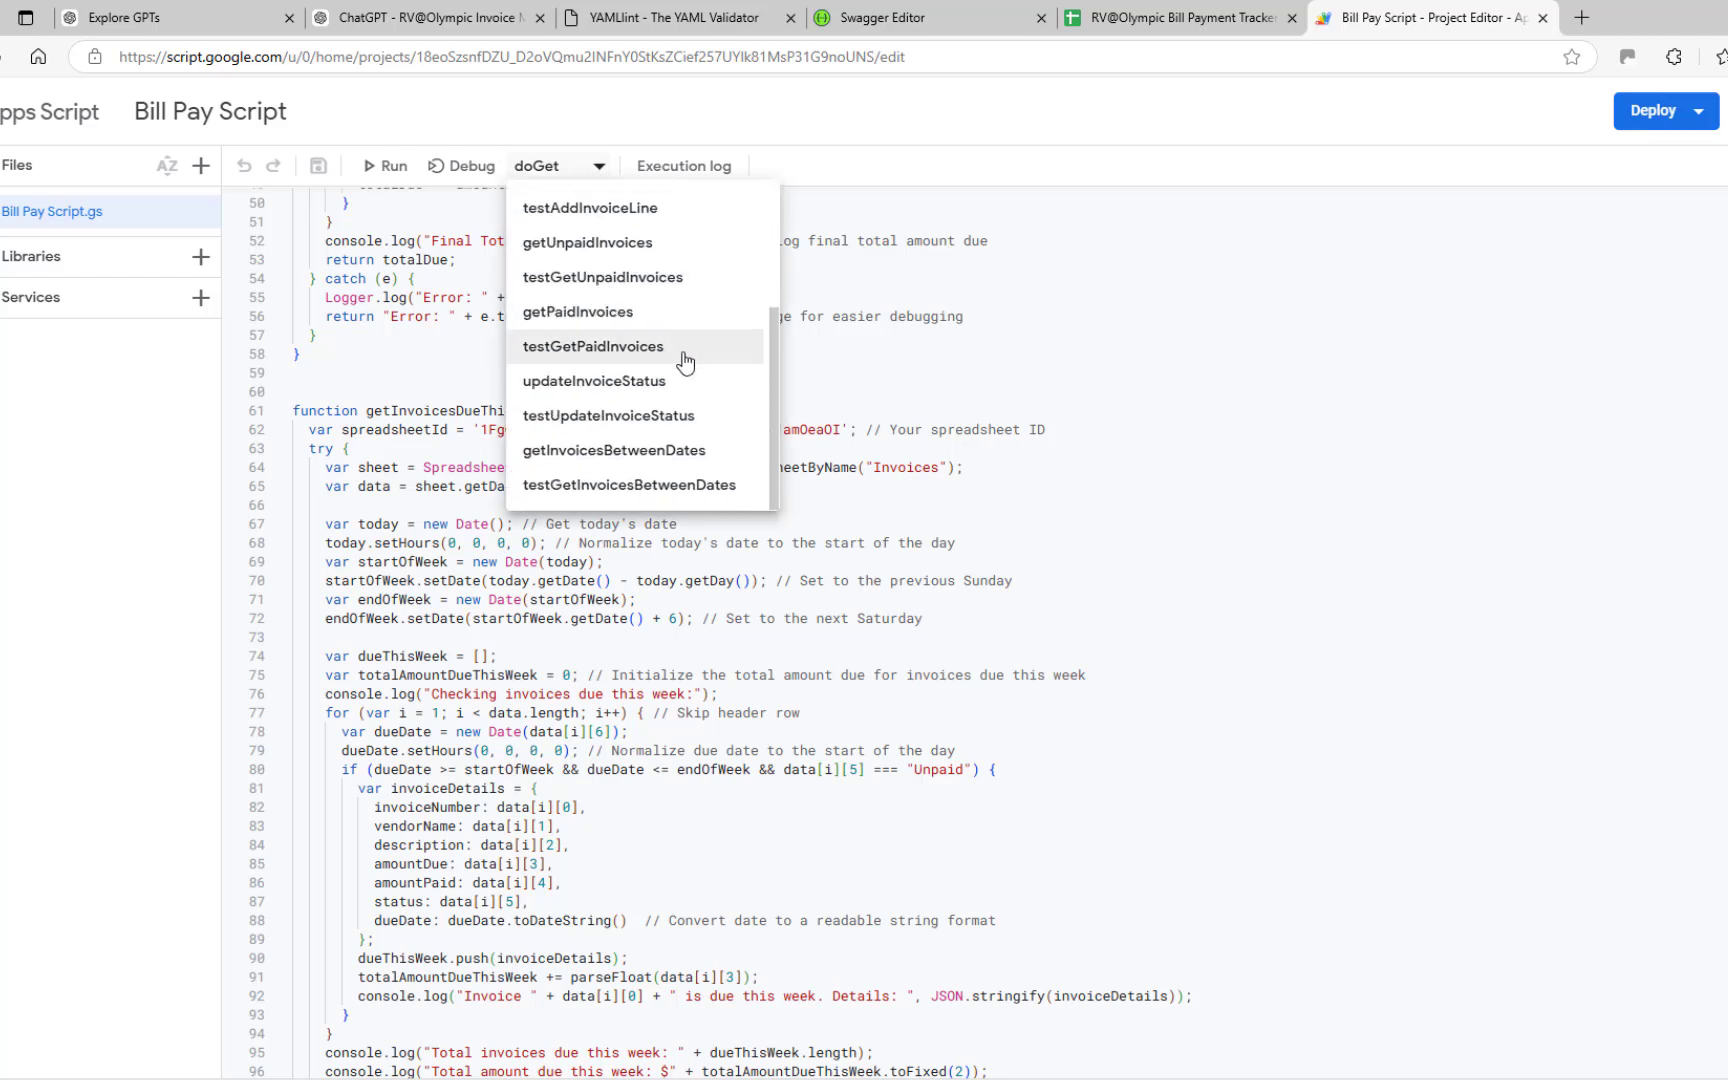
click(615, 279)
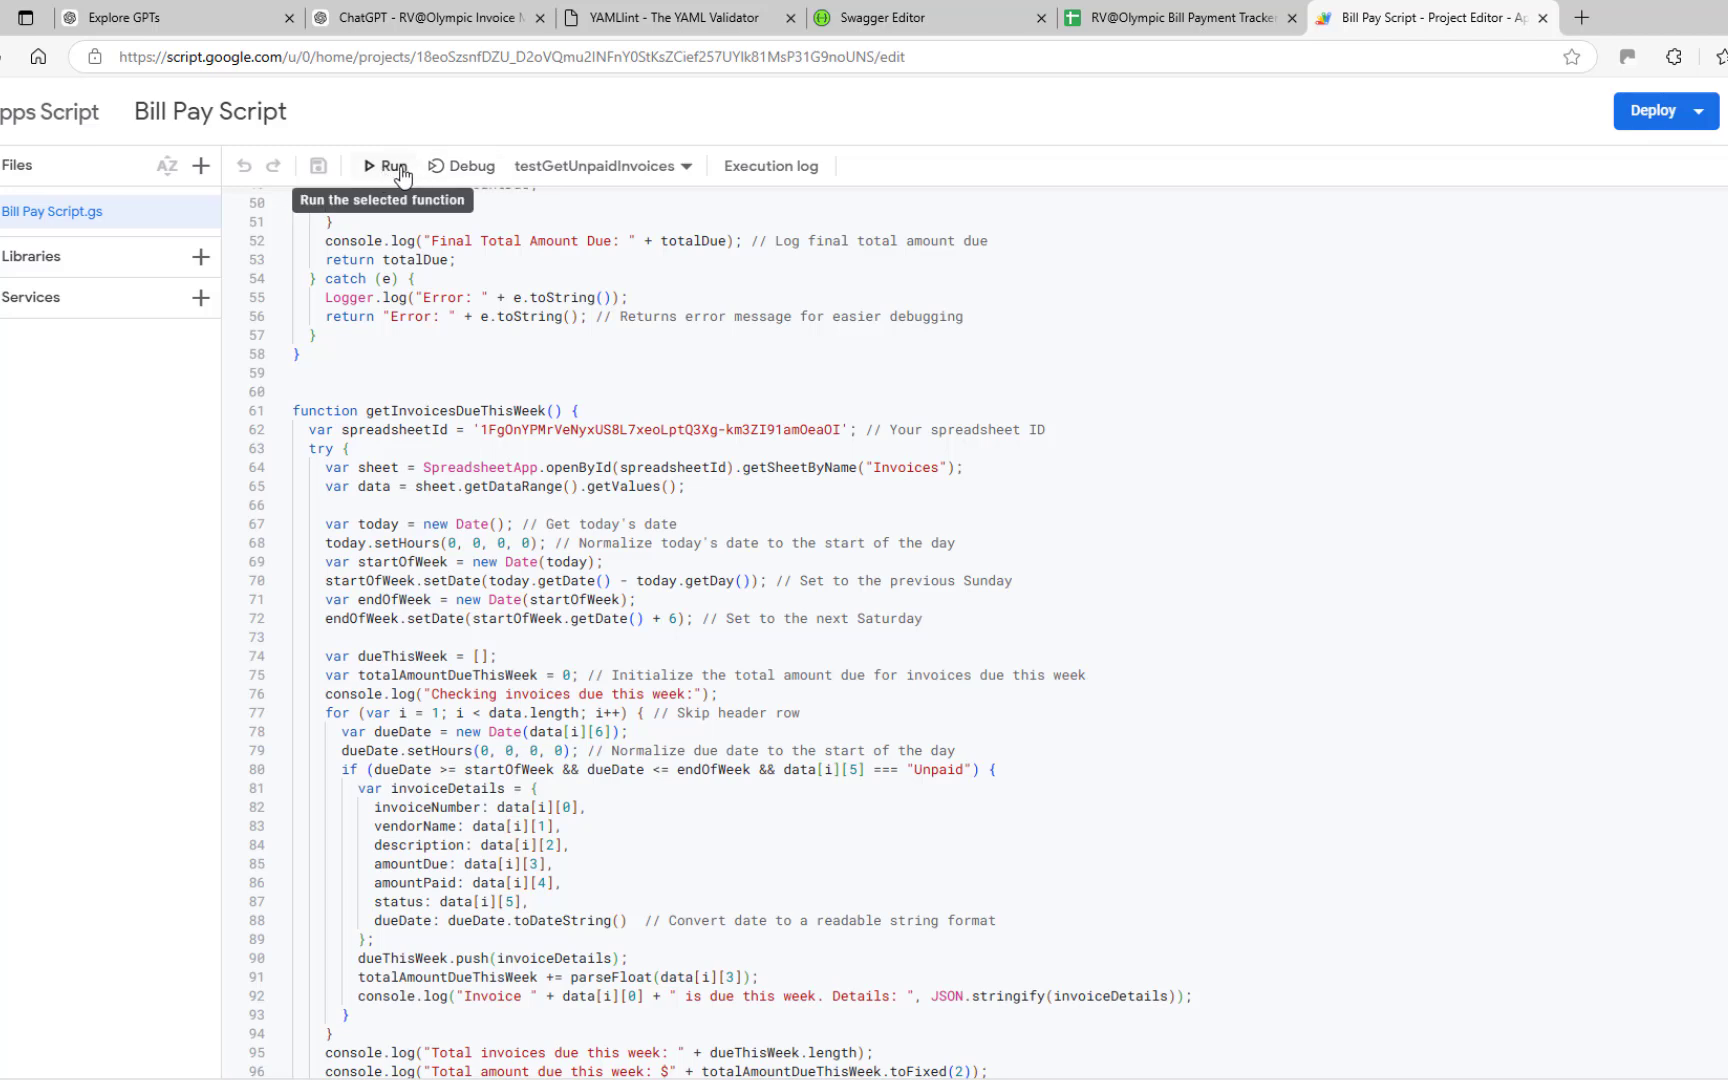
click(682, 172)
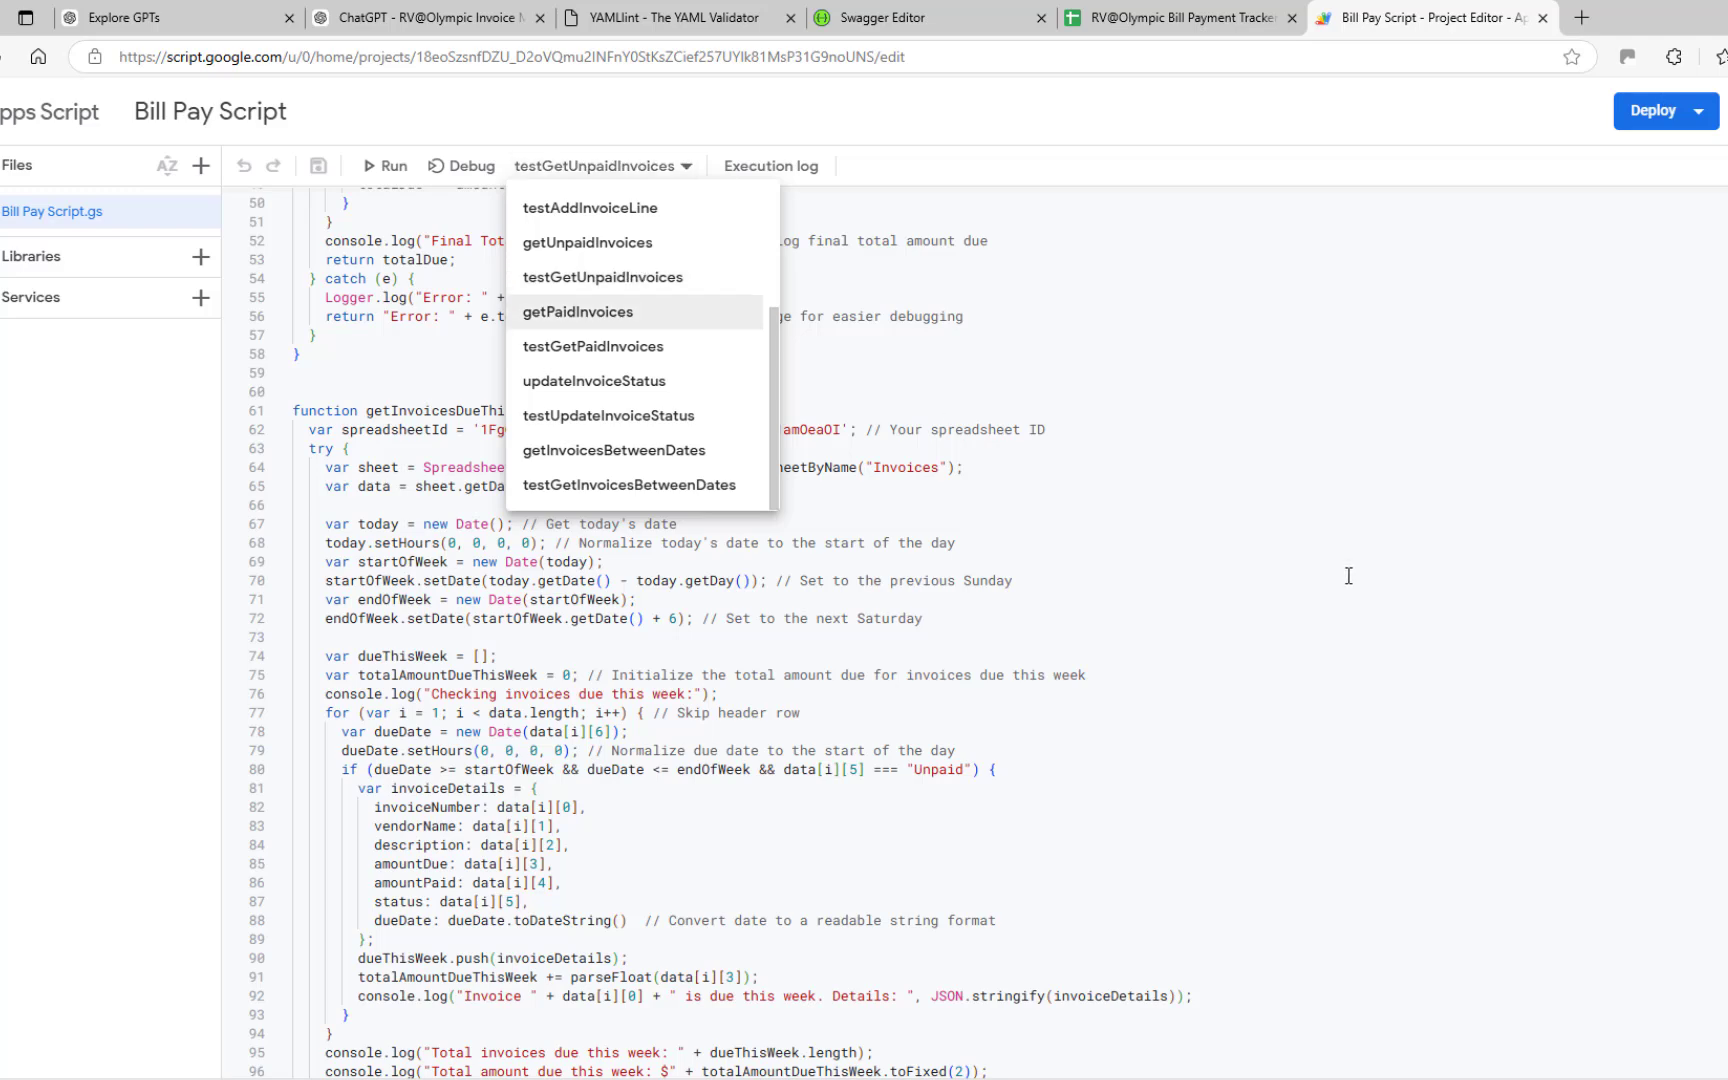
click(1264, 566)
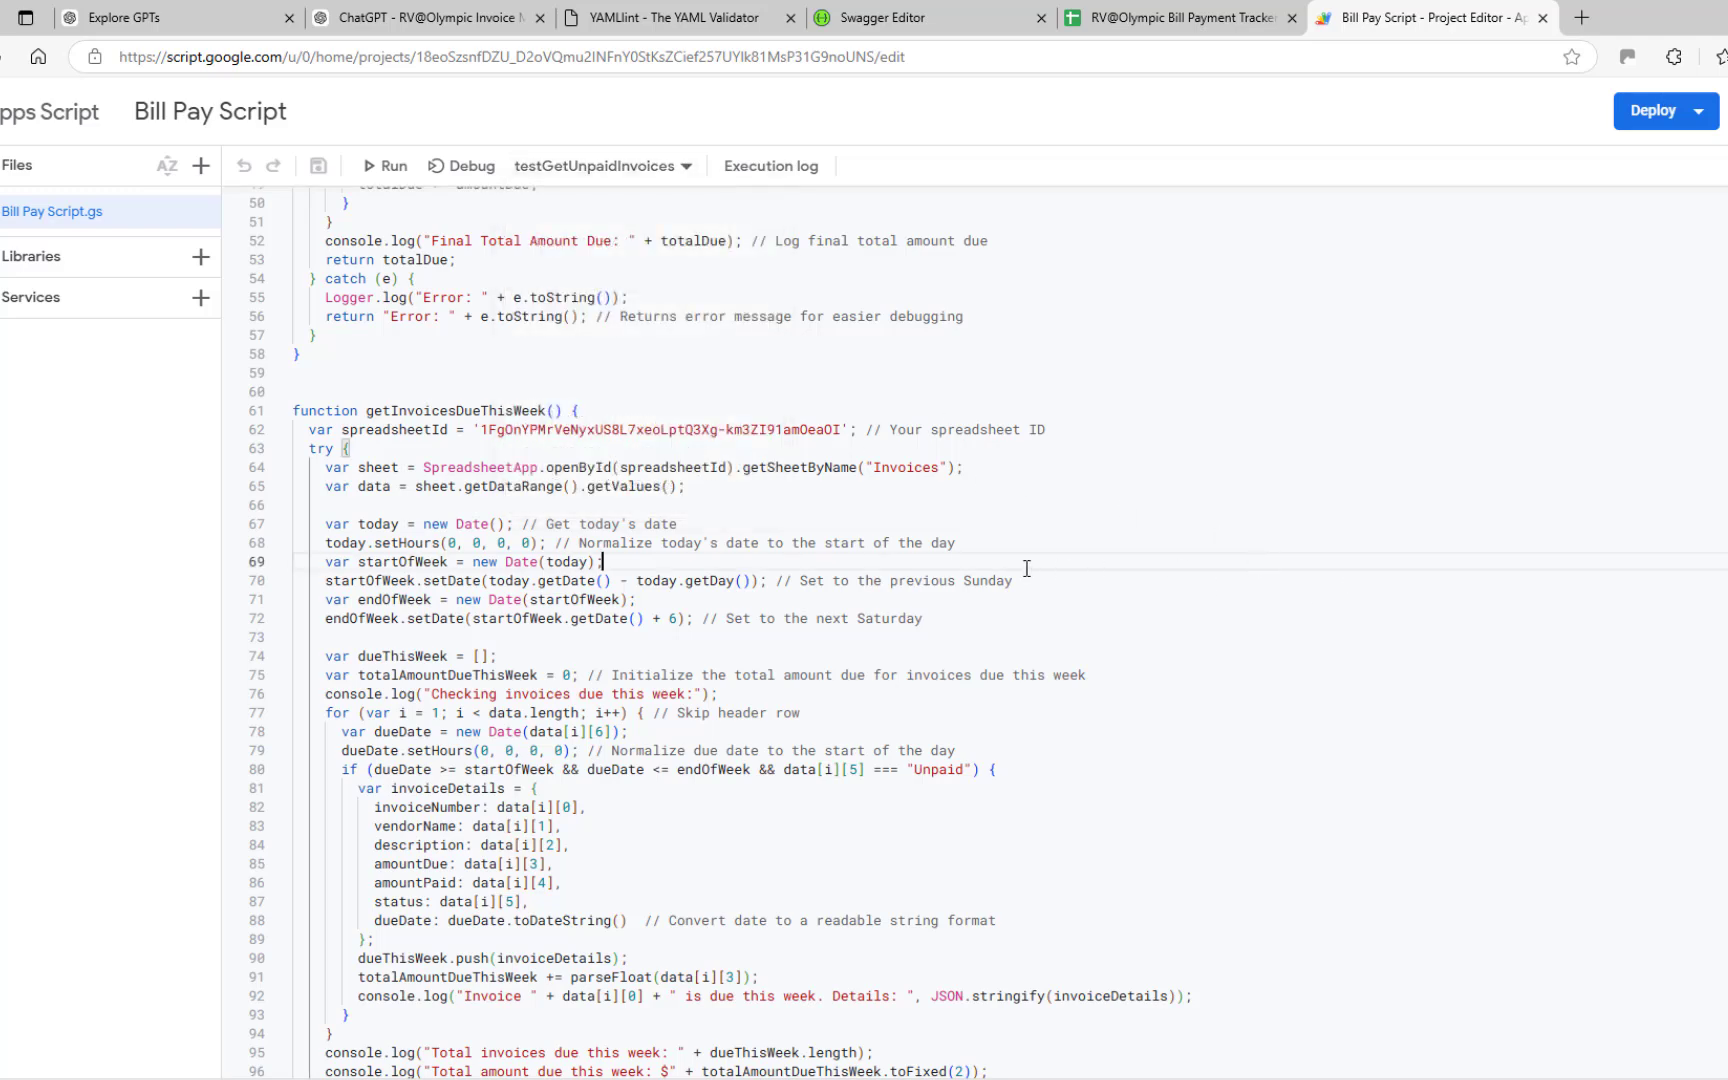
Step: Review the code from getOverdueInvoices down to addInvoiceLine and the test data defined in testAddInvoiceLine
scroll(1020, 563, down, 9)
scroll(1010, 560, down, 7)
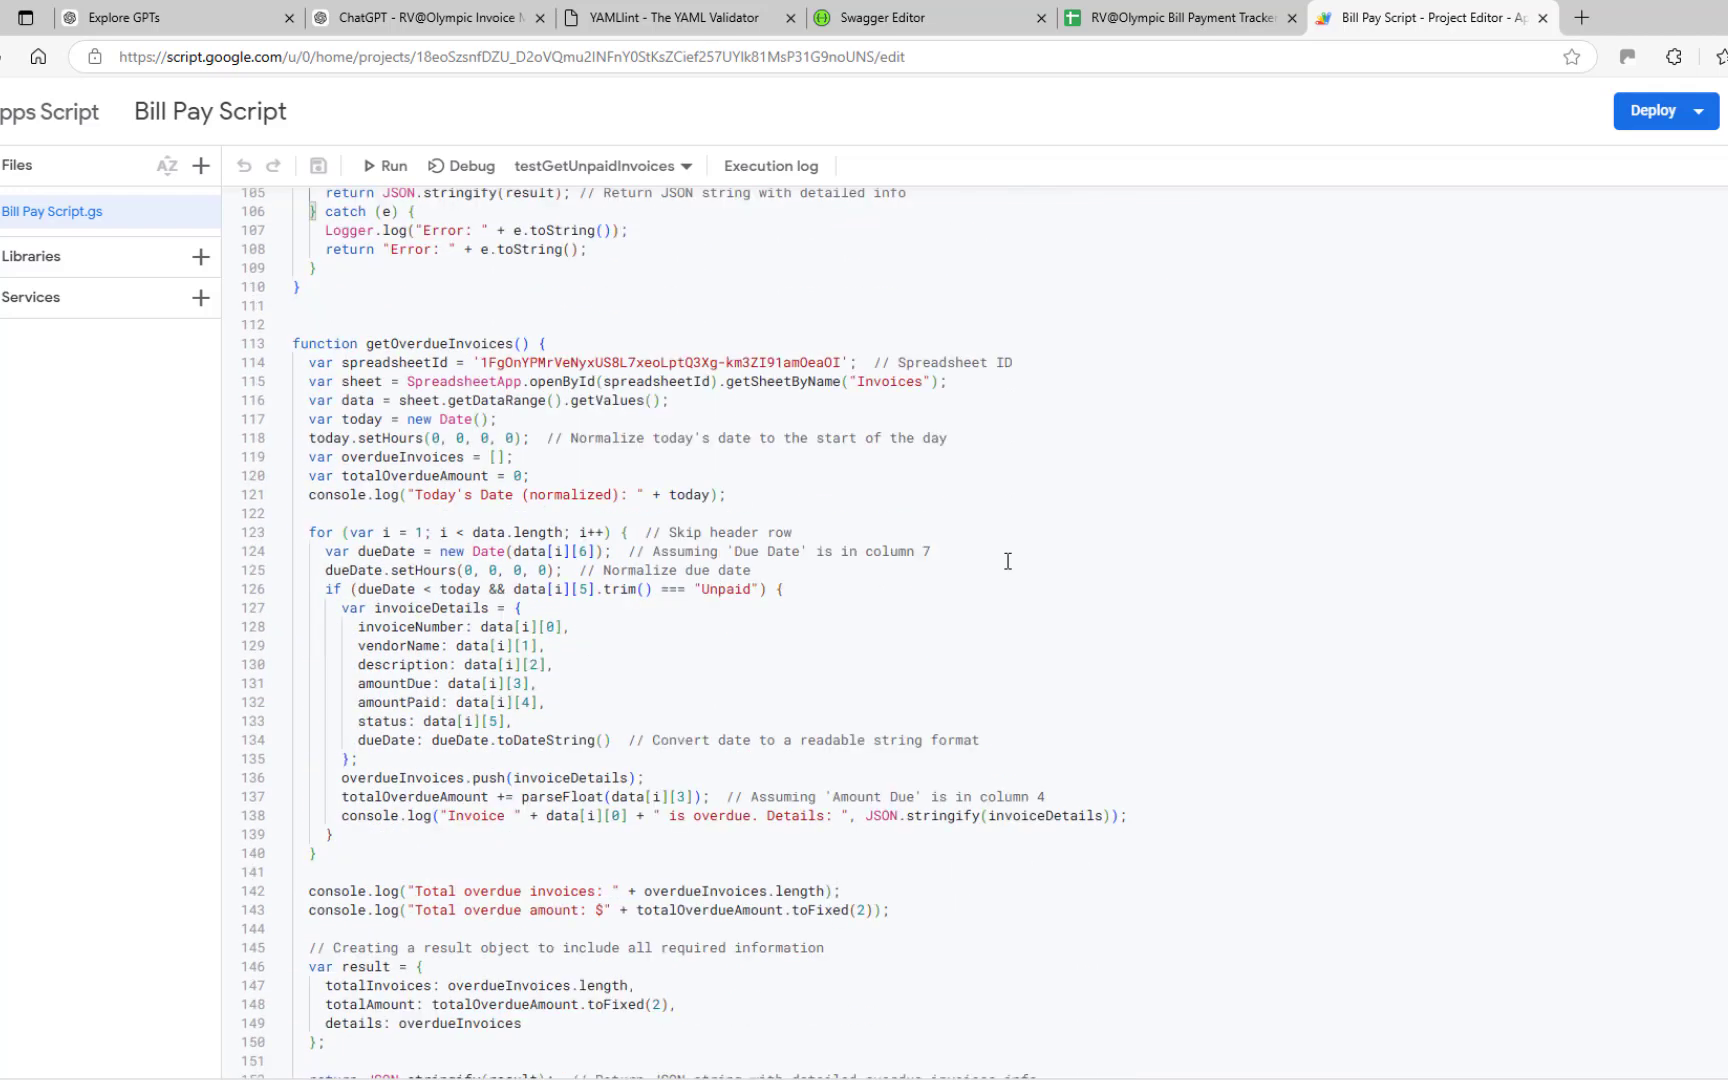
scroll(941, 581, down, 9)
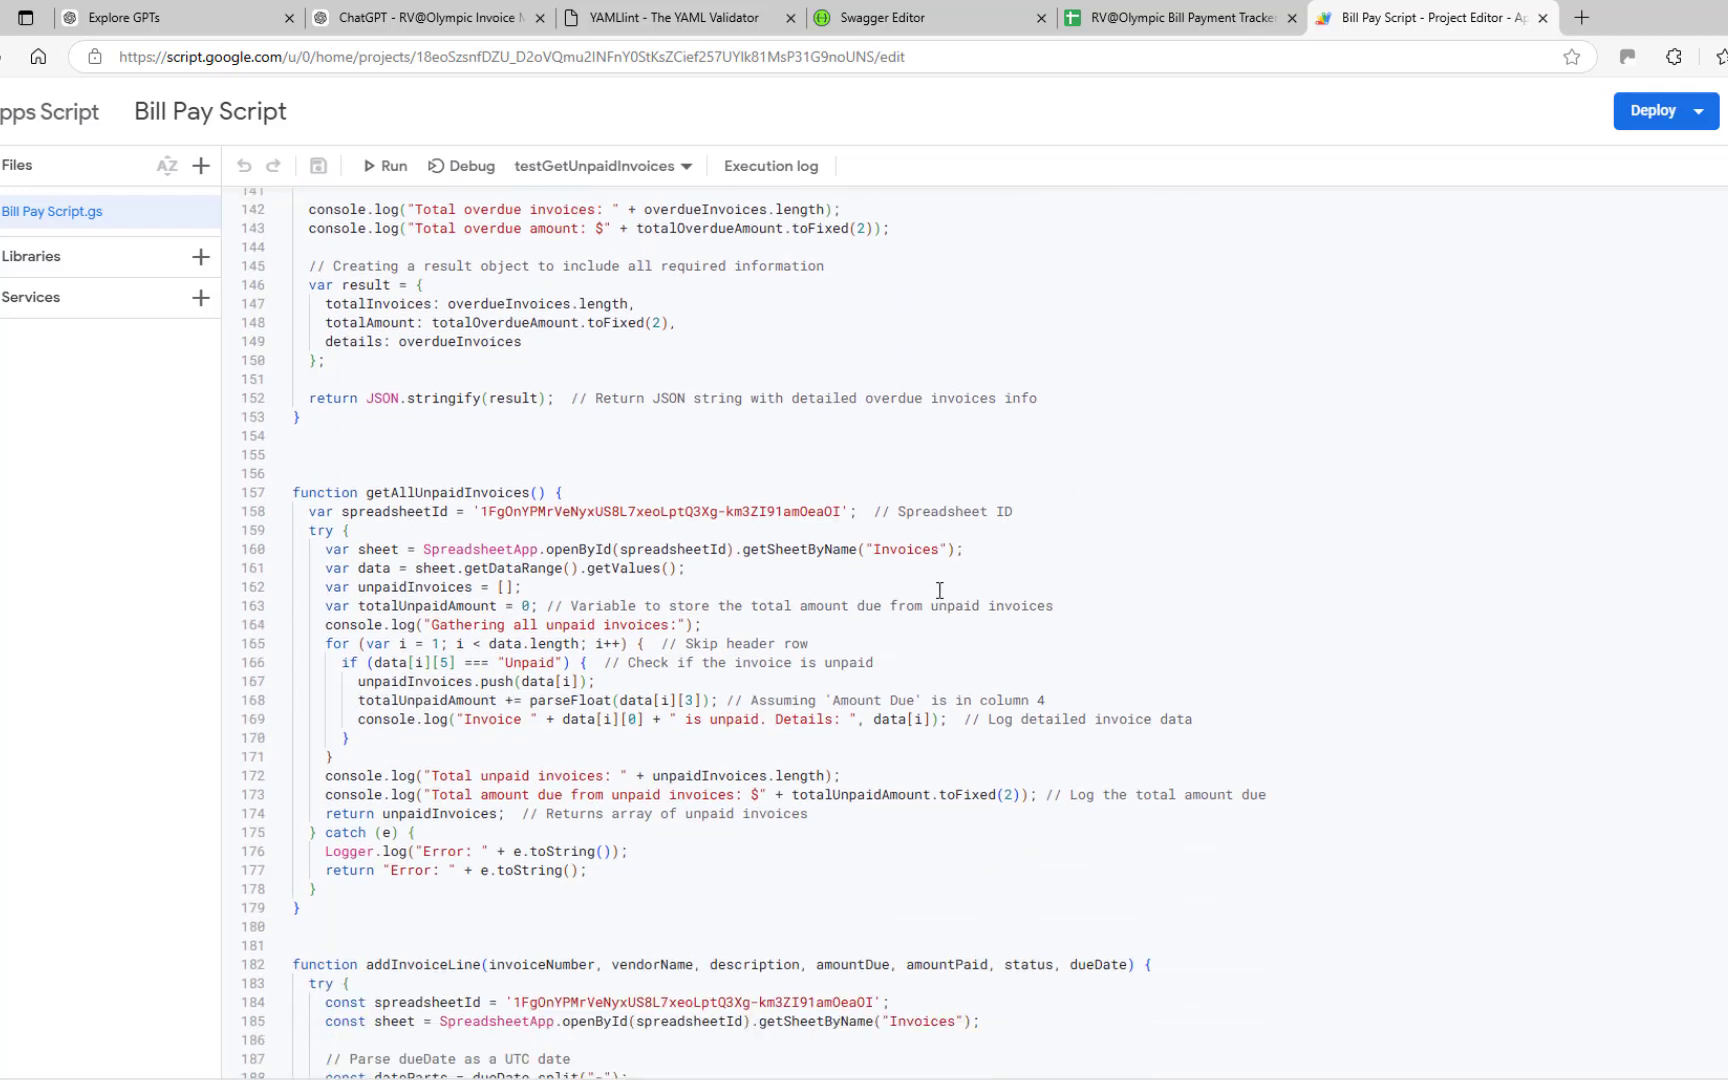
scroll(938, 590, down, 3)
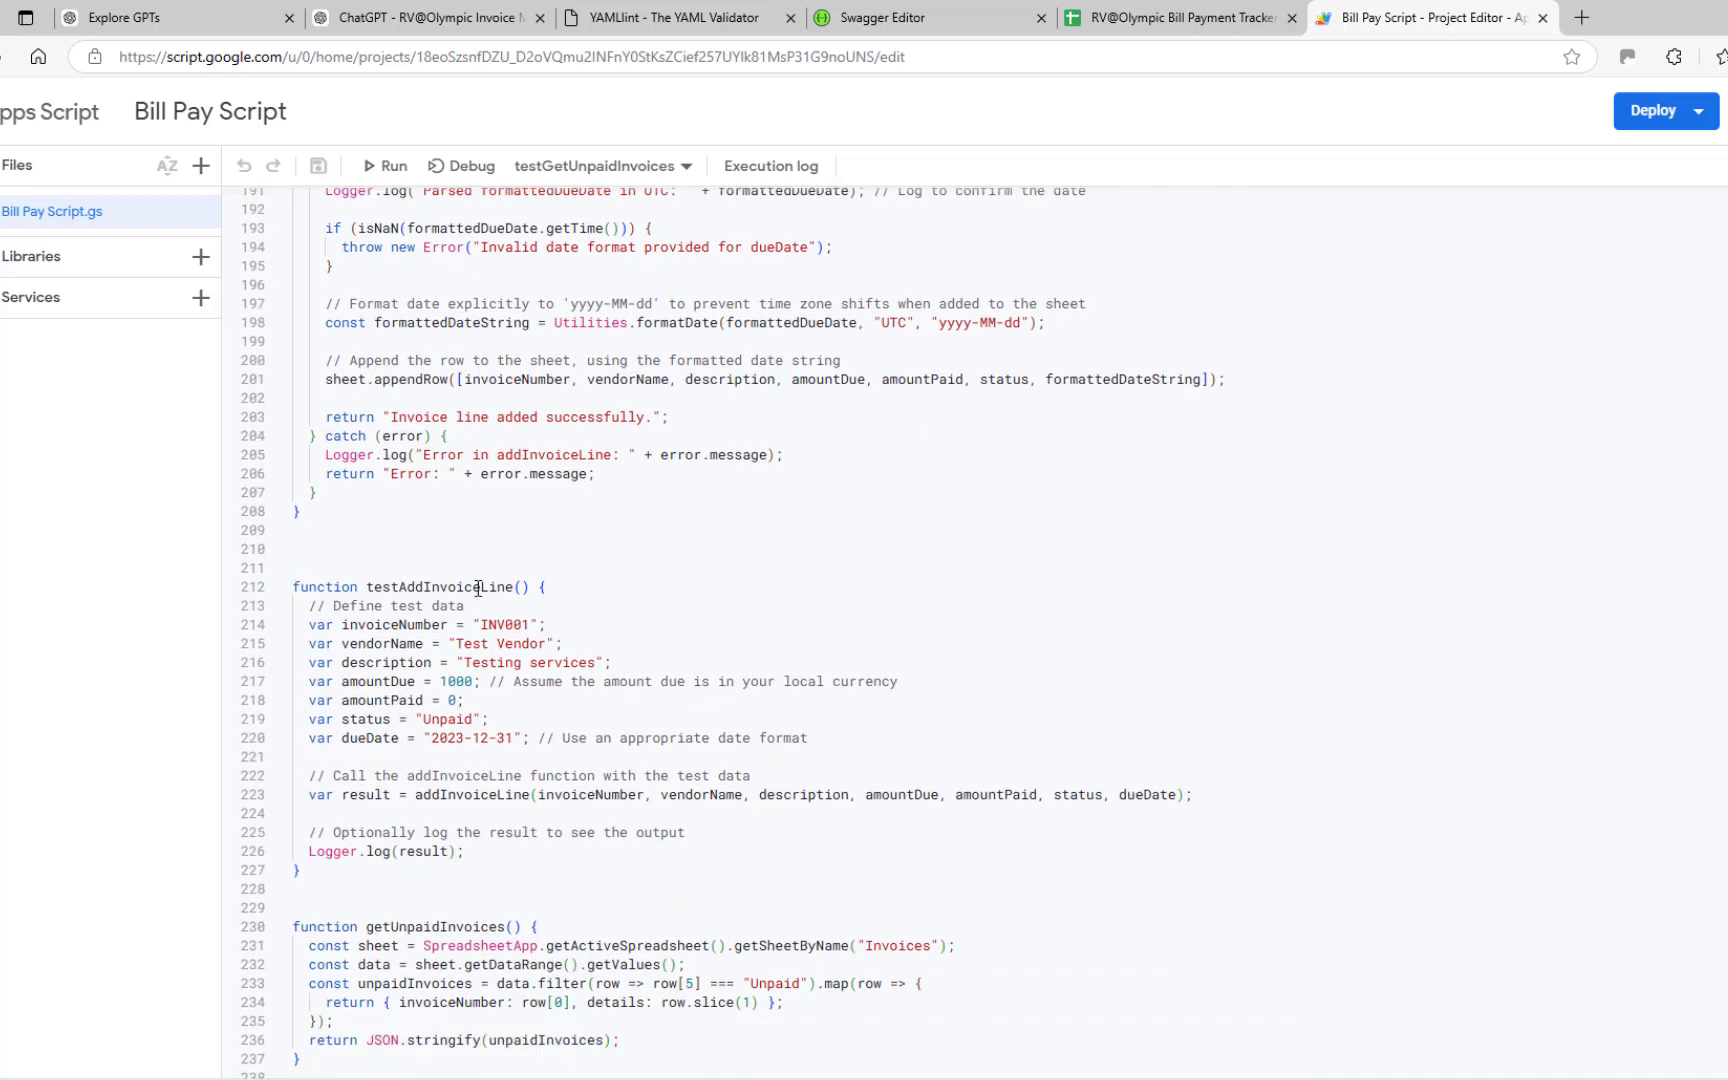
scroll(482, 586, up, 3)
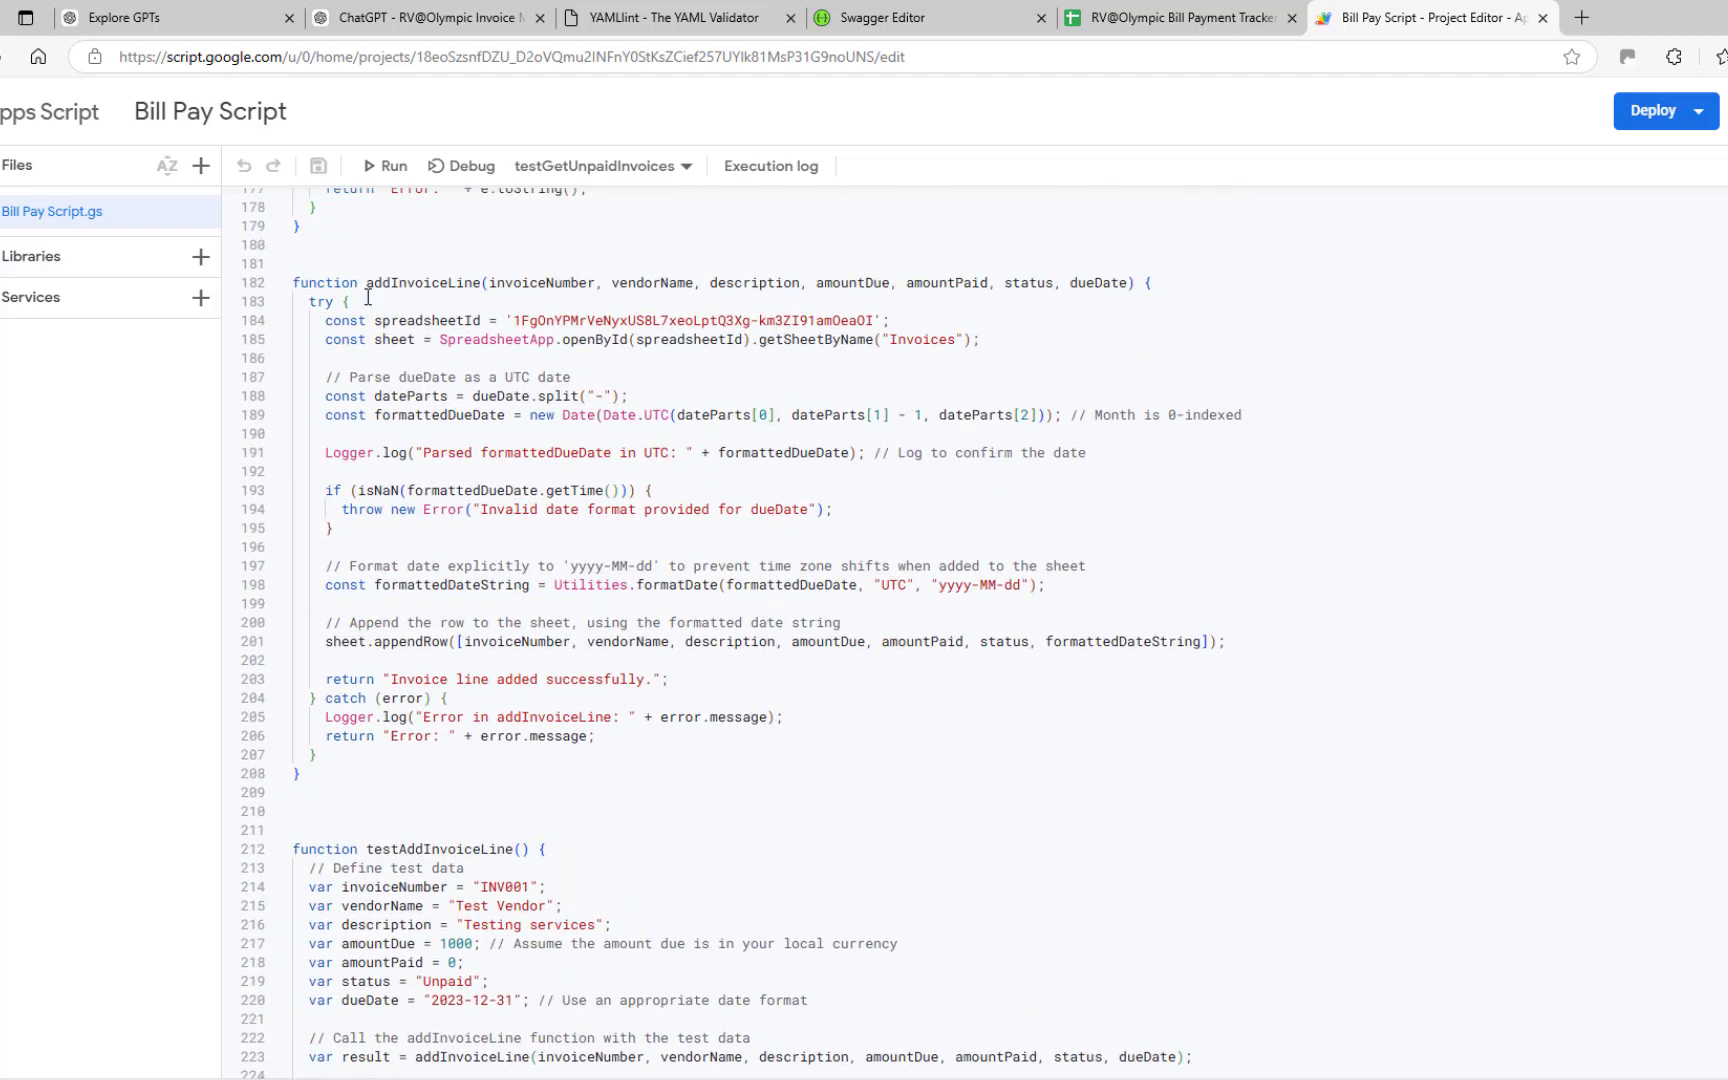
double_click(370, 289)
scroll(548, 611, down, 1)
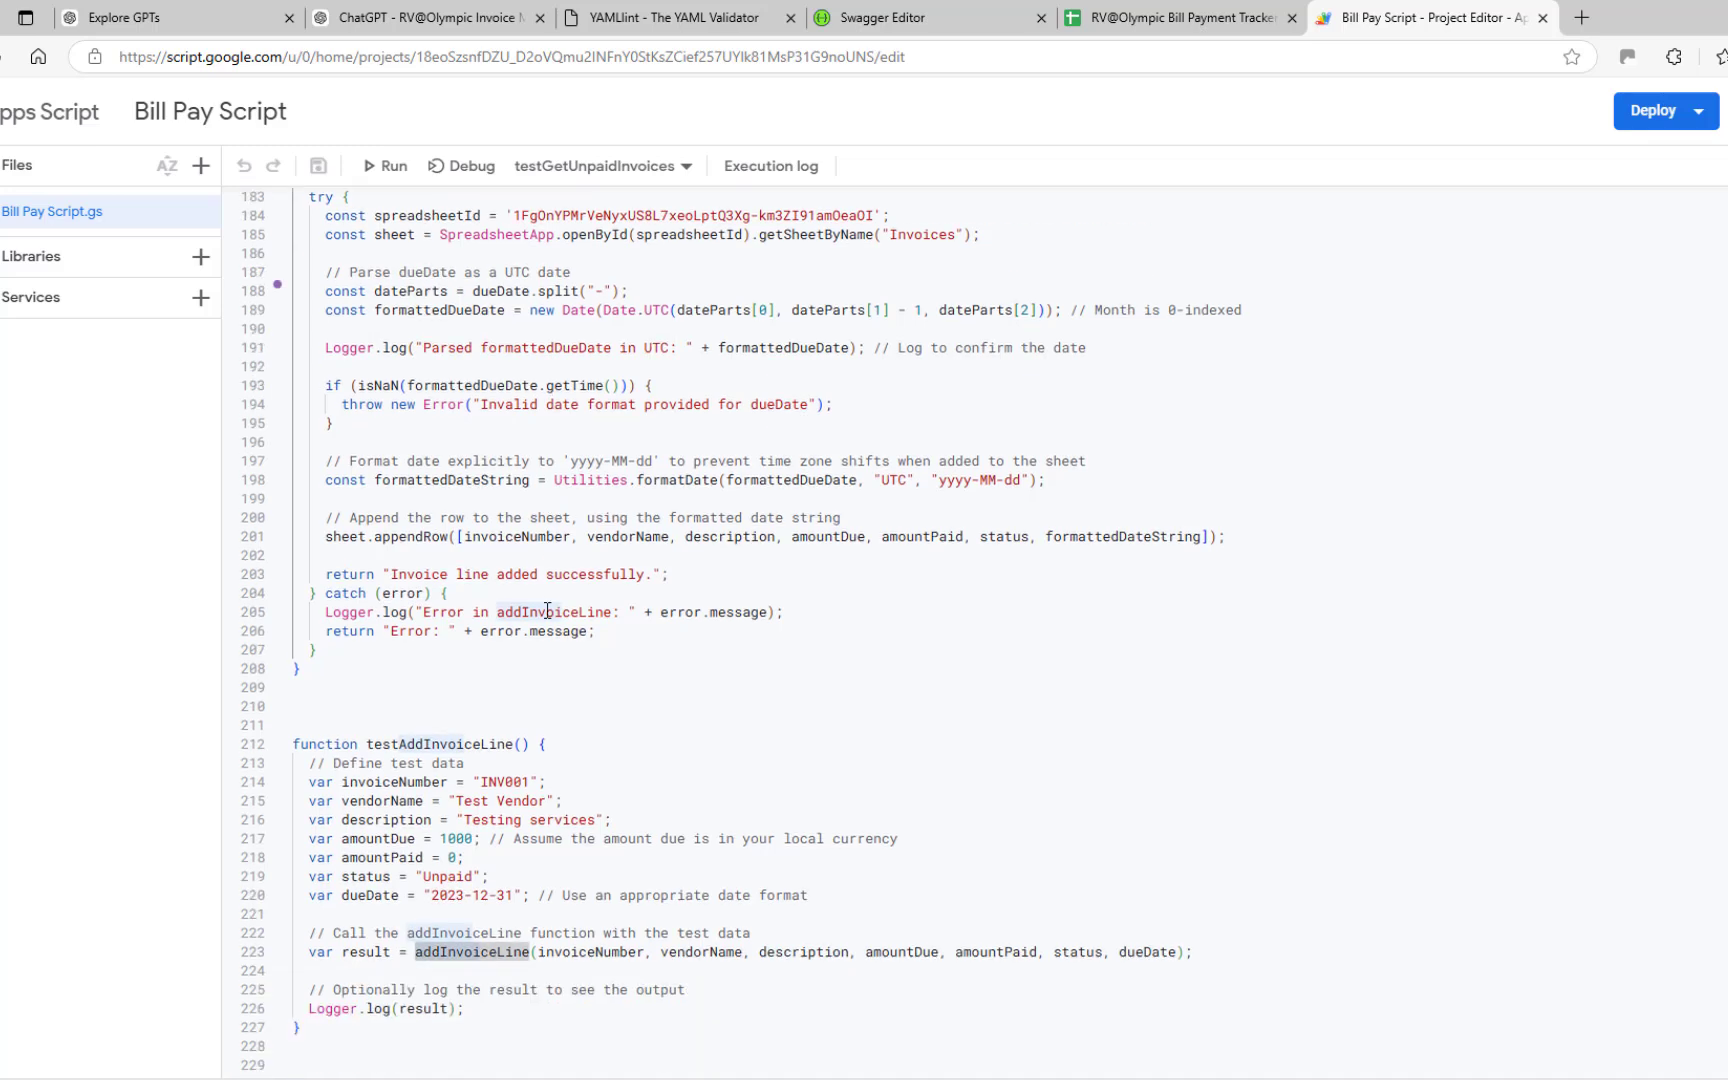
double_click(417, 743)
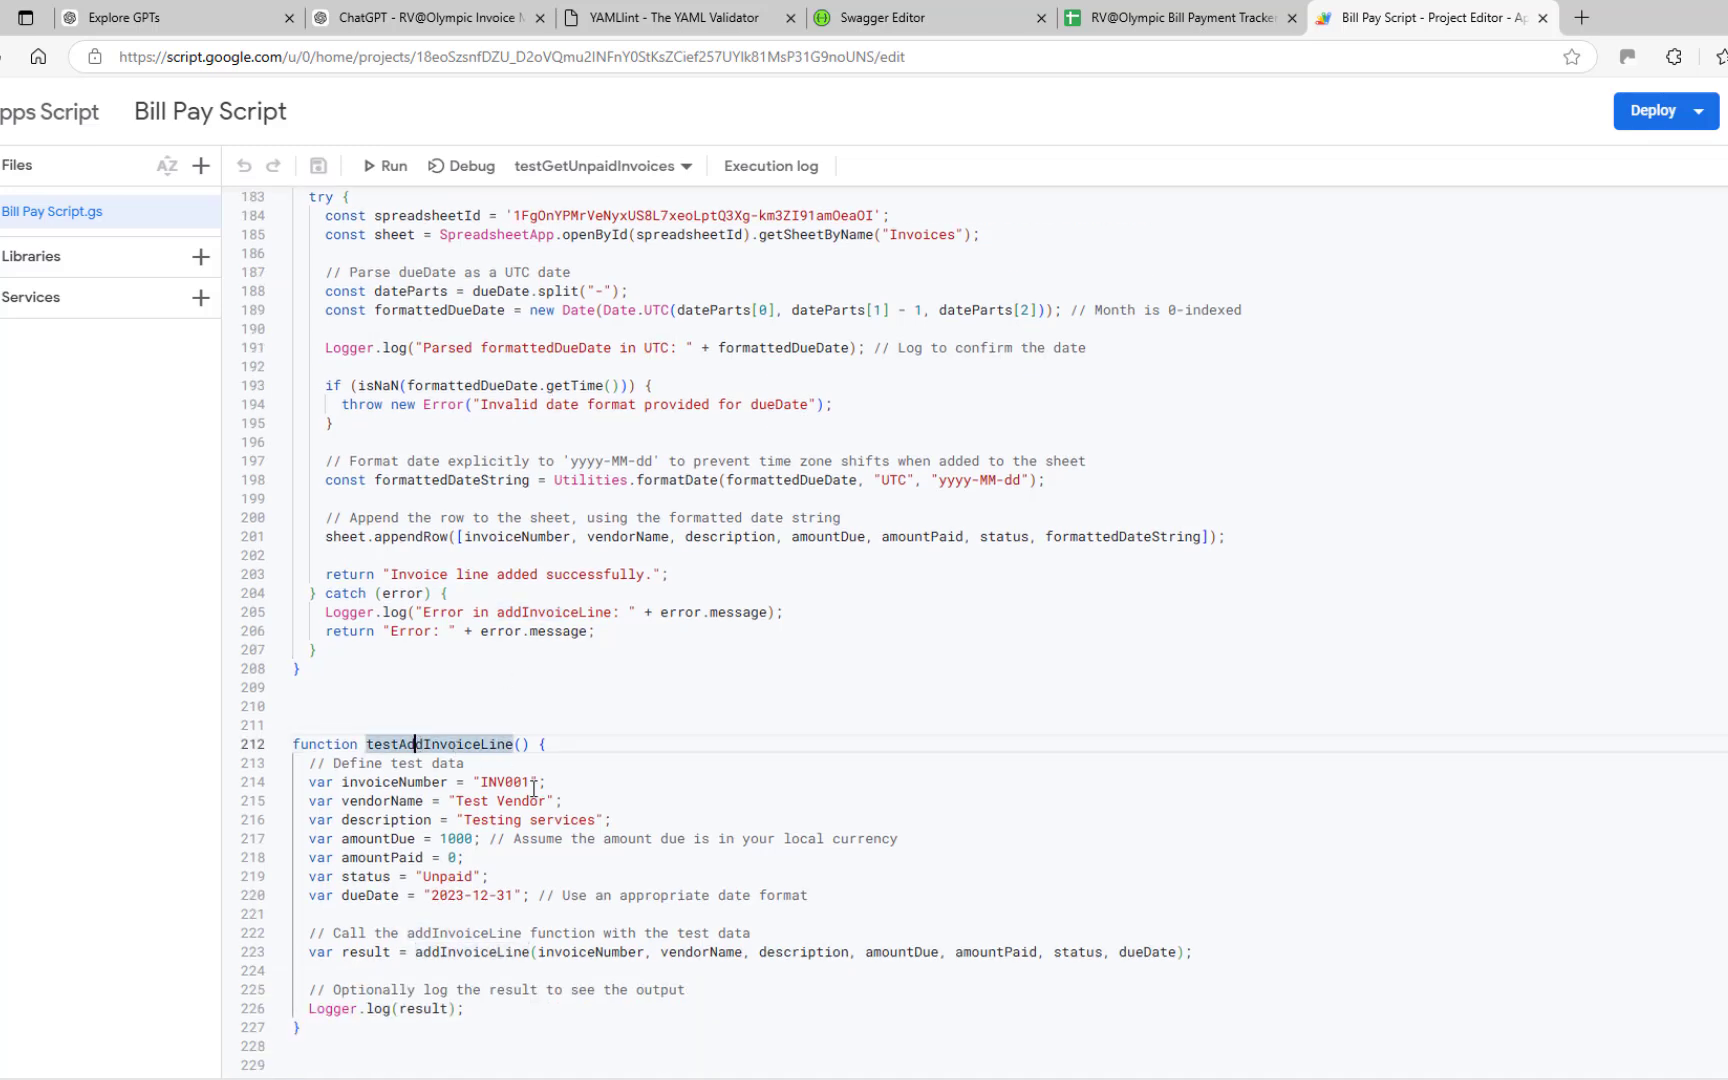
scroll(534, 789, down, 1)
double_click(498, 679)
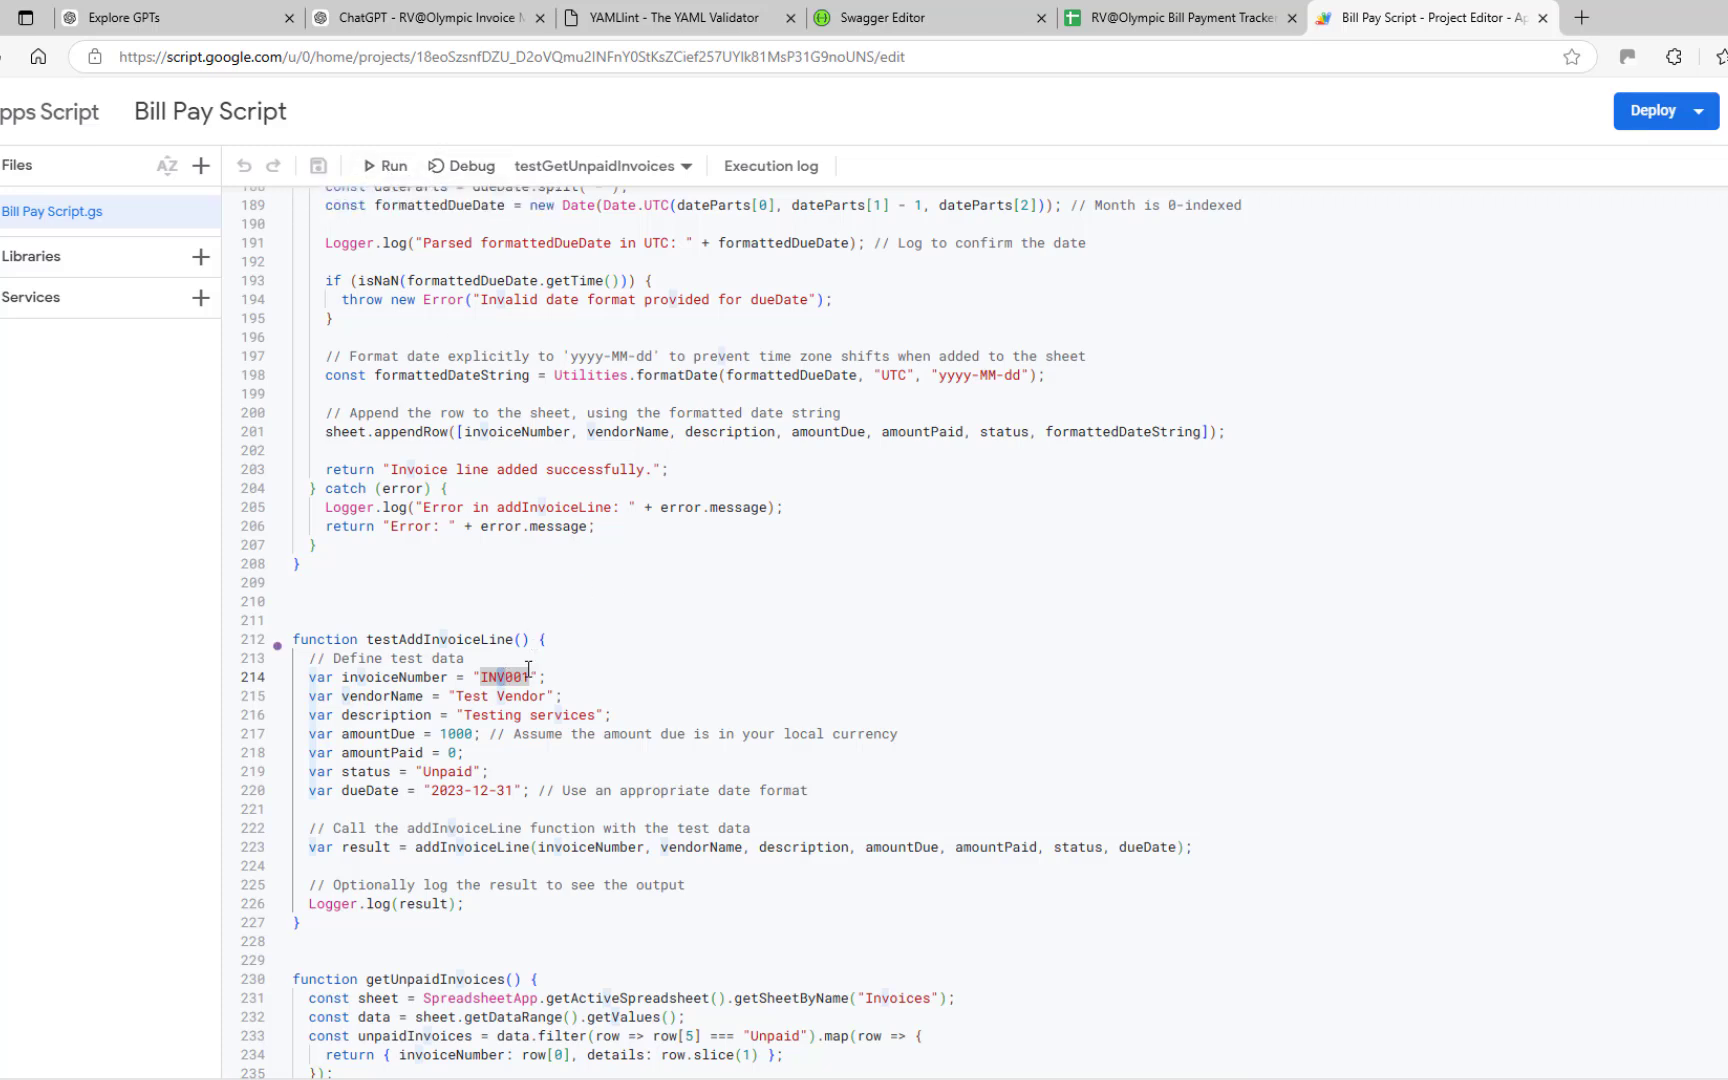
double_click(472, 696)
drag(497, 697, 504, 697)
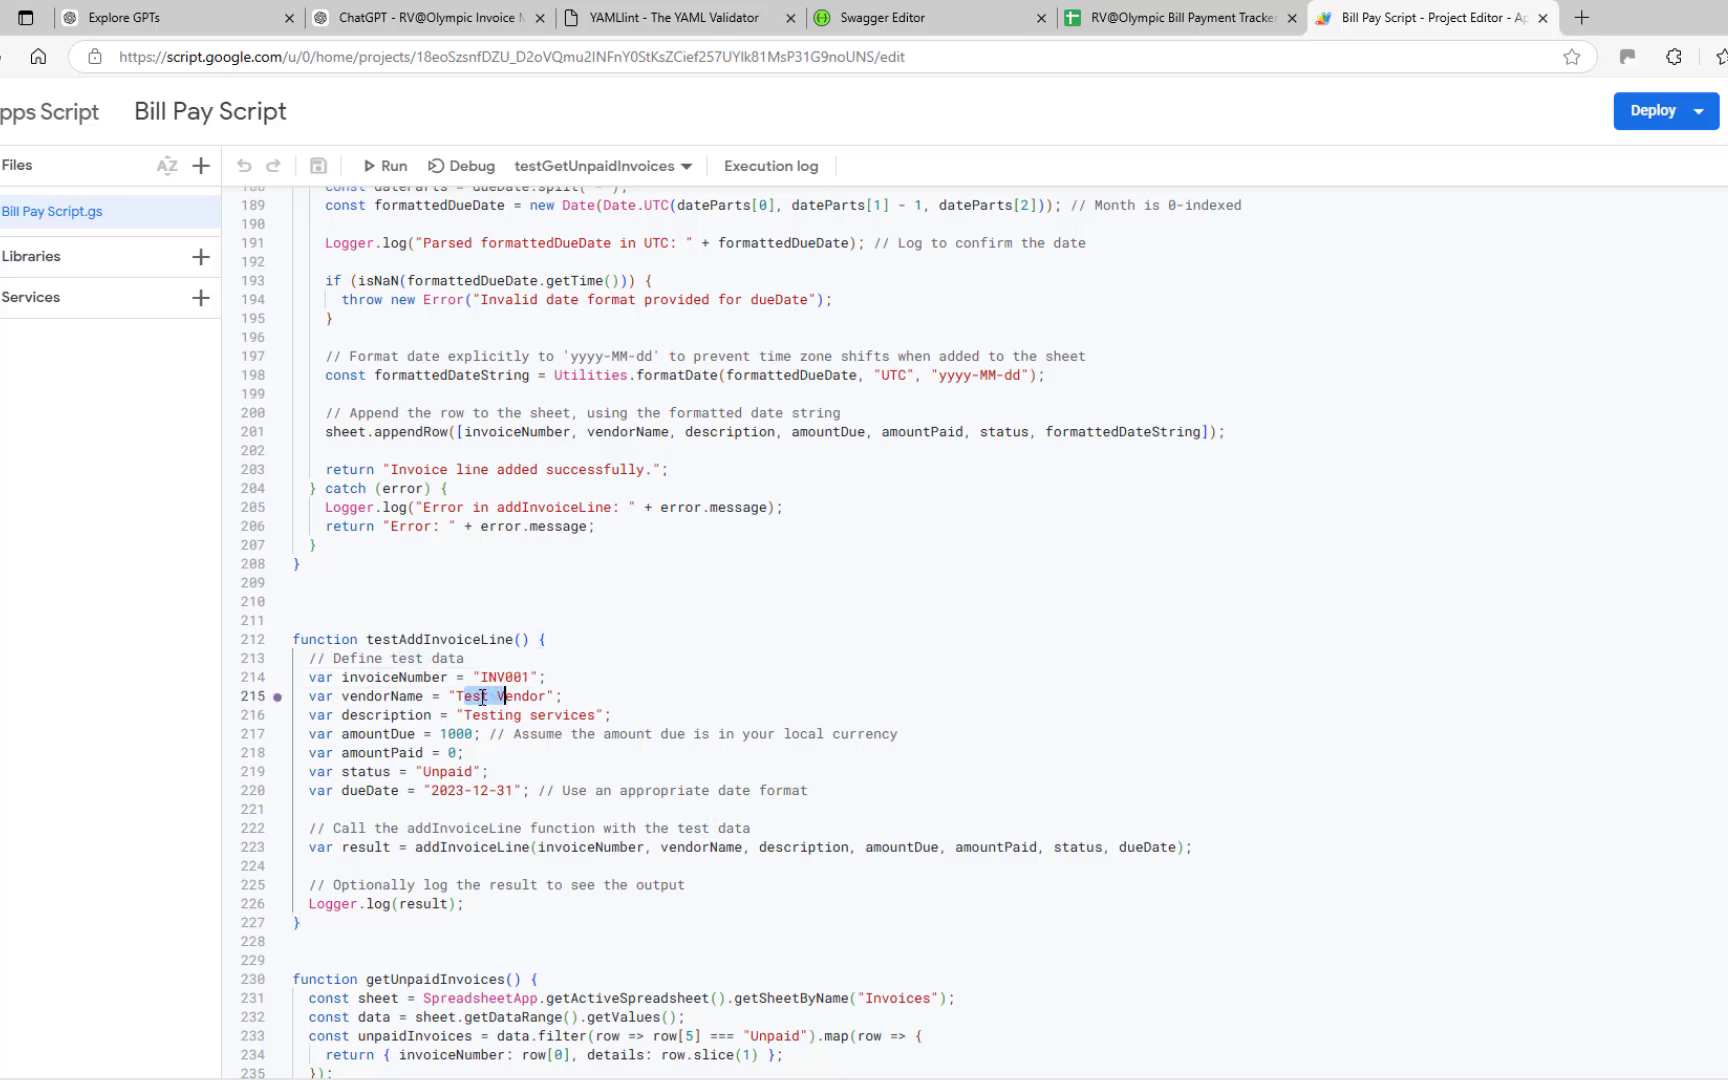
Step: In the testAddInvoiceLine test data, set the invoice number to INV100 and the vendor name to Test Vendor X
click(483, 697)
key(Left)
key(Up)
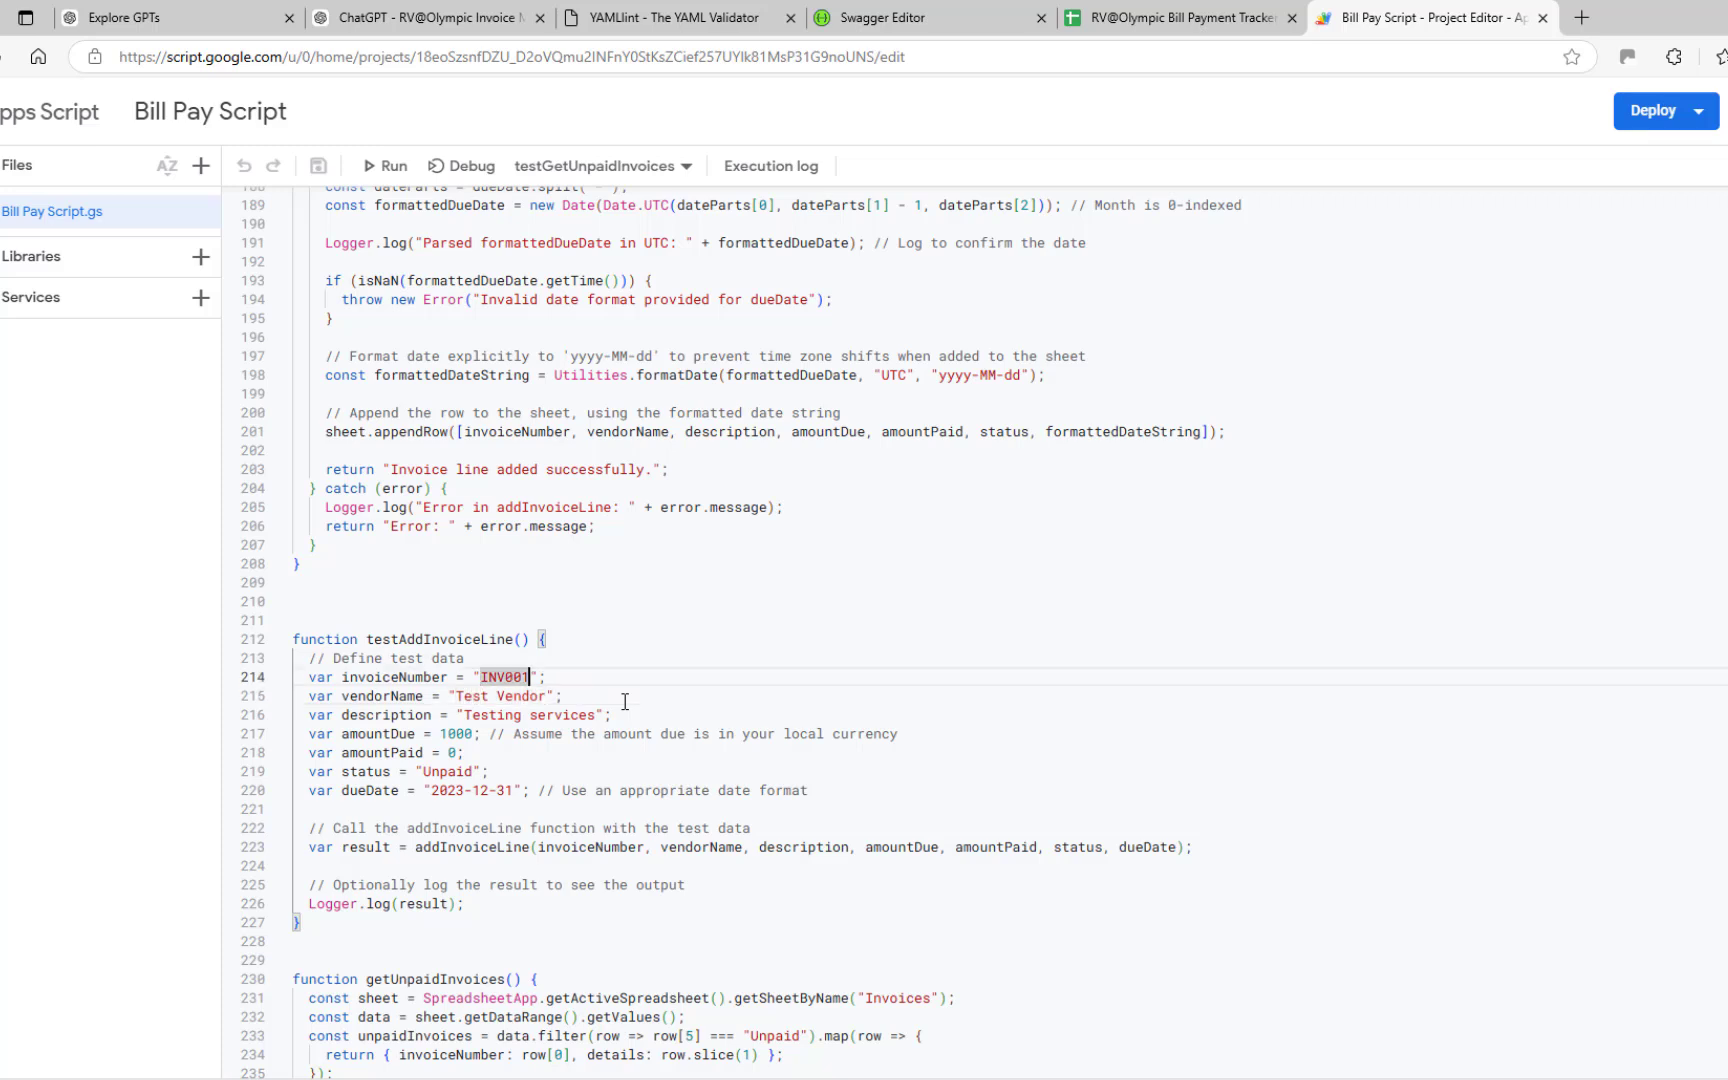
key(Right)
key(Right)
key(BackSpace)
key(BackSpace)
key(BackSpace)
text(100)
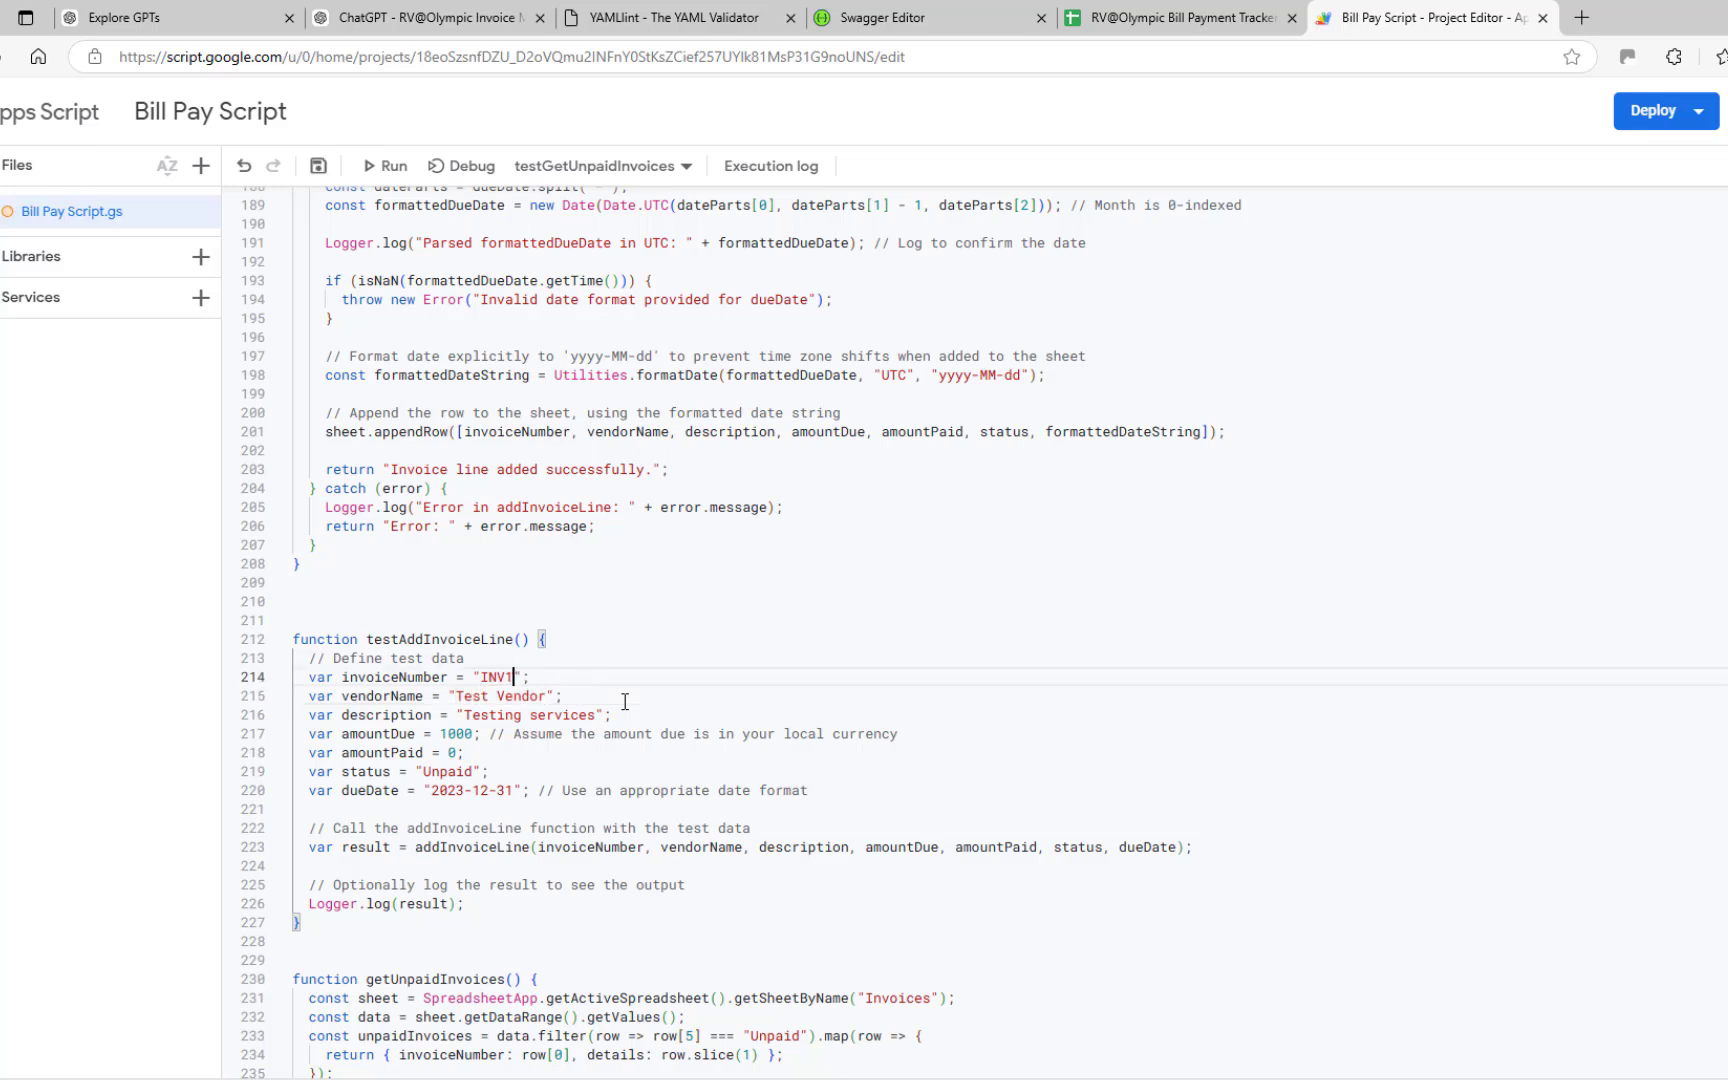
key(Down)
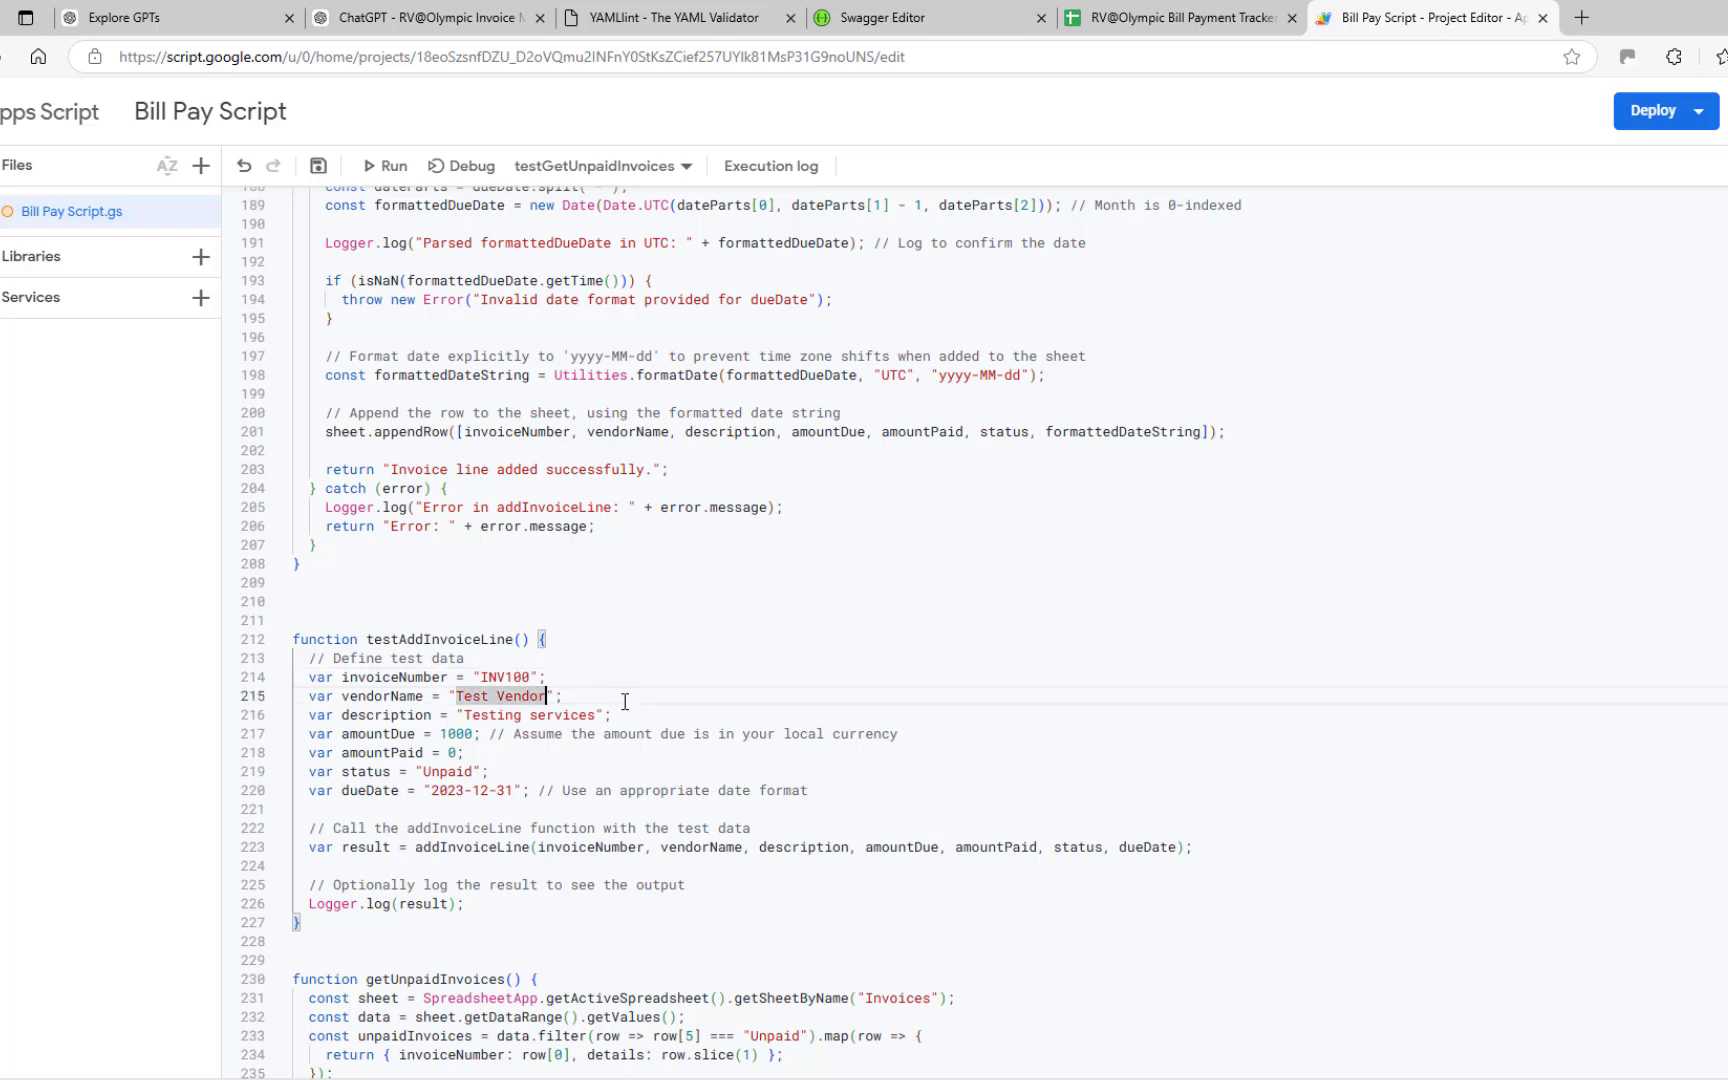
text(X)
Step: Set the due date in the testAddInvoiceLine test data to 2024-12-31
key(Down)
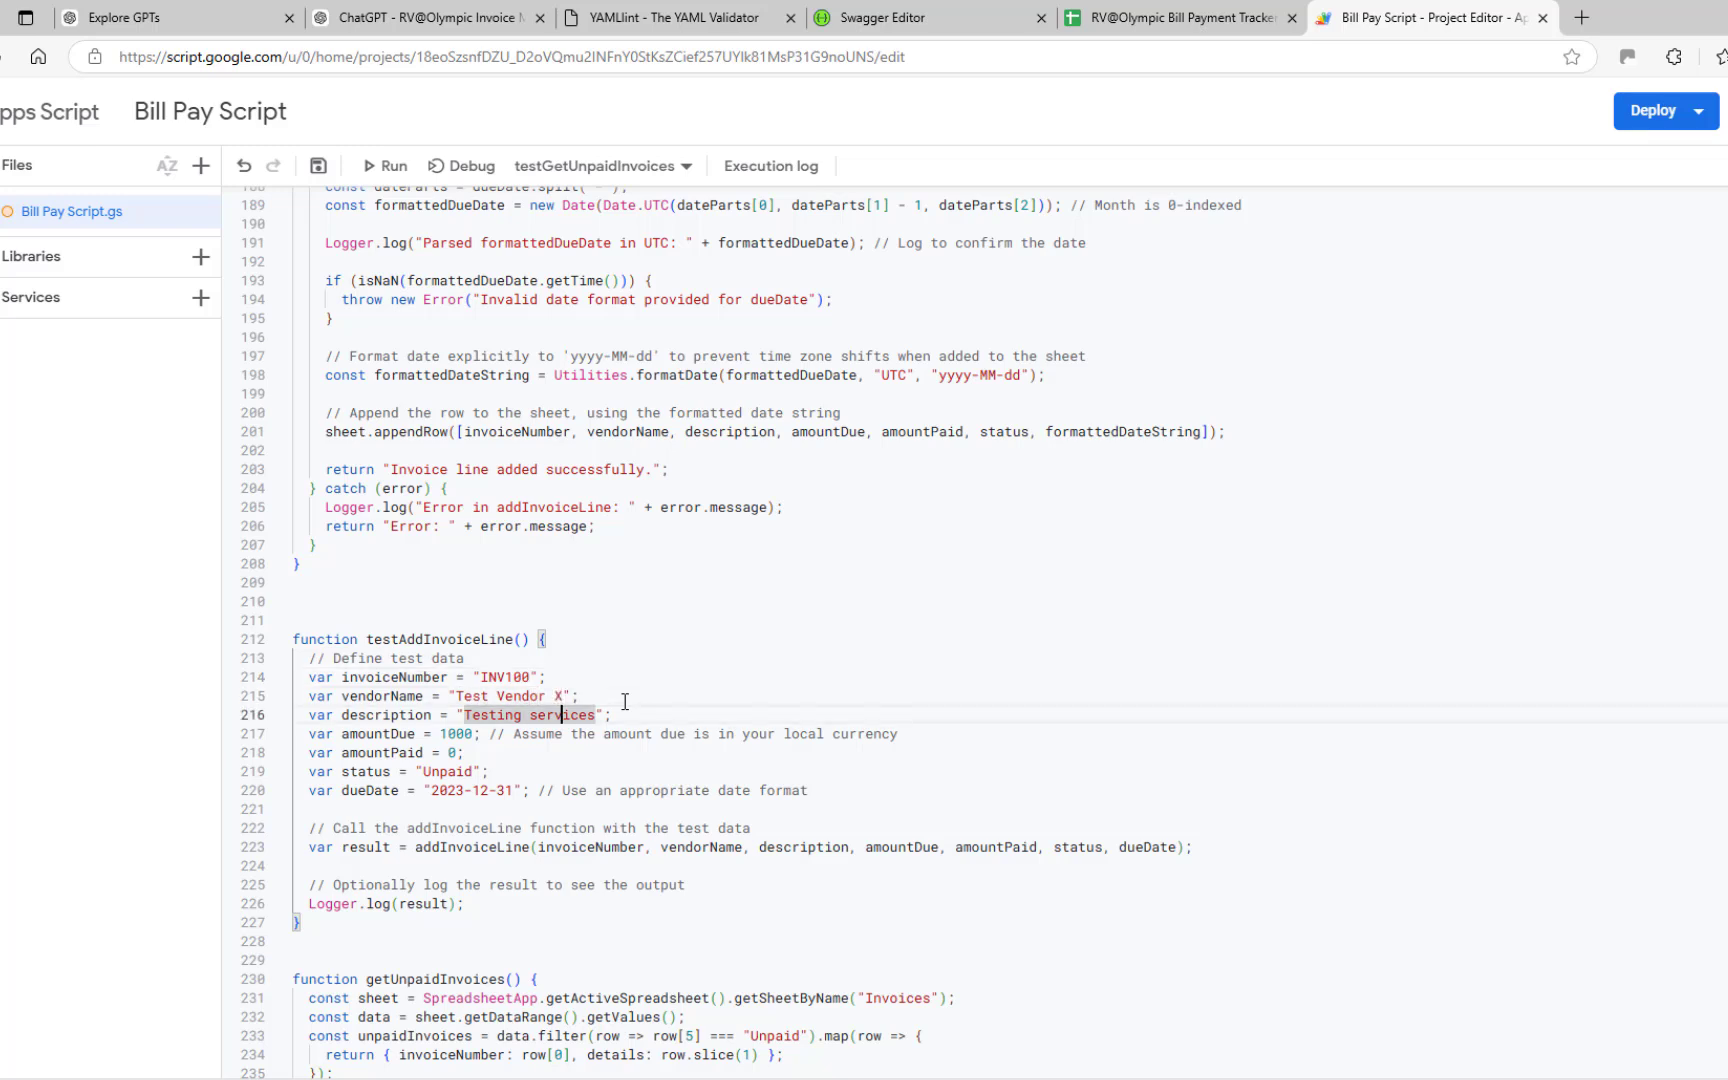
key(Down)
key(Down)
key(Left)
key(Up)
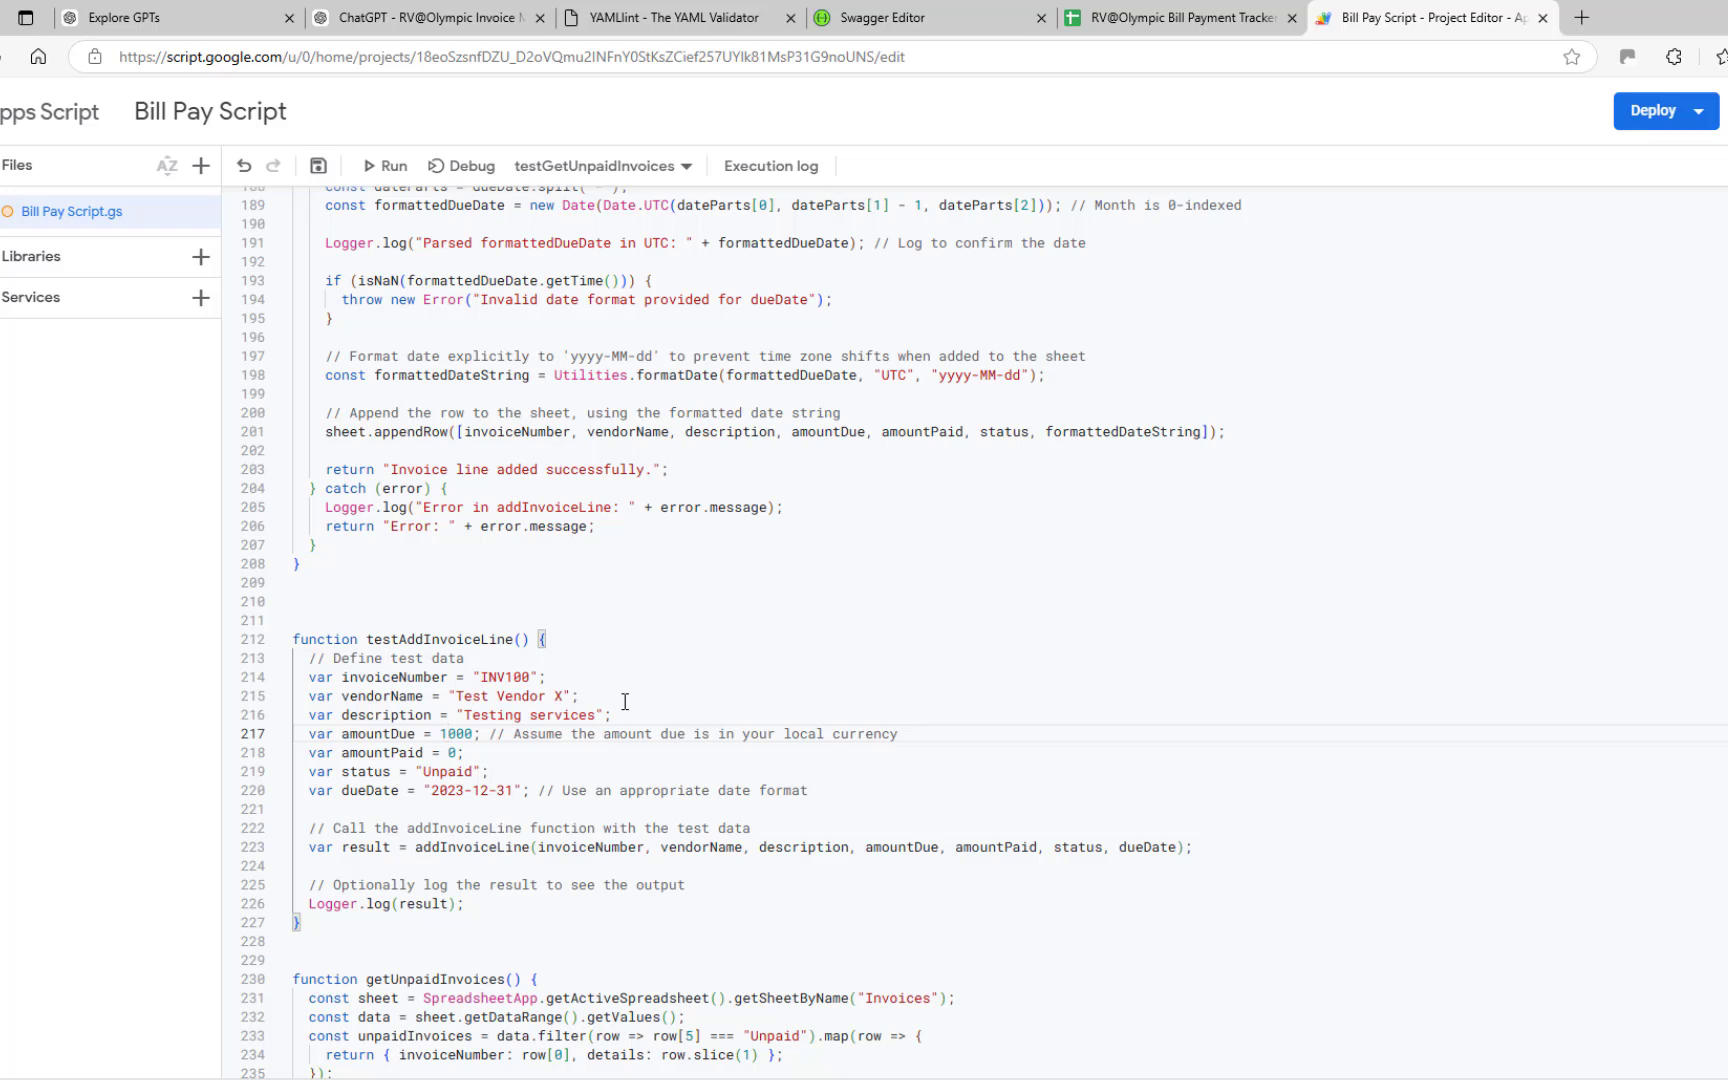
key(Down)
key(Down)
key(Down)
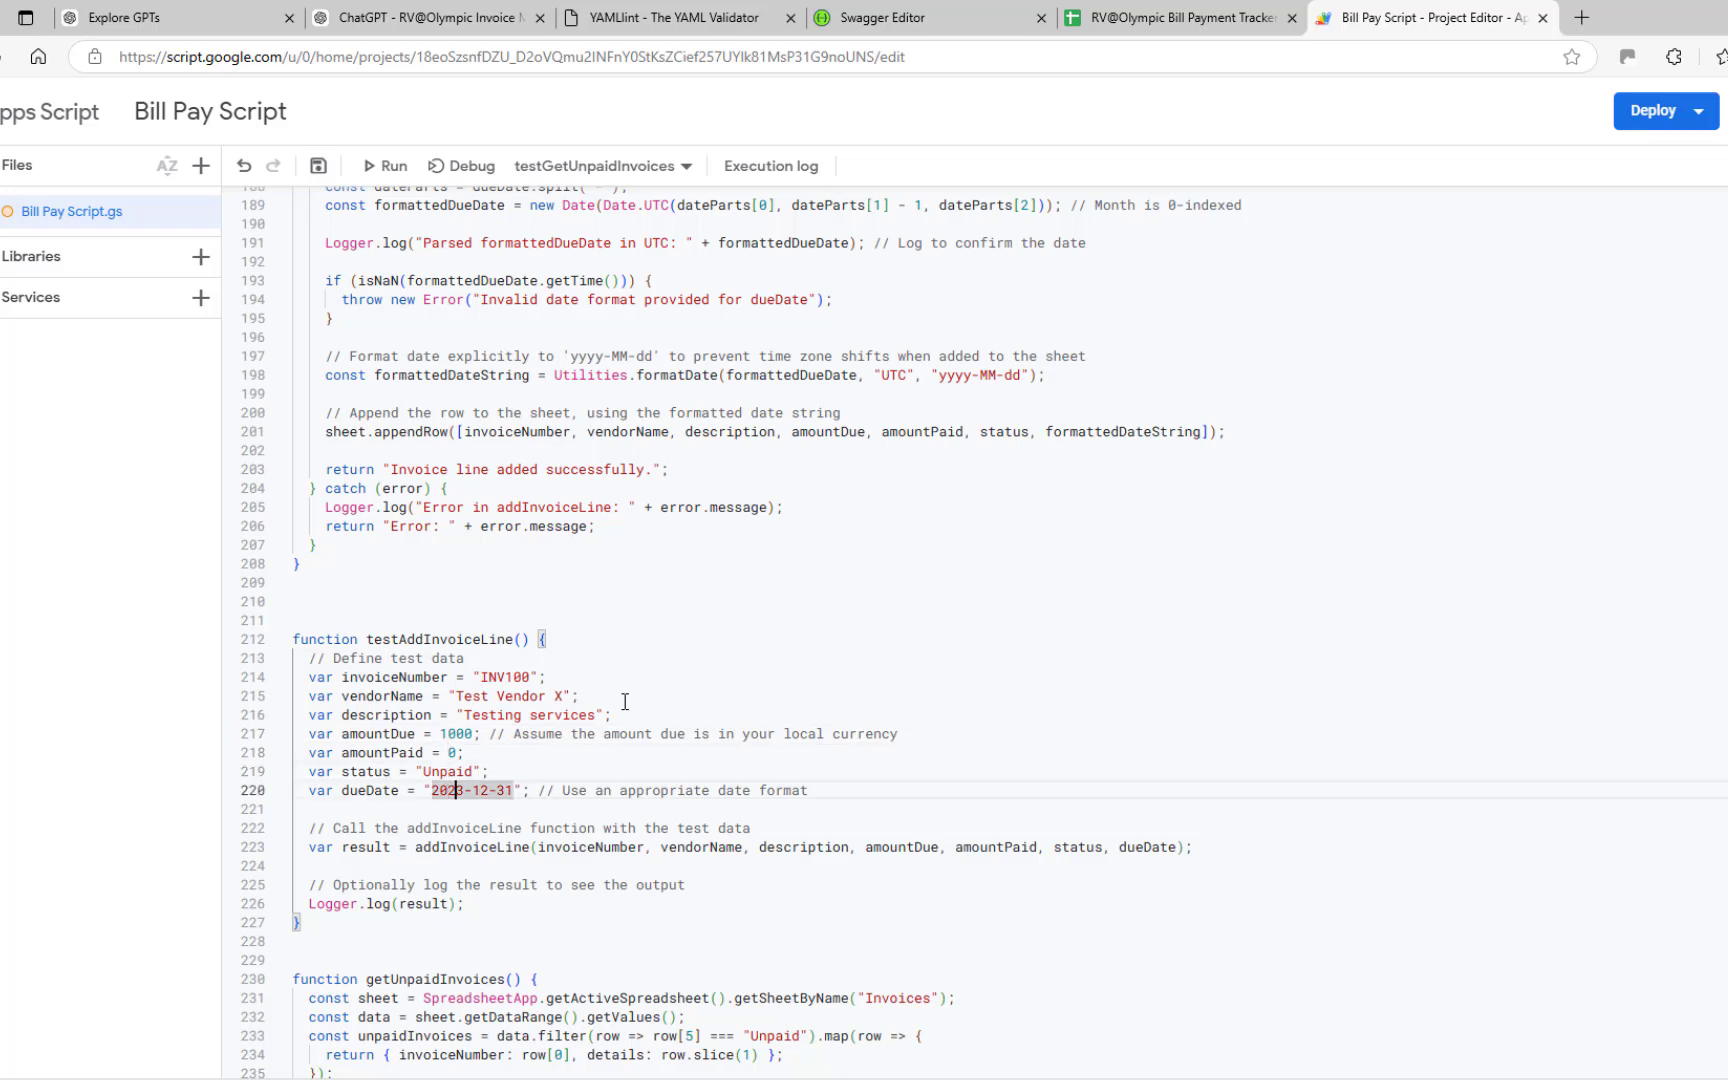
key(BackSpace)
text(4)
Step: Select testAddInvoiceLine as the function and run it to append the test invoice to the sheet
click(688, 168)
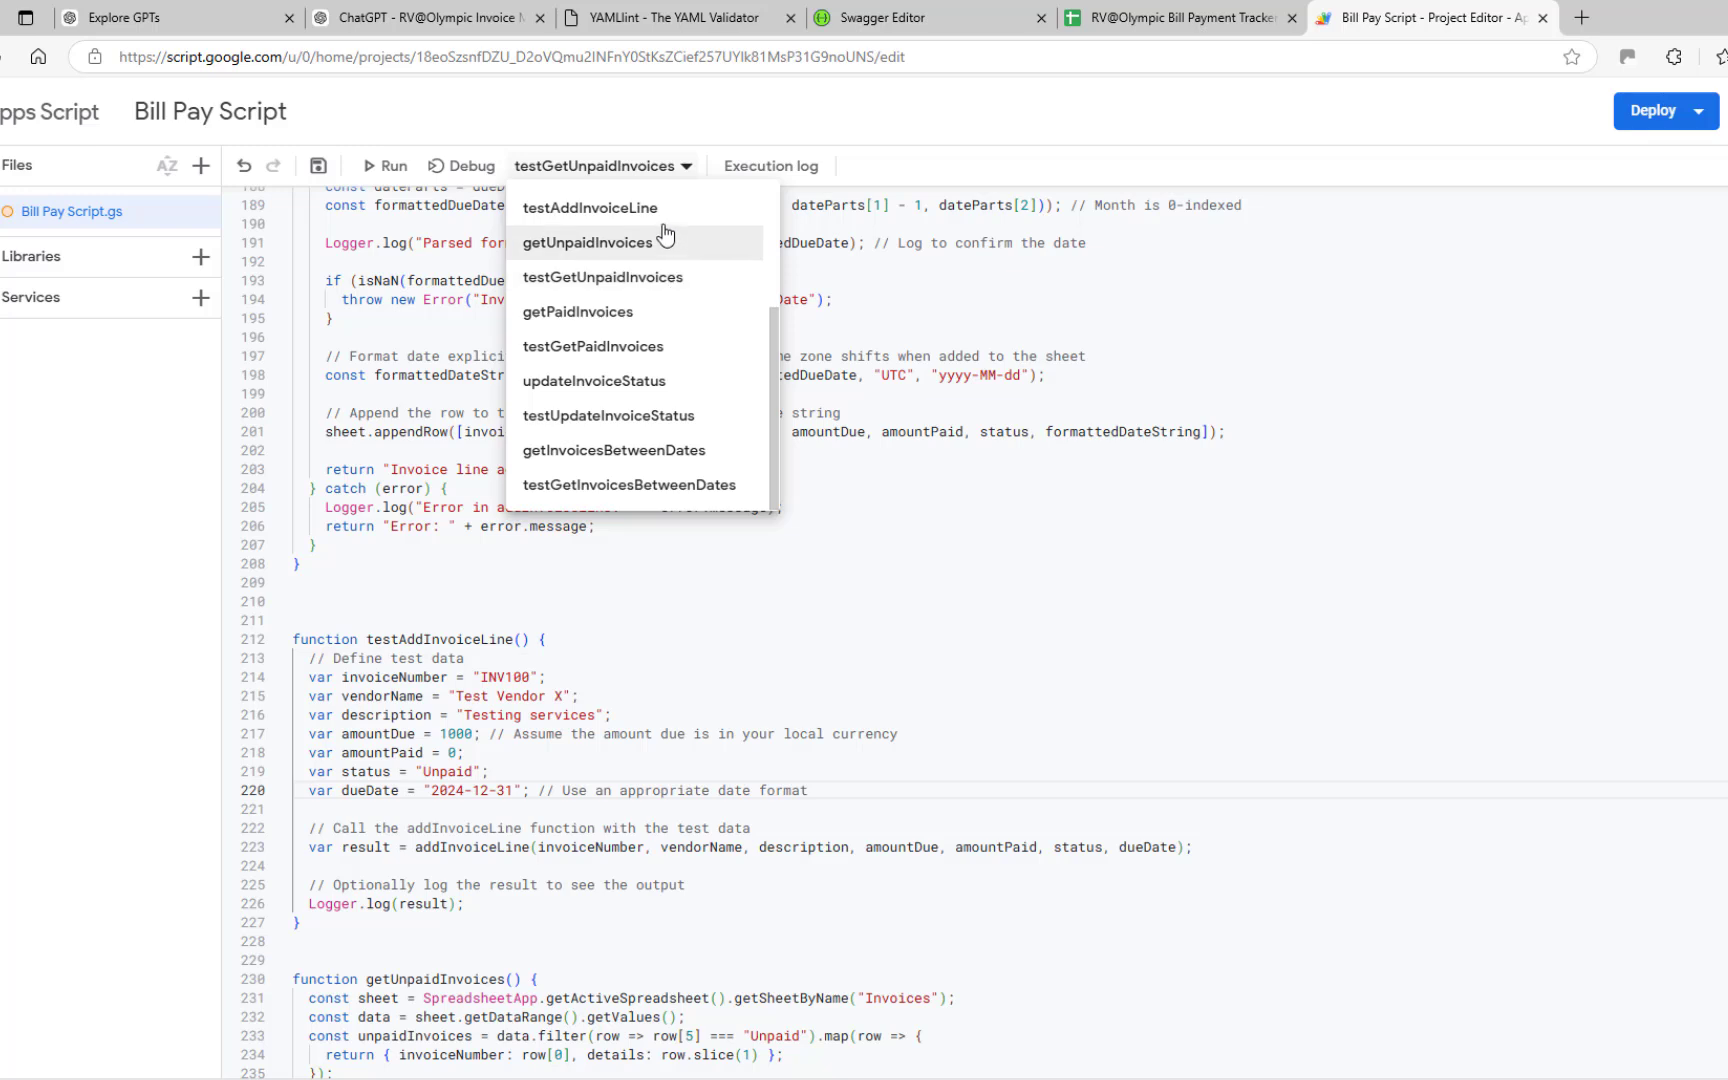
click(610, 208)
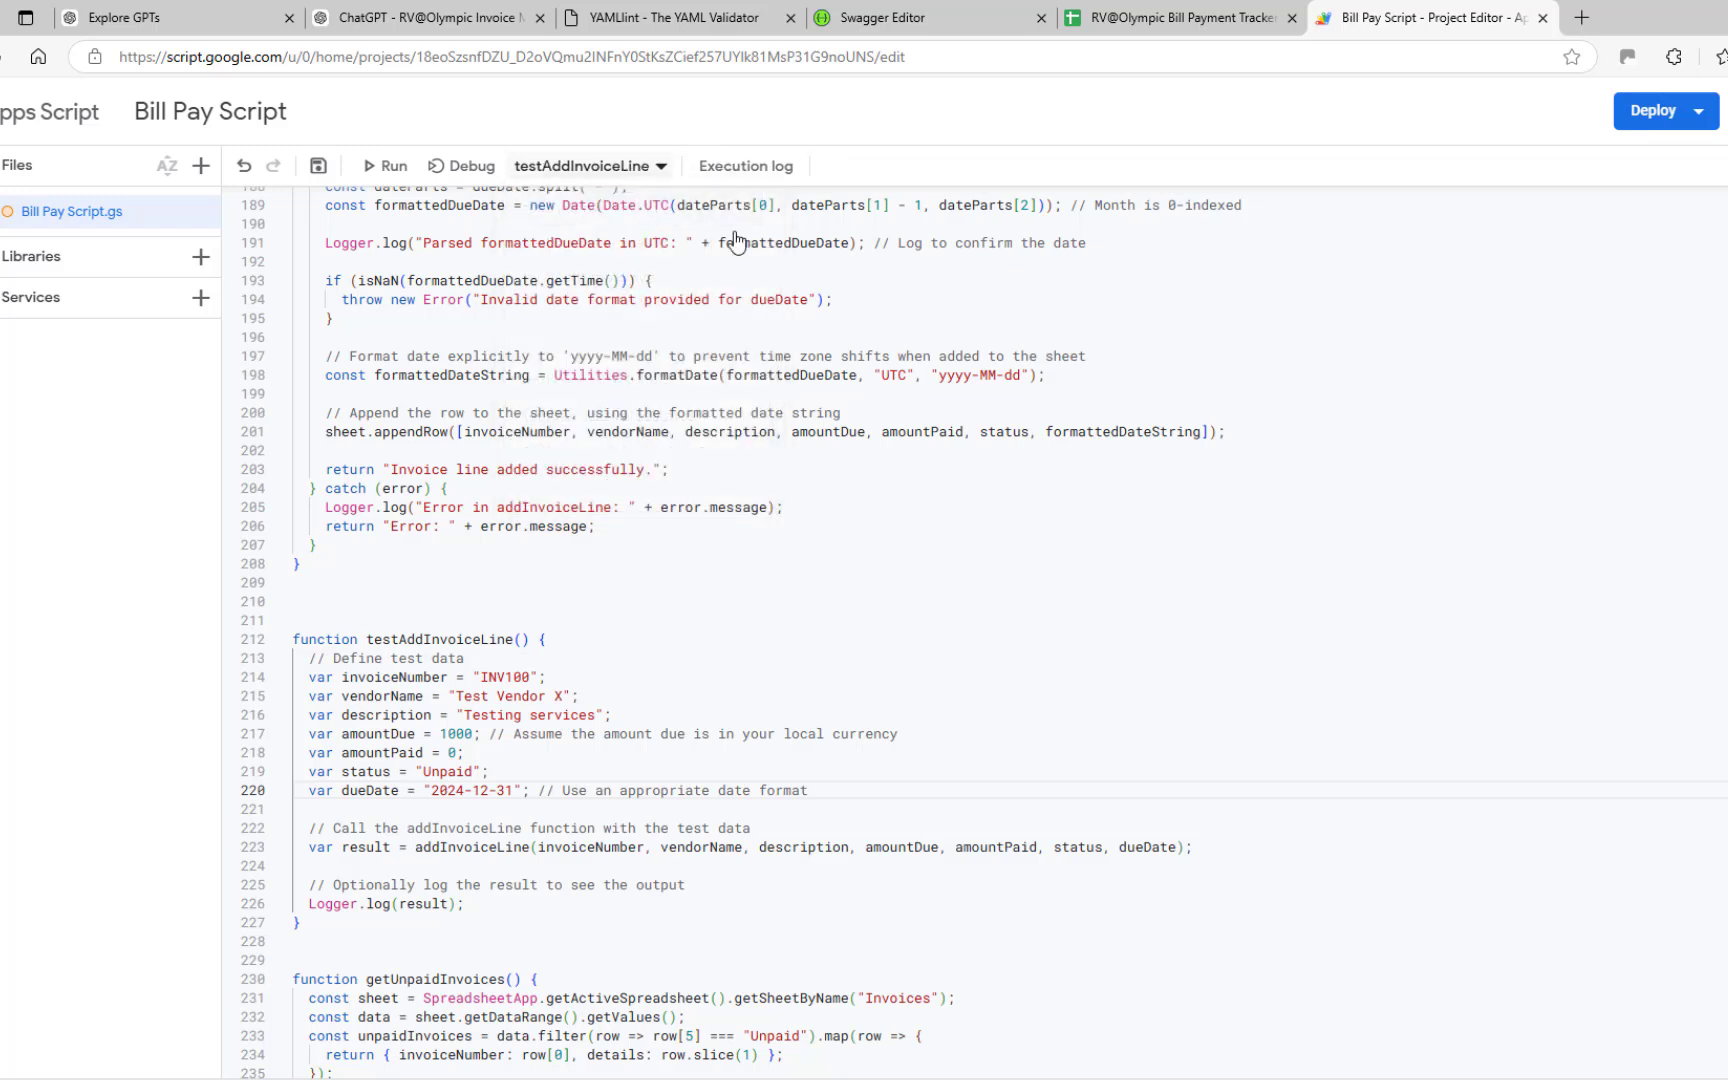
click(387, 166)
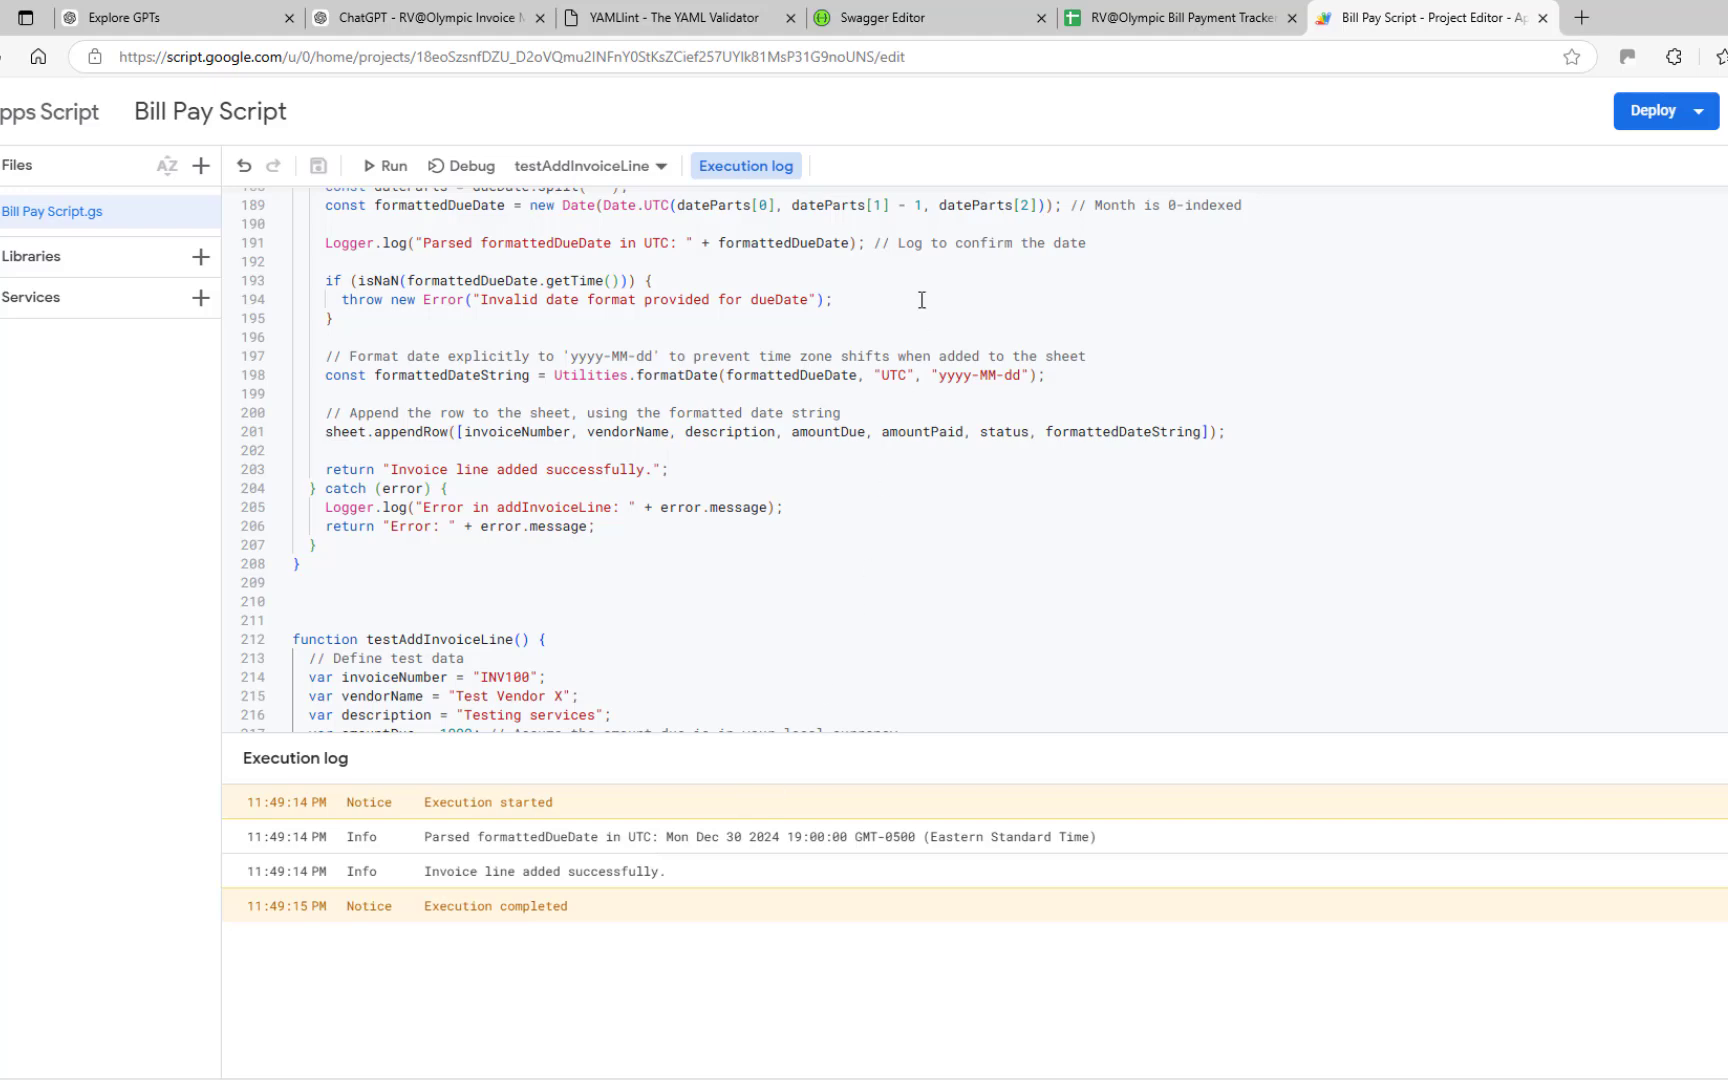
Step: Switch to the Bill Payment Tracker spreadsheet and check the invoice number, vendor, details, amount due and due date of the INV100 row
click(1164, 14)
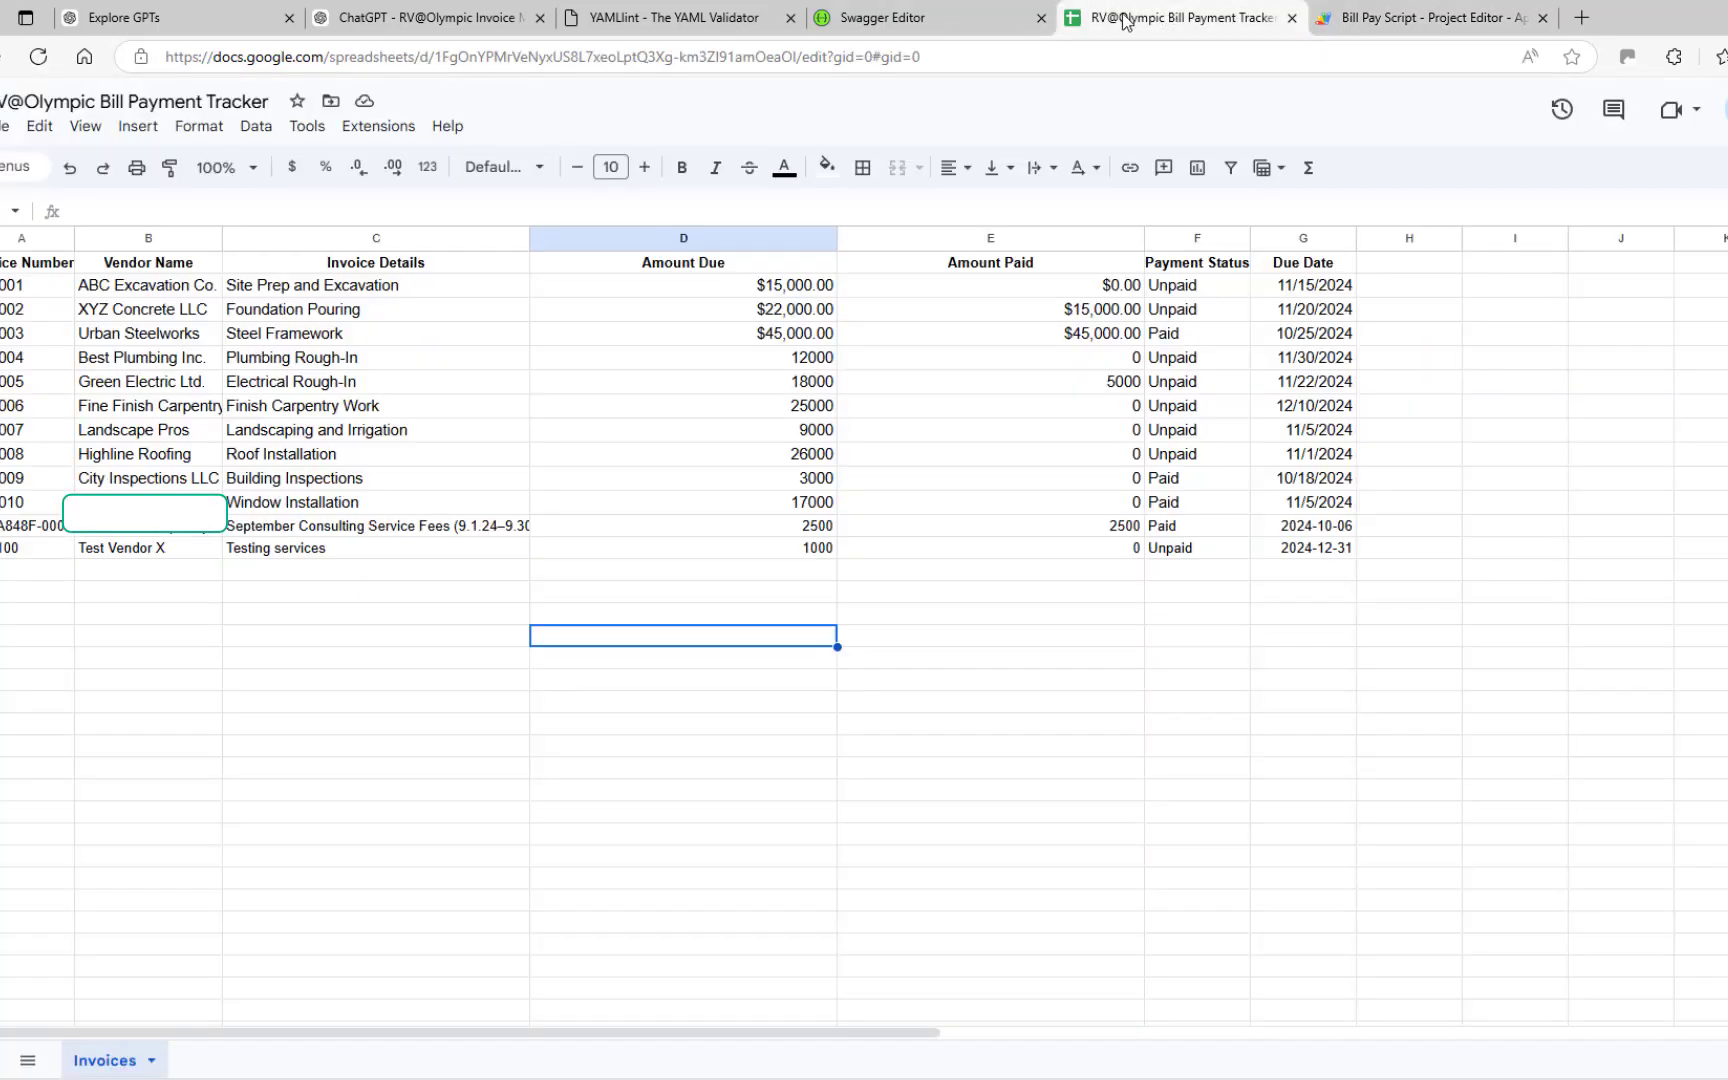
click(49, 549)
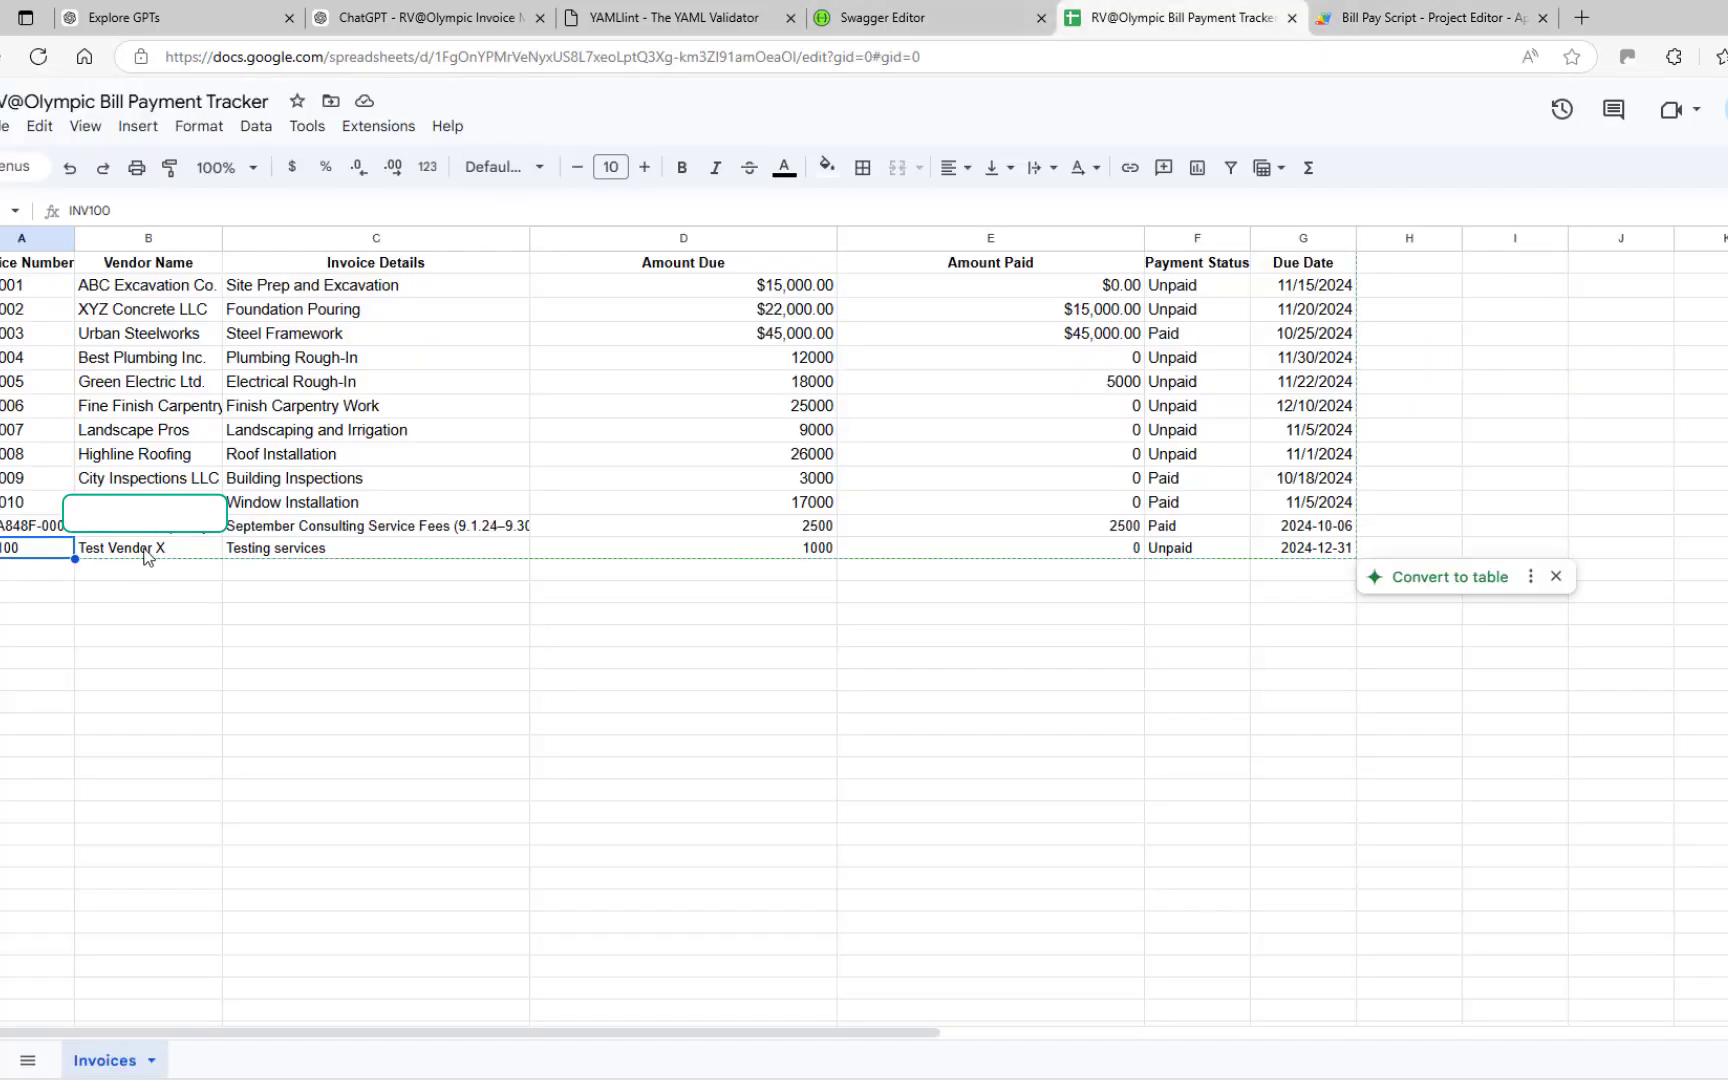
click(96, 556)
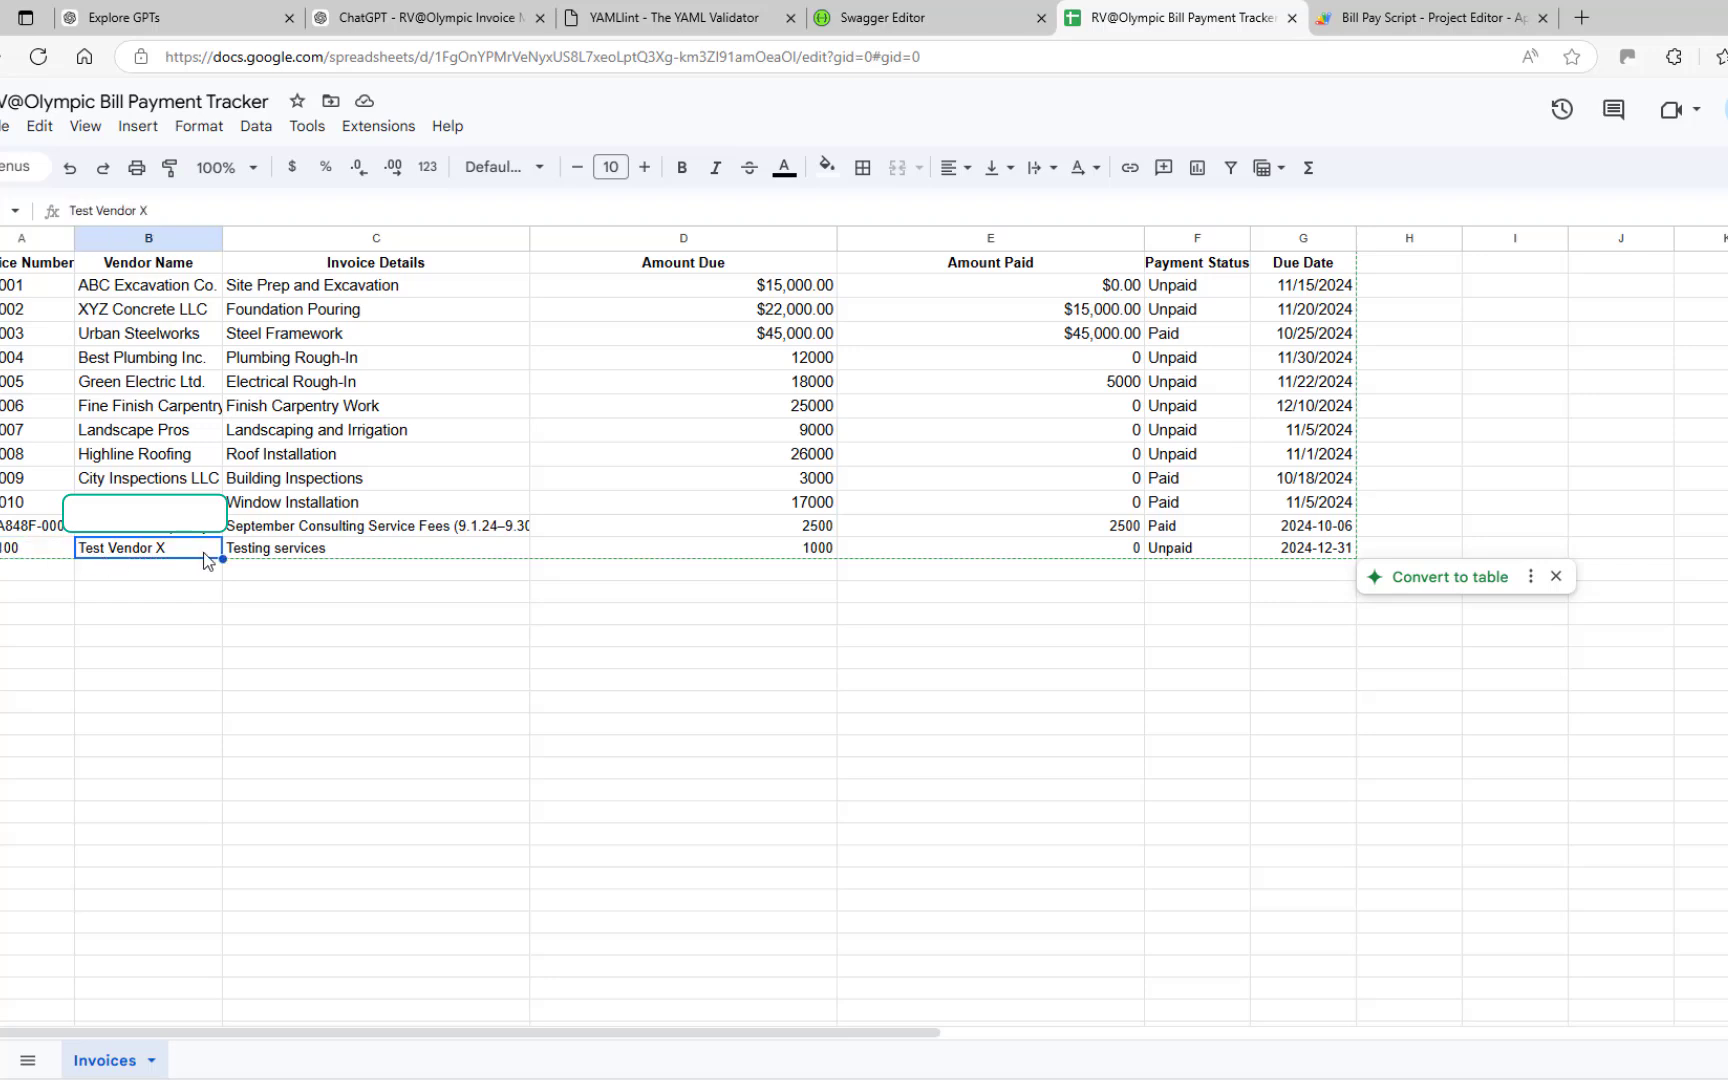
click(281, 548)
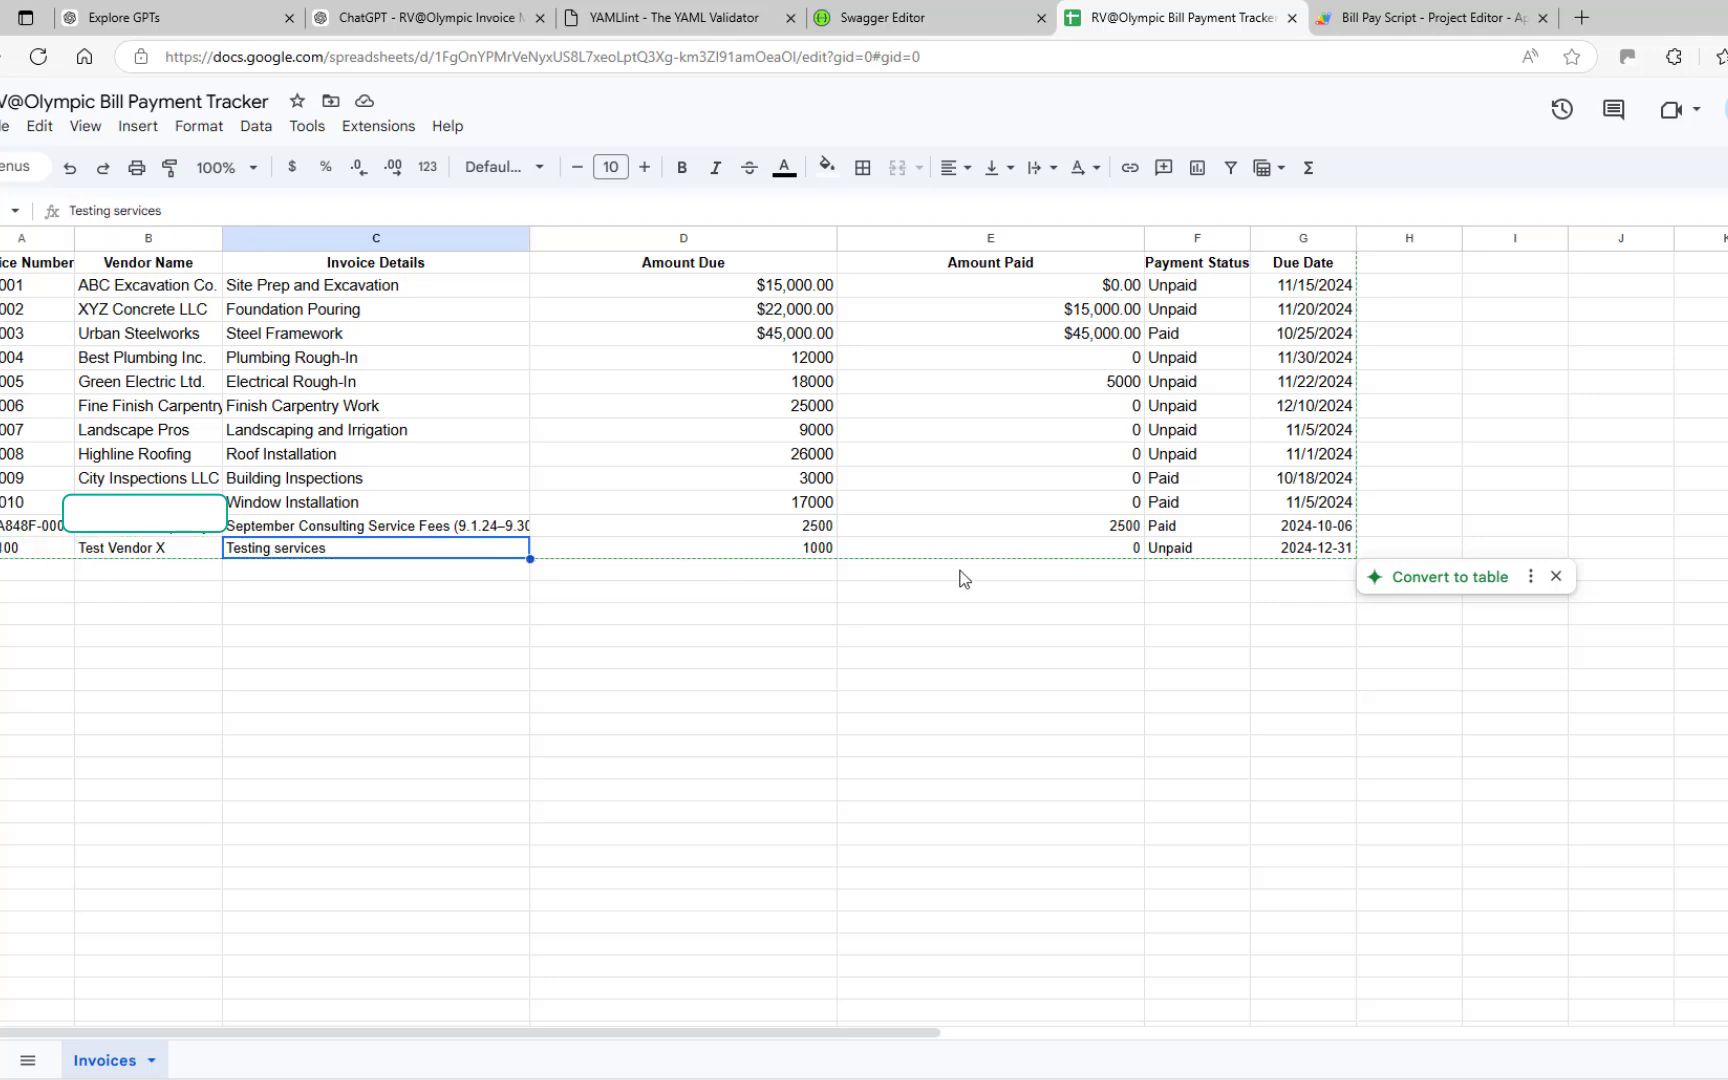
click(791, 553)
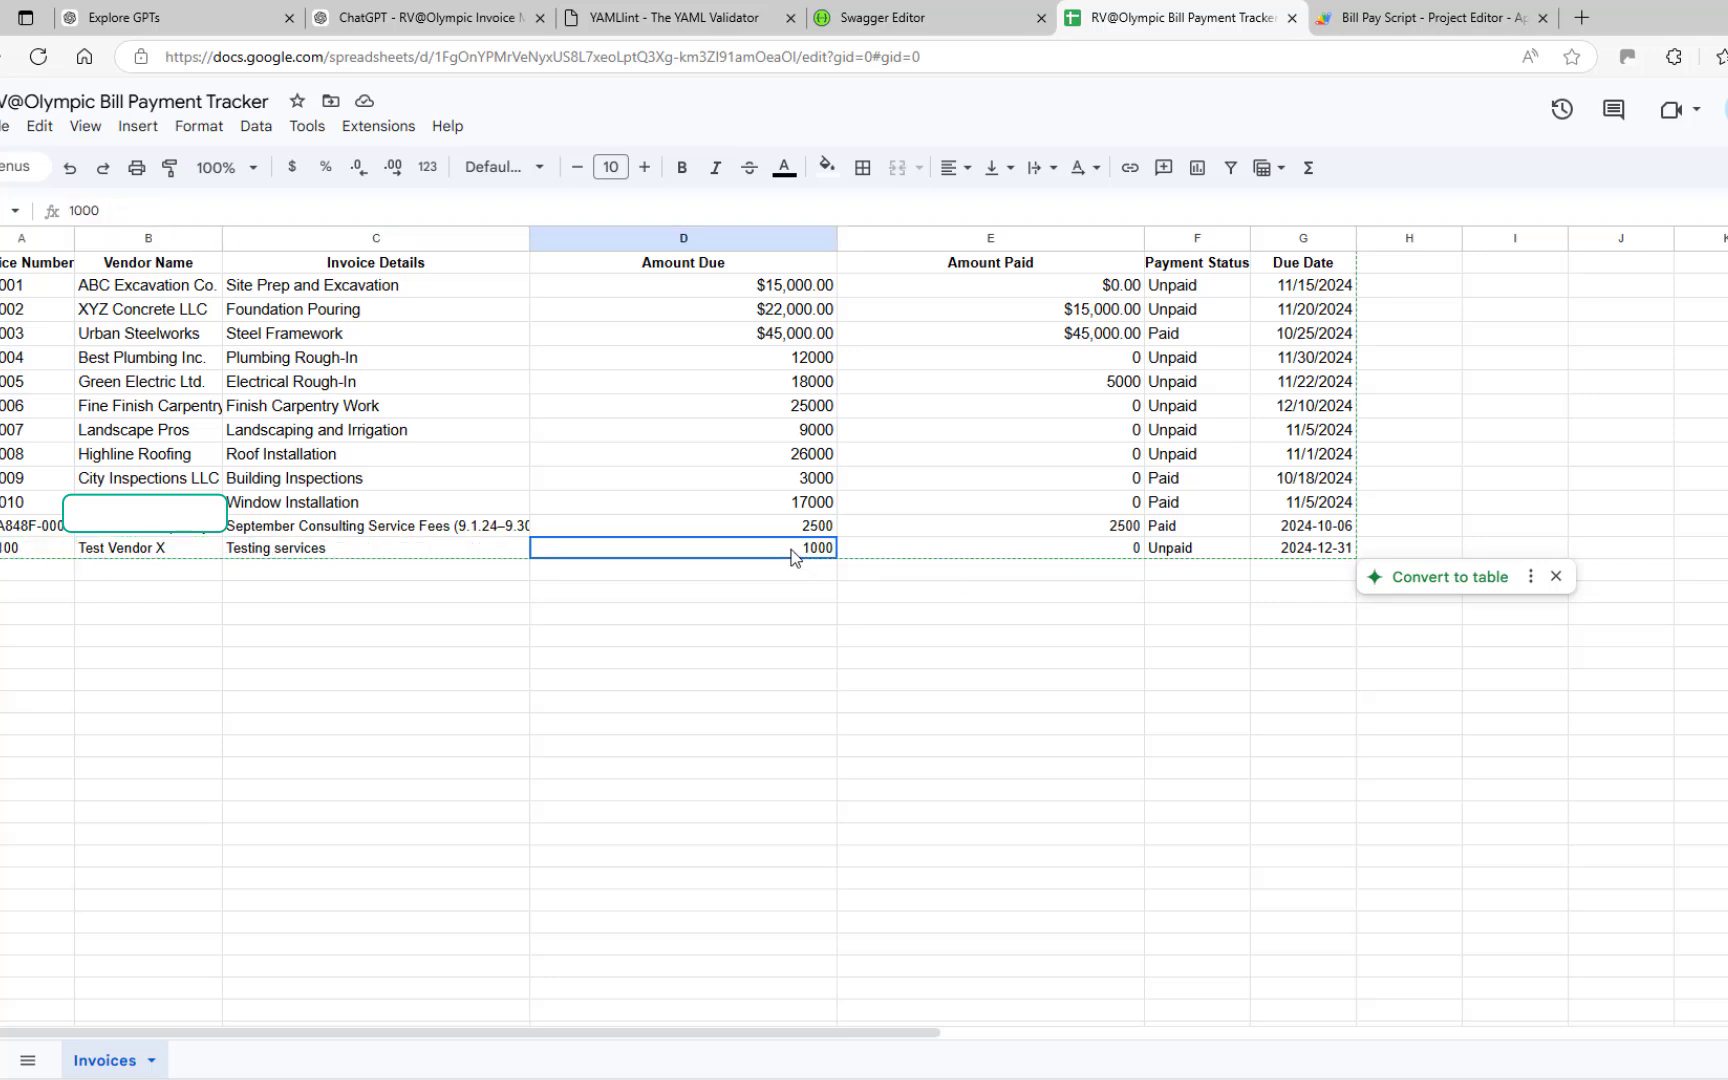
click(1334, 563)
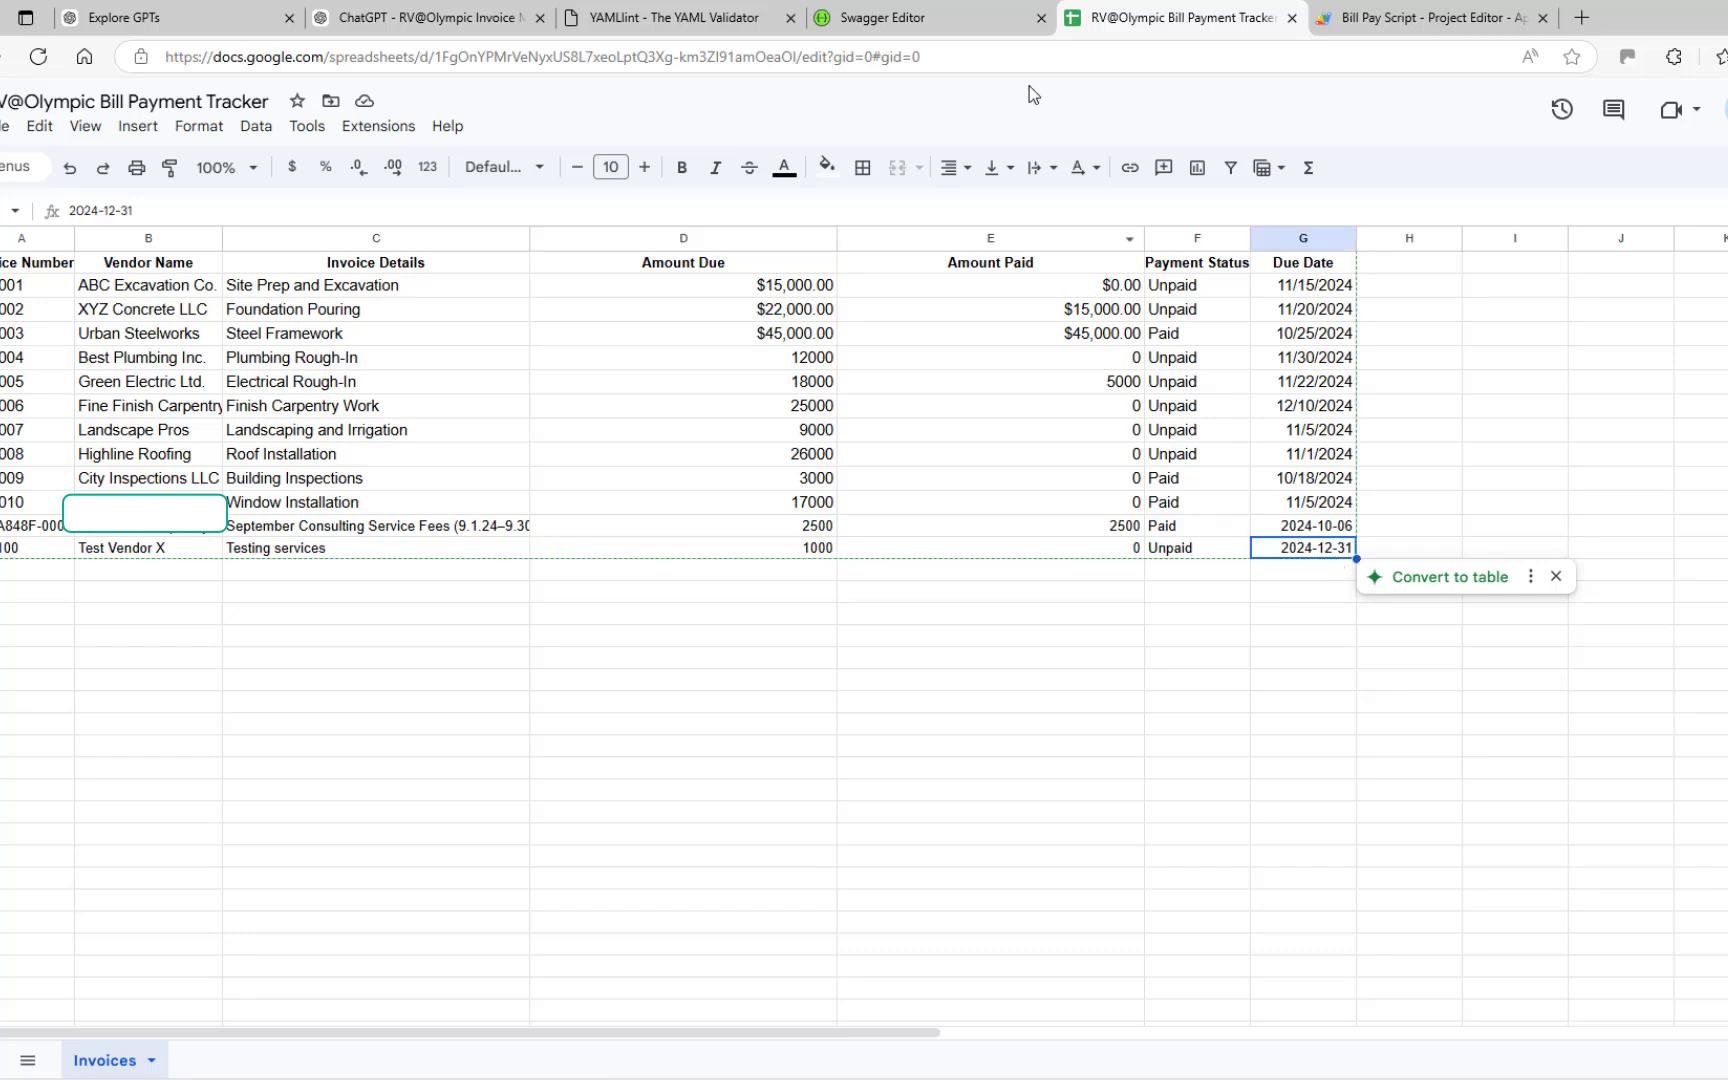
Step: Return to the Bill Pay Script project and look back over its code from getOverdueInvoices through the testAddInvoiceLine and getUnpaidInvoices functions
click(1438, 16)
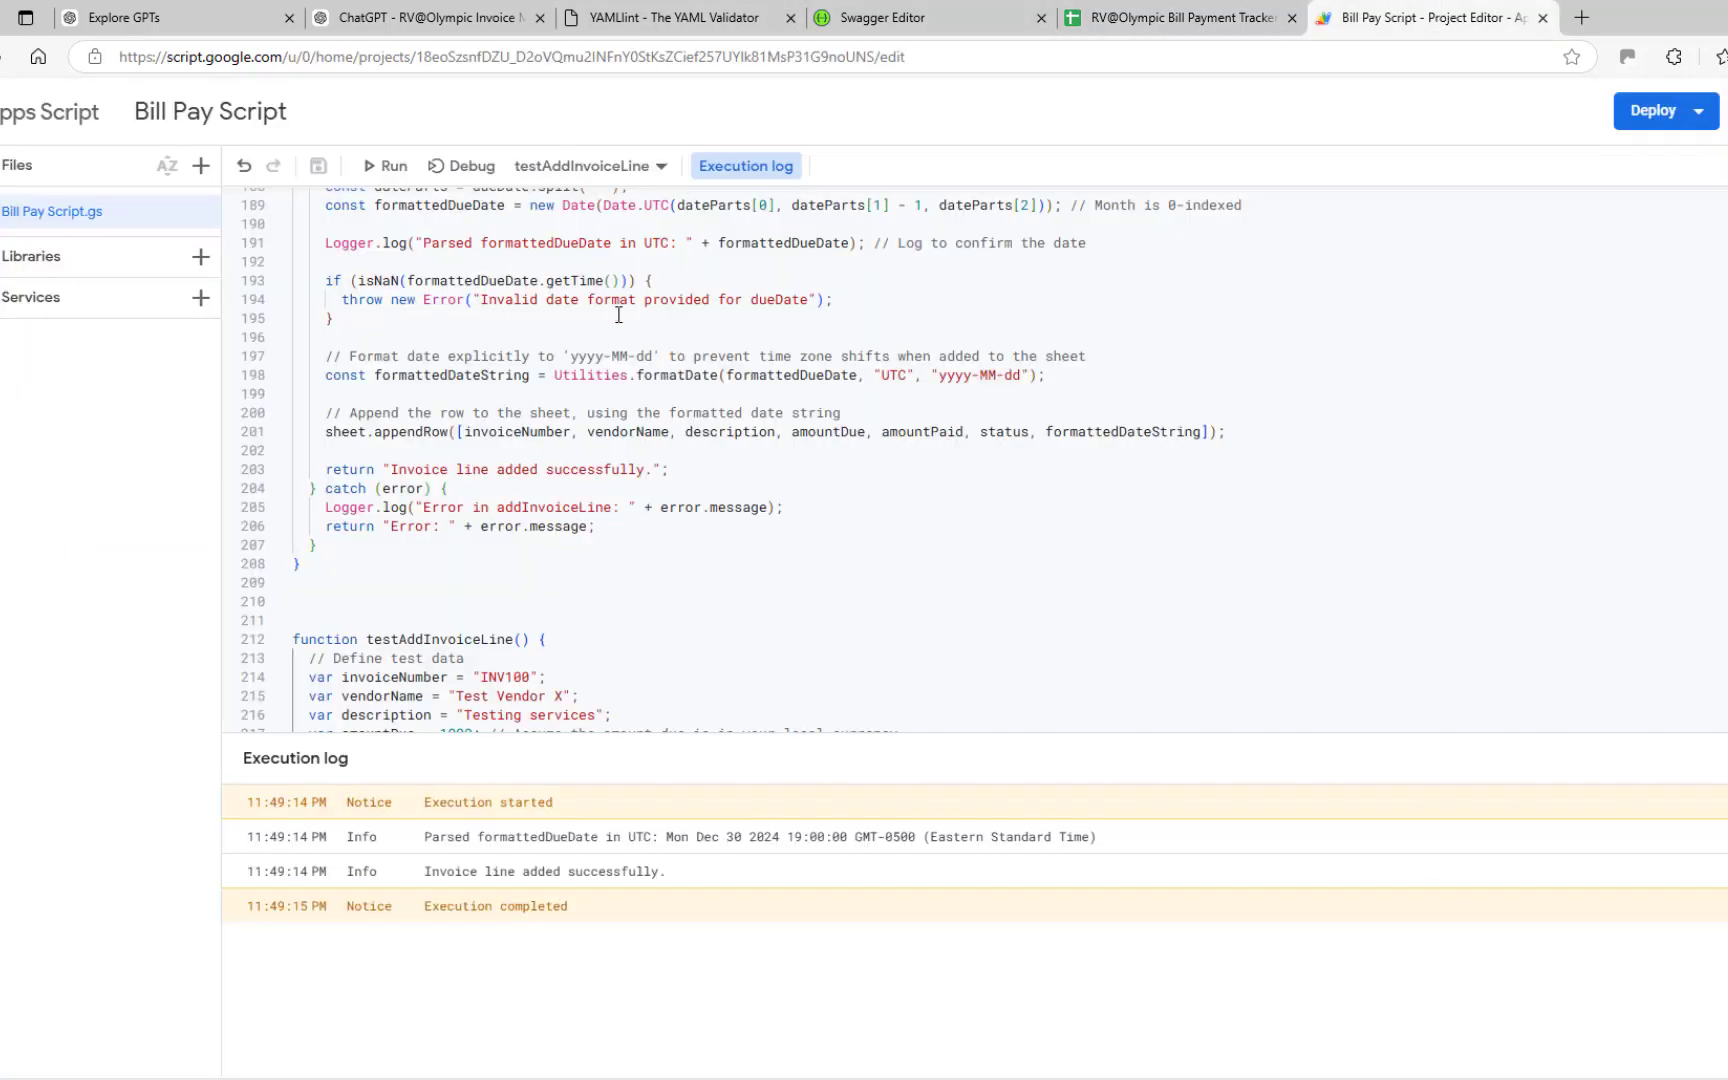
scroll(618, 314, up, 9)
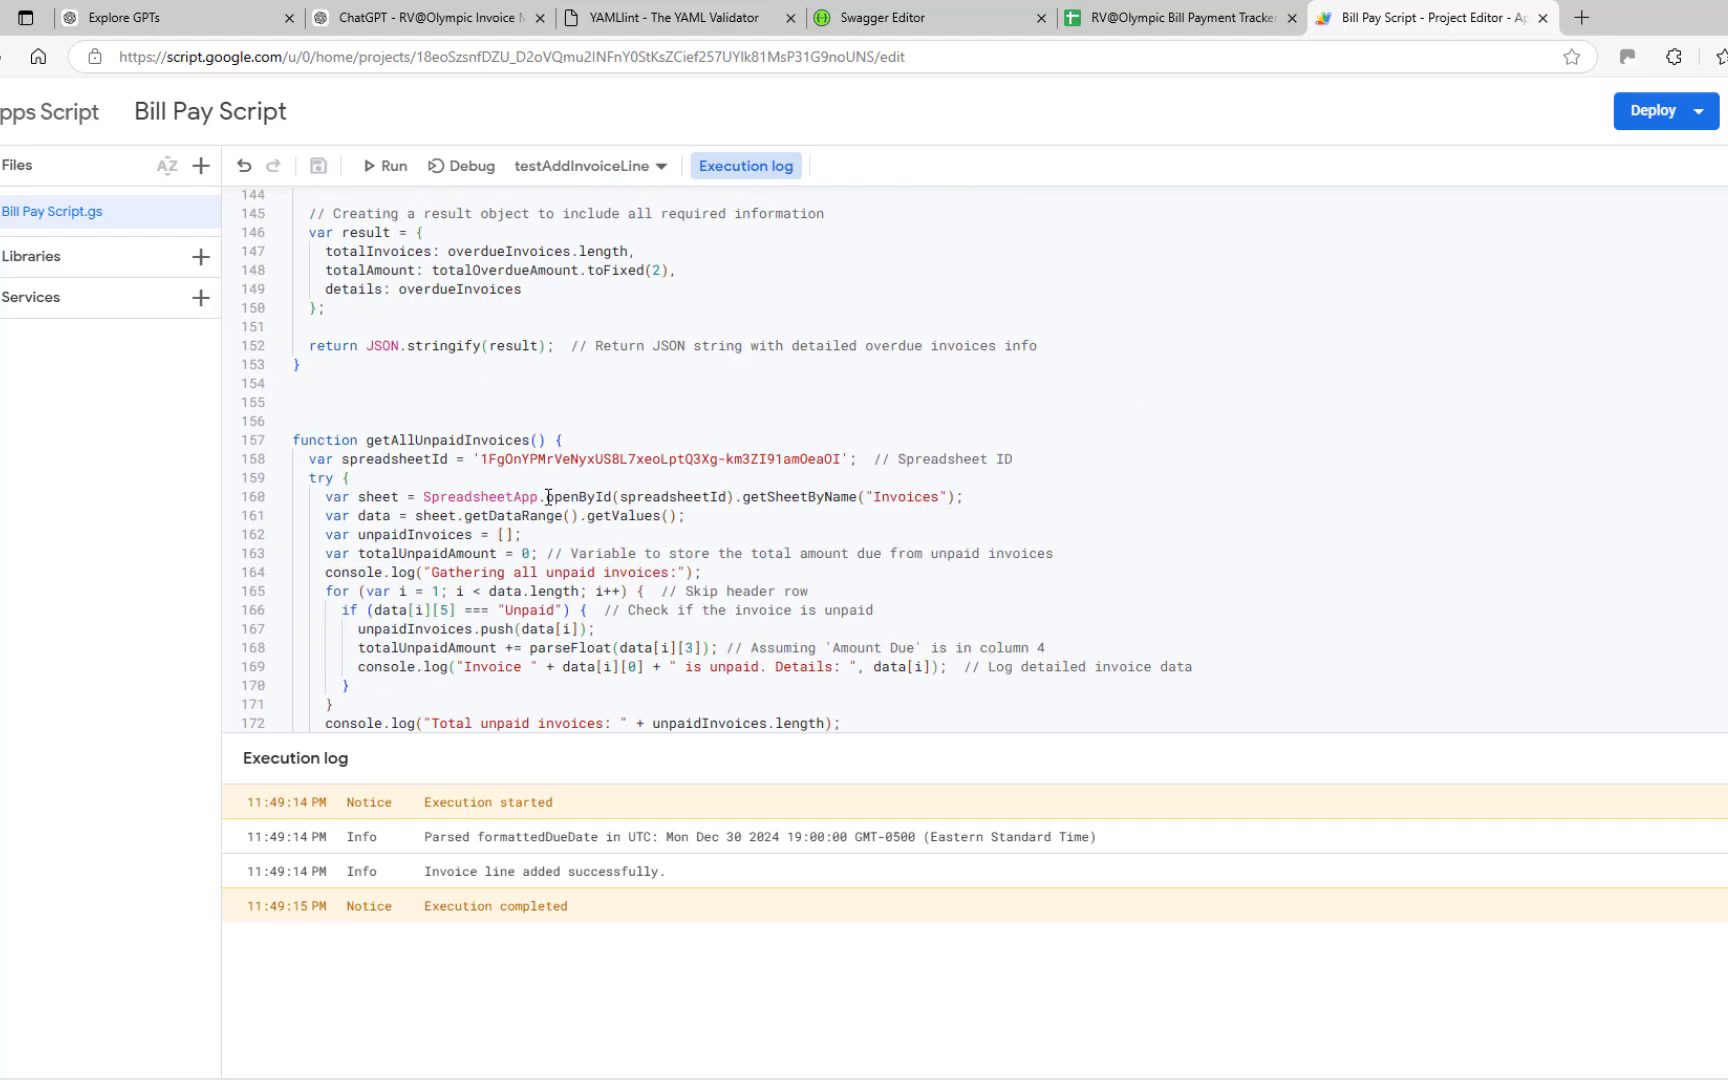
scroll(550, 490, up, 9)
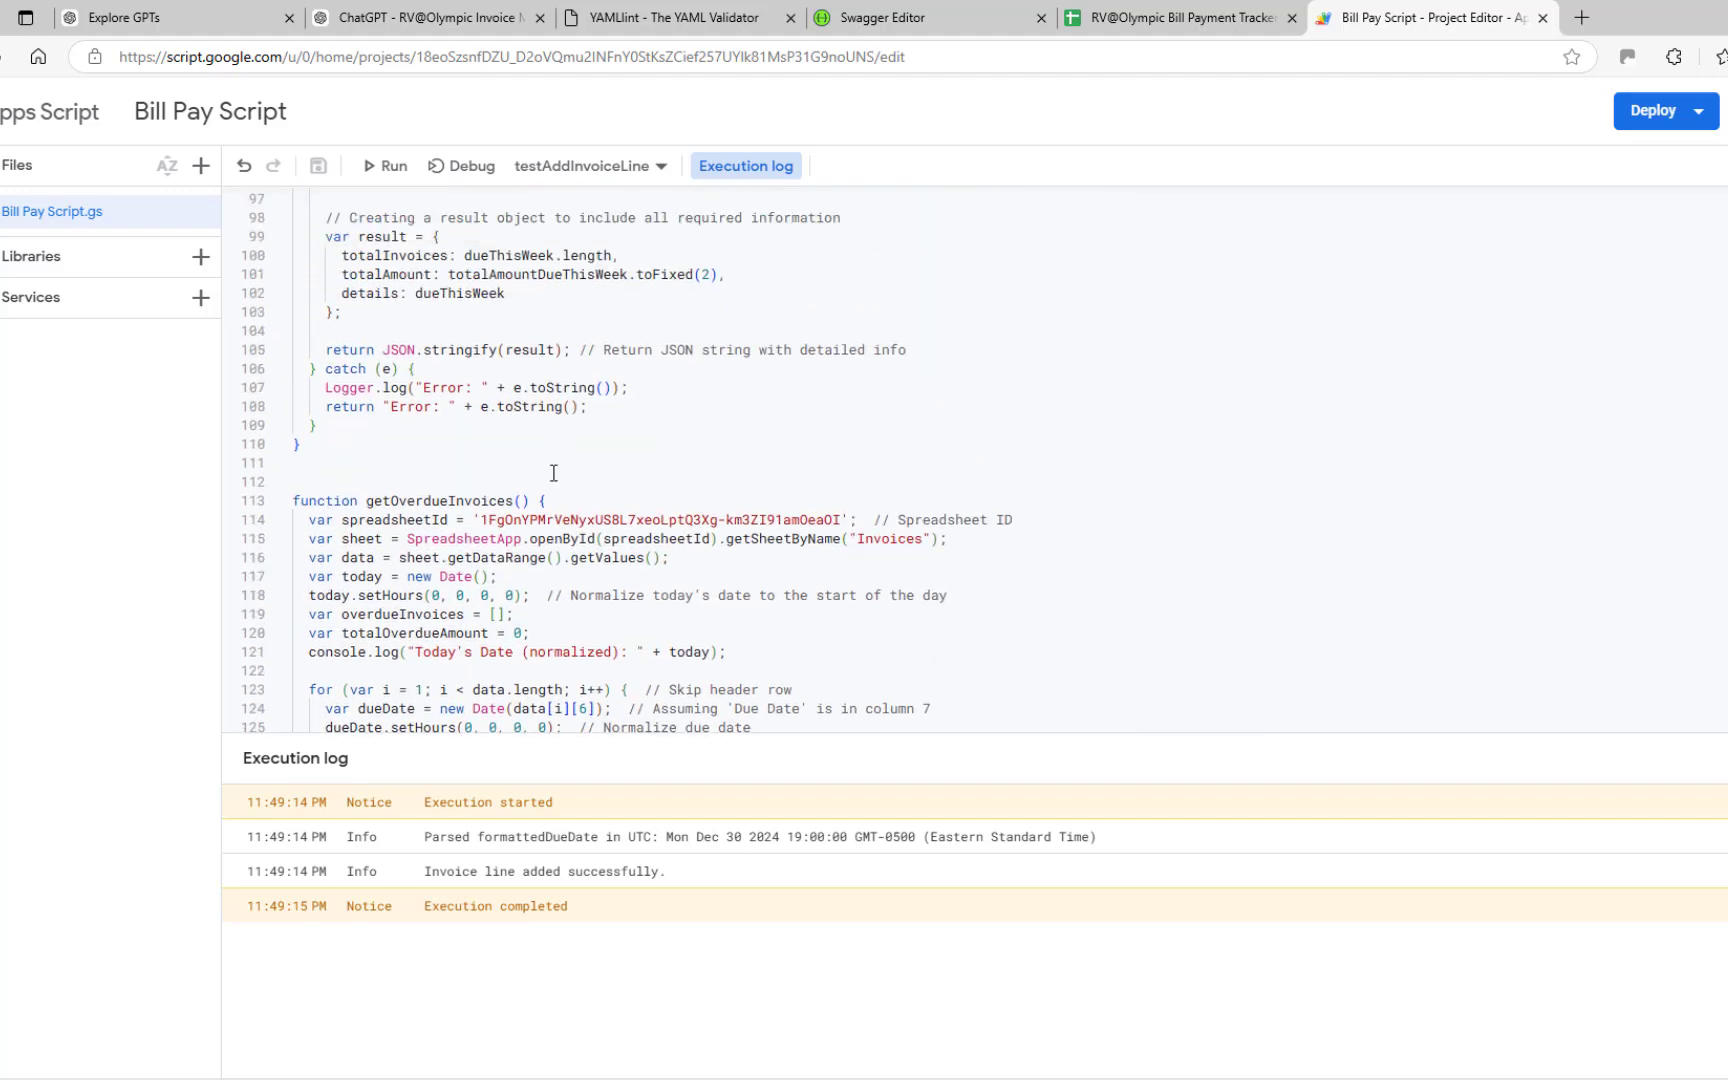
scroll(553, 472, up, 2)
scroll(553, 473, down, 13)
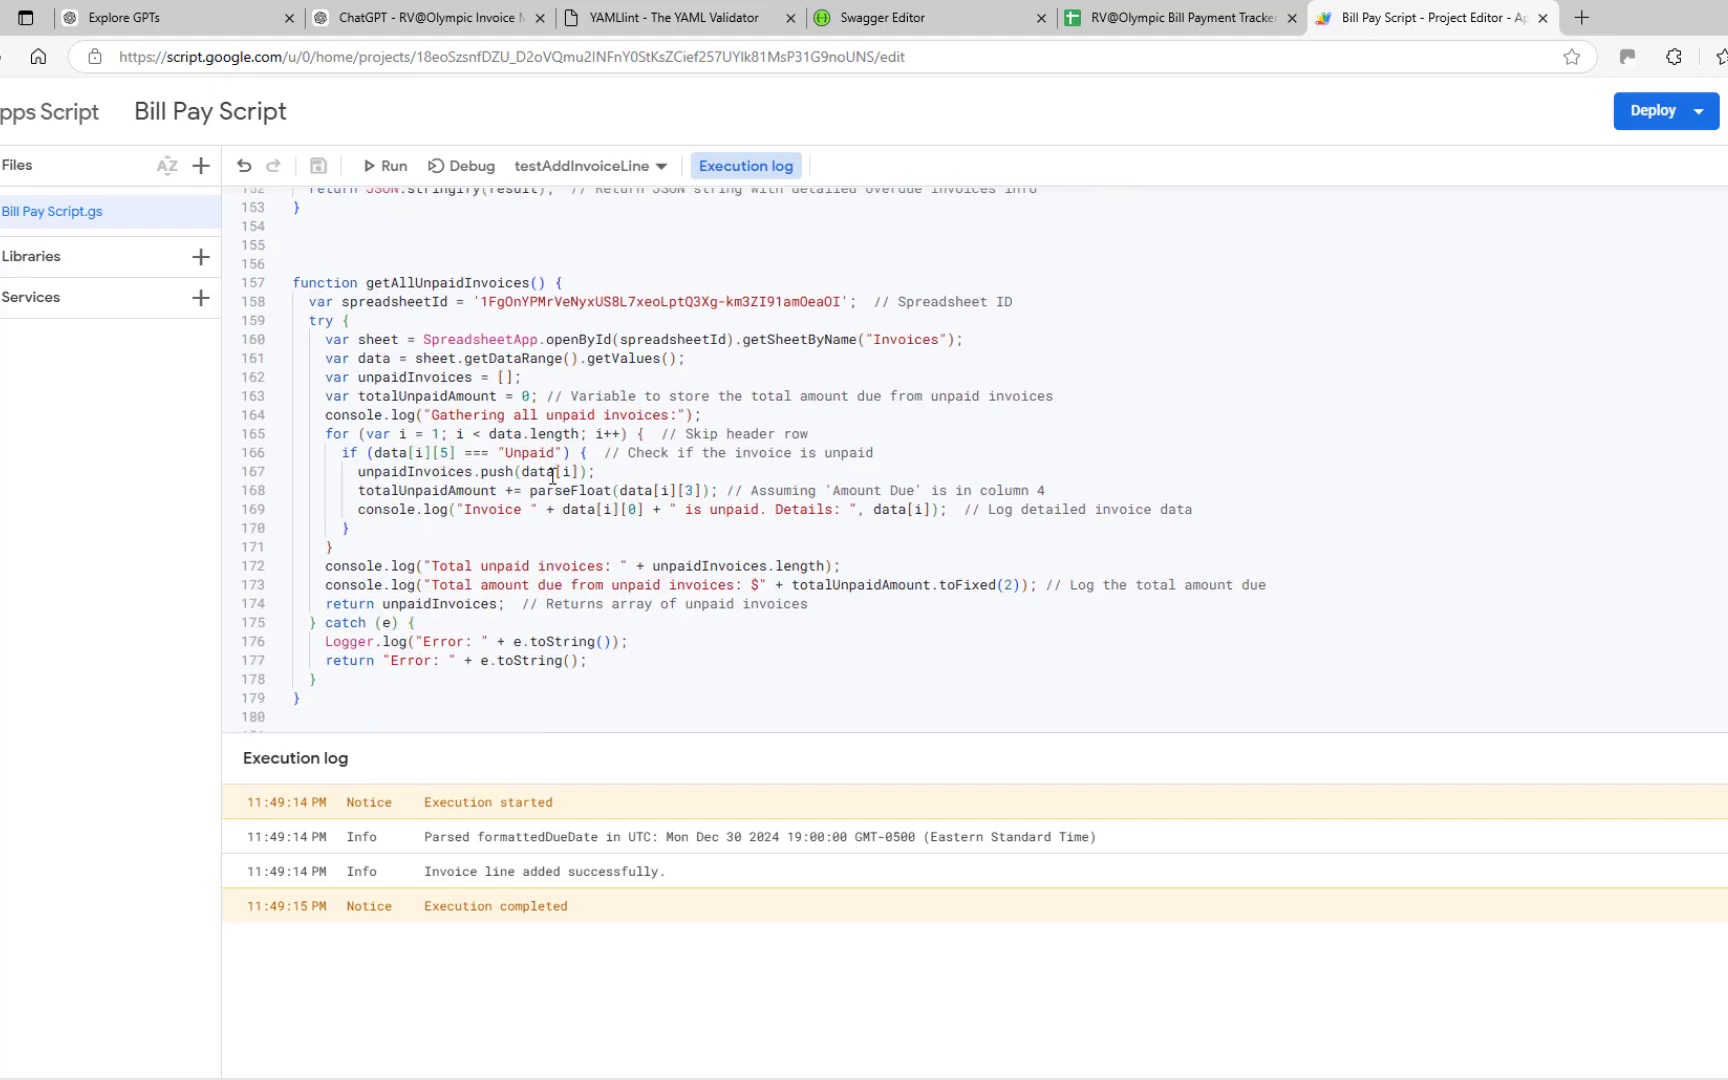
scroll(553, 475, down, 12)
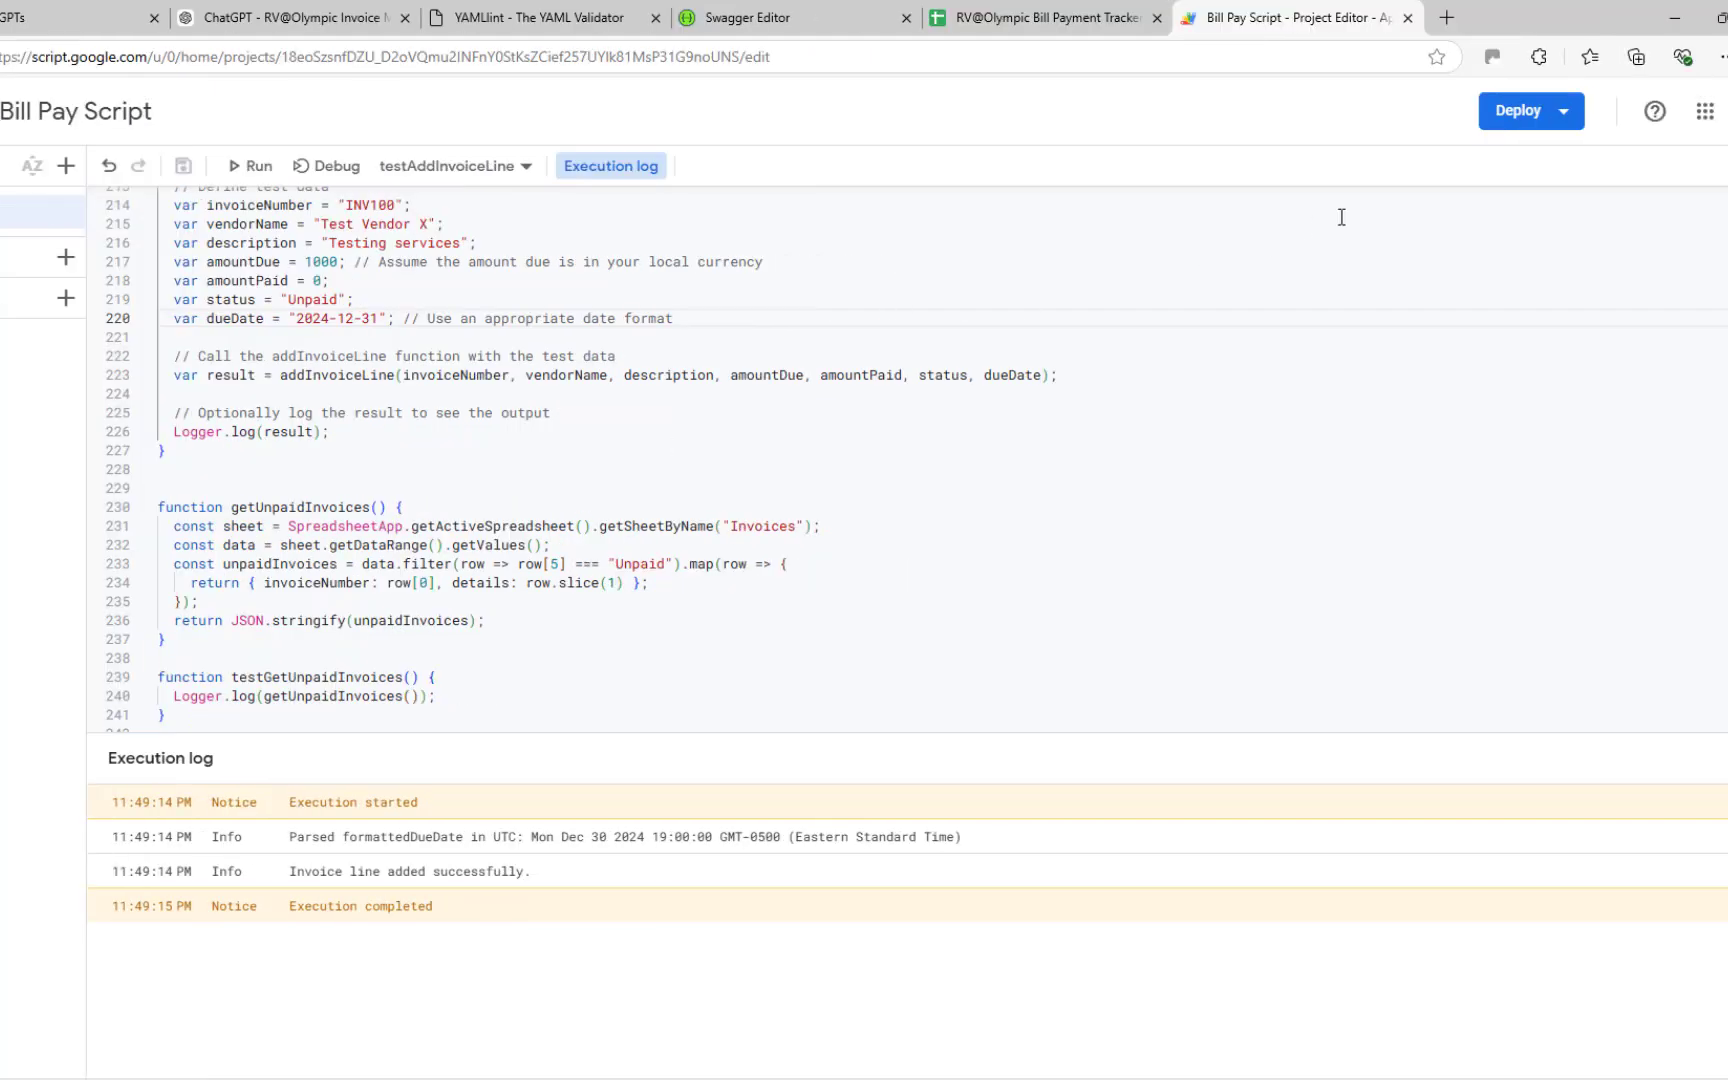
Step: Set up a new deployment of type Web app, submit it in the untitled project, and dismiss the deployment dialog in Bill Pay Script
click(1561, 117)
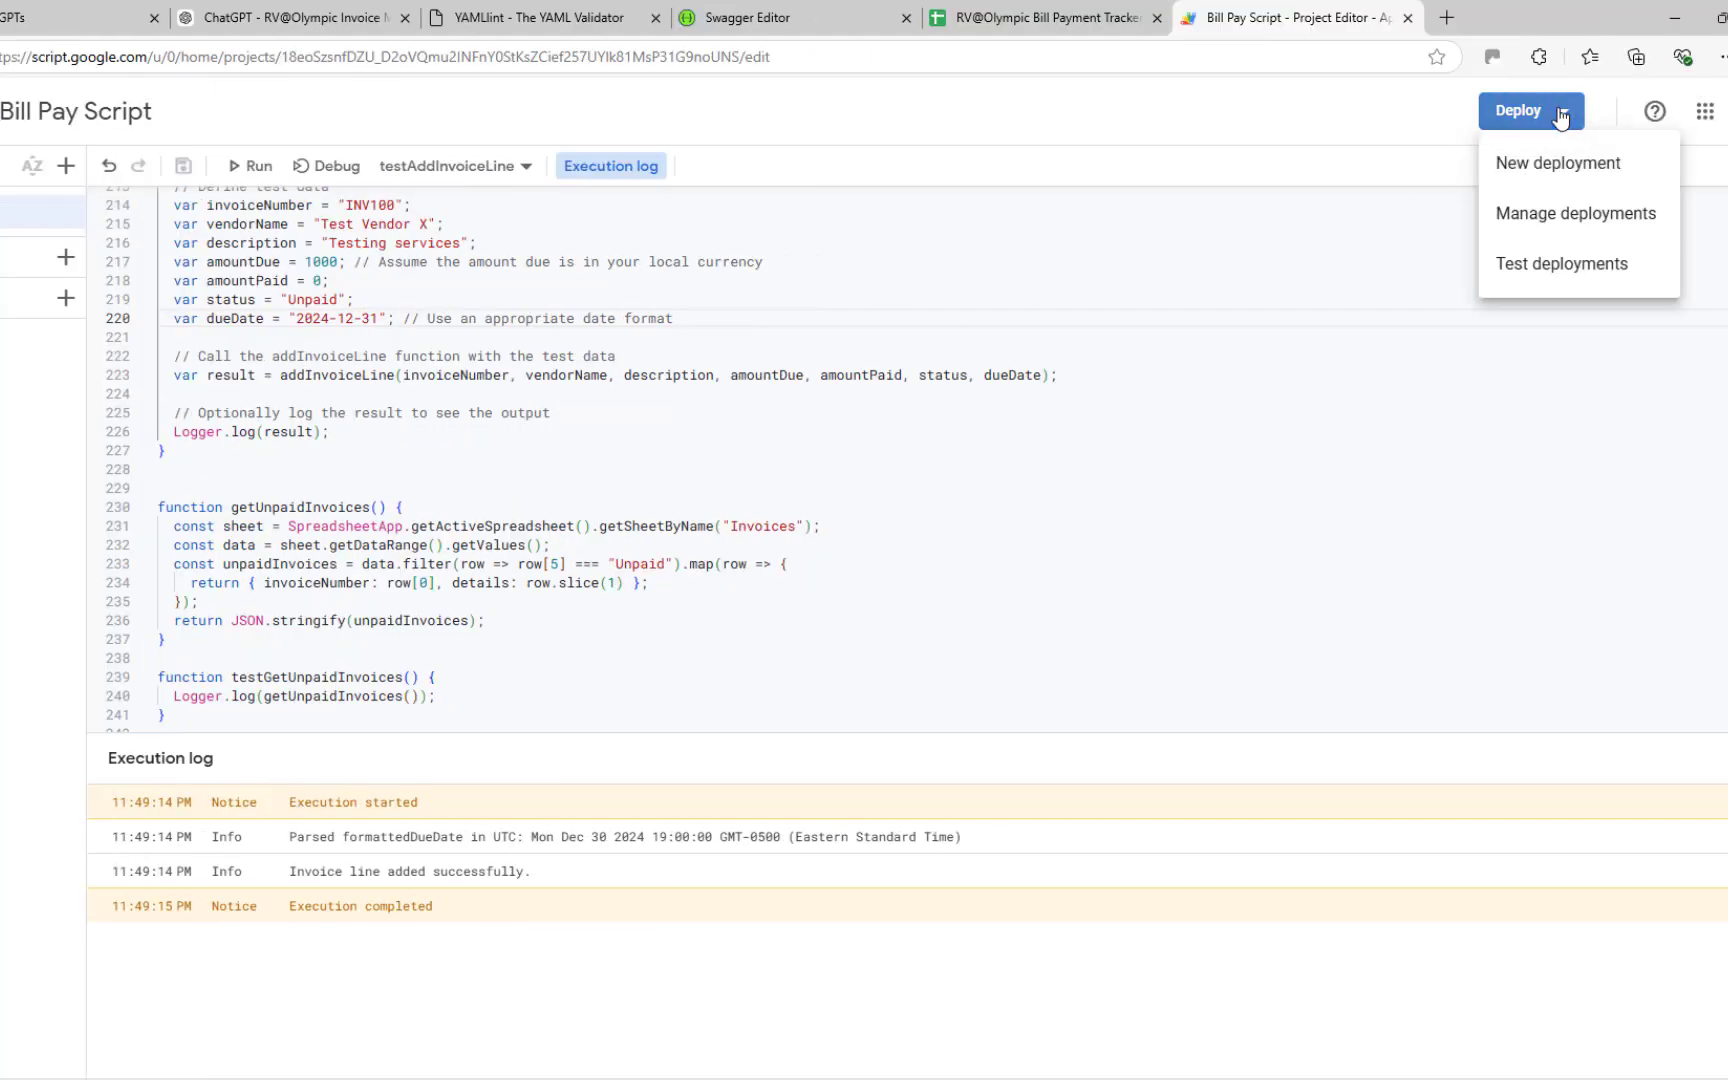
click(1507, 164)
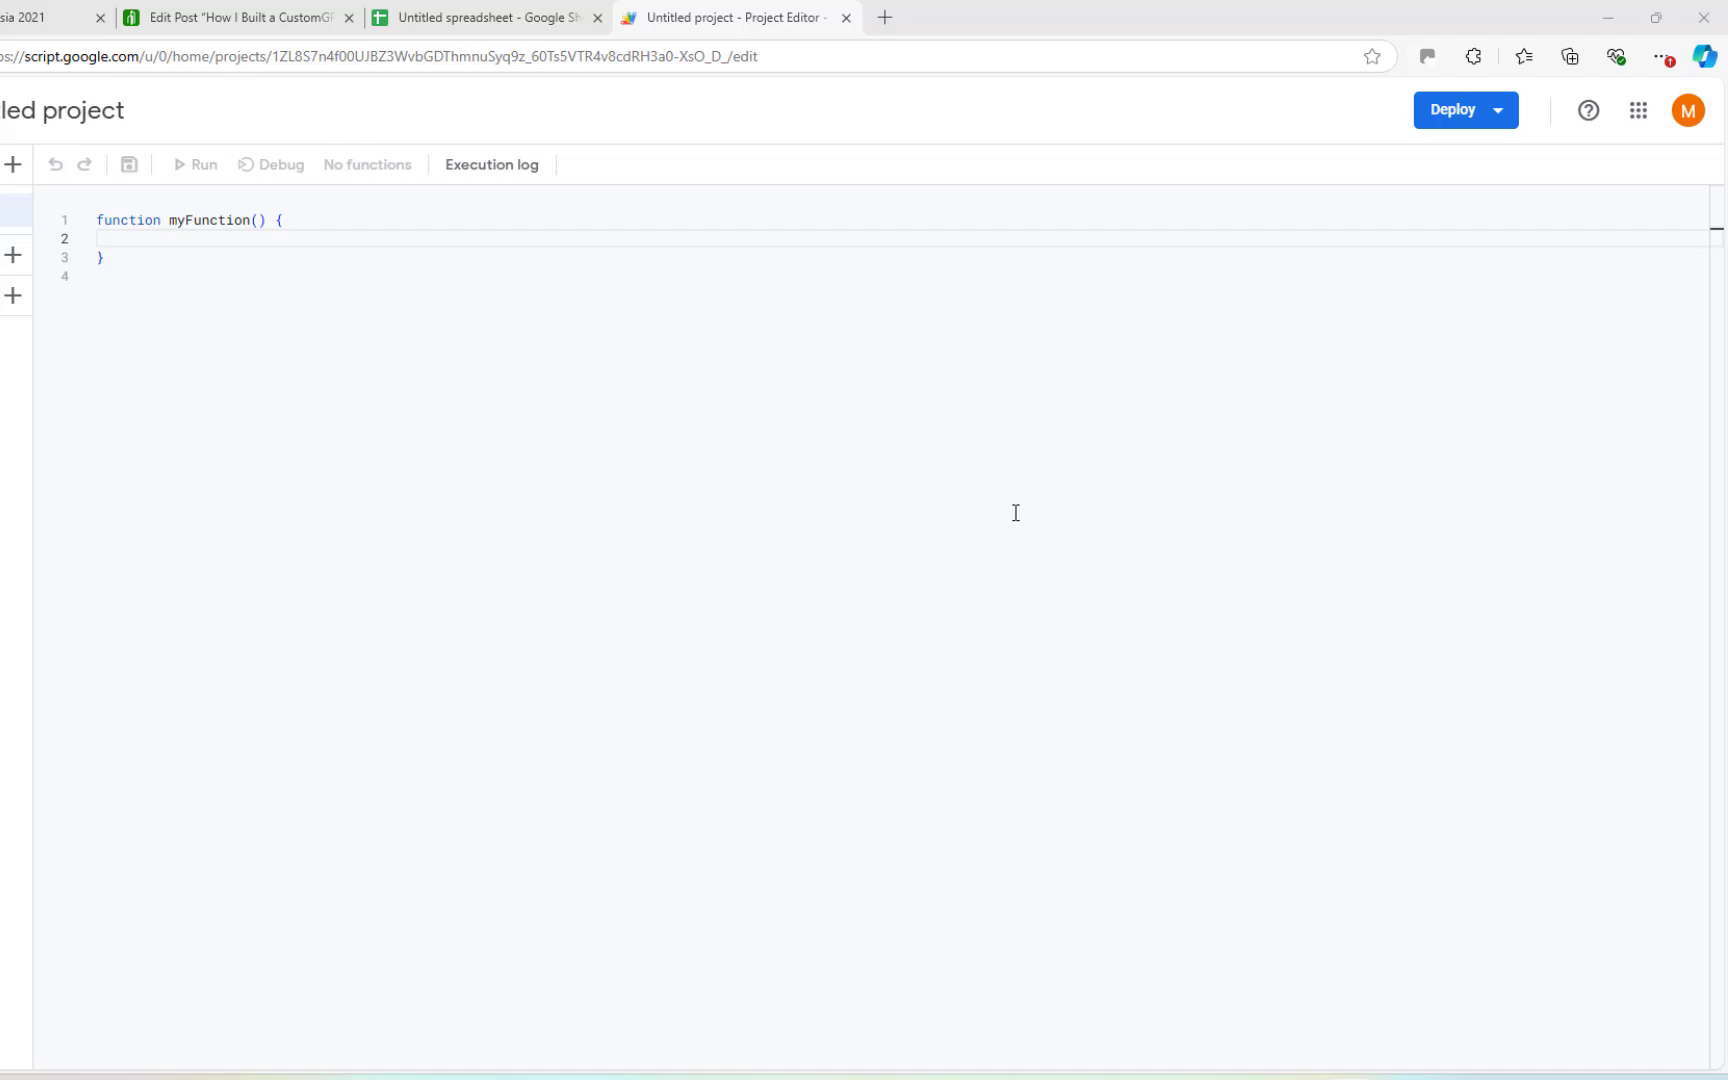
click(1497, 112)
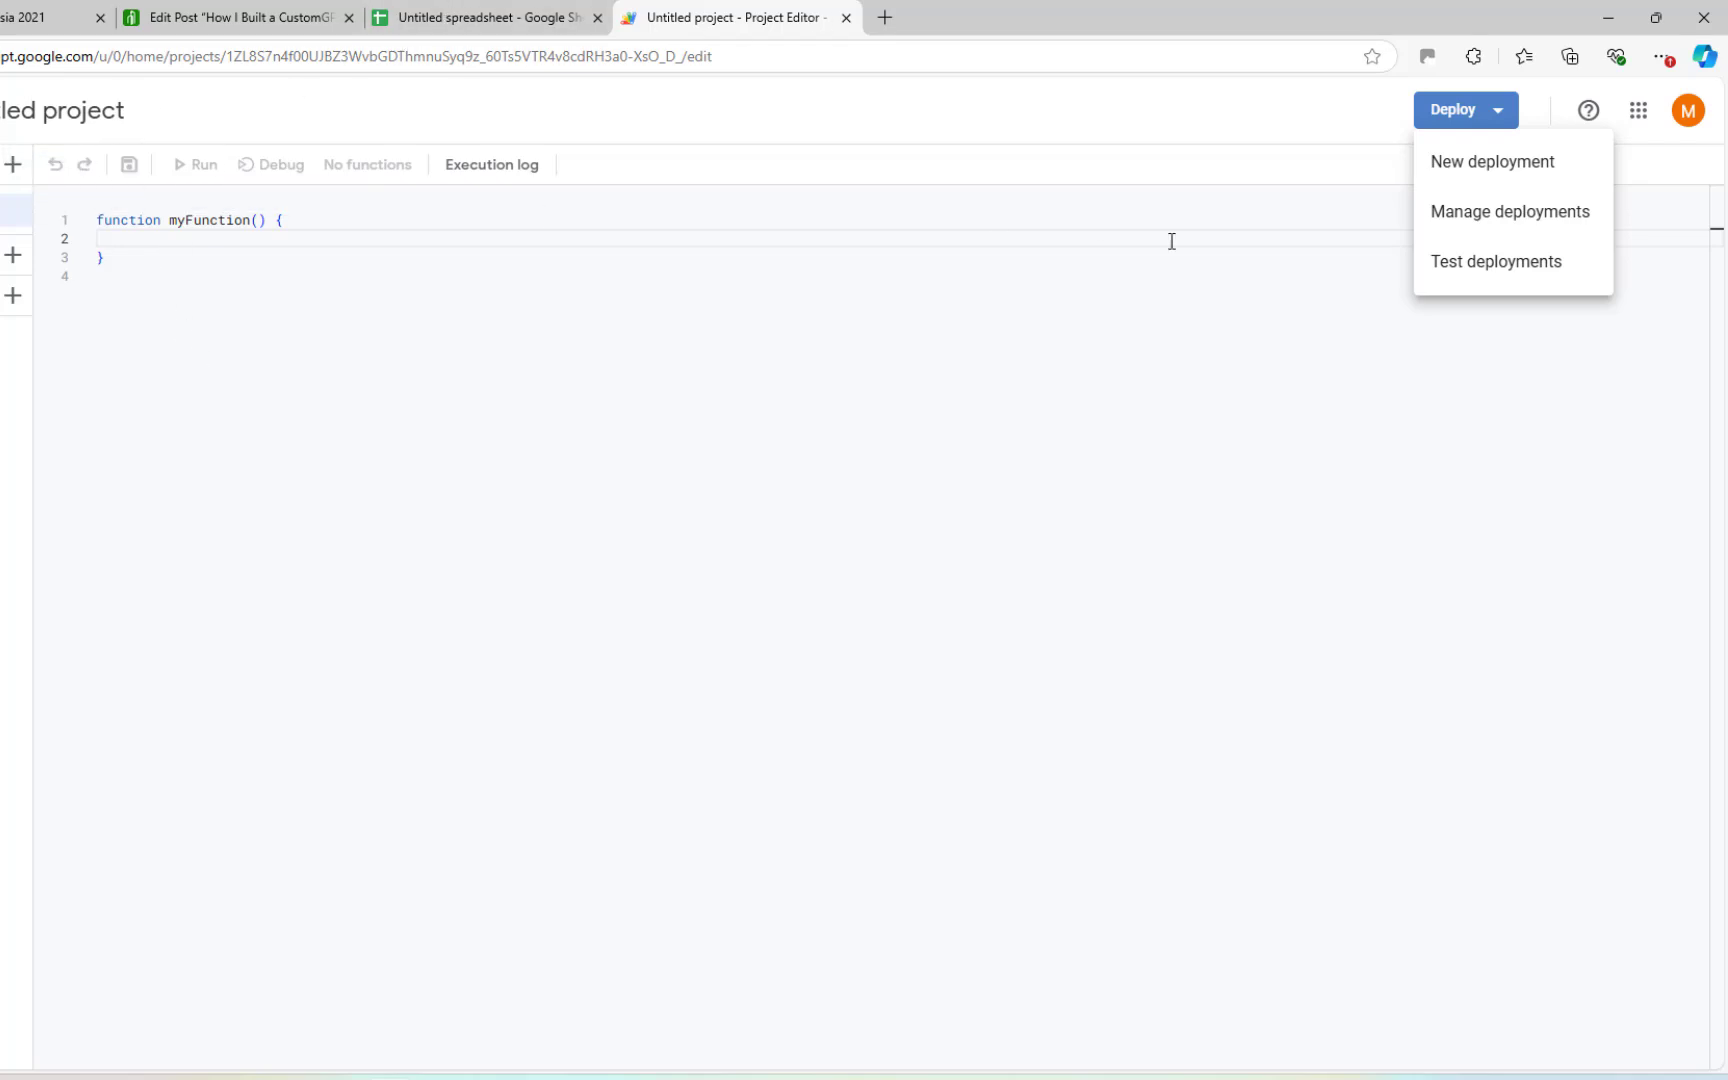
click(1513, 178)
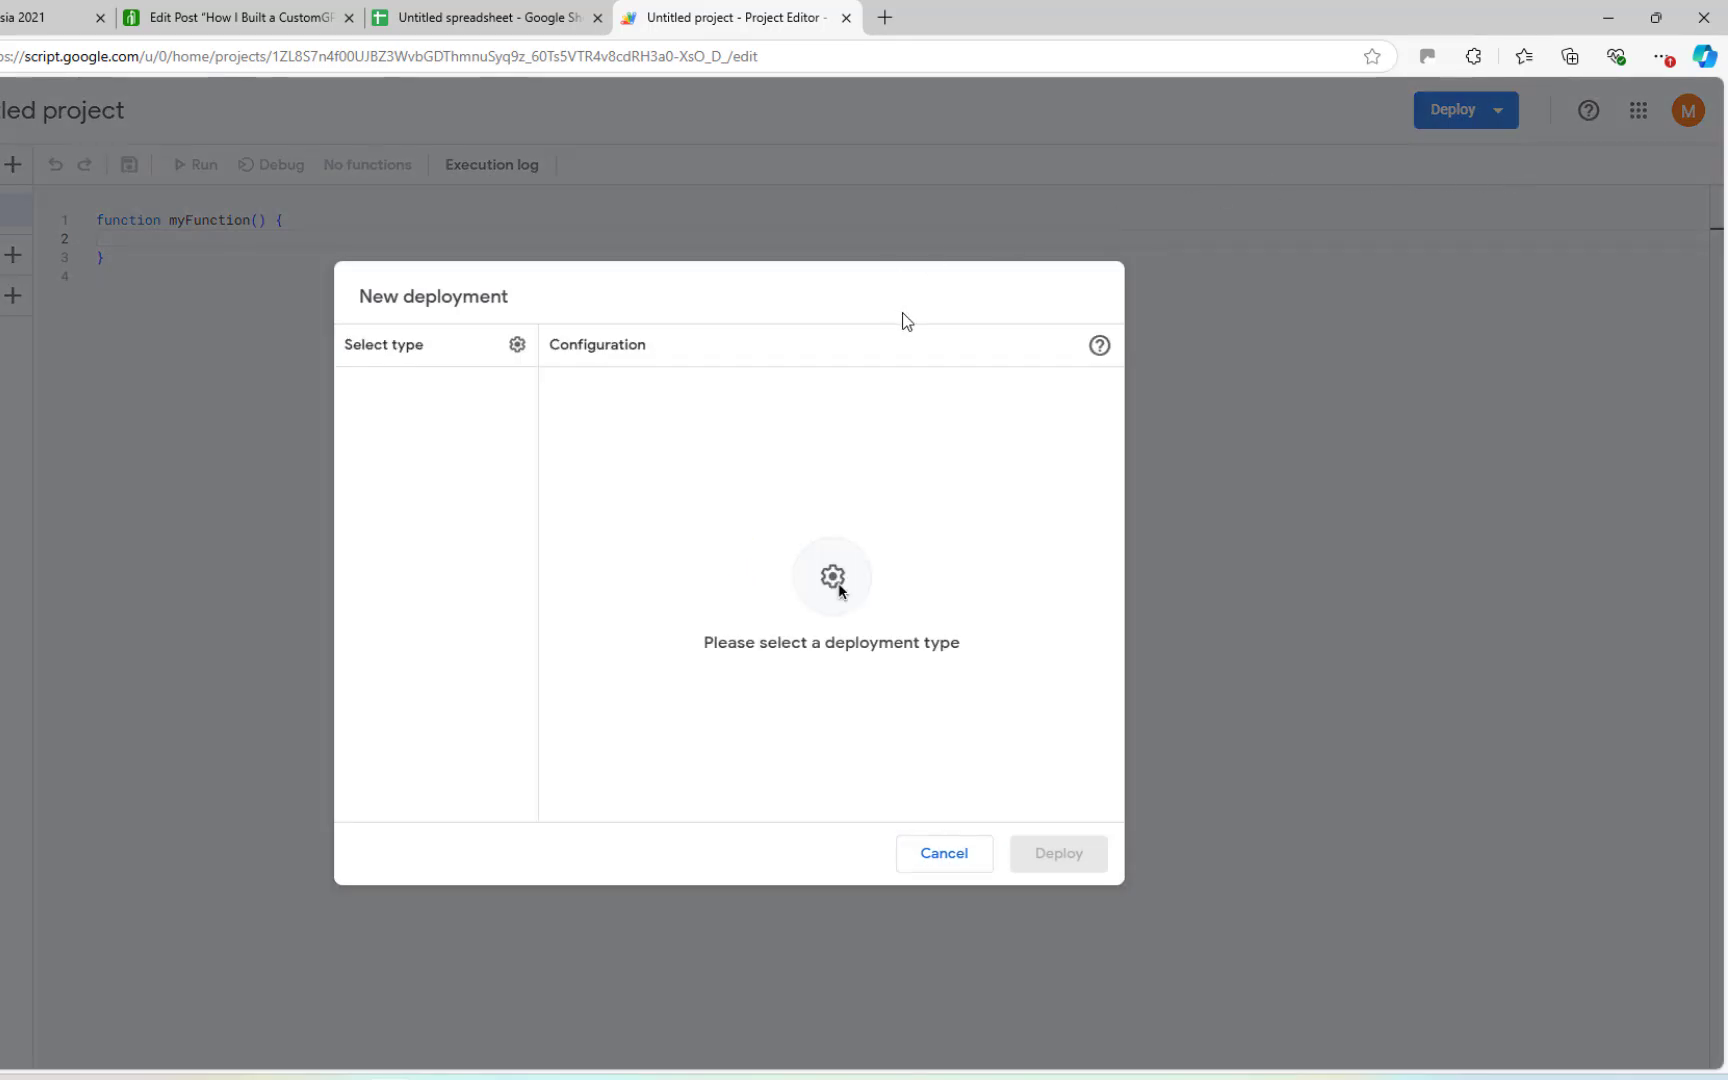
click(518, 346)
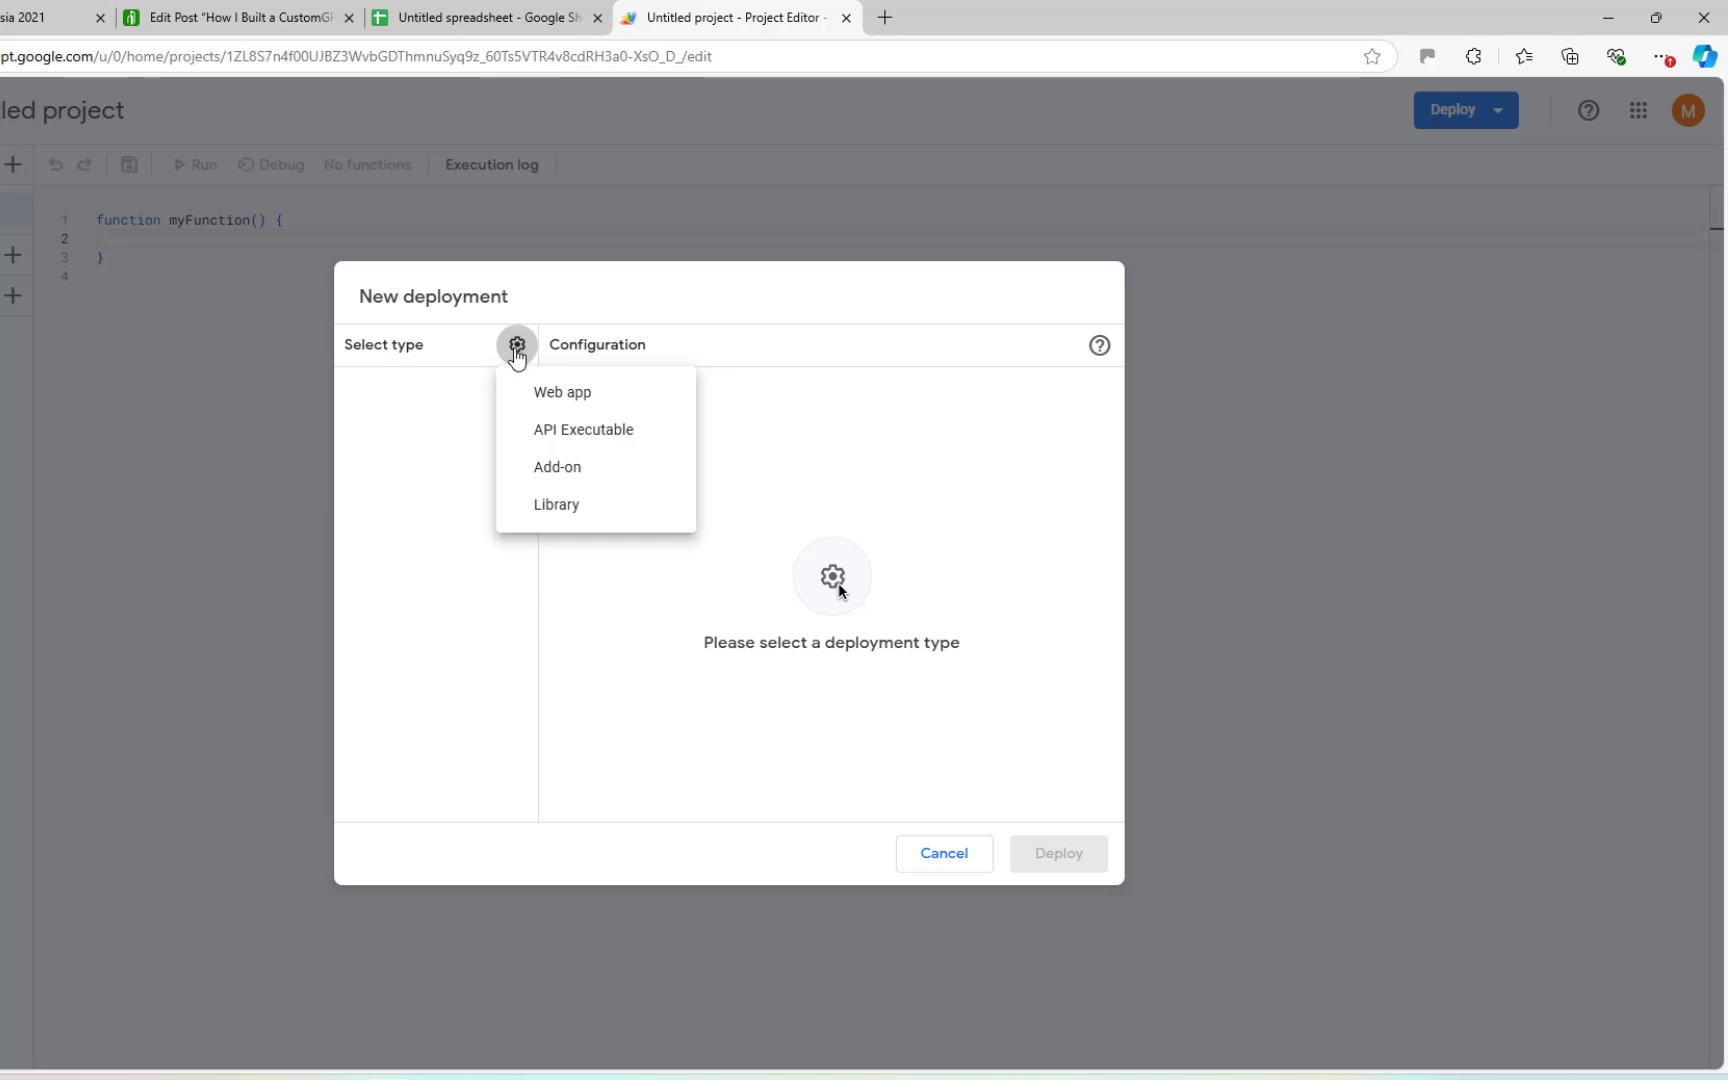
click(537, 396)
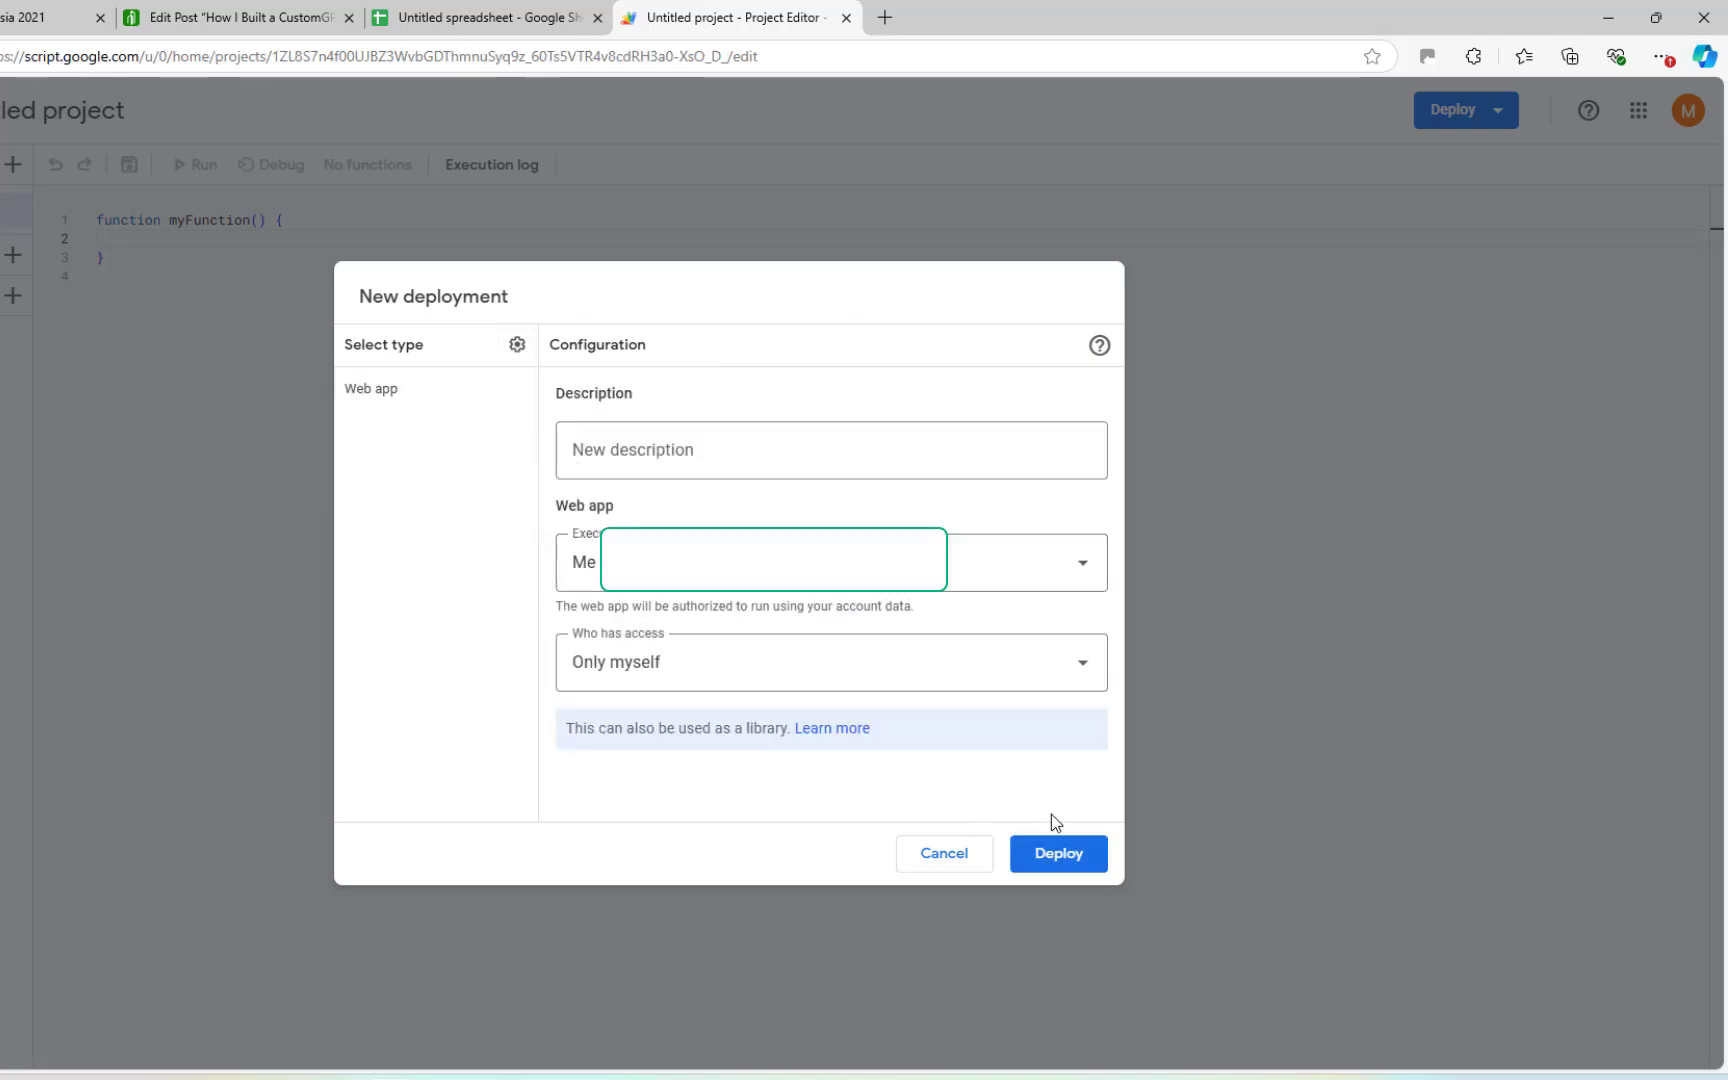
click(1055, 853)
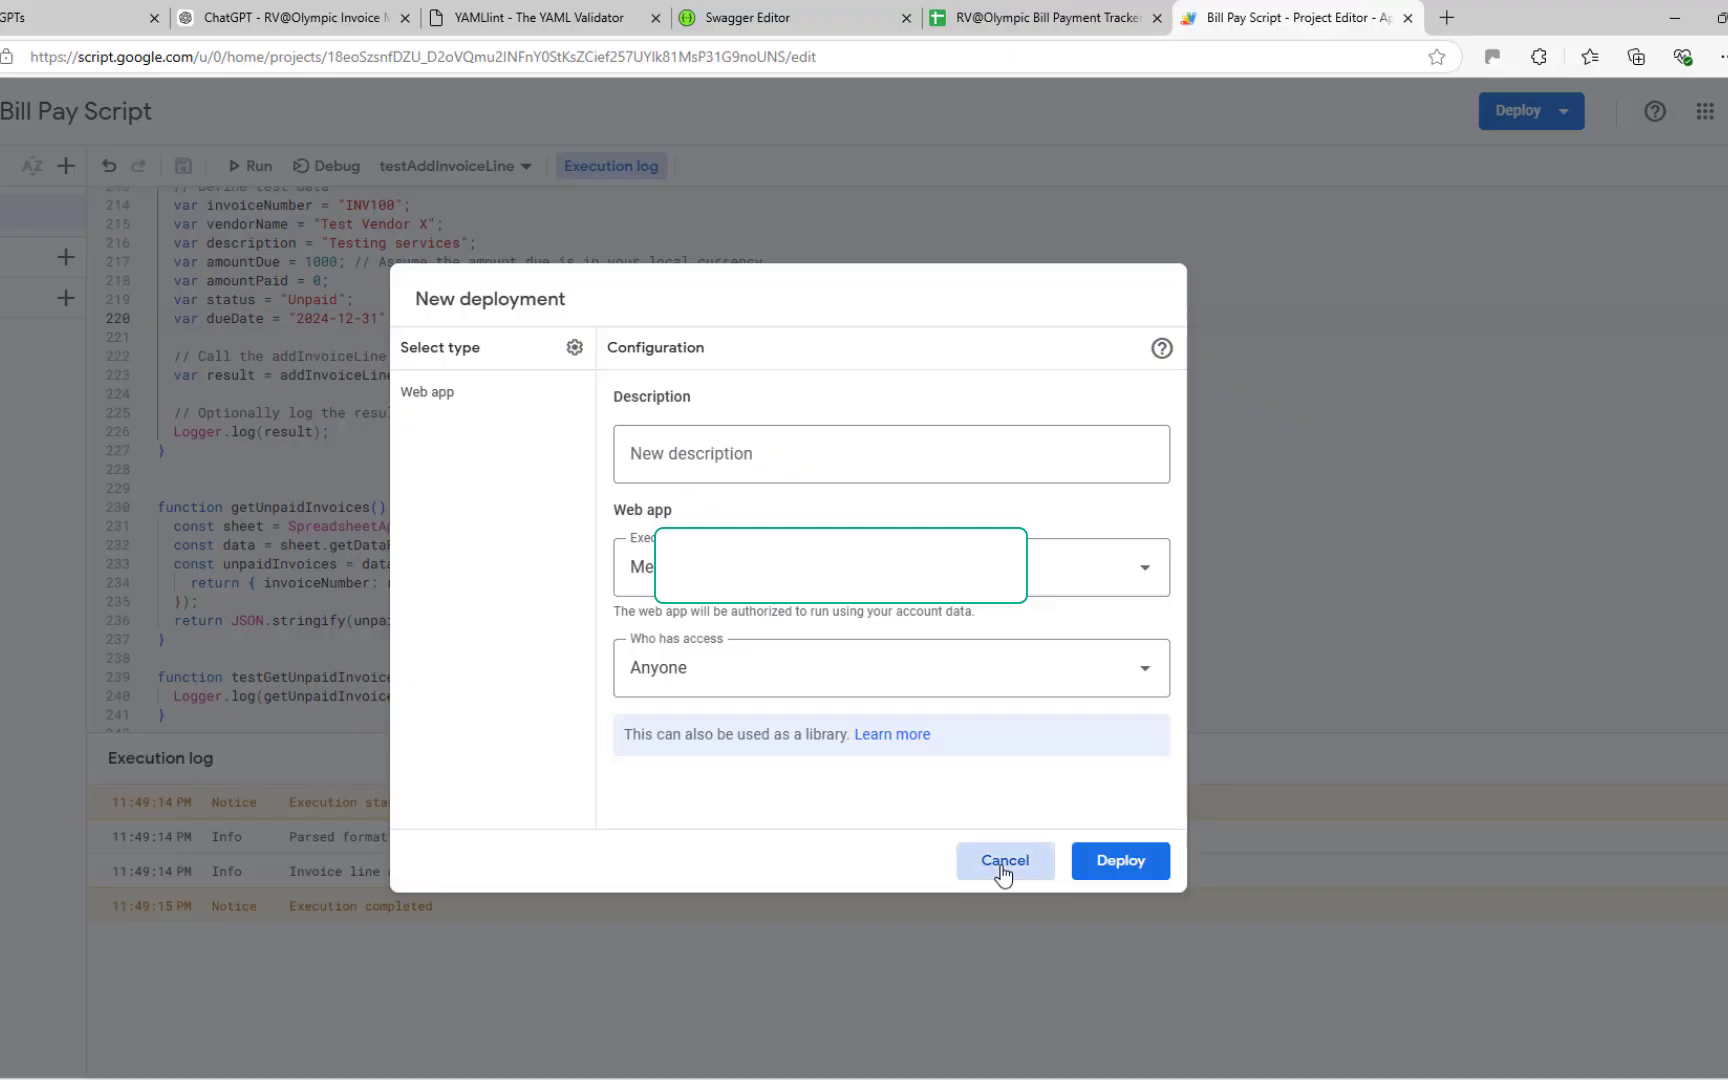
click(1000, 862)
Step: Examine the first active deployment's ID, web app URL and configuration in the deployment management dialog, and close it without changes
click(1564, 115)
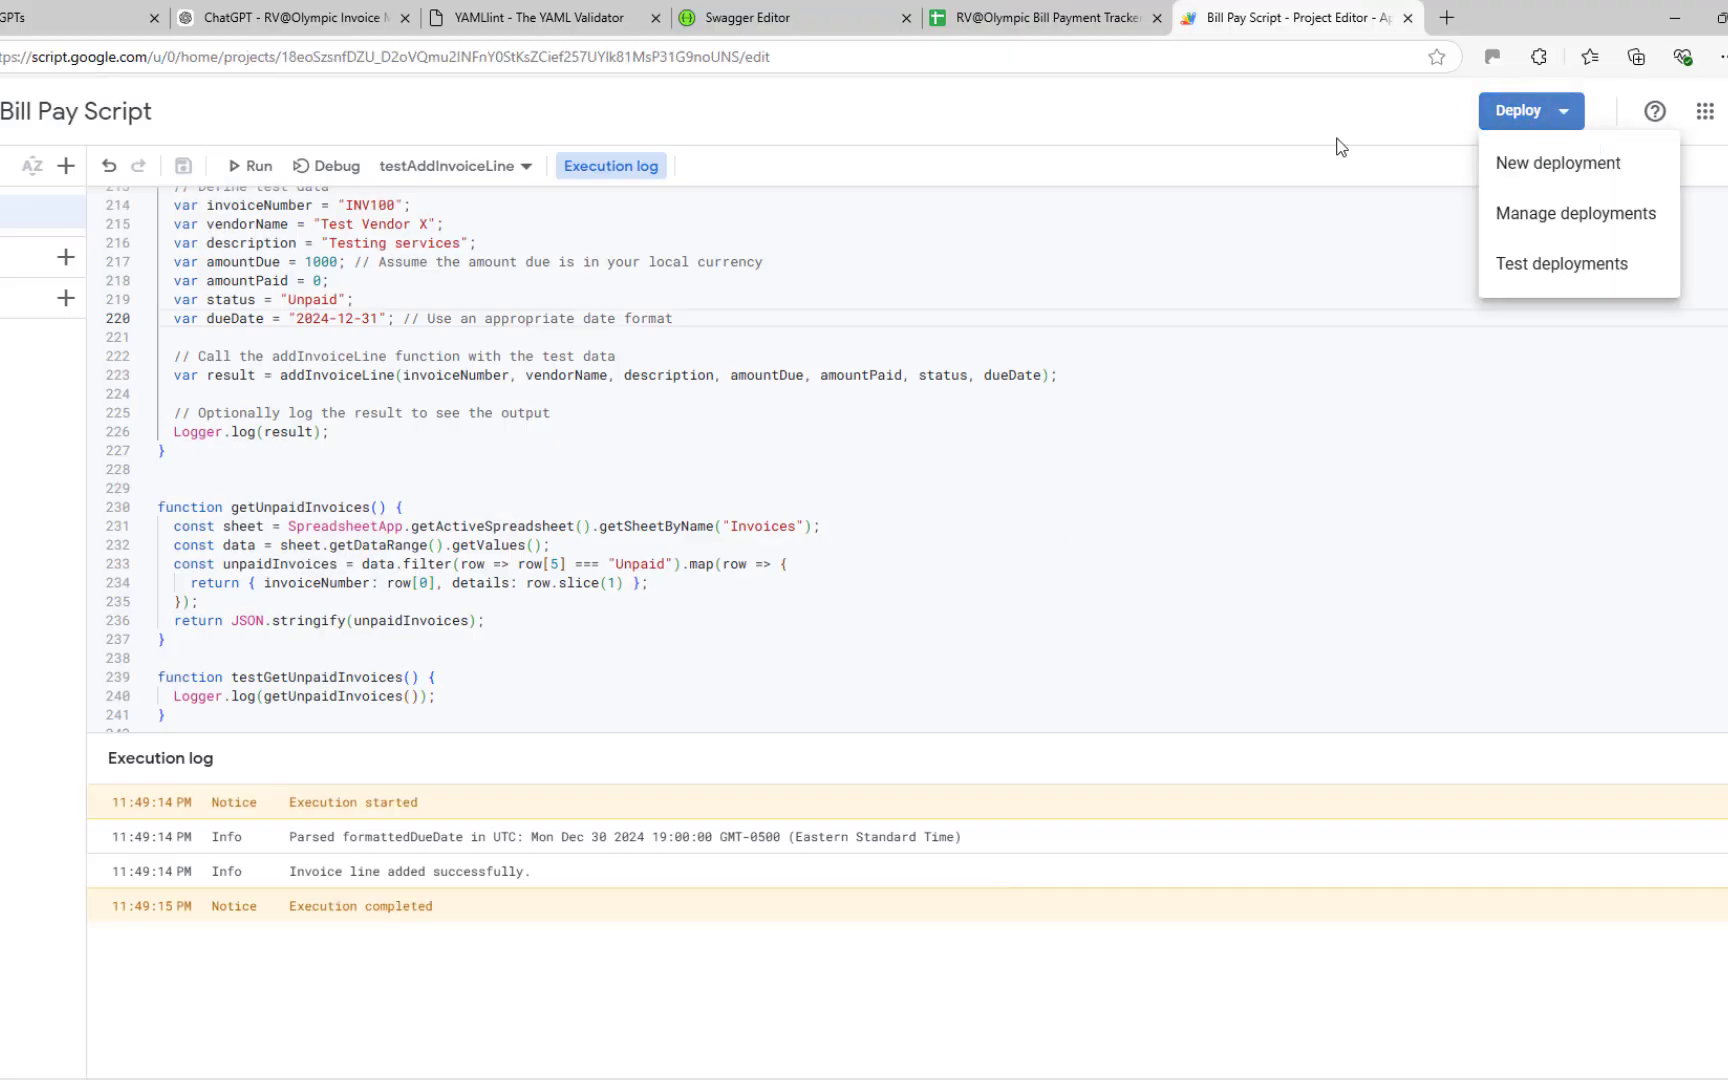
click(1577, 215)
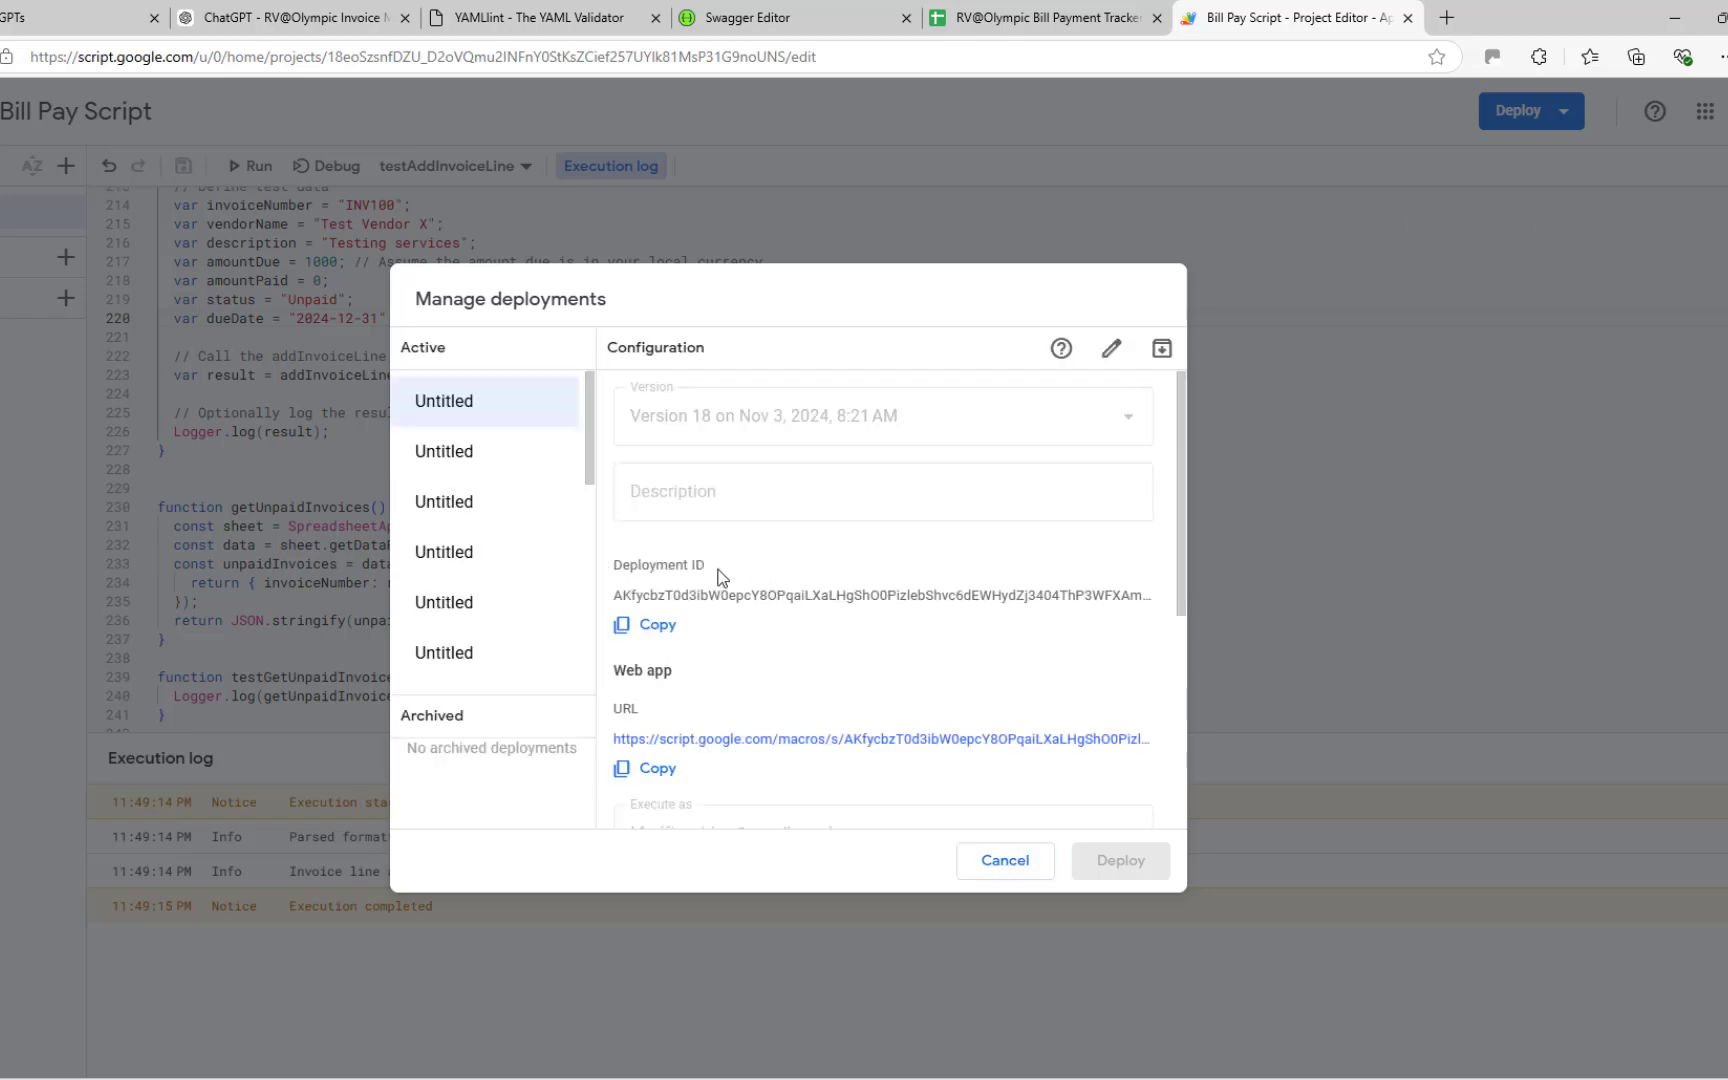
scroll(706, 578, down, 1)
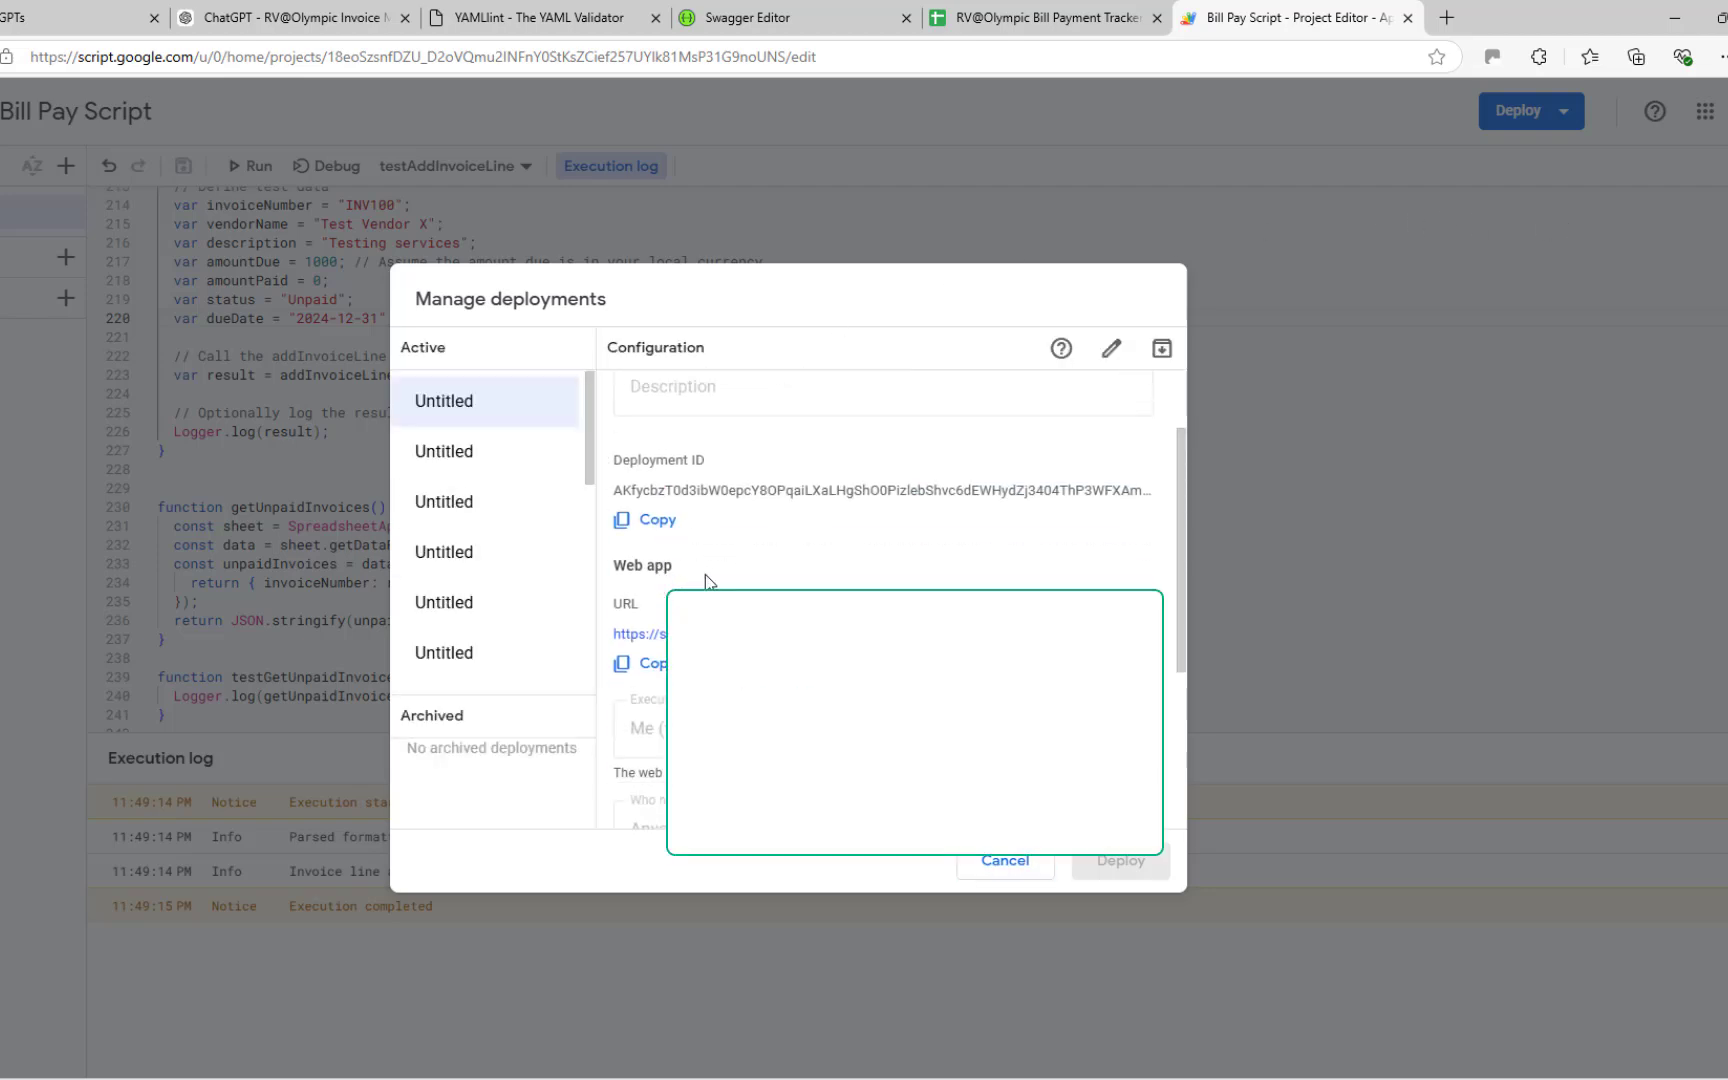
scroll(706, 578, down, 1)
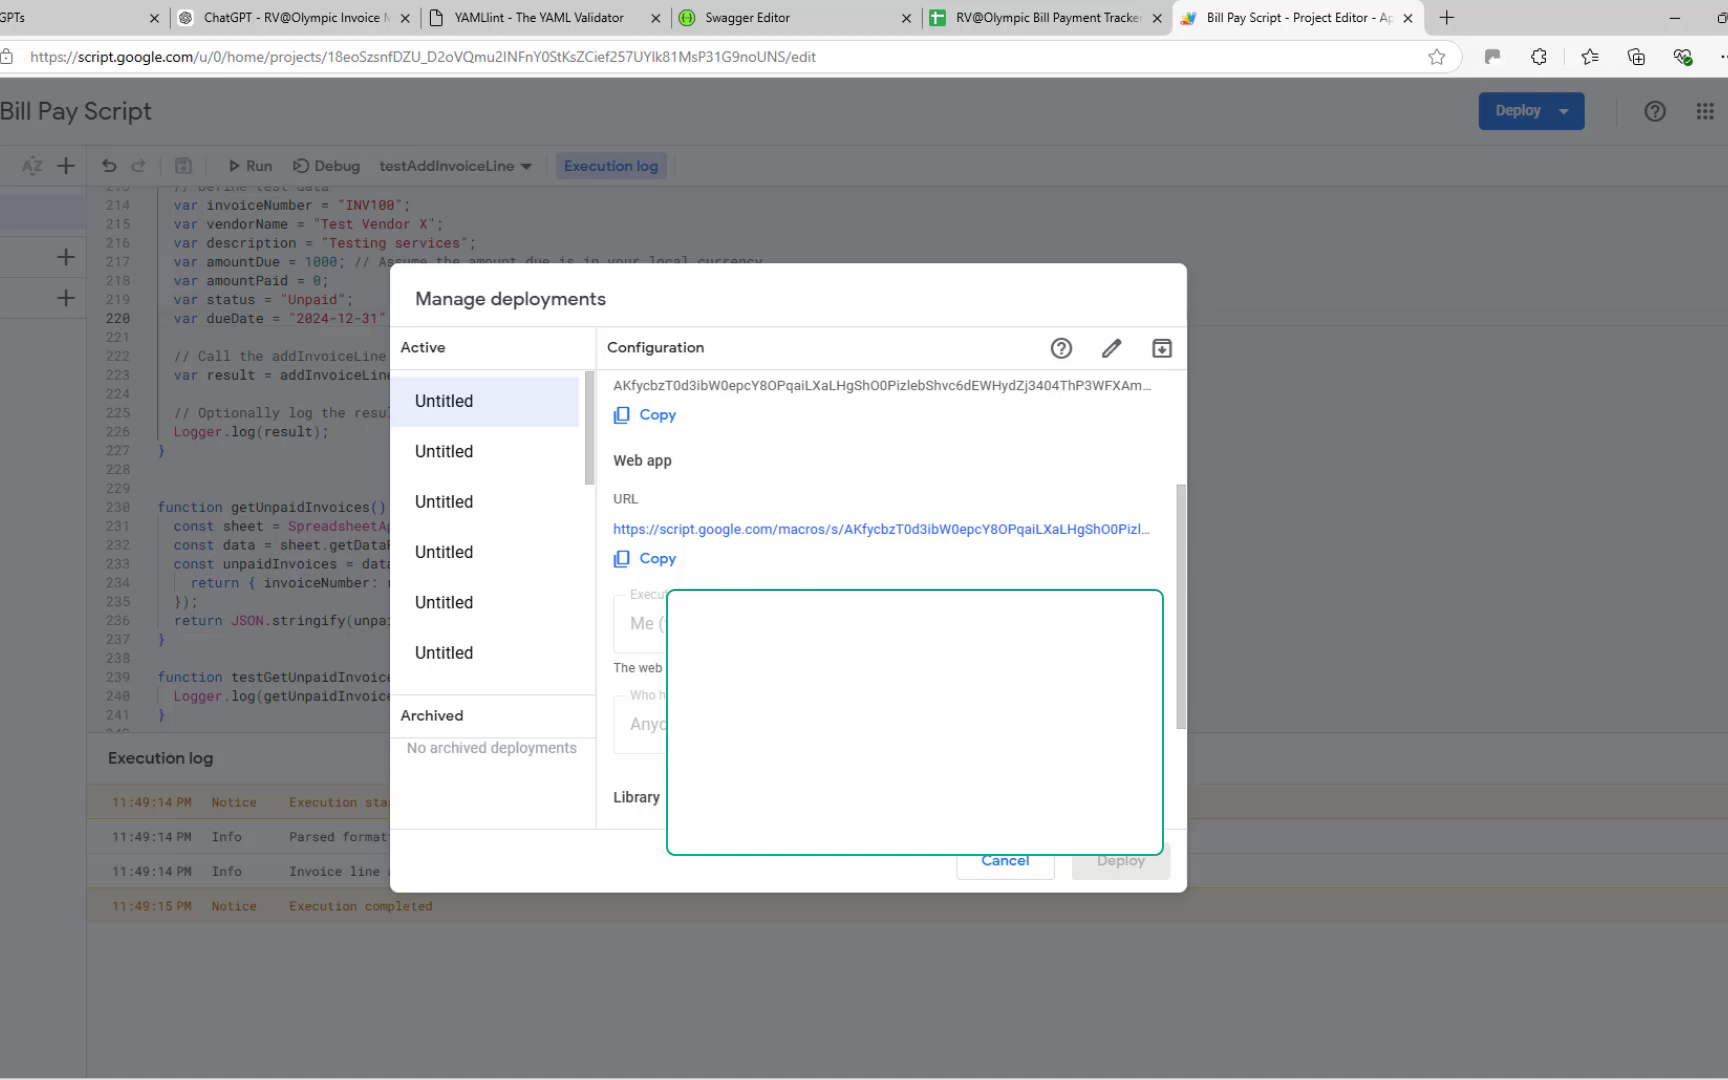
click(987, 866)
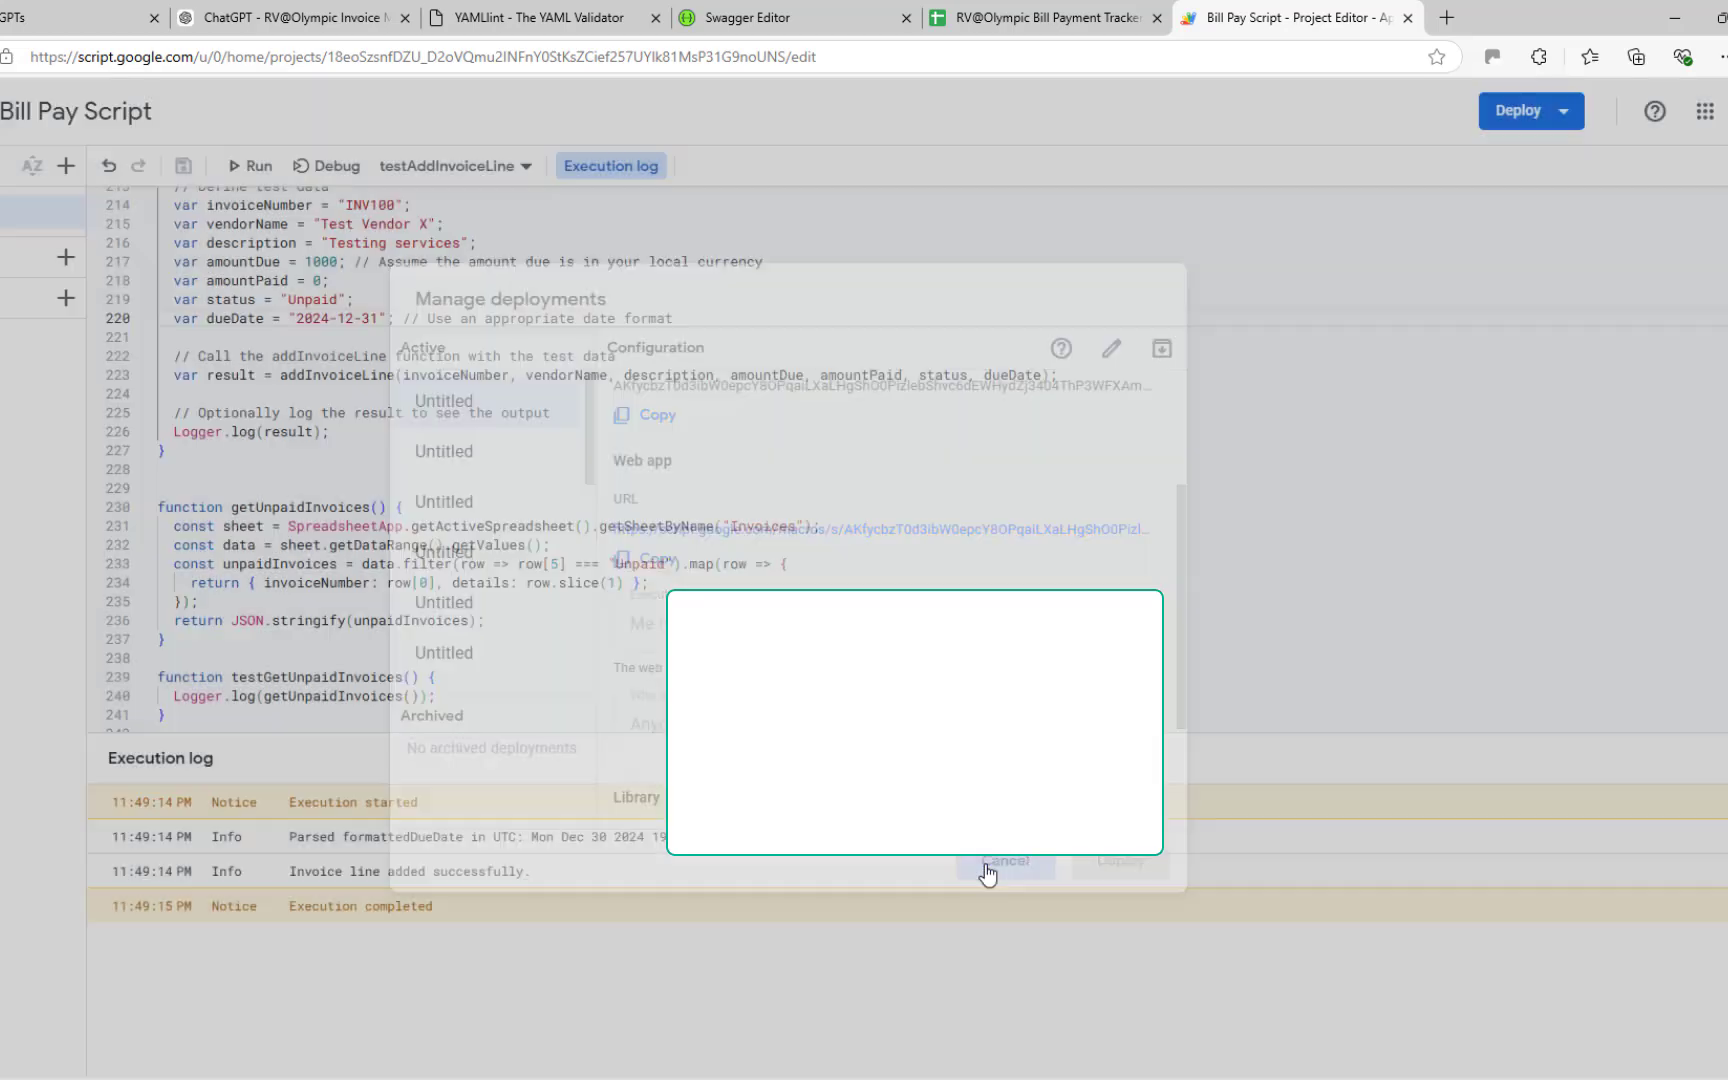
Step: Find the spreadsheetId line in getOverdueInvoices and point out the spreadsheet ID set there
scroll(800, 545, up, 13)
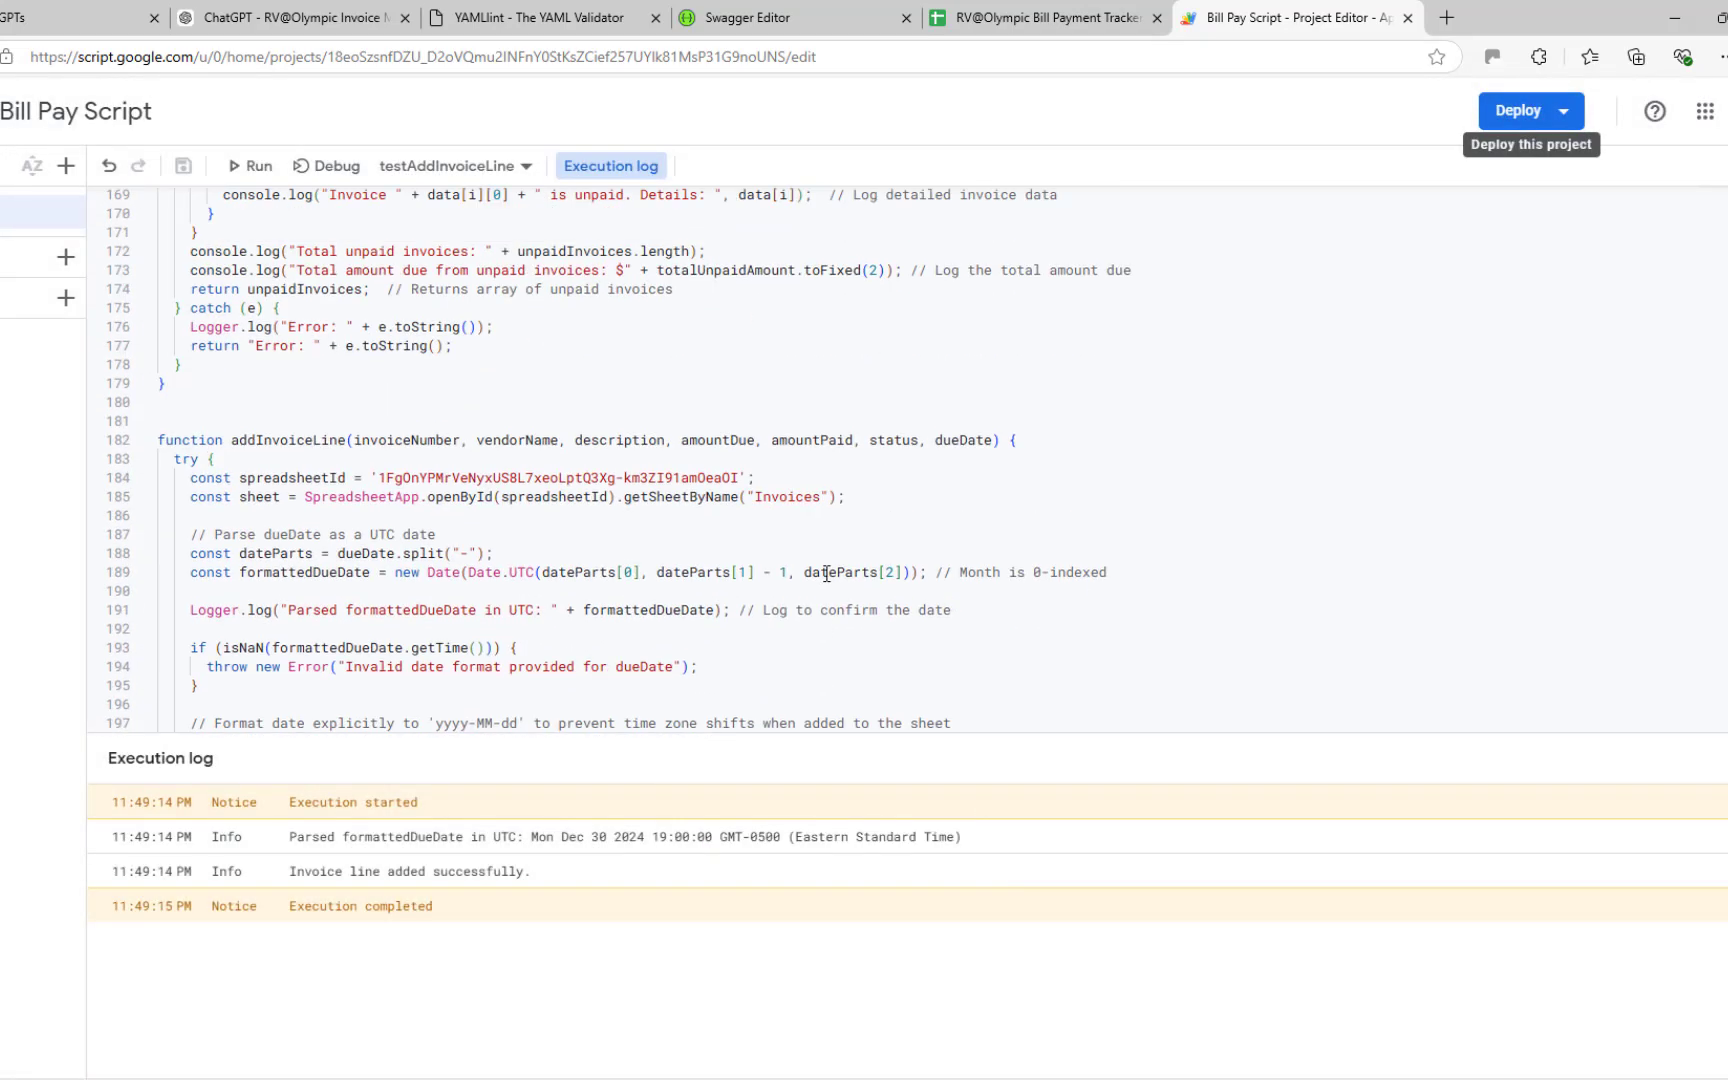
scroll(811, 561, up, 3)
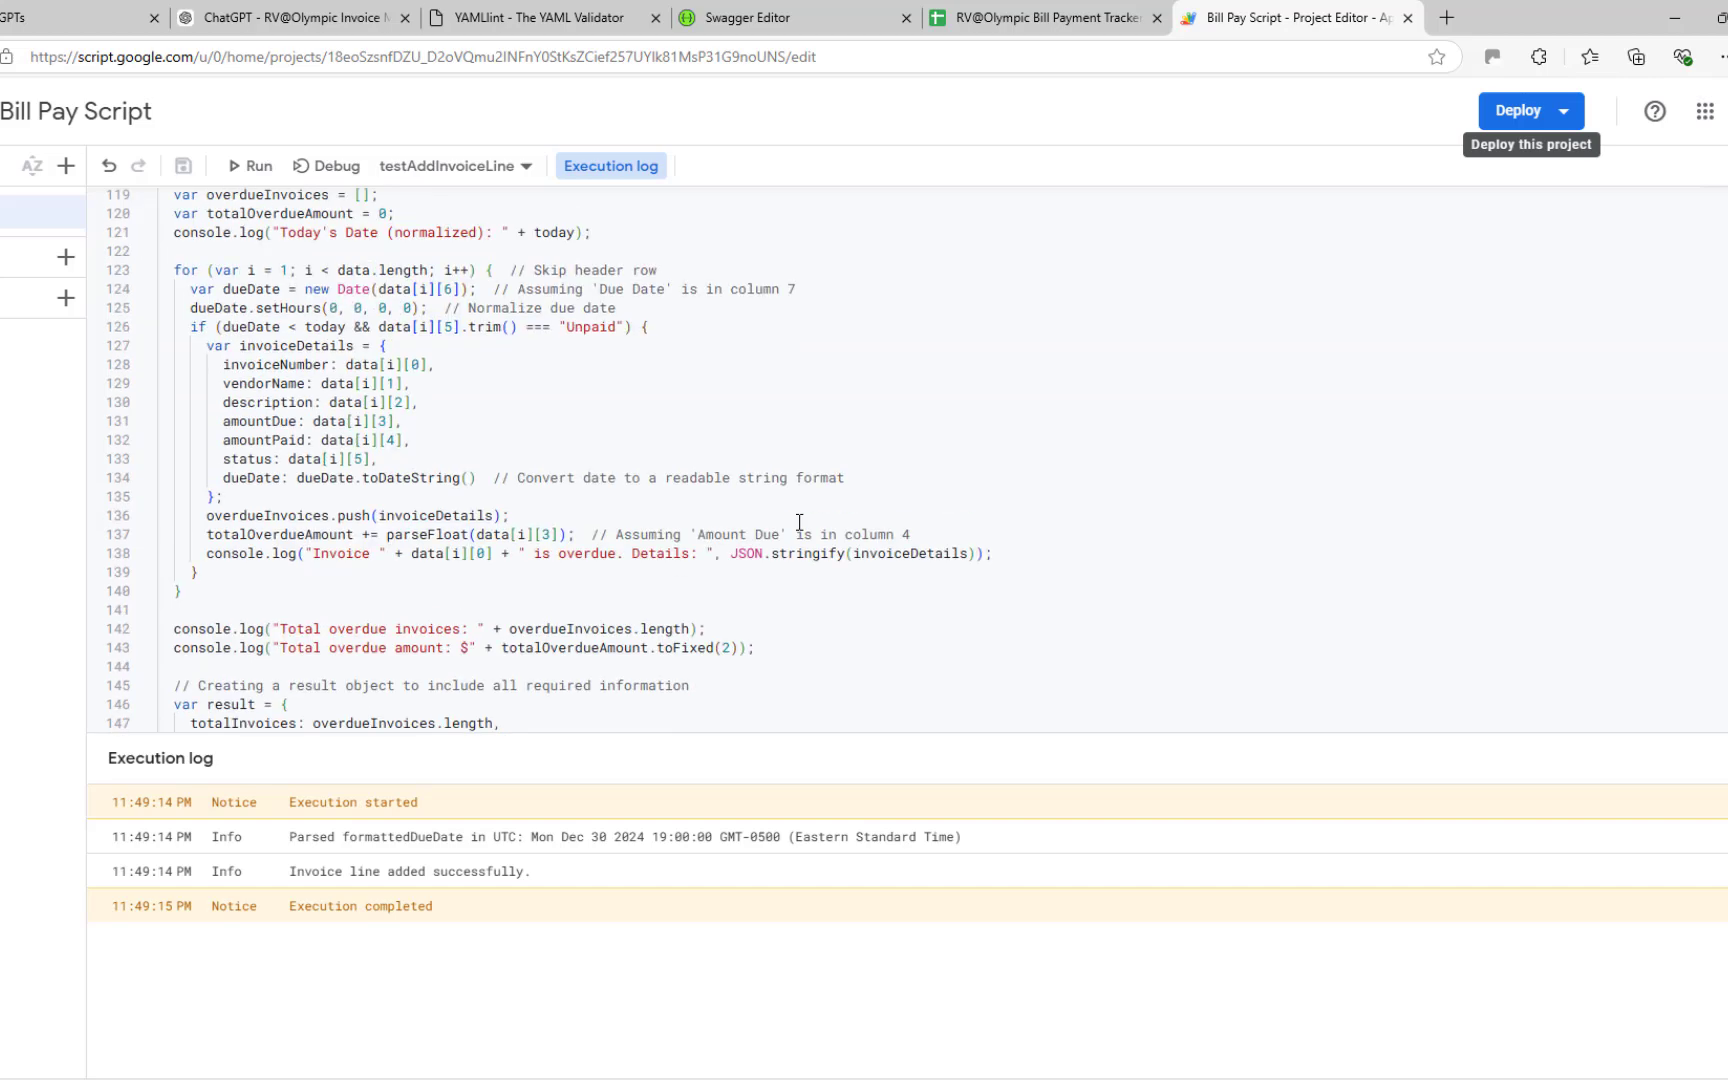
scroll(802, 525, up, 2)
scroll(913, 550, up, 5)
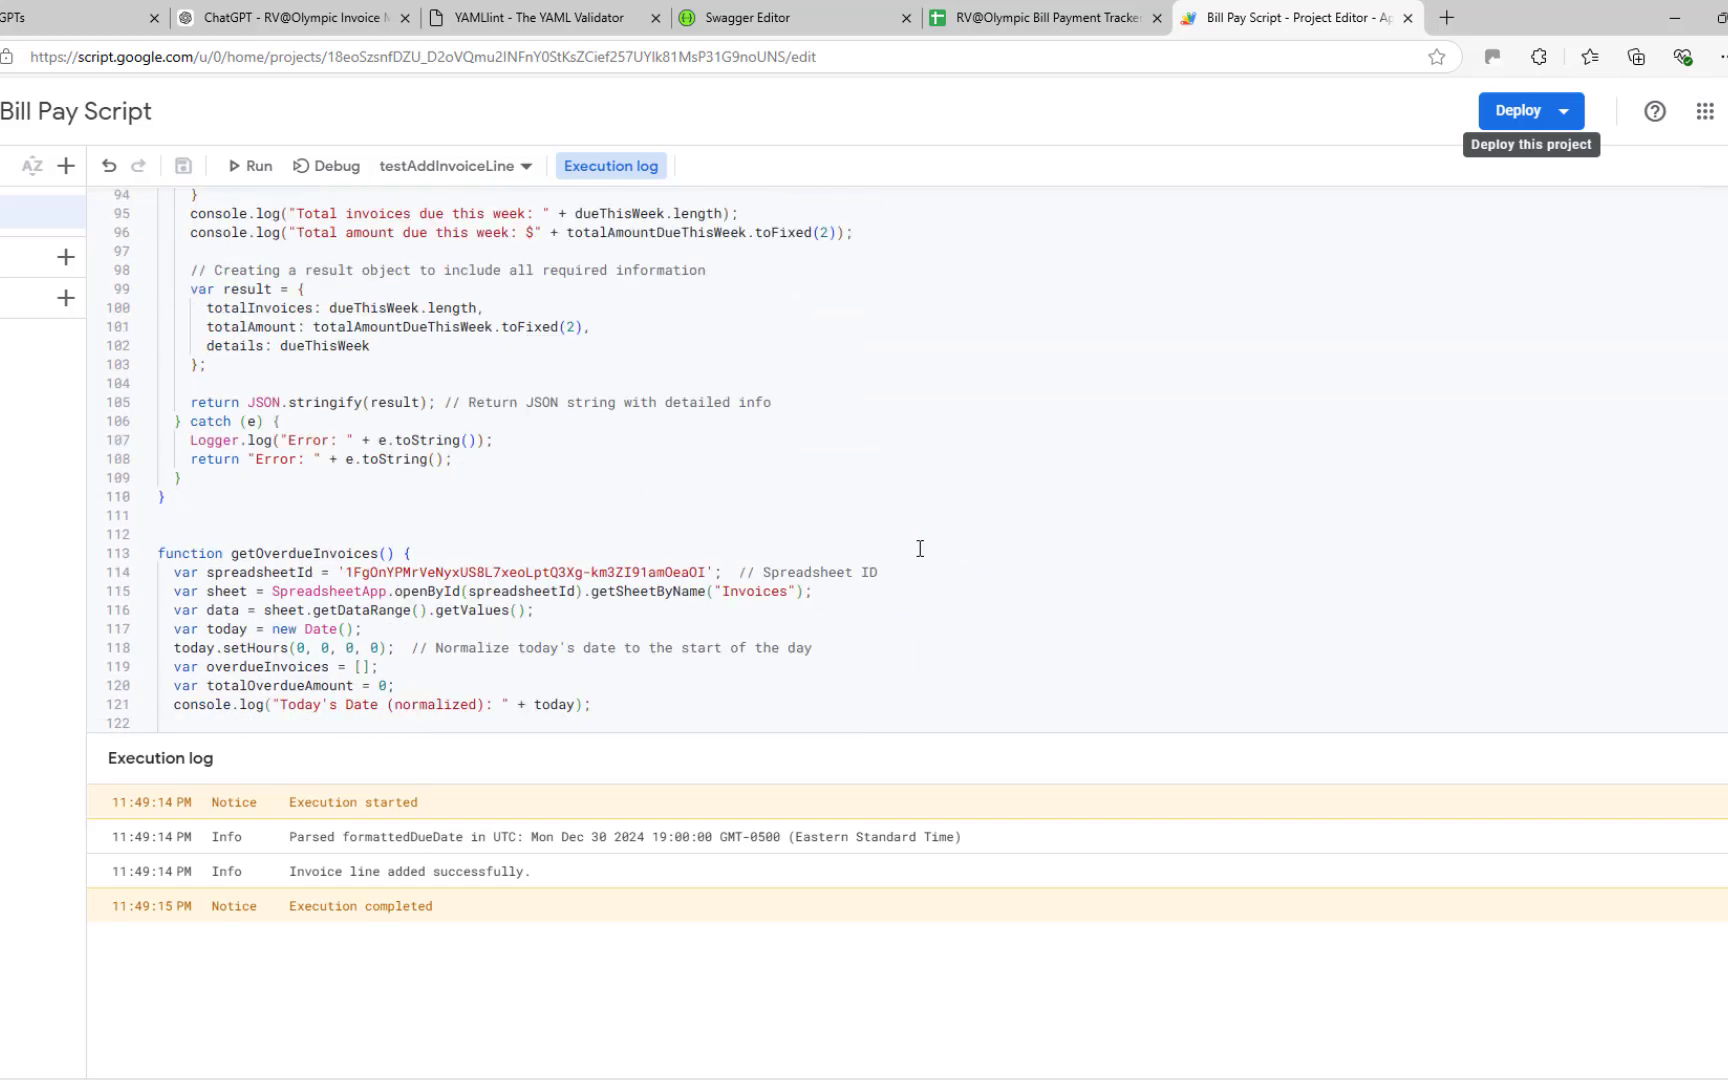
drag(385, 572, 402, 572)
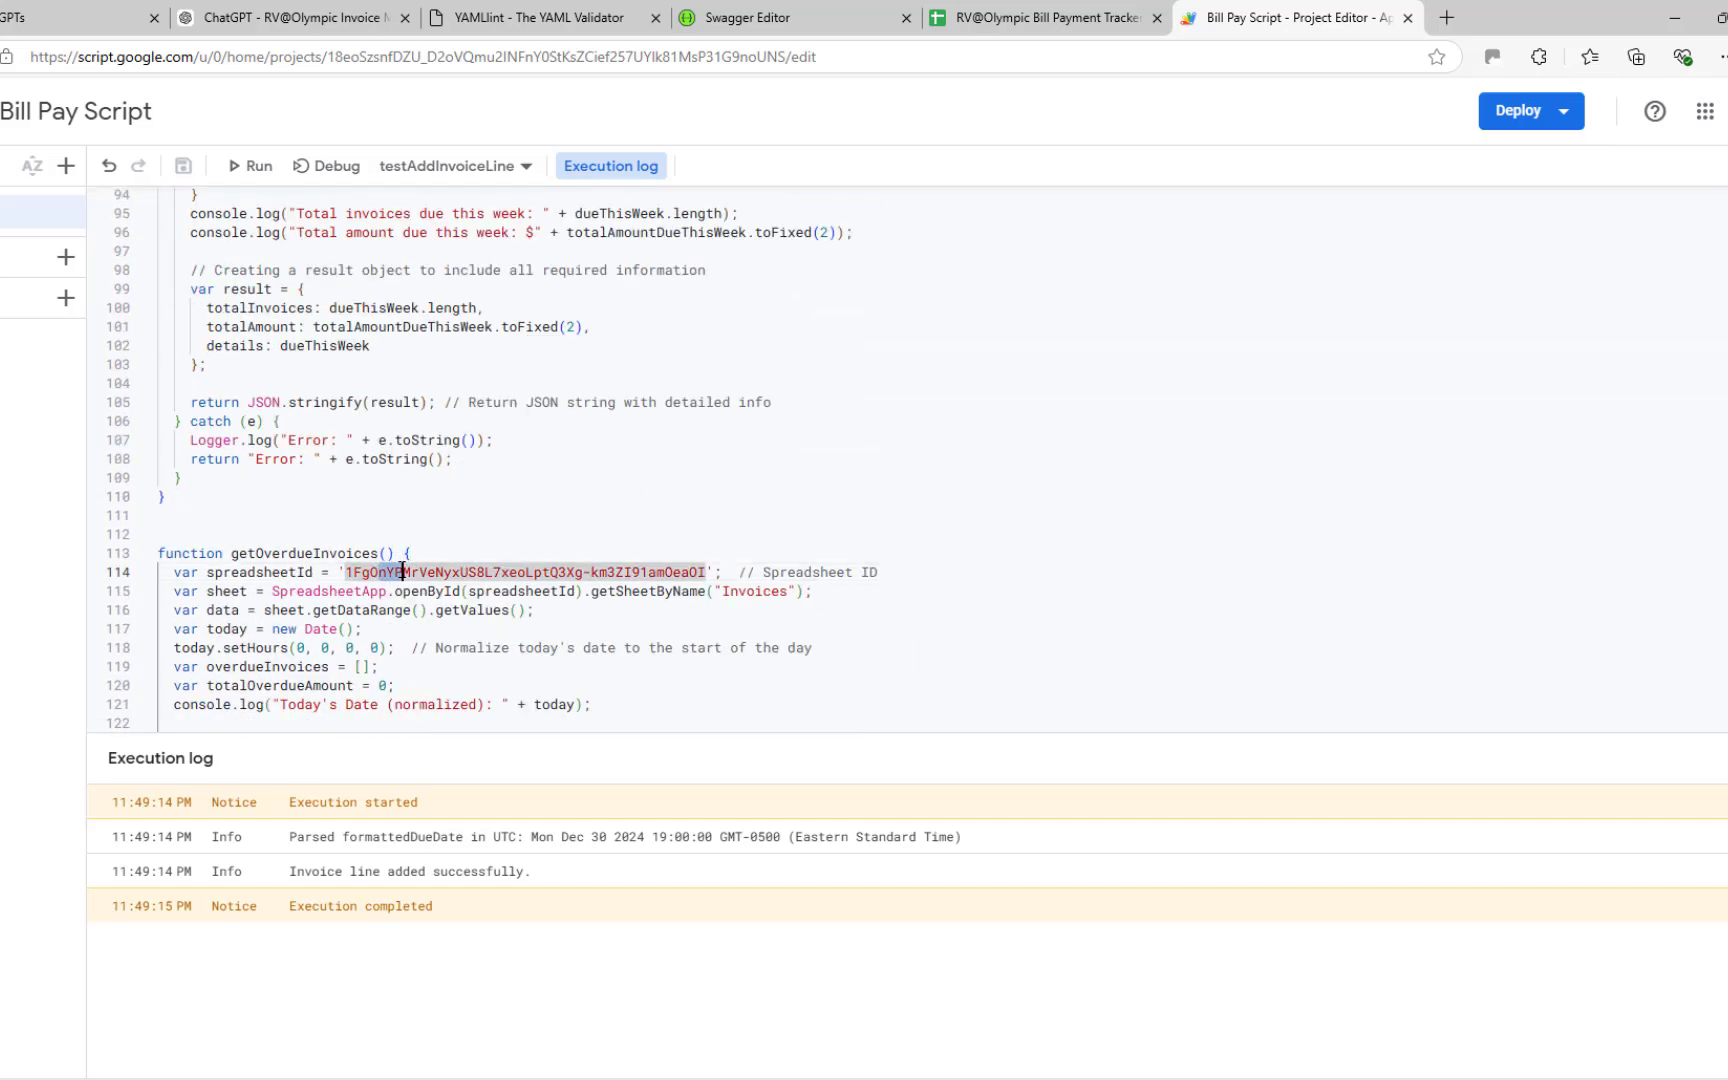
click(452, 497)
scroll(590, 480, up, 2)
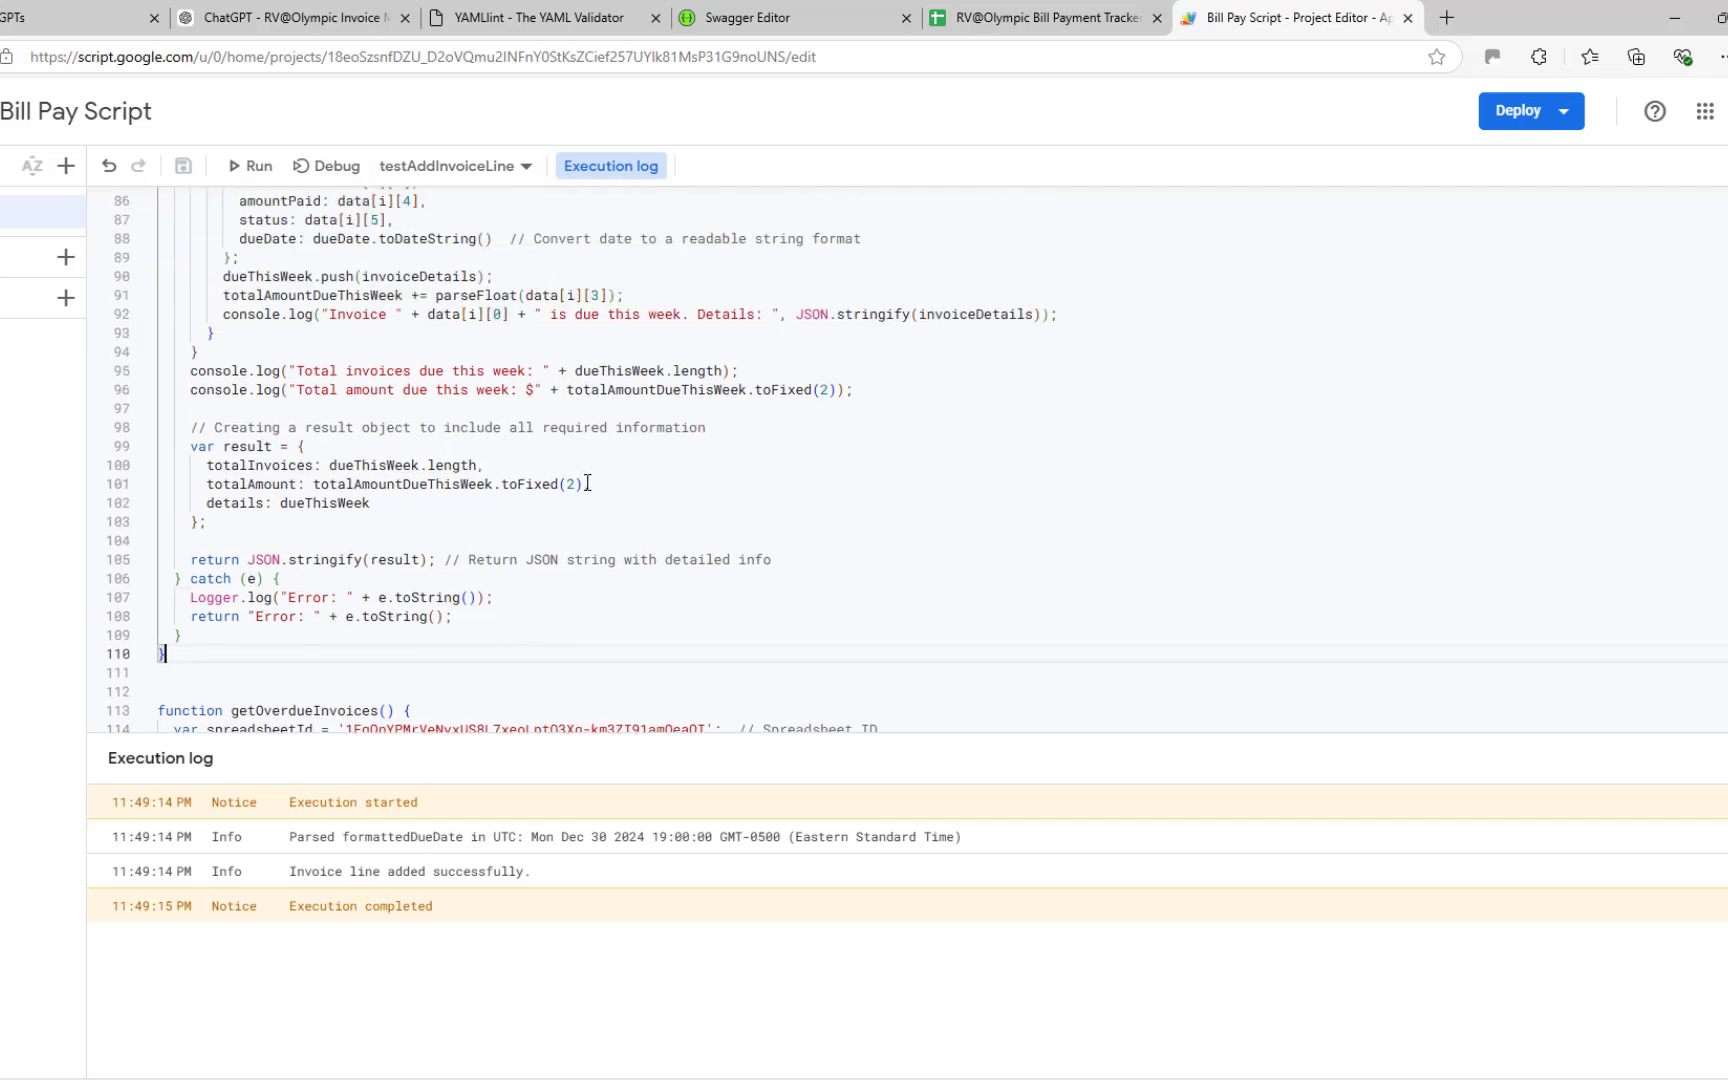
Step: Highlight the spreadsheet ID in the Bill Payment Tracker's web address and compare it with the spreadsheetId in getOverdueInvoices
click(1048, 17)
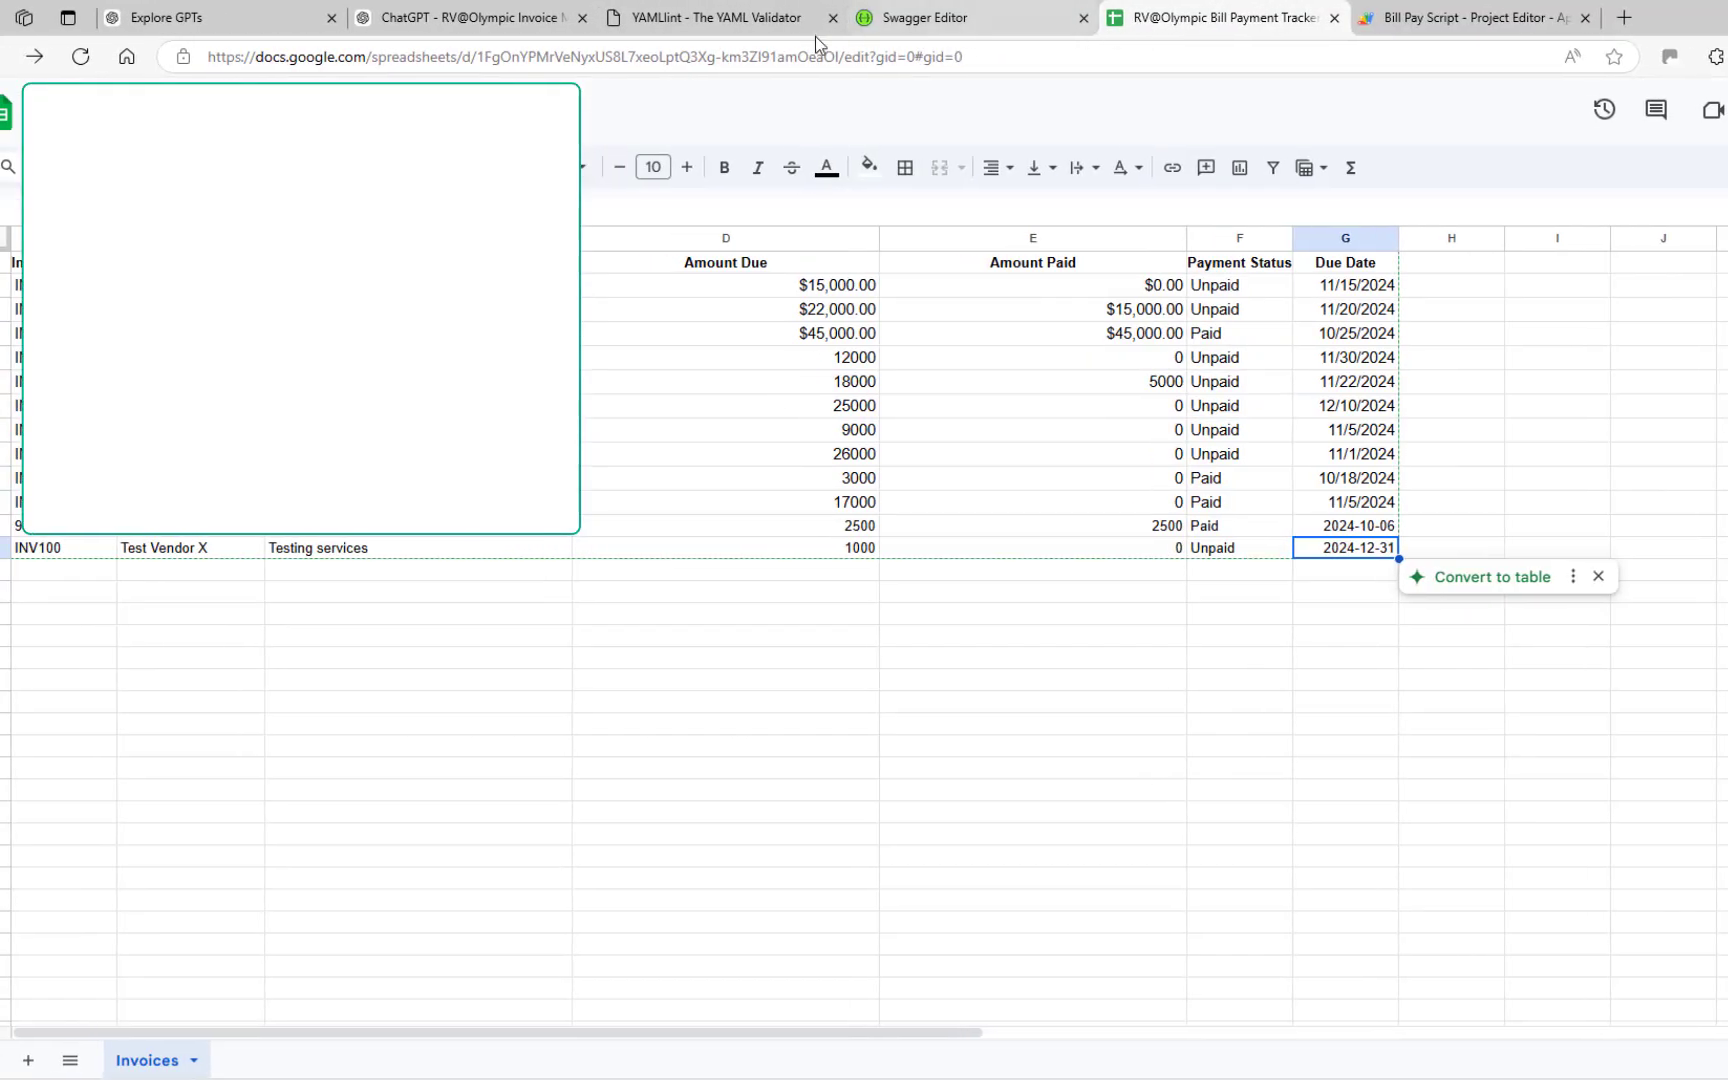
drag(477, 57, 840, 57)
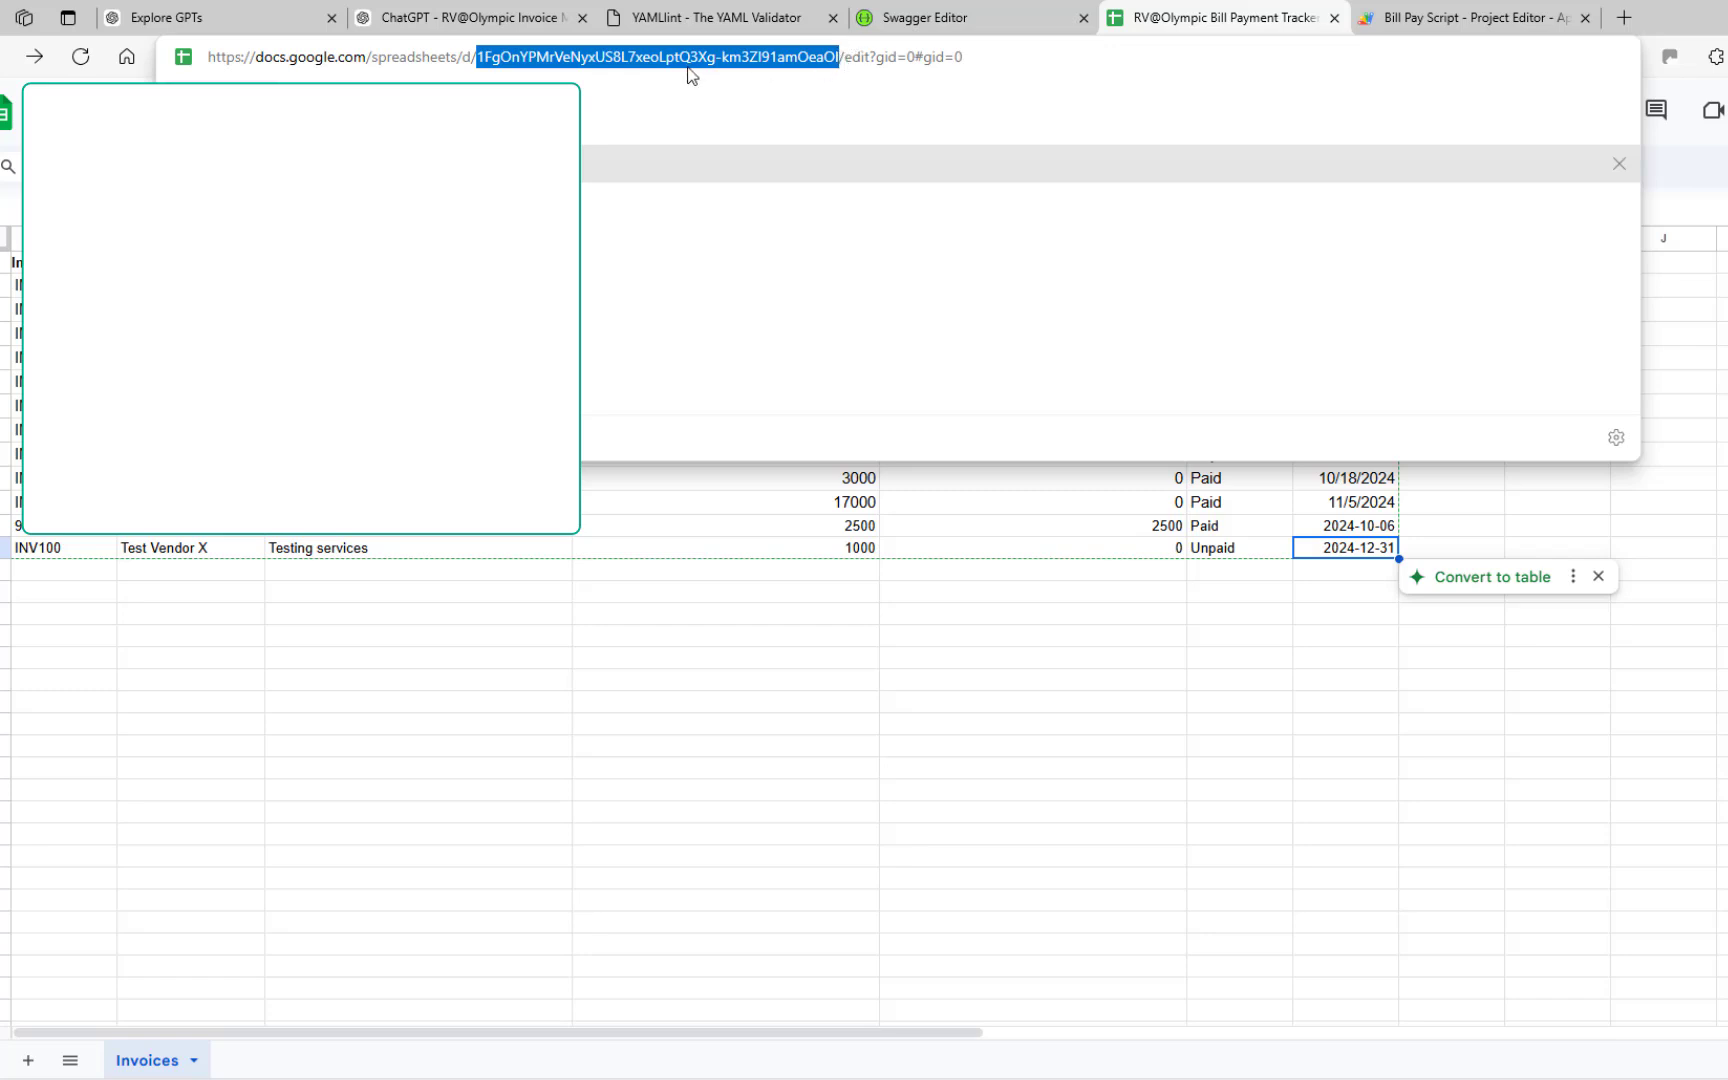
click(1460, 17)
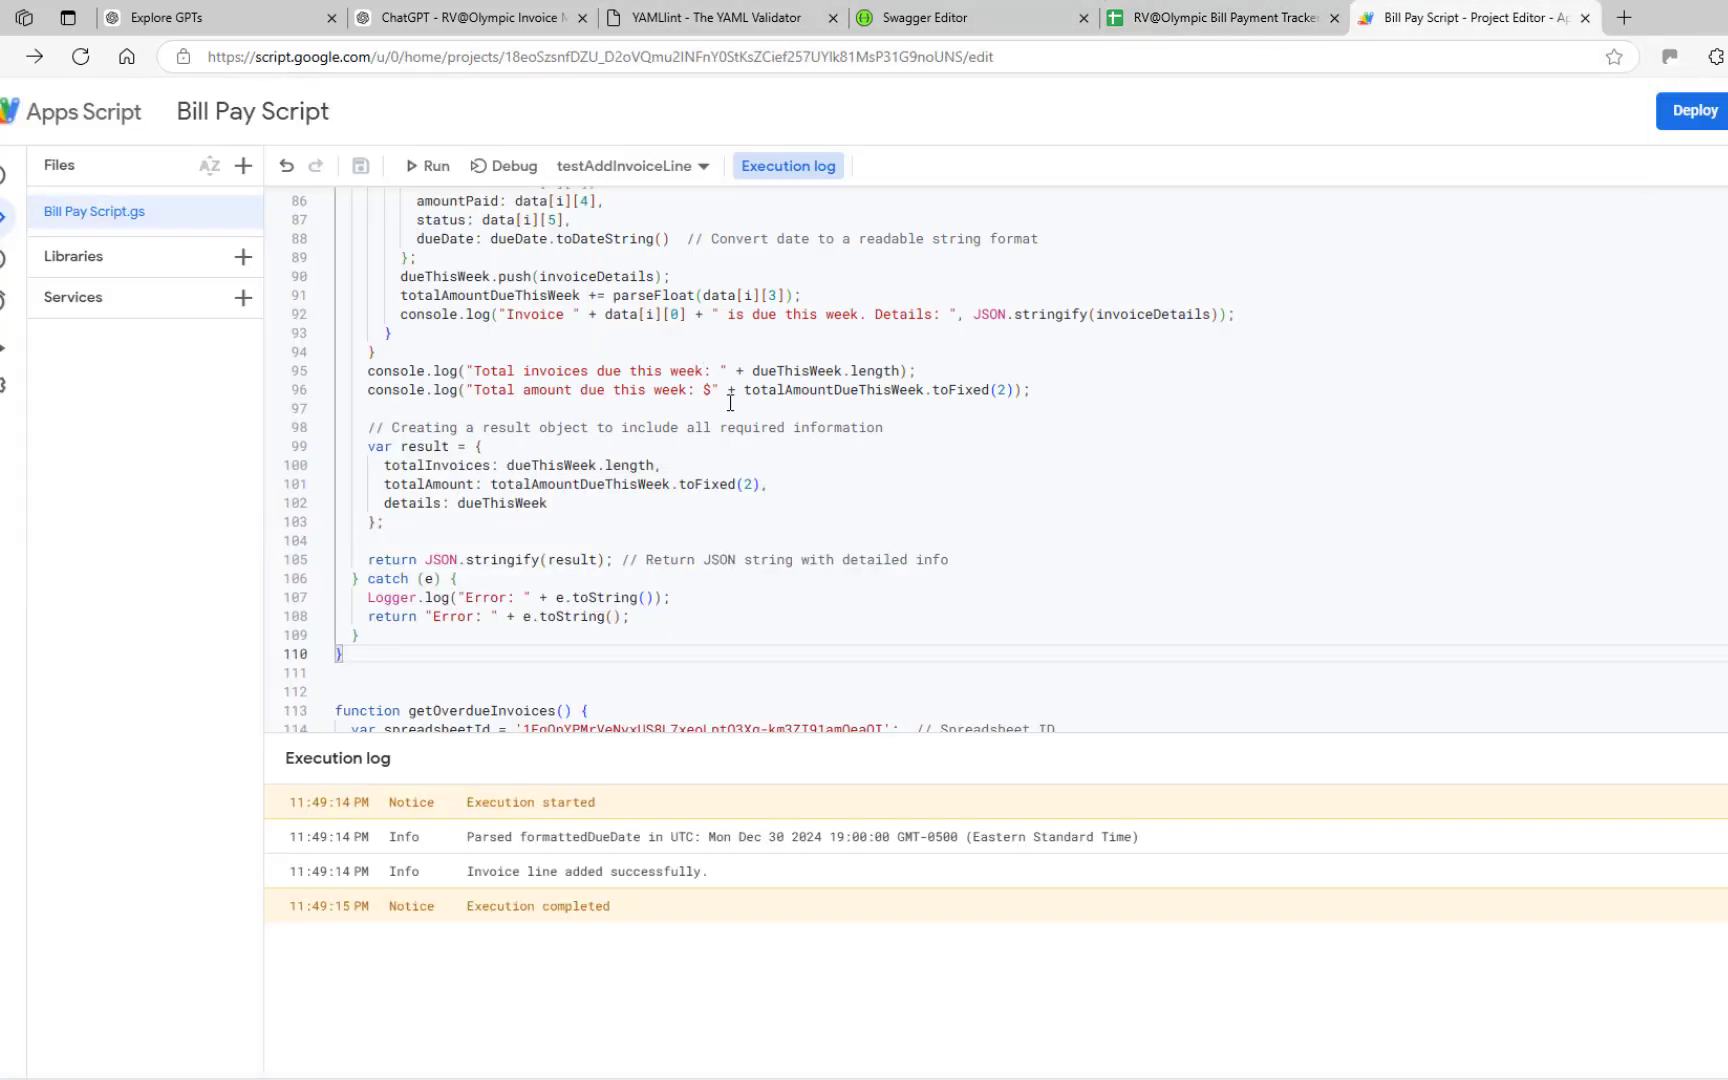
scroll(760, 470, down, 2)
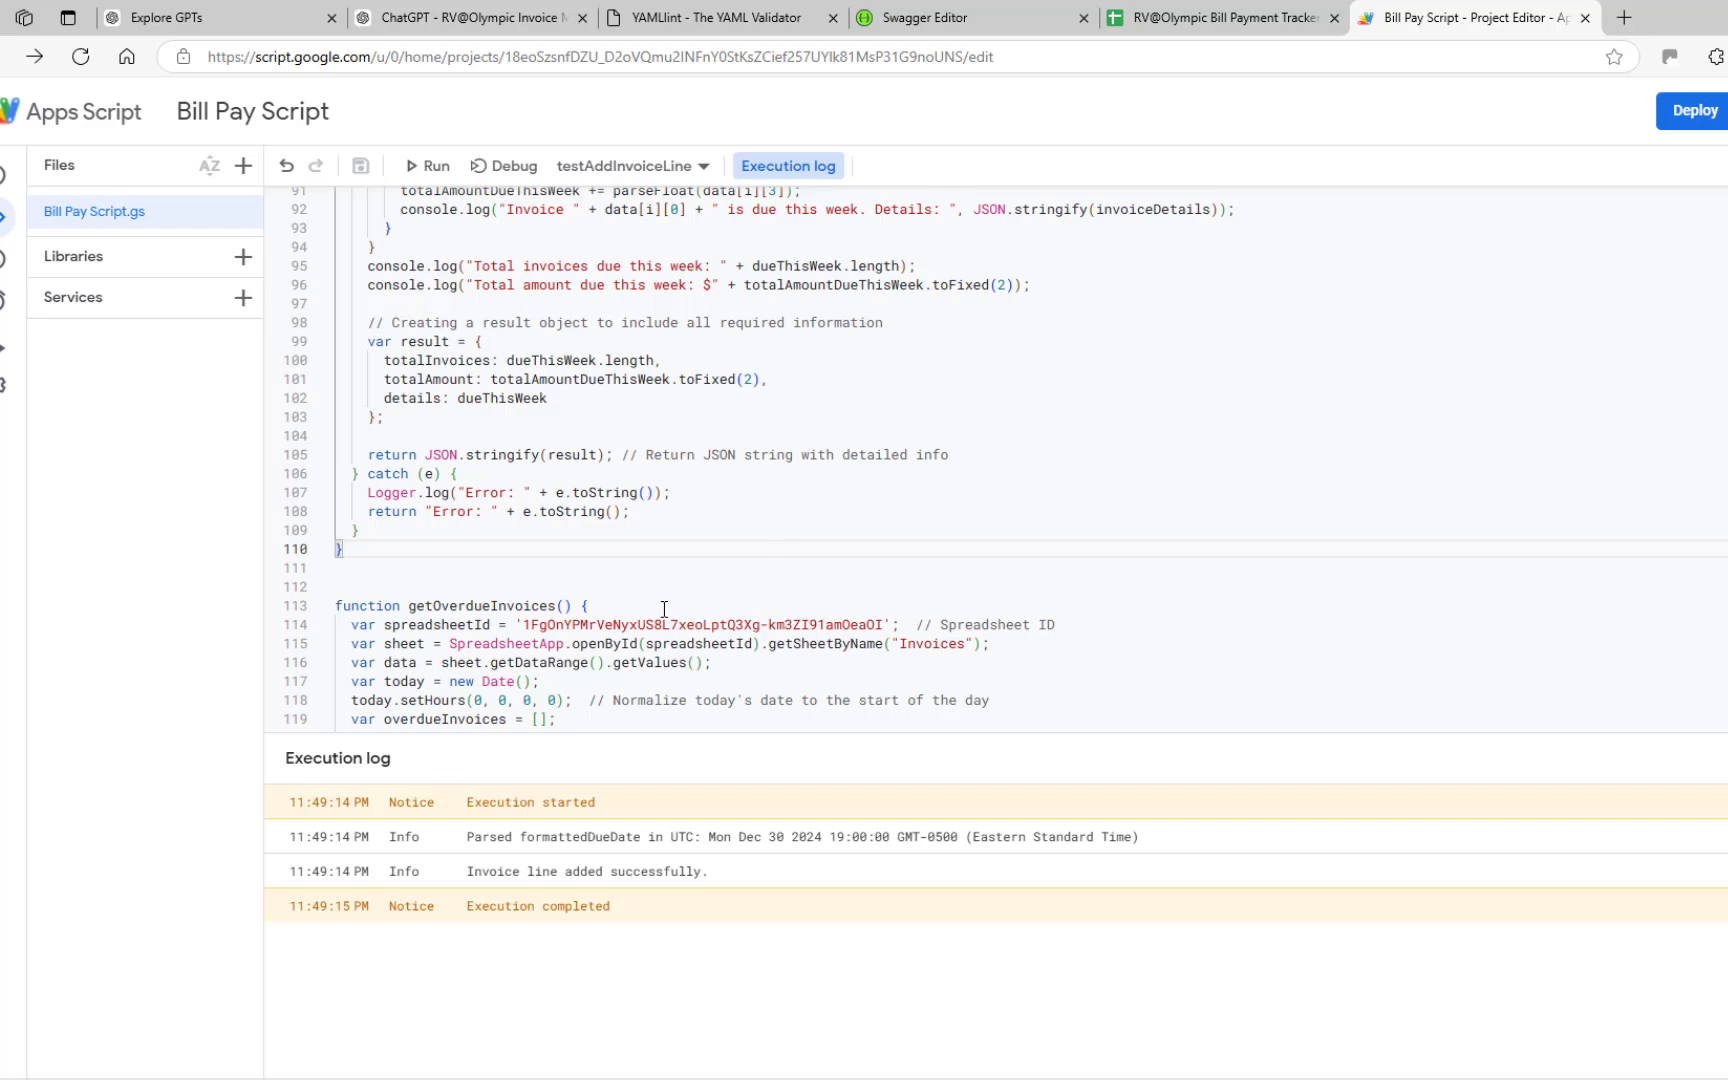
Step: Examine the action cases in the script's doGet function and check them against the Bill Payment Tracker sheet
scroll(664, 612, up, 14)
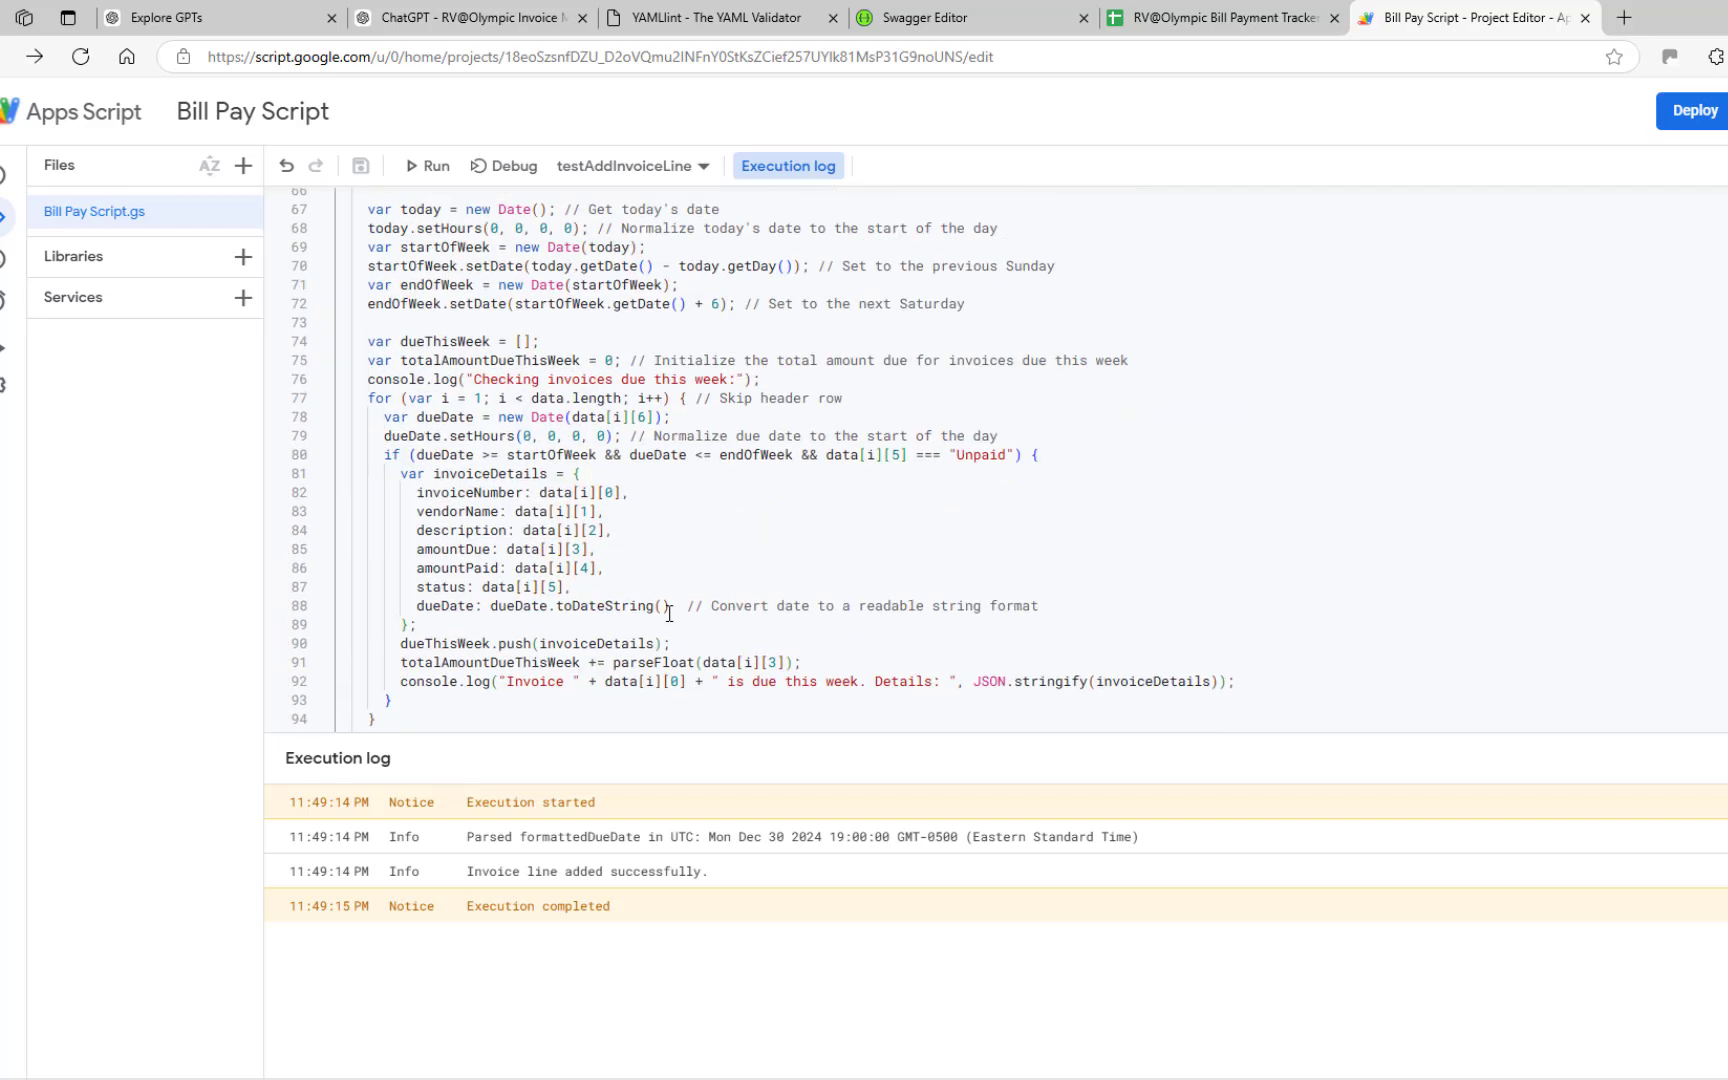
scroll(672, 612, up, 5)
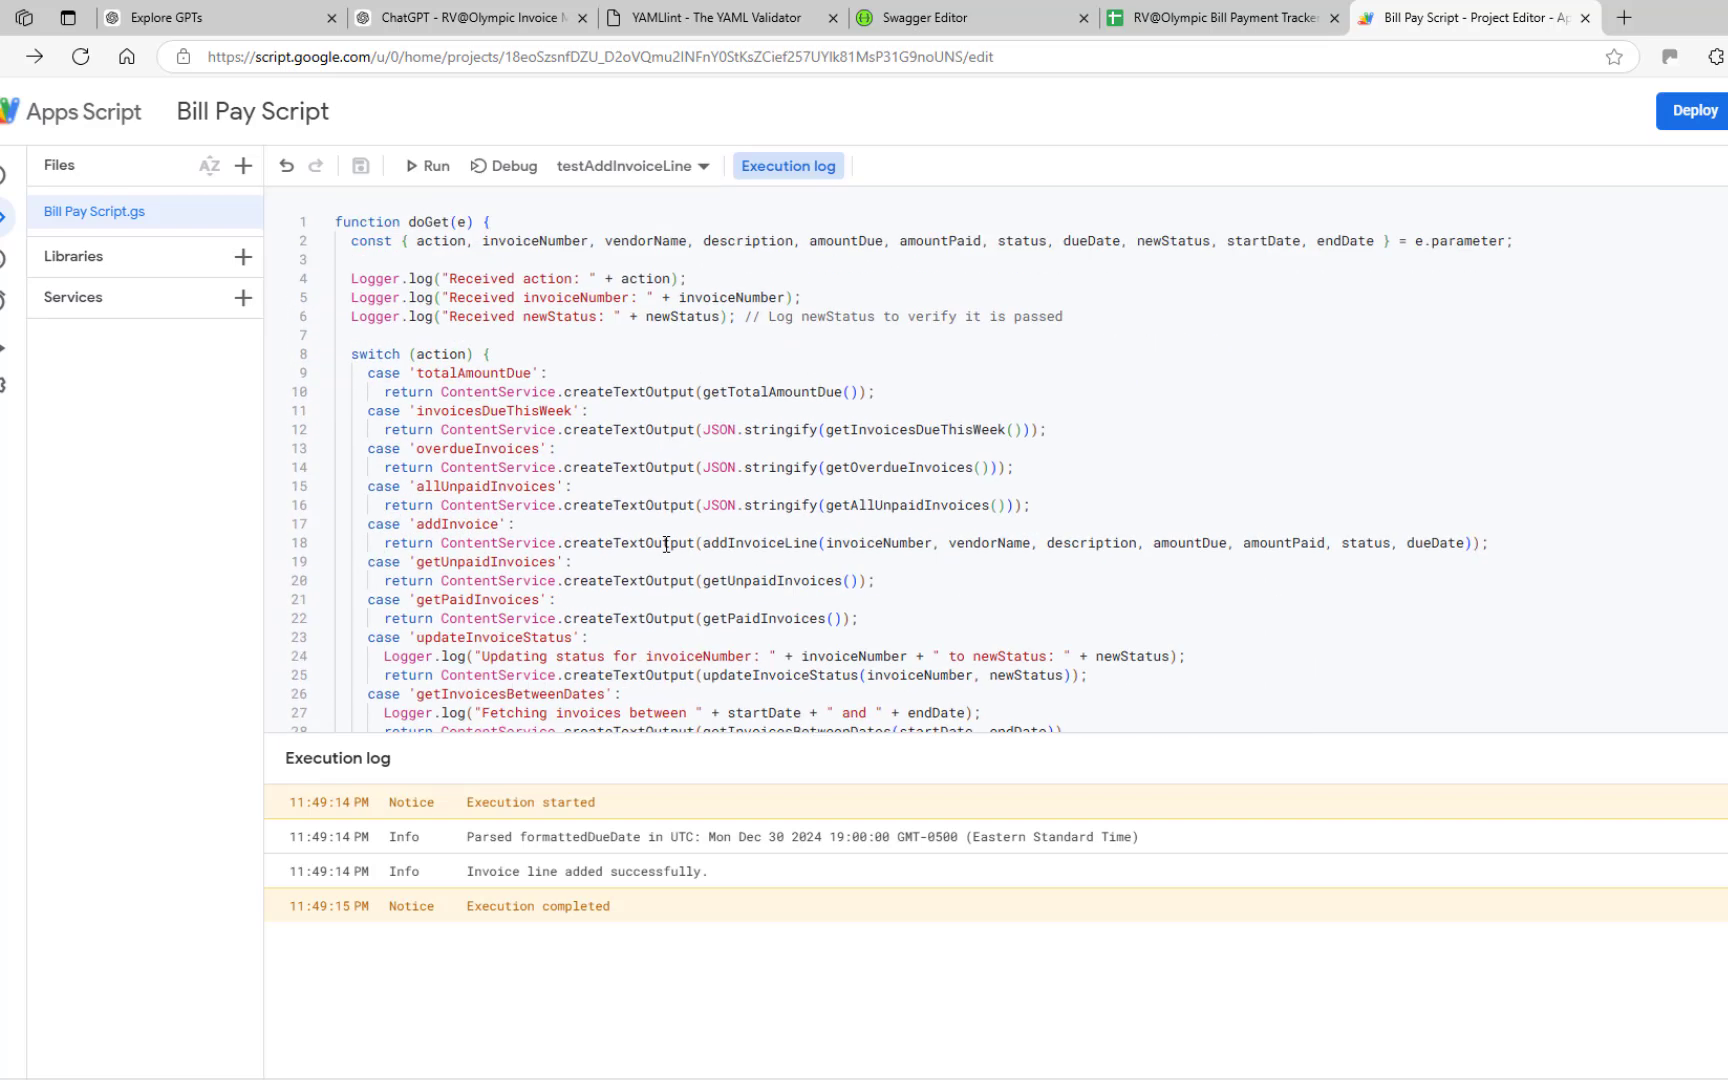
scroll(633, 355, down, 1)
scroll(633, 355, down, 3)
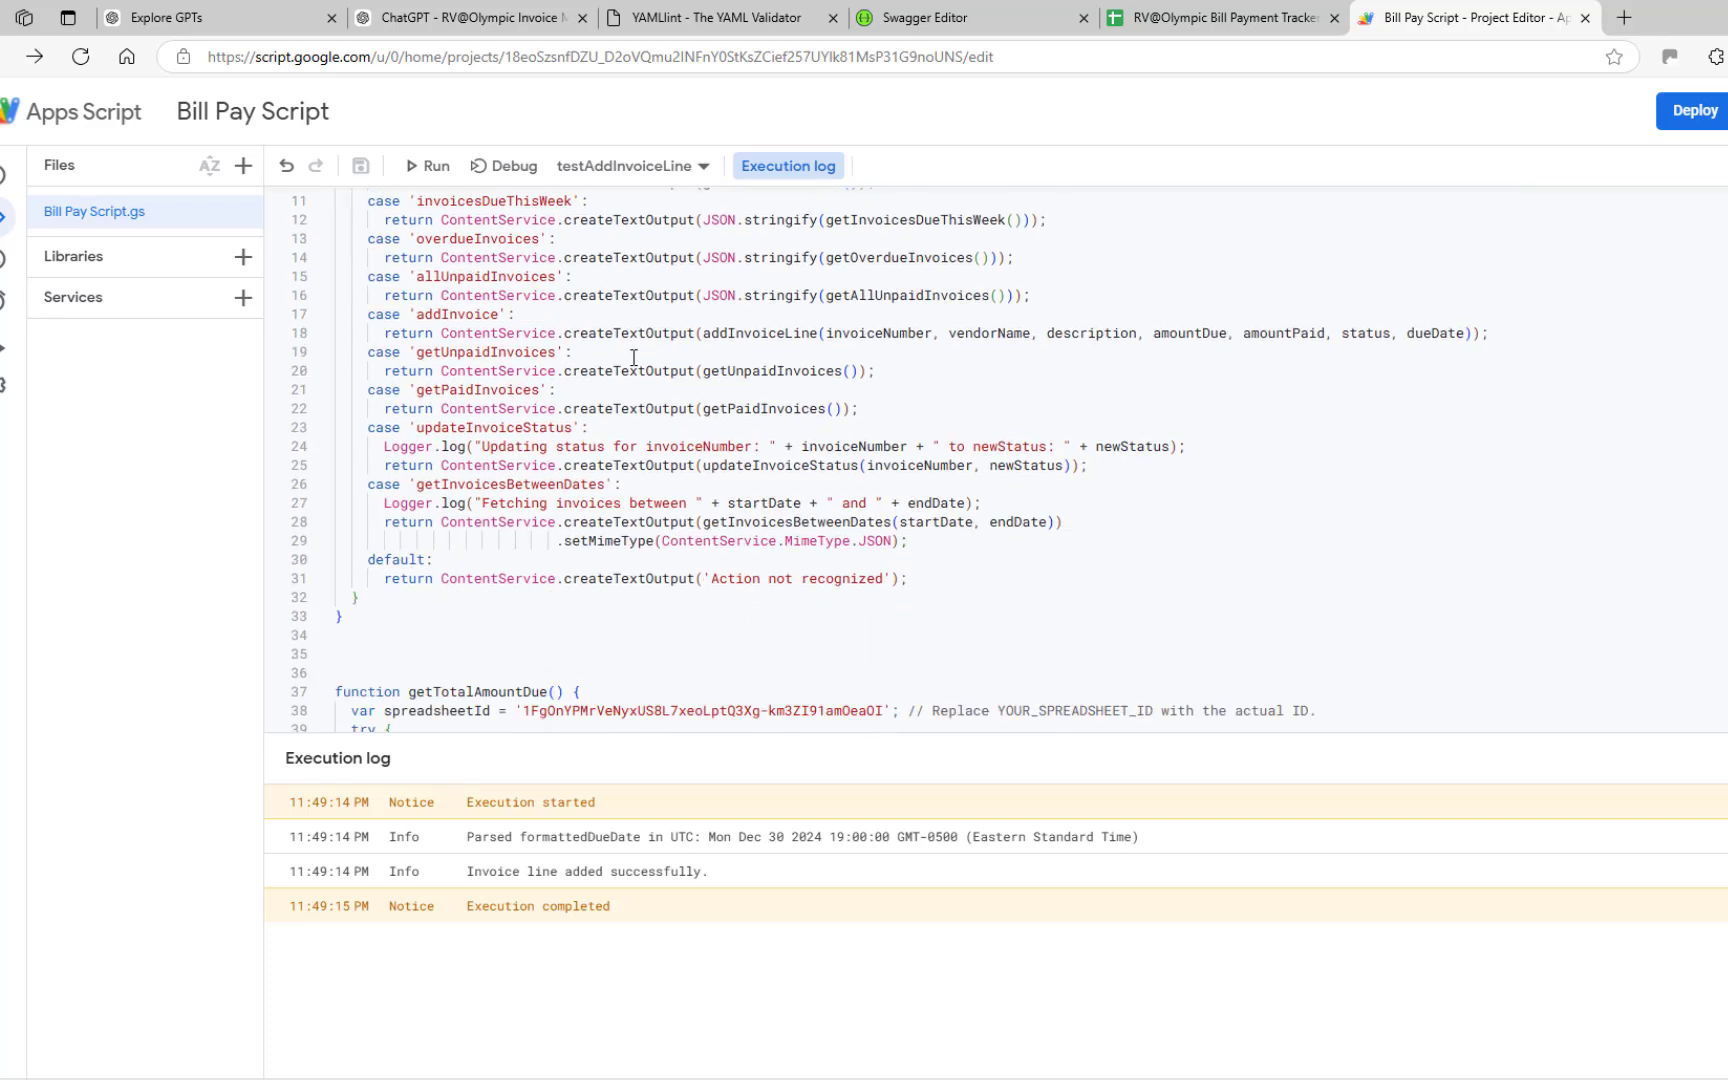
scroll(633, 357, down, 2)
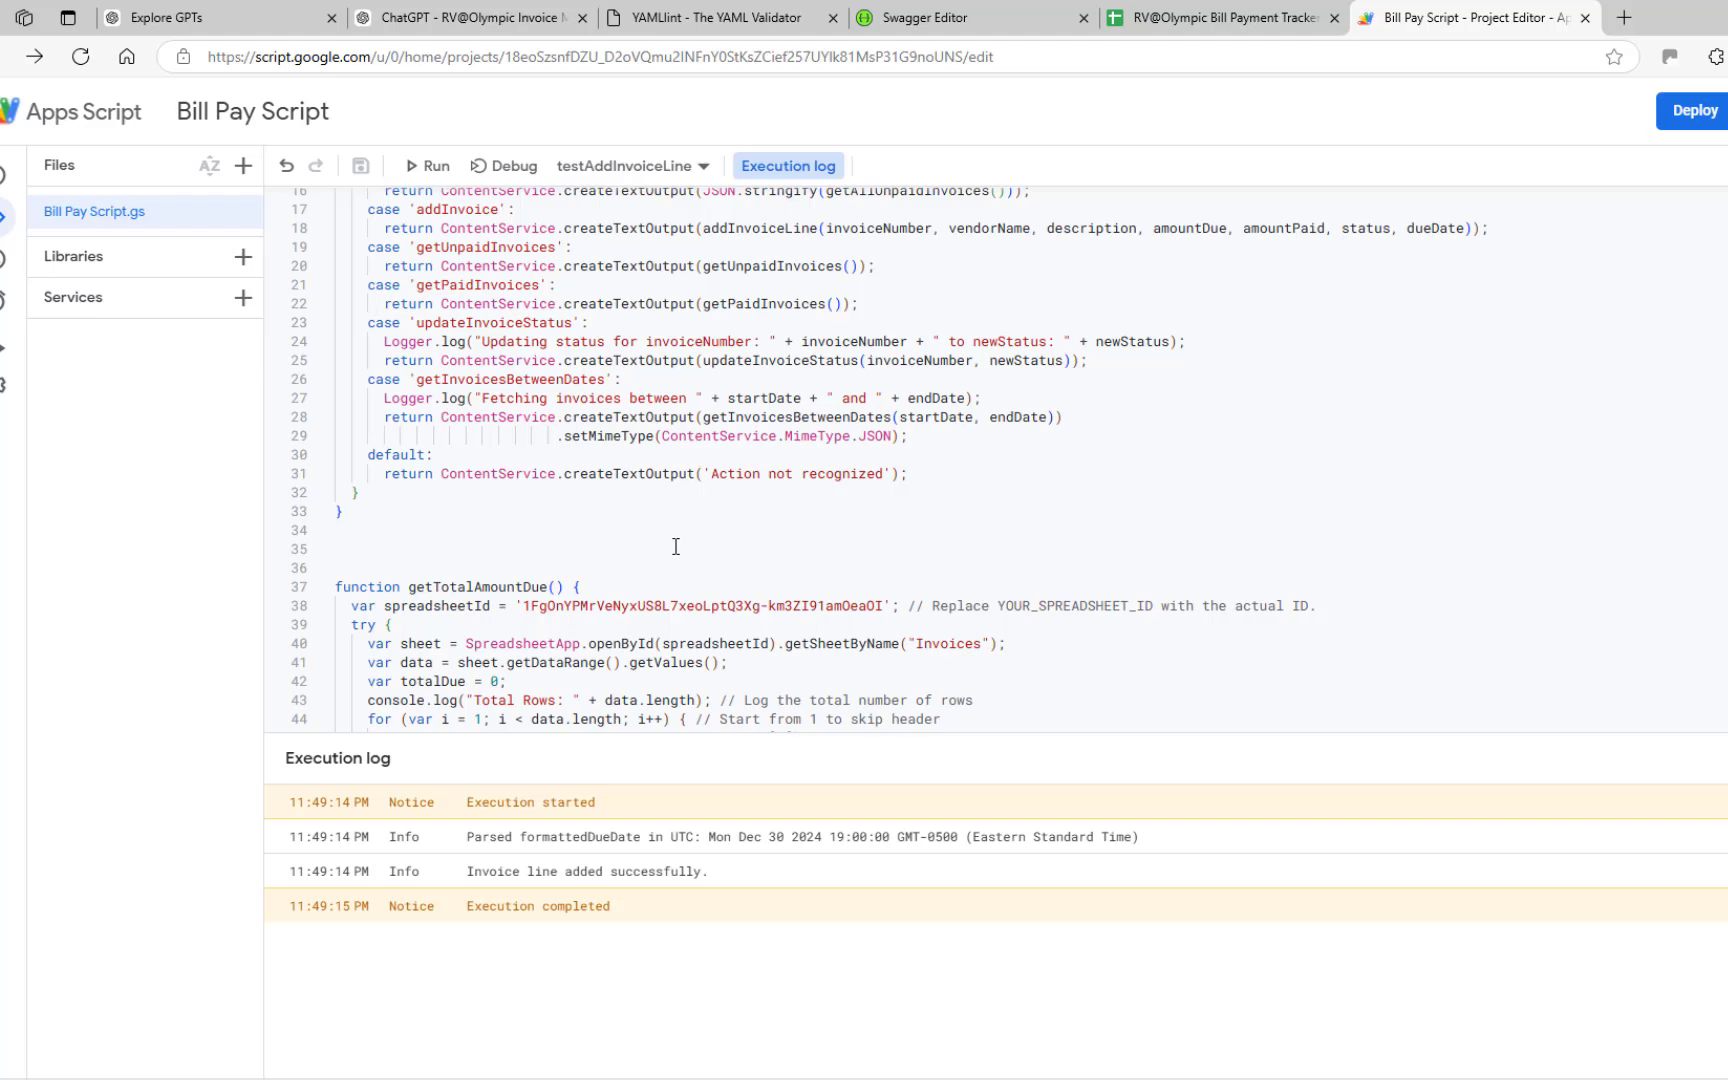
click(1180, 20)
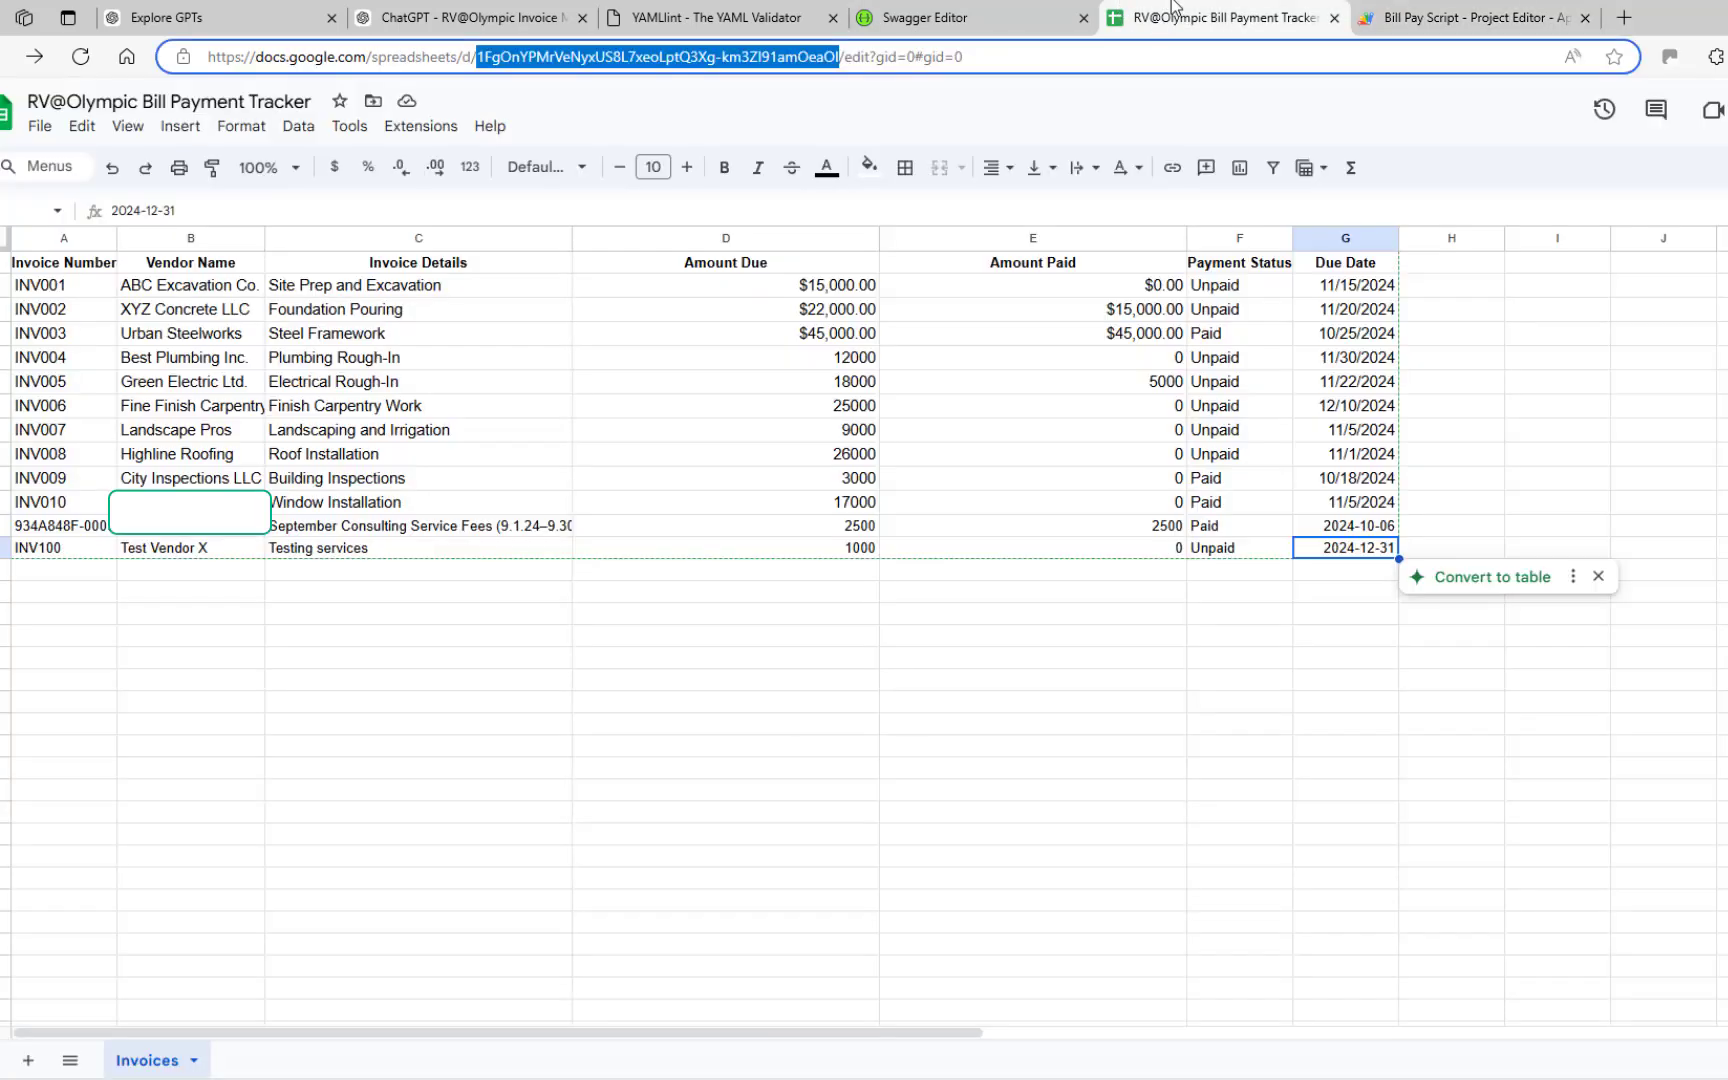
click(1352, 12)
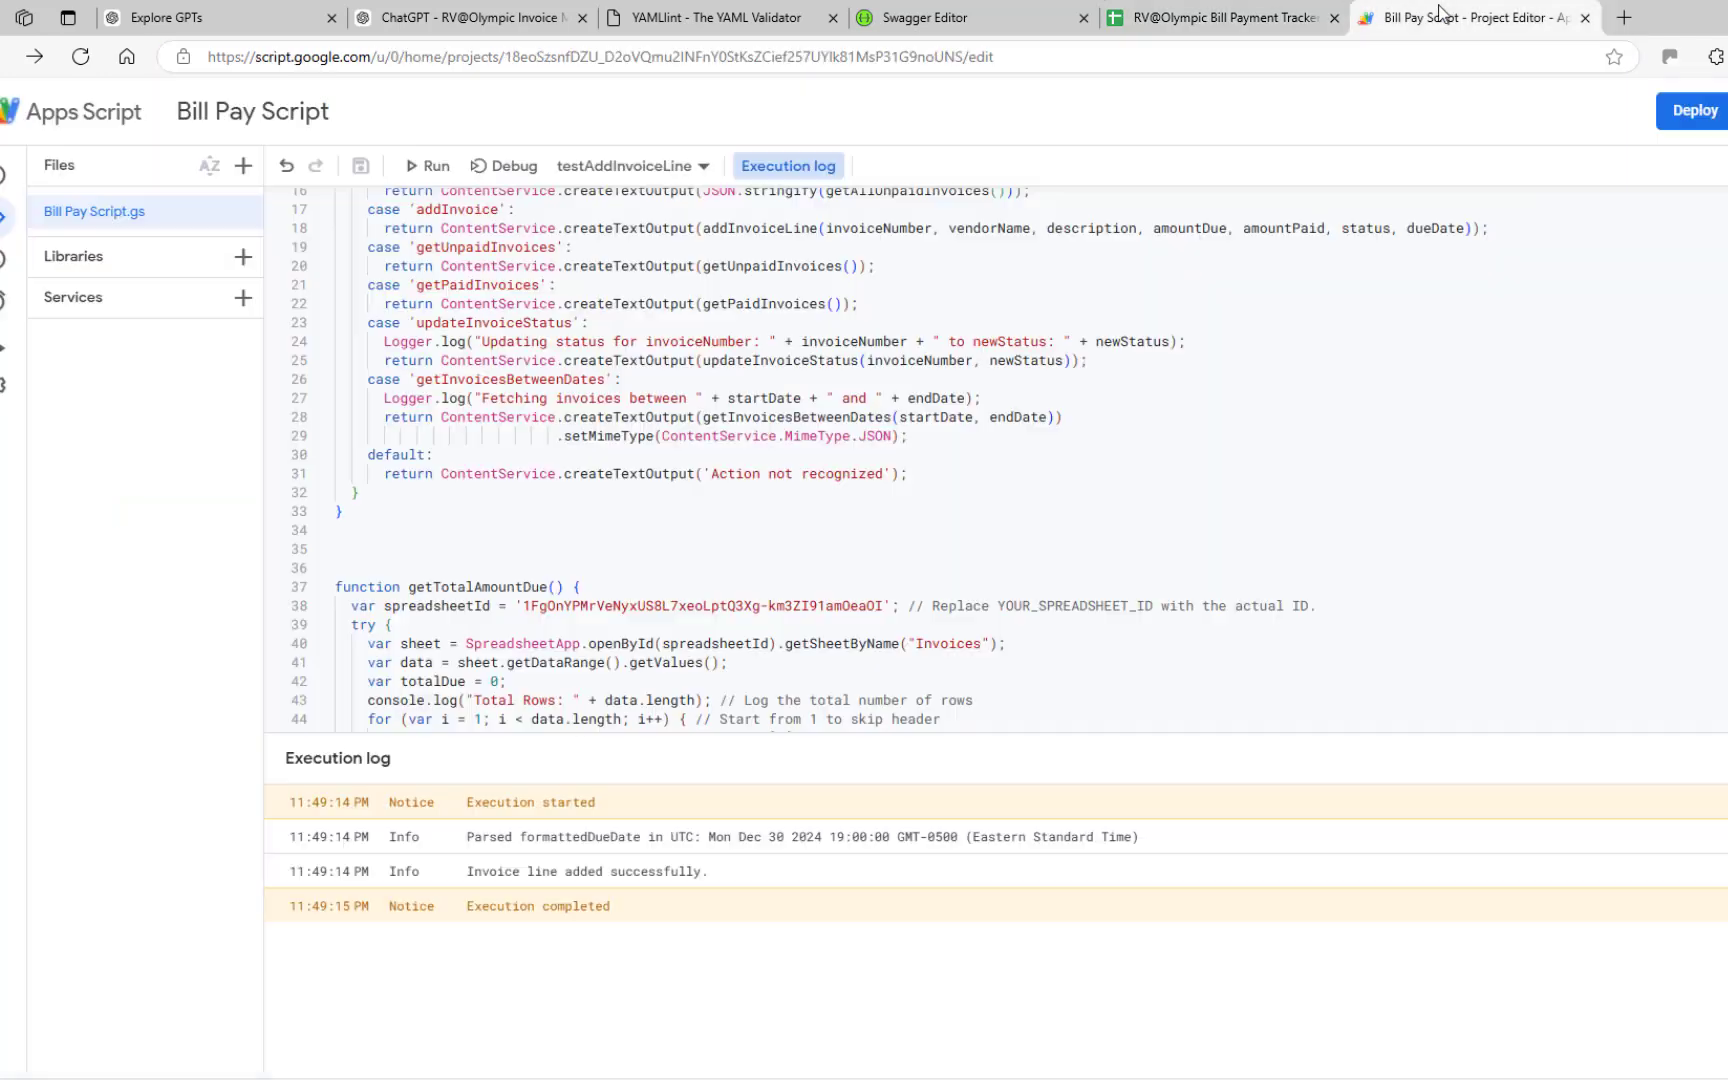
Step: Review the getTotalAmountDue function and highlight the spreadsheet ID set in getInvoicesDueThisWeek
scroll(1010, 432, down, 4)
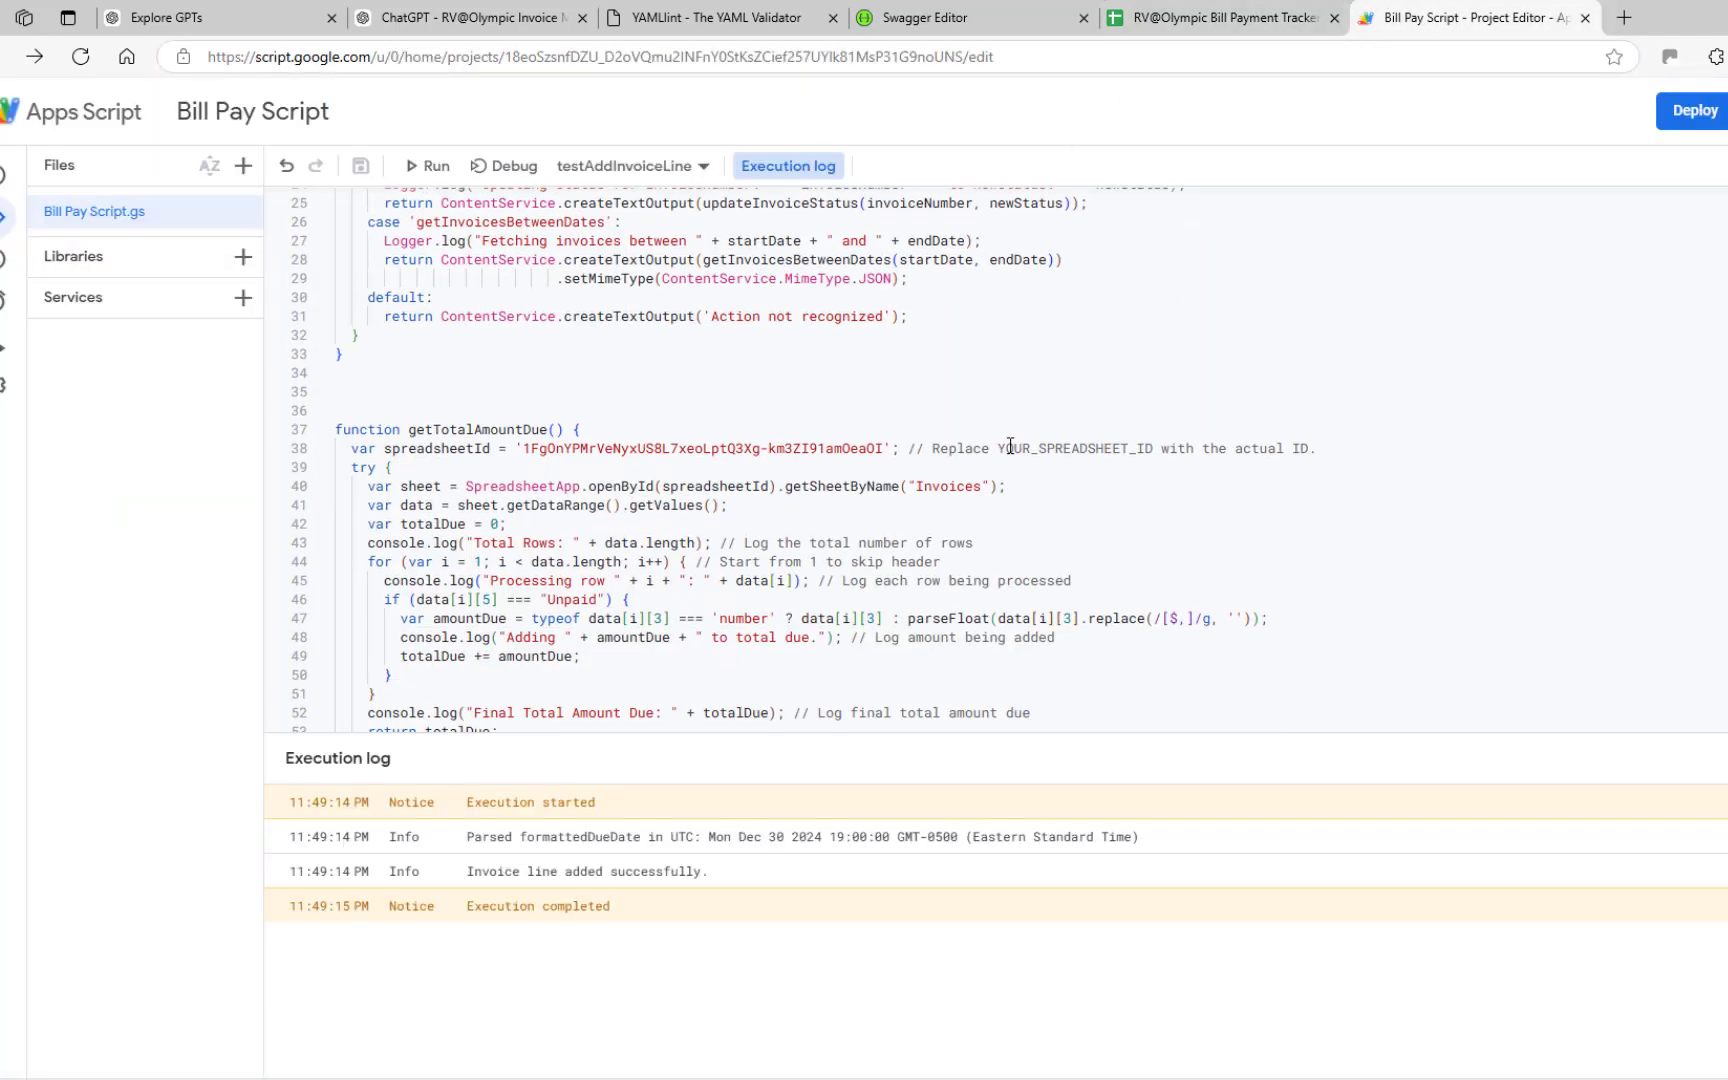
scroll(1010, 432, down, 2)
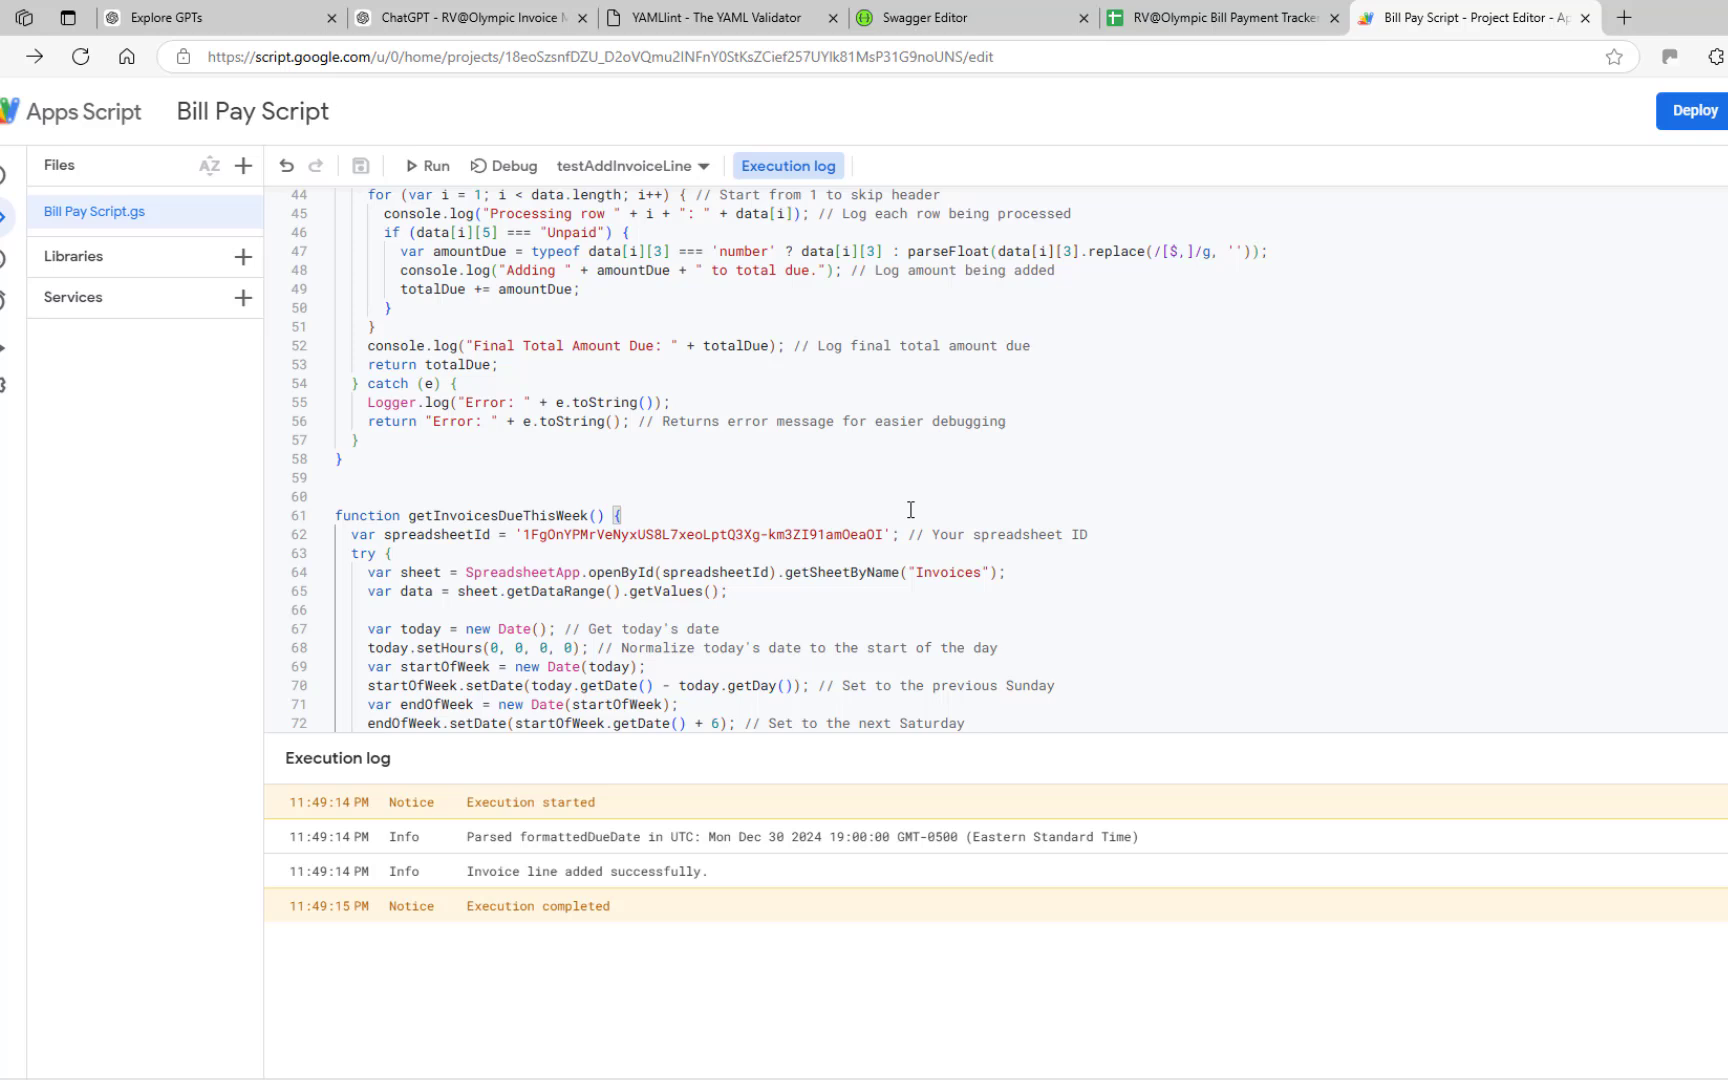
click(529, 535)
drag(531, 537, 883, 535)
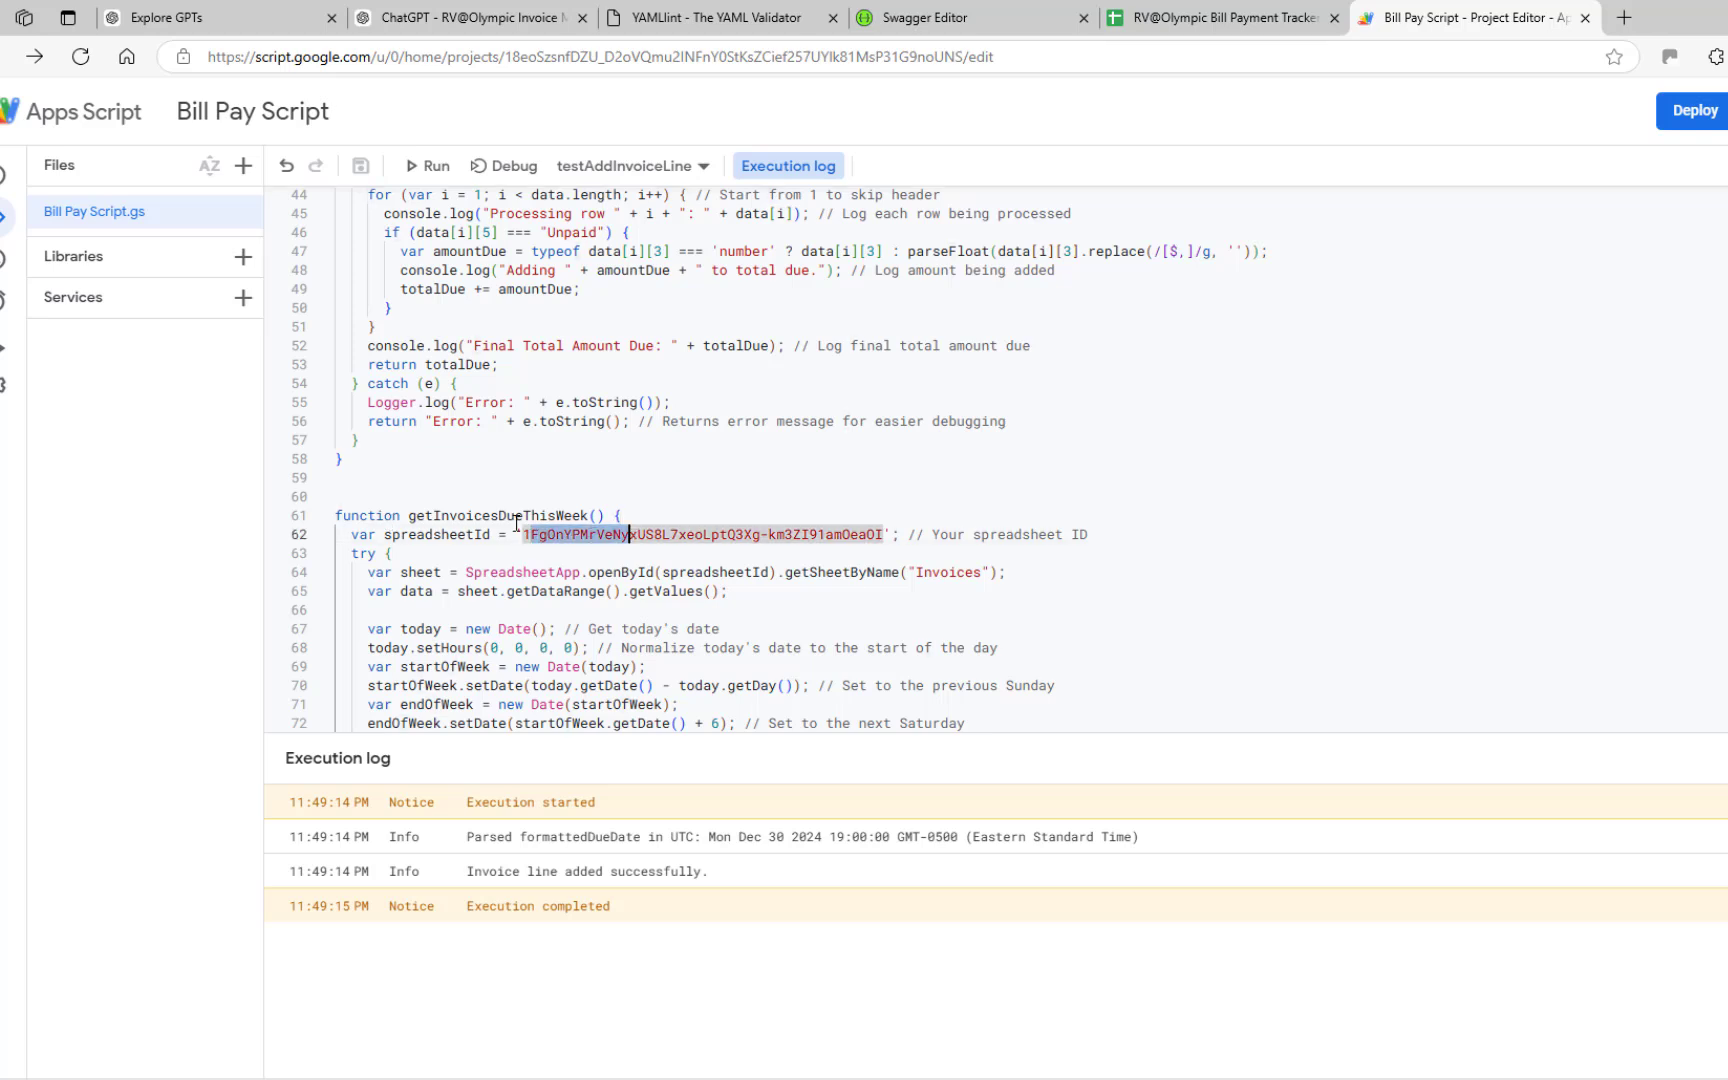
click(826, 462)
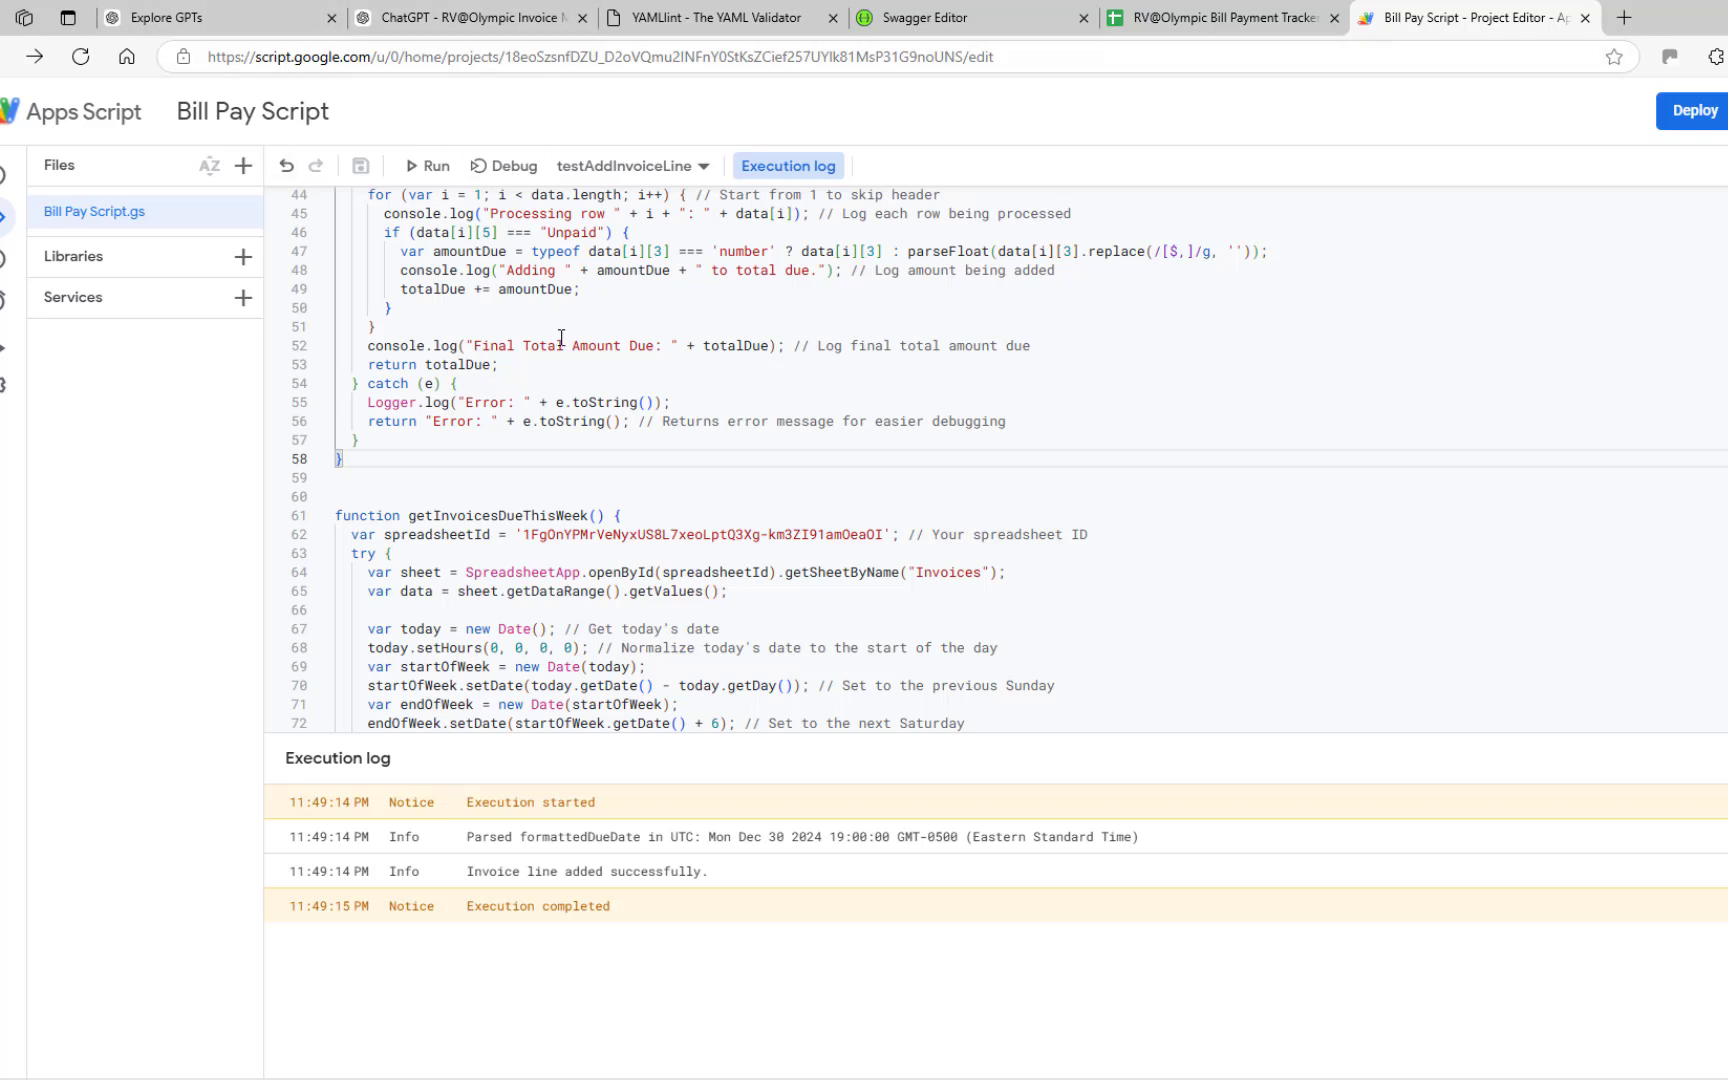
scroll(693, 343, up, 2)
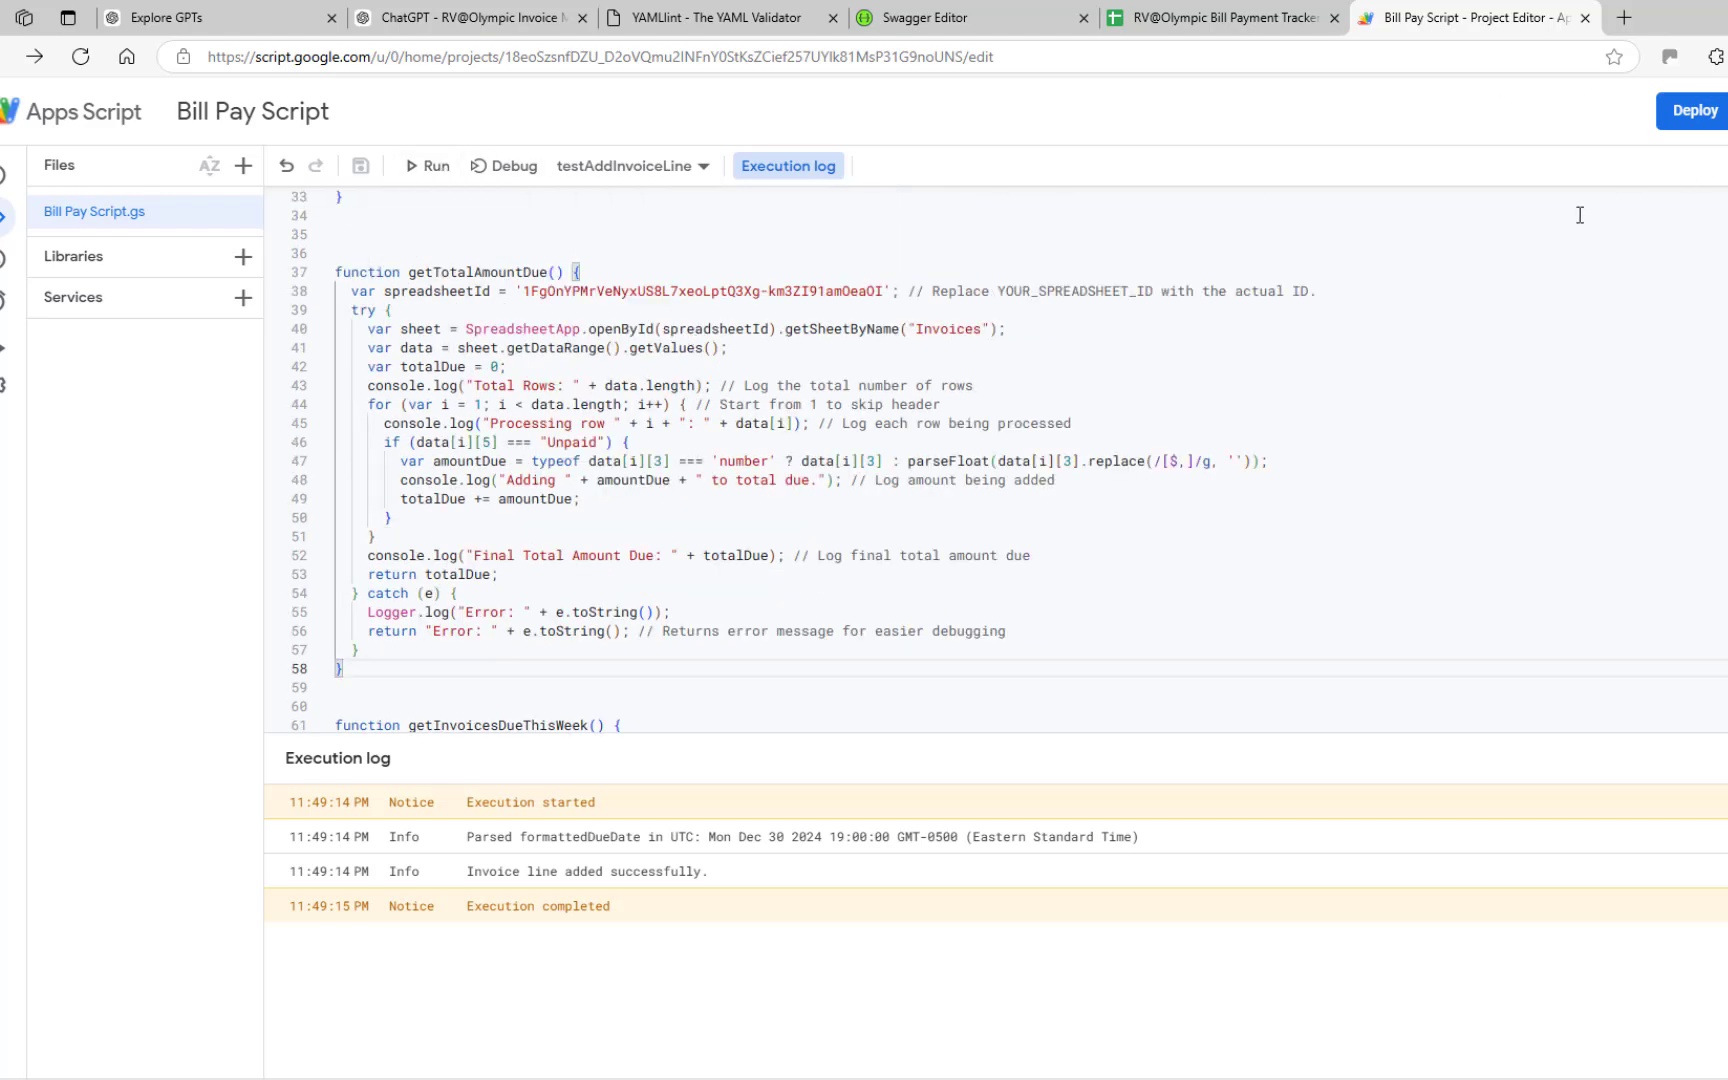
Step: Open the RV@Olympic Invoice Manager from the list of own GPTs for editing, and look at its script and existing chat
click(167, 25)
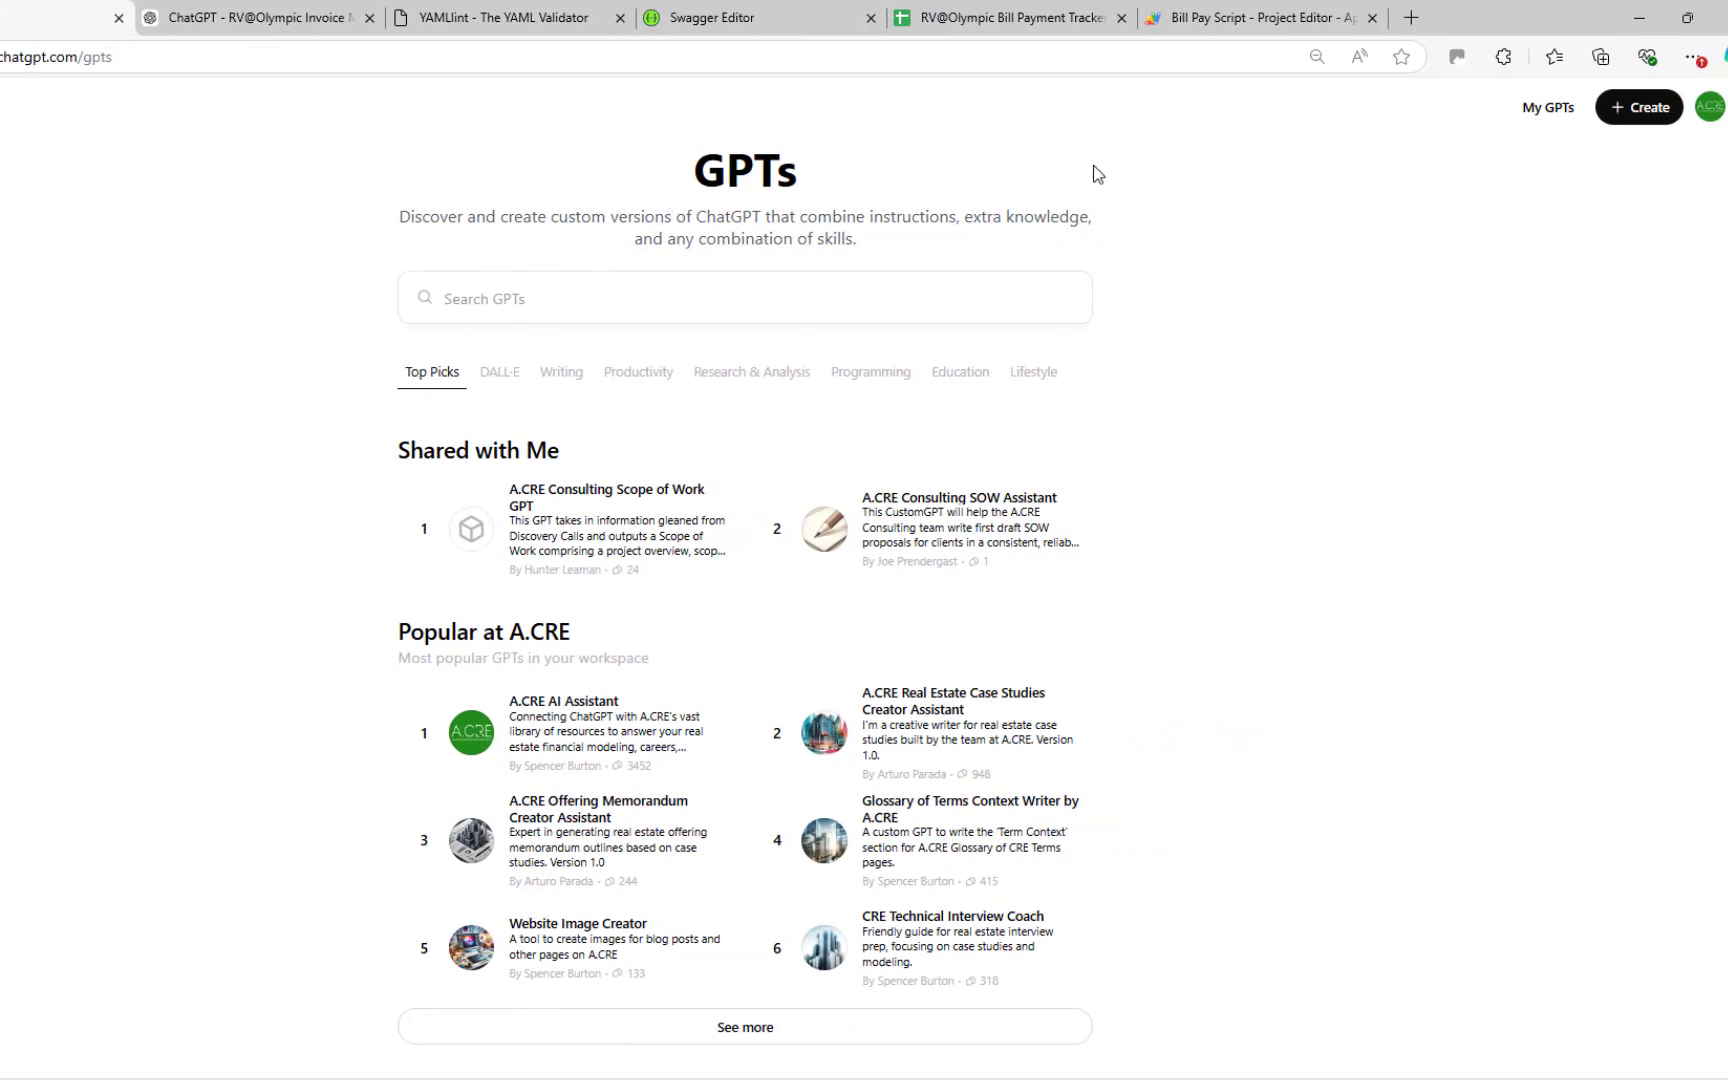
click(1531, 112)
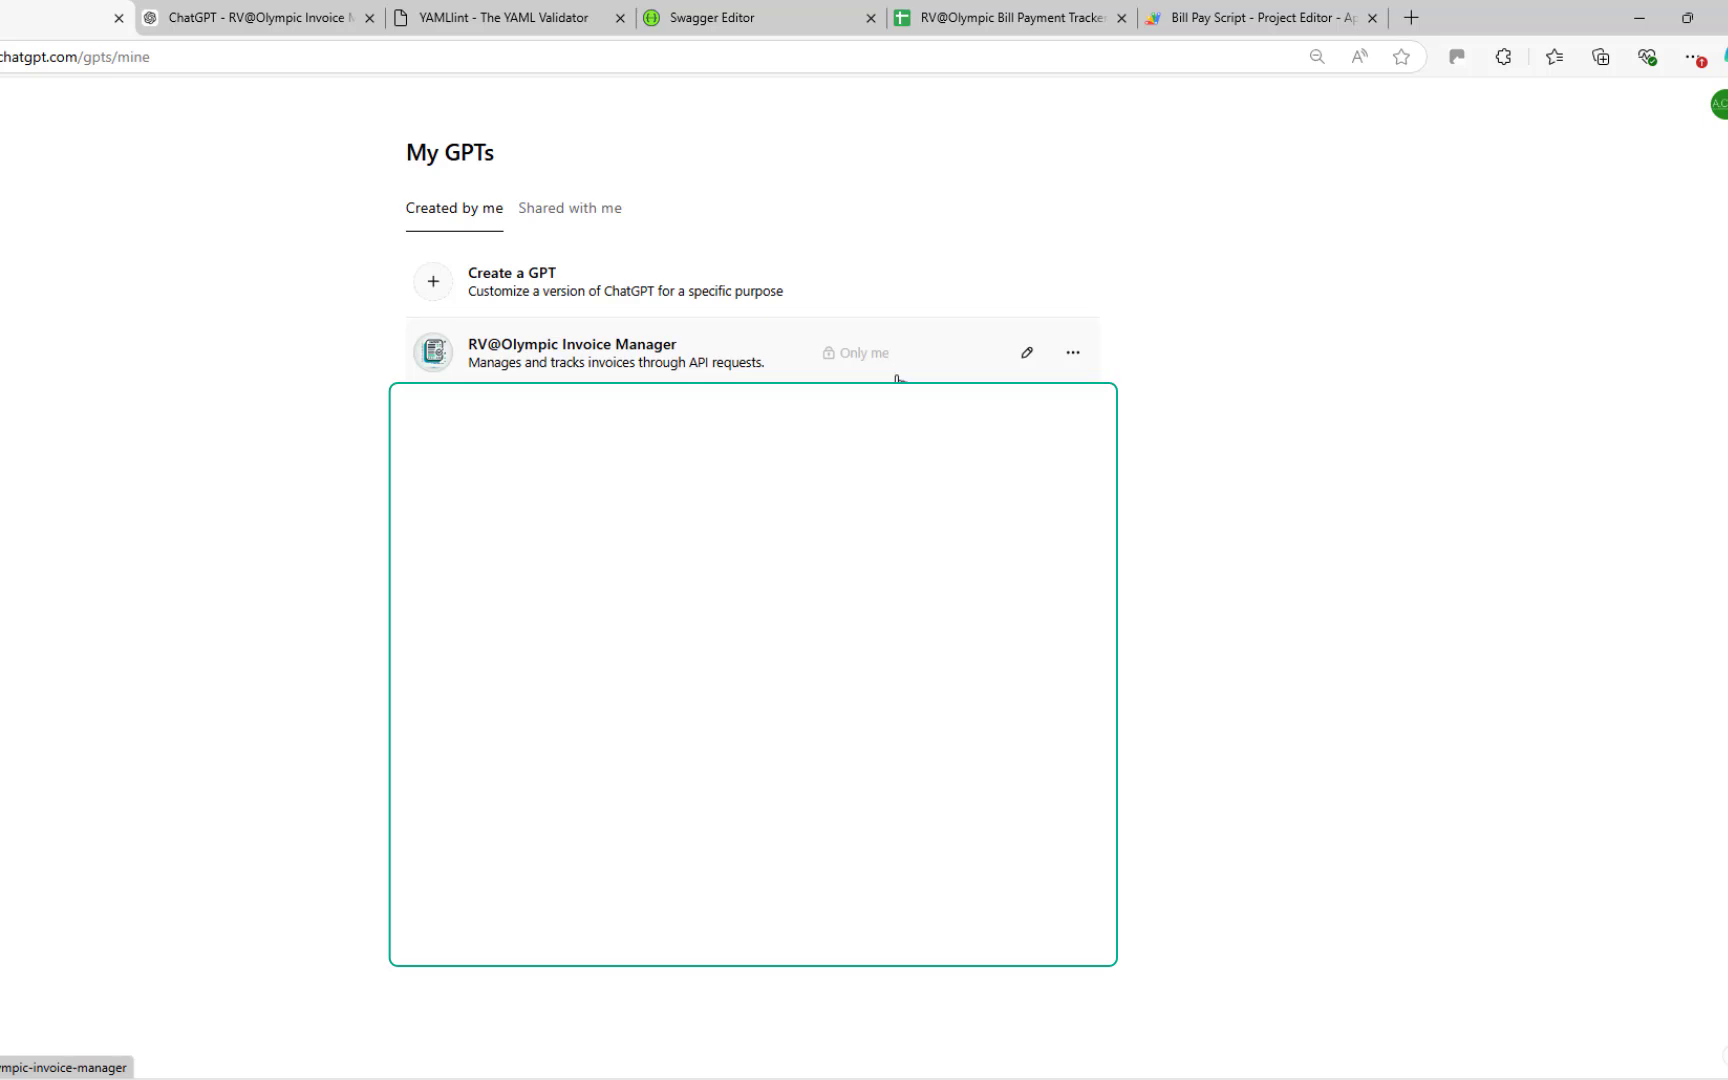
click(1028, 356)
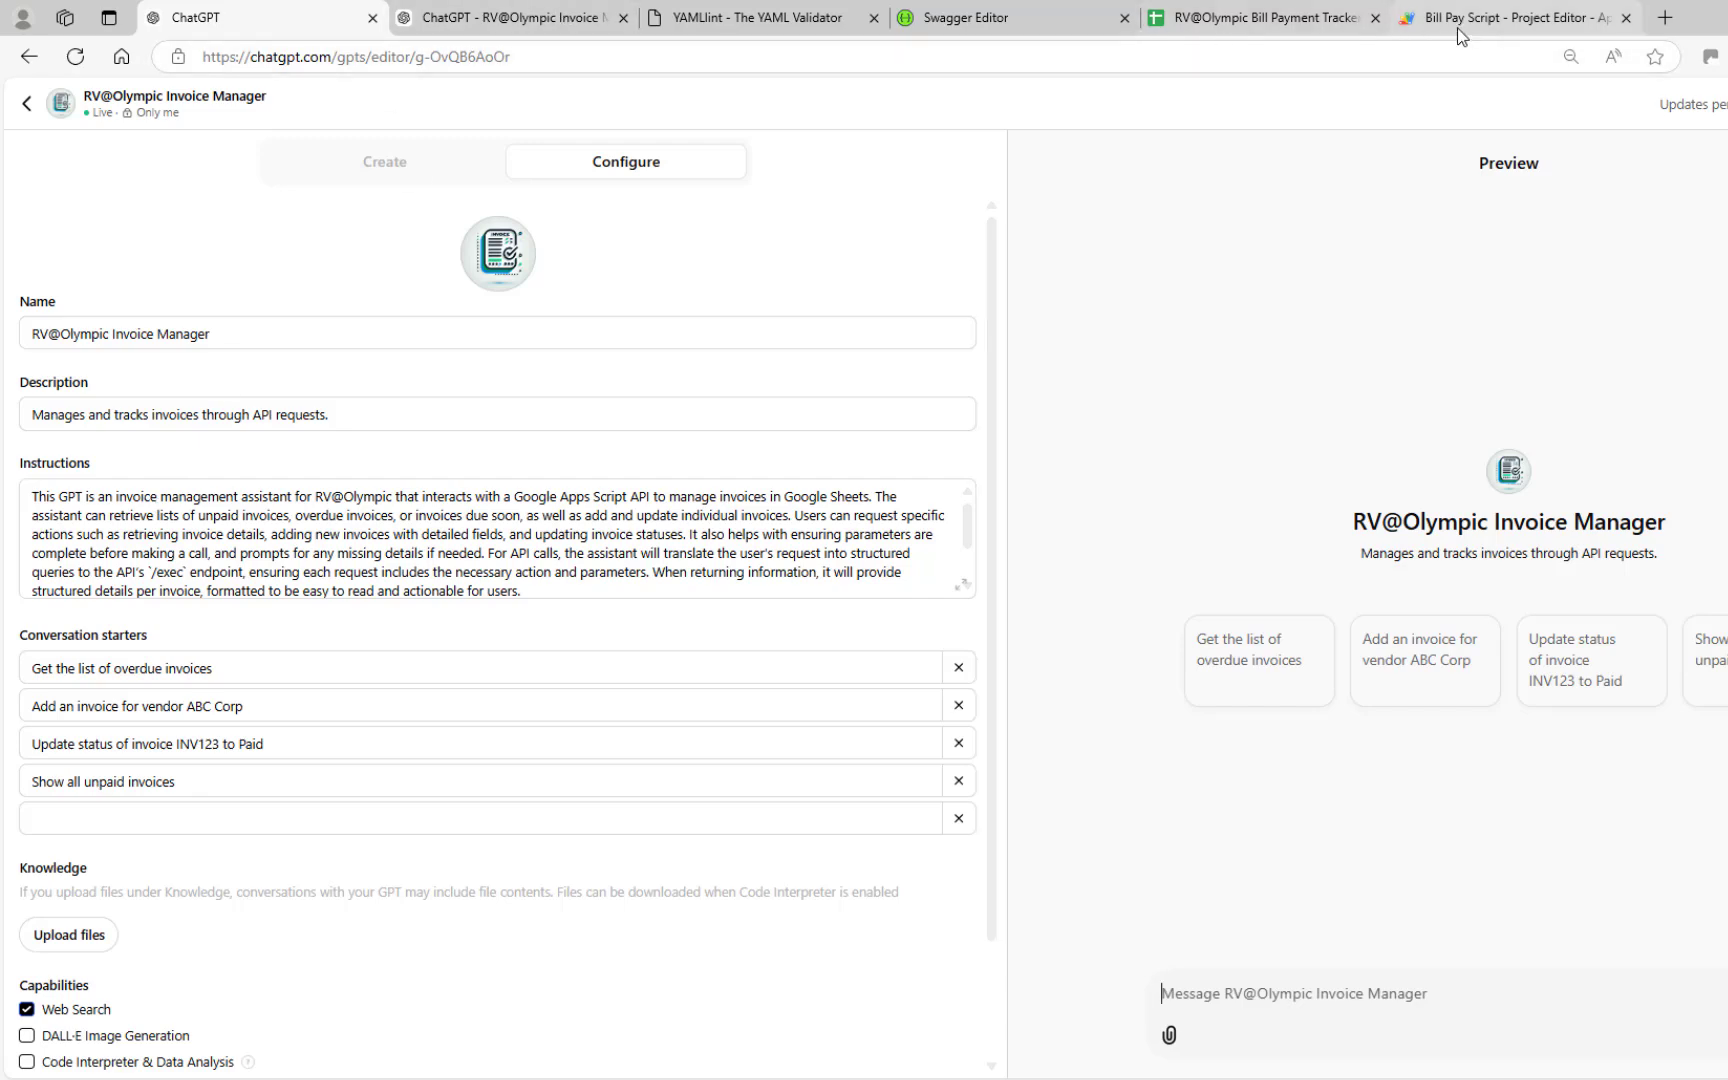
click(1416, 32)
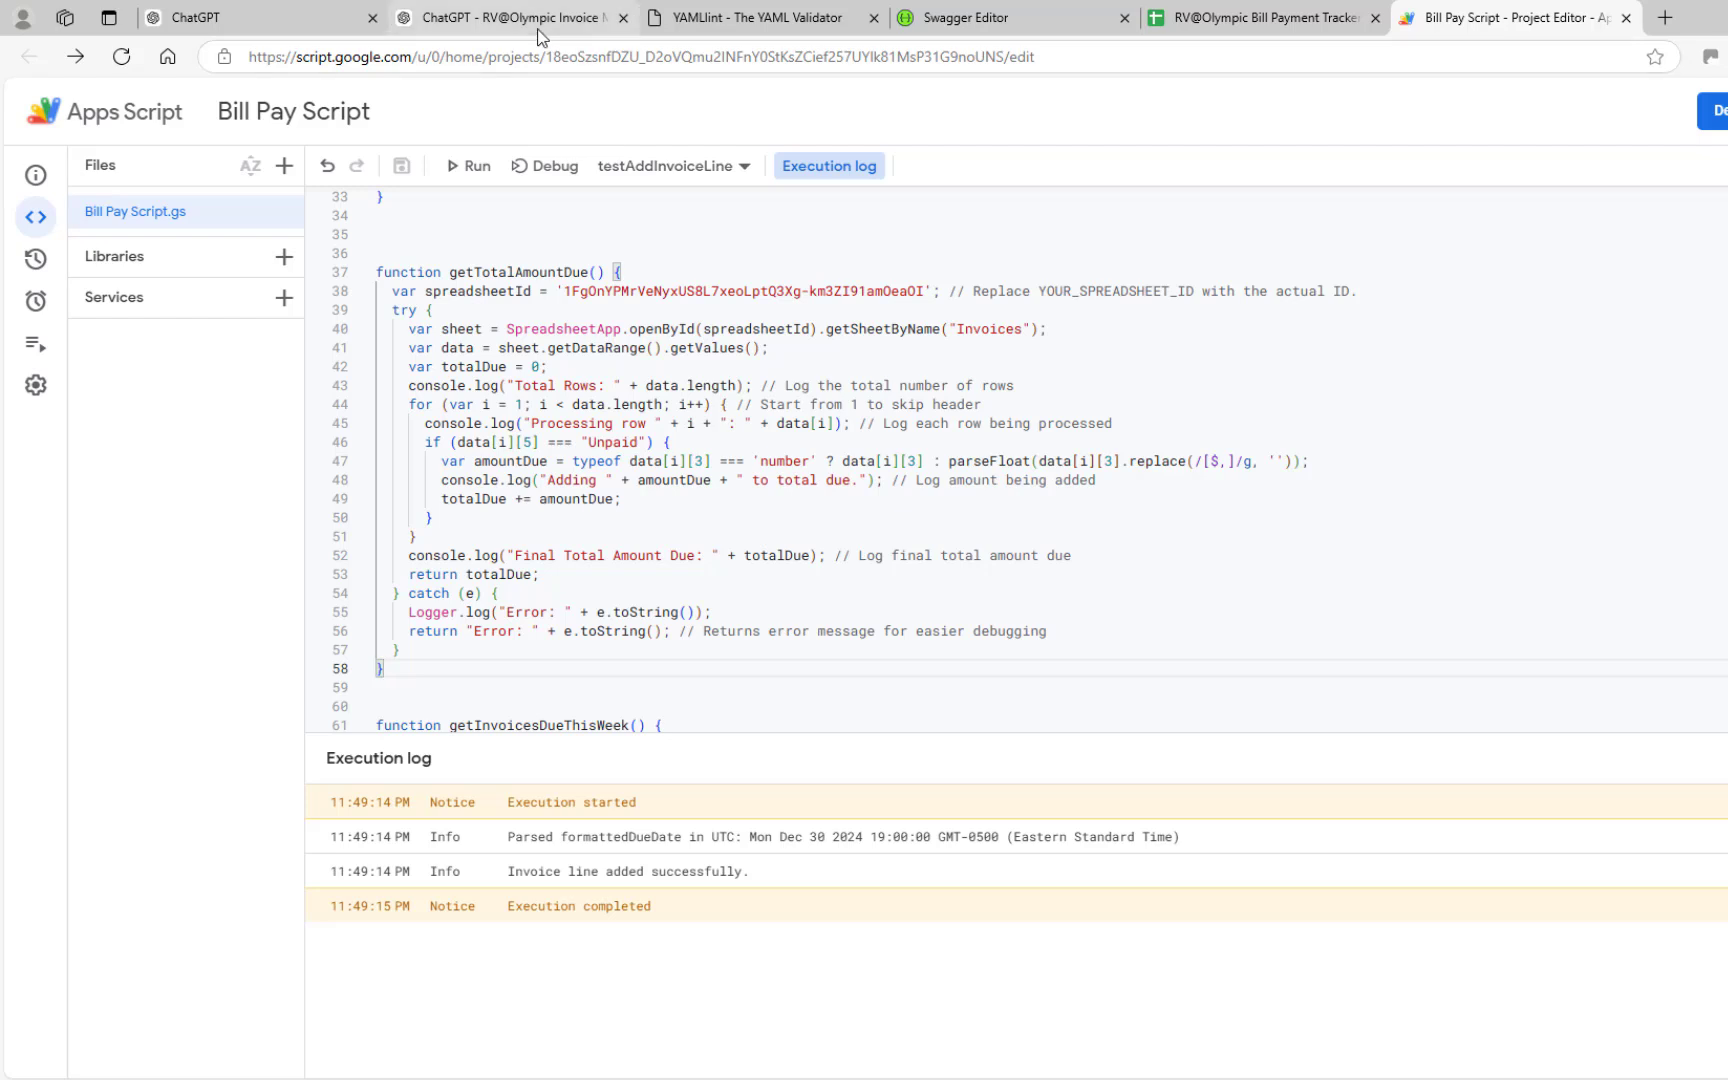
mouse_move(527, 19)
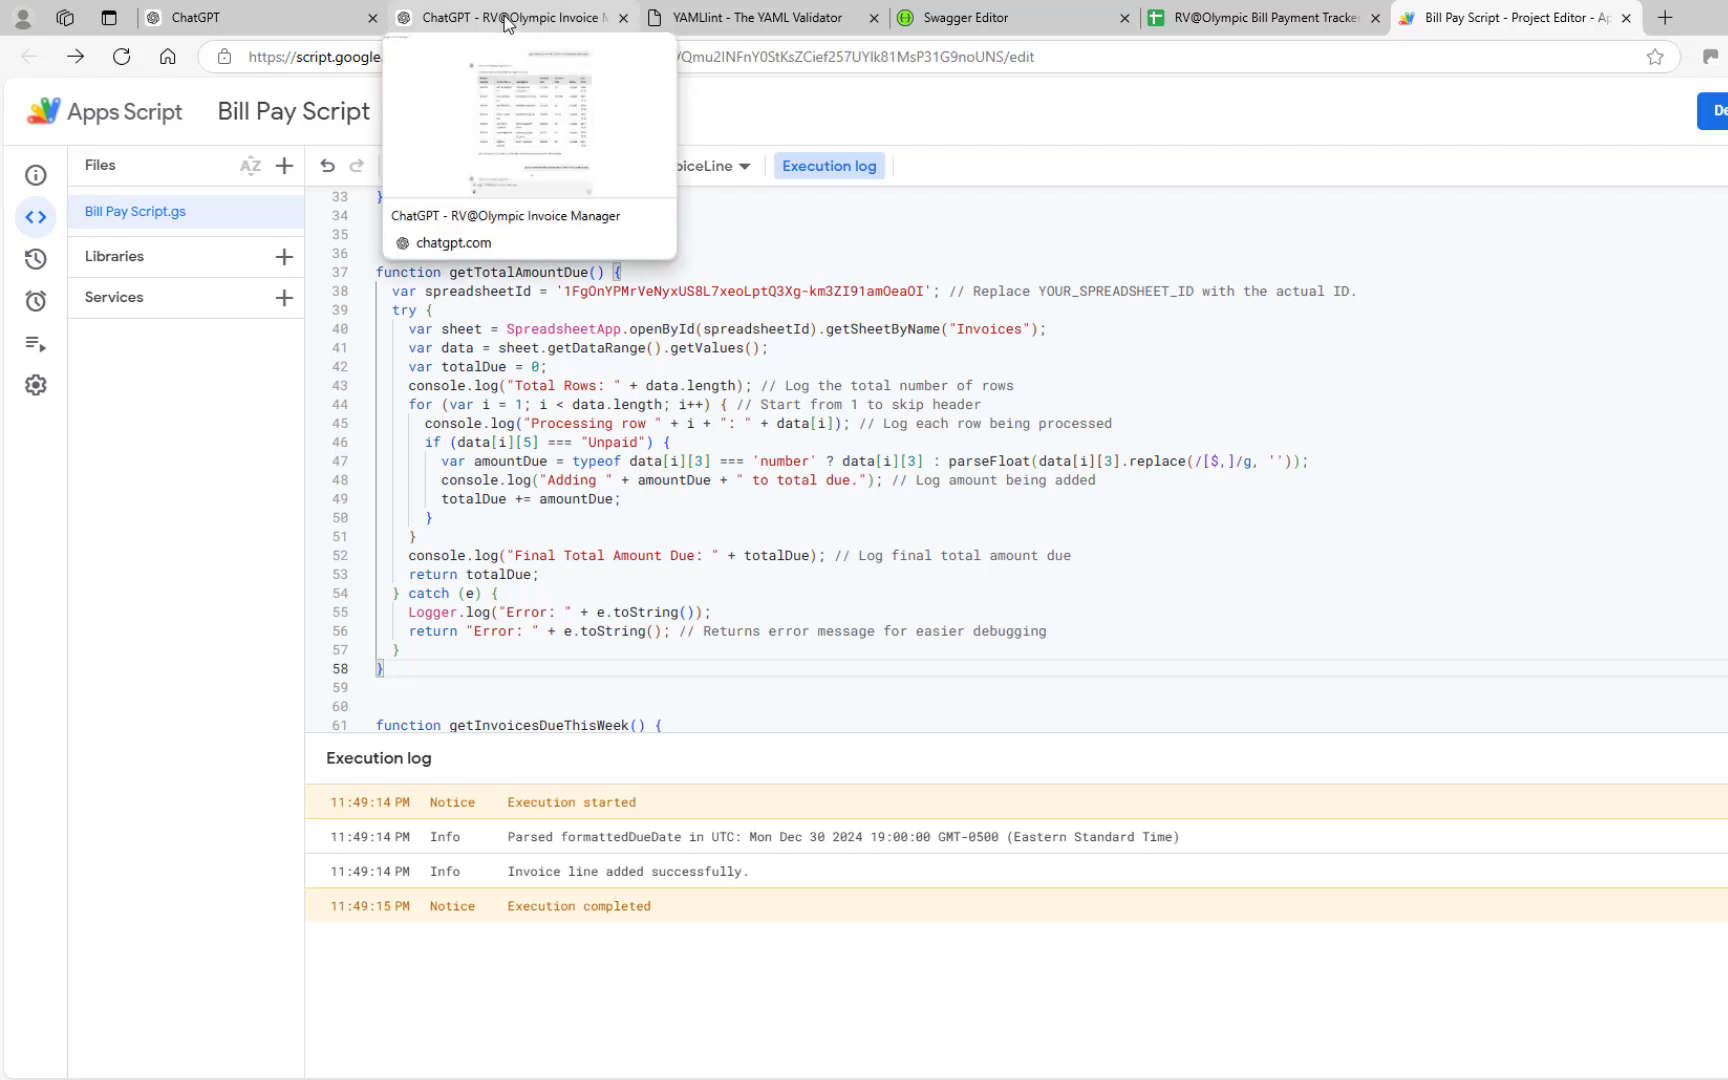
click(508, 20)
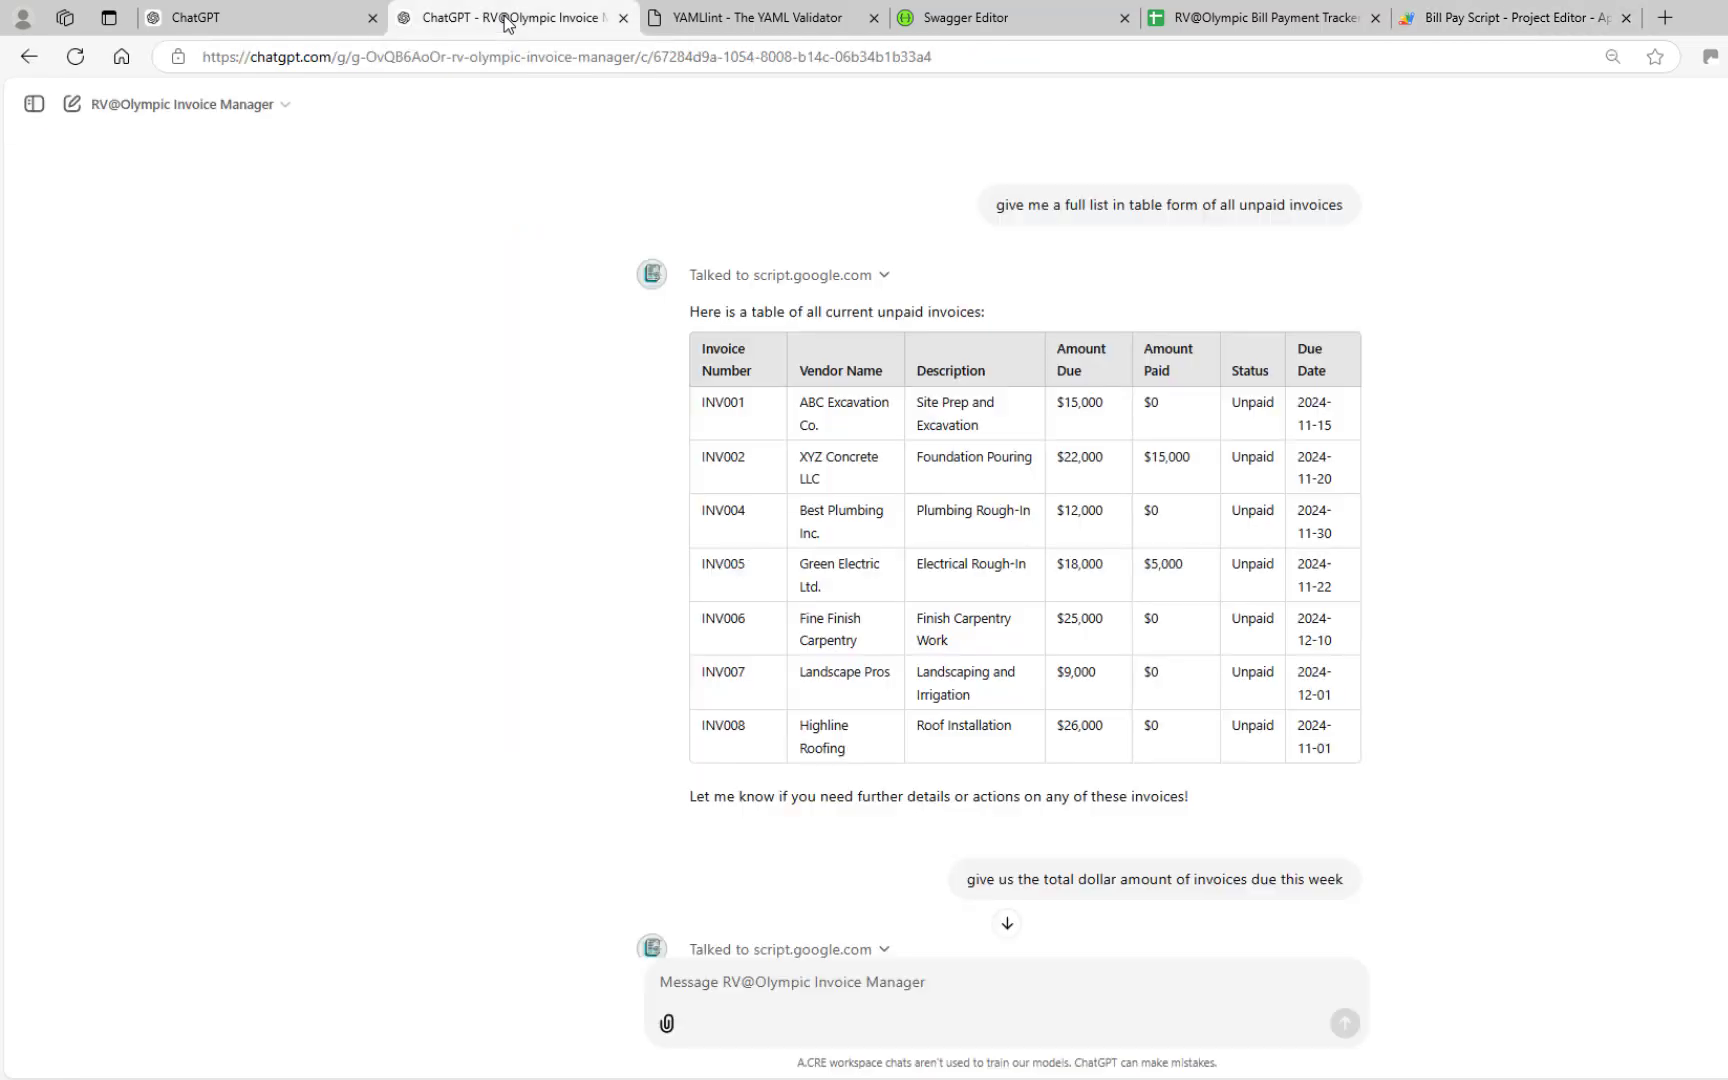
click(268, 20)
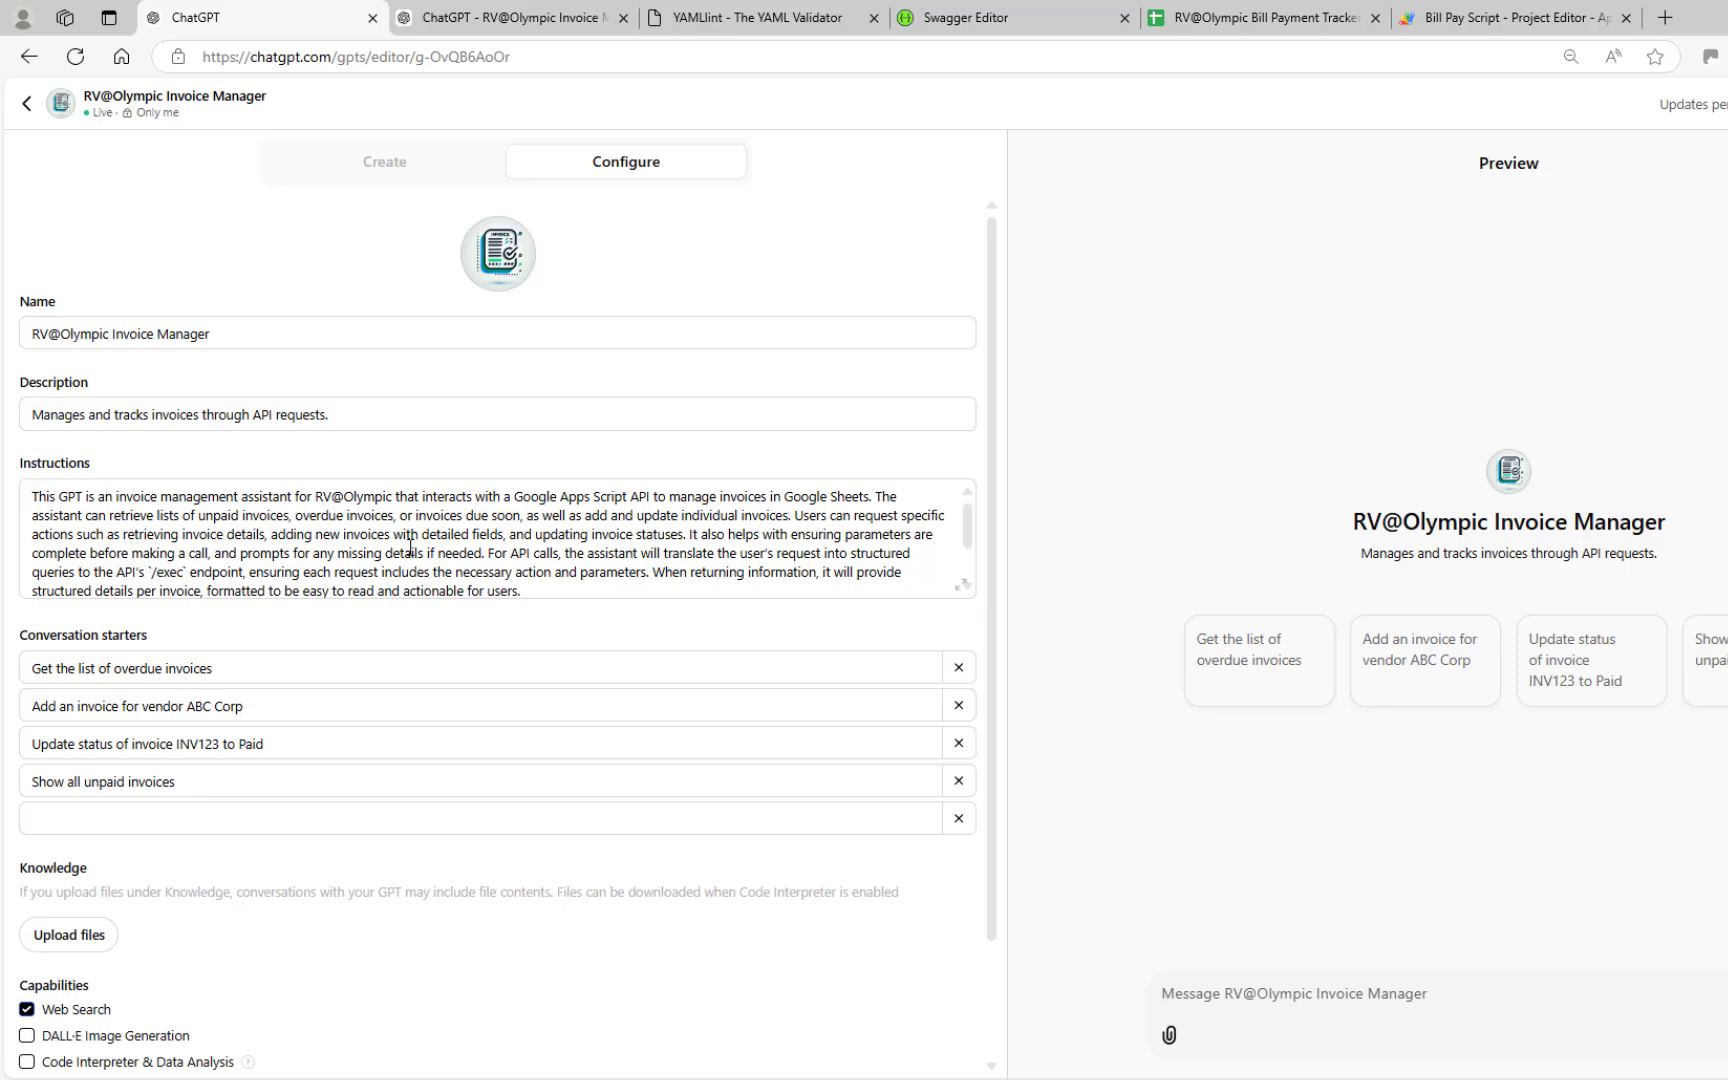
Step: Open the GPT's script.google.com action and examine its OpenAPI schema from the server URL to the error responses
scroll(410, 541, down, 3)
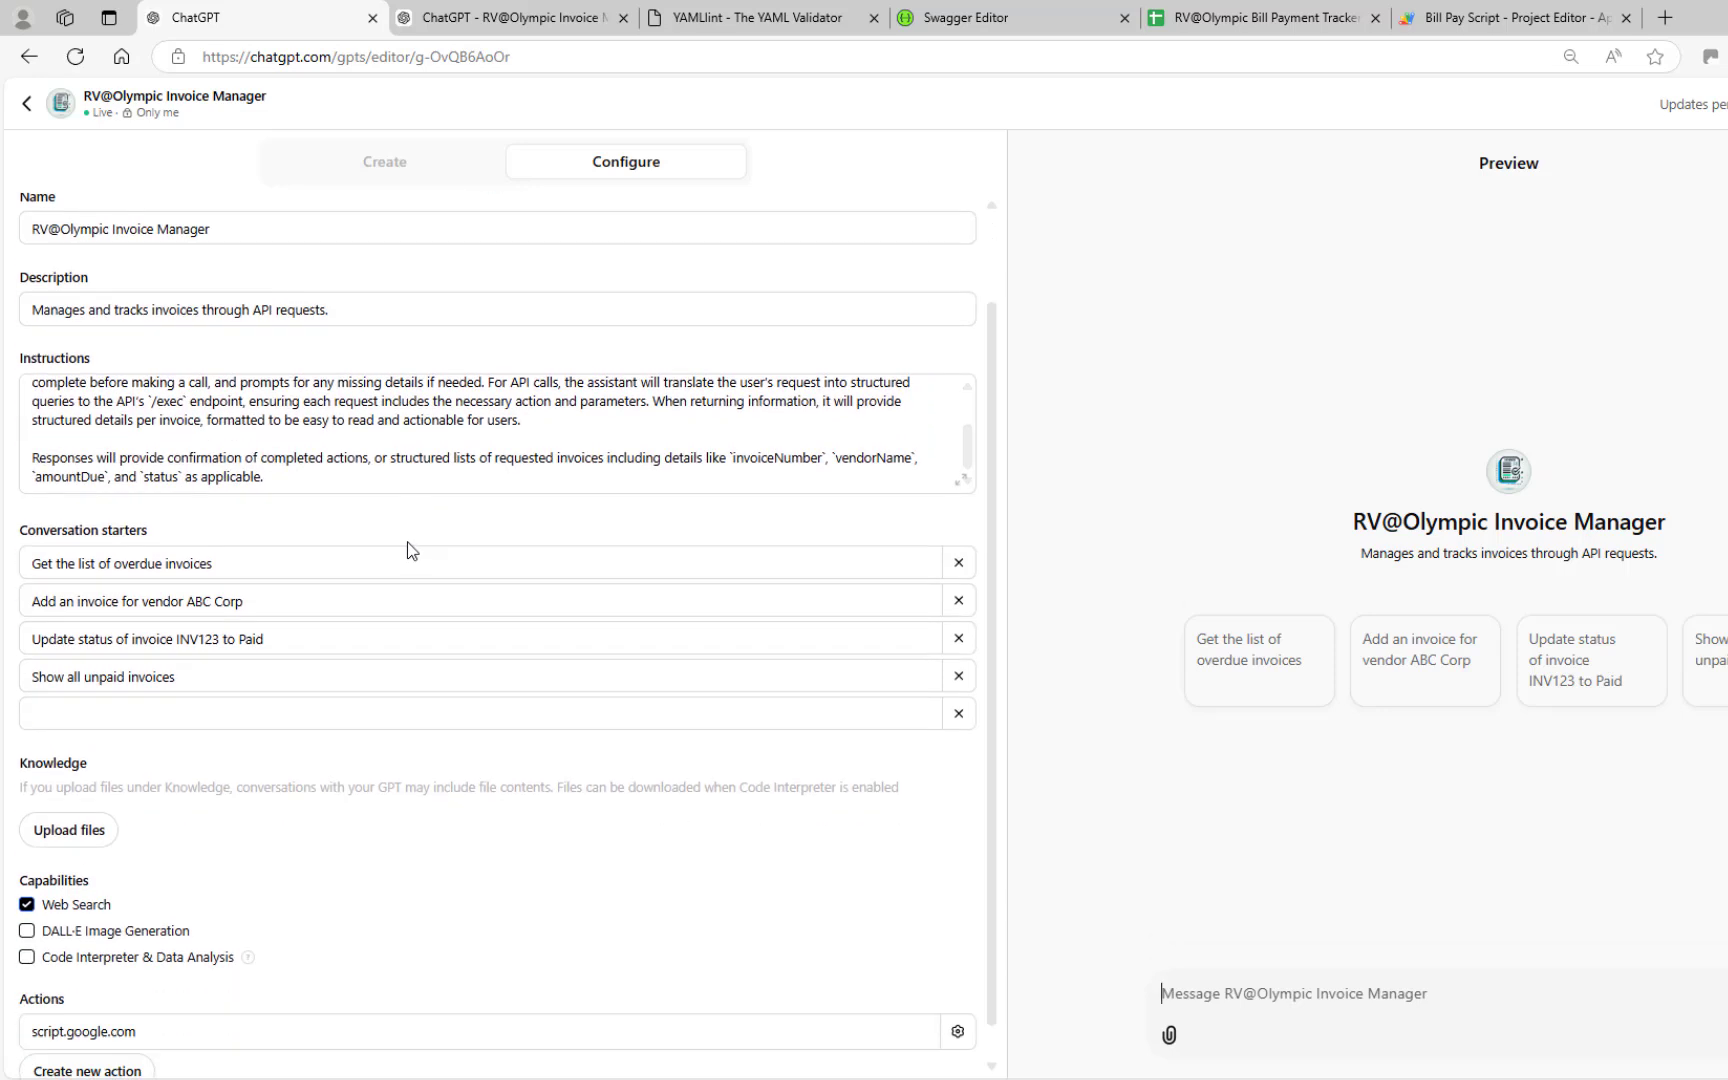
scroll(418, 540, down, 1)
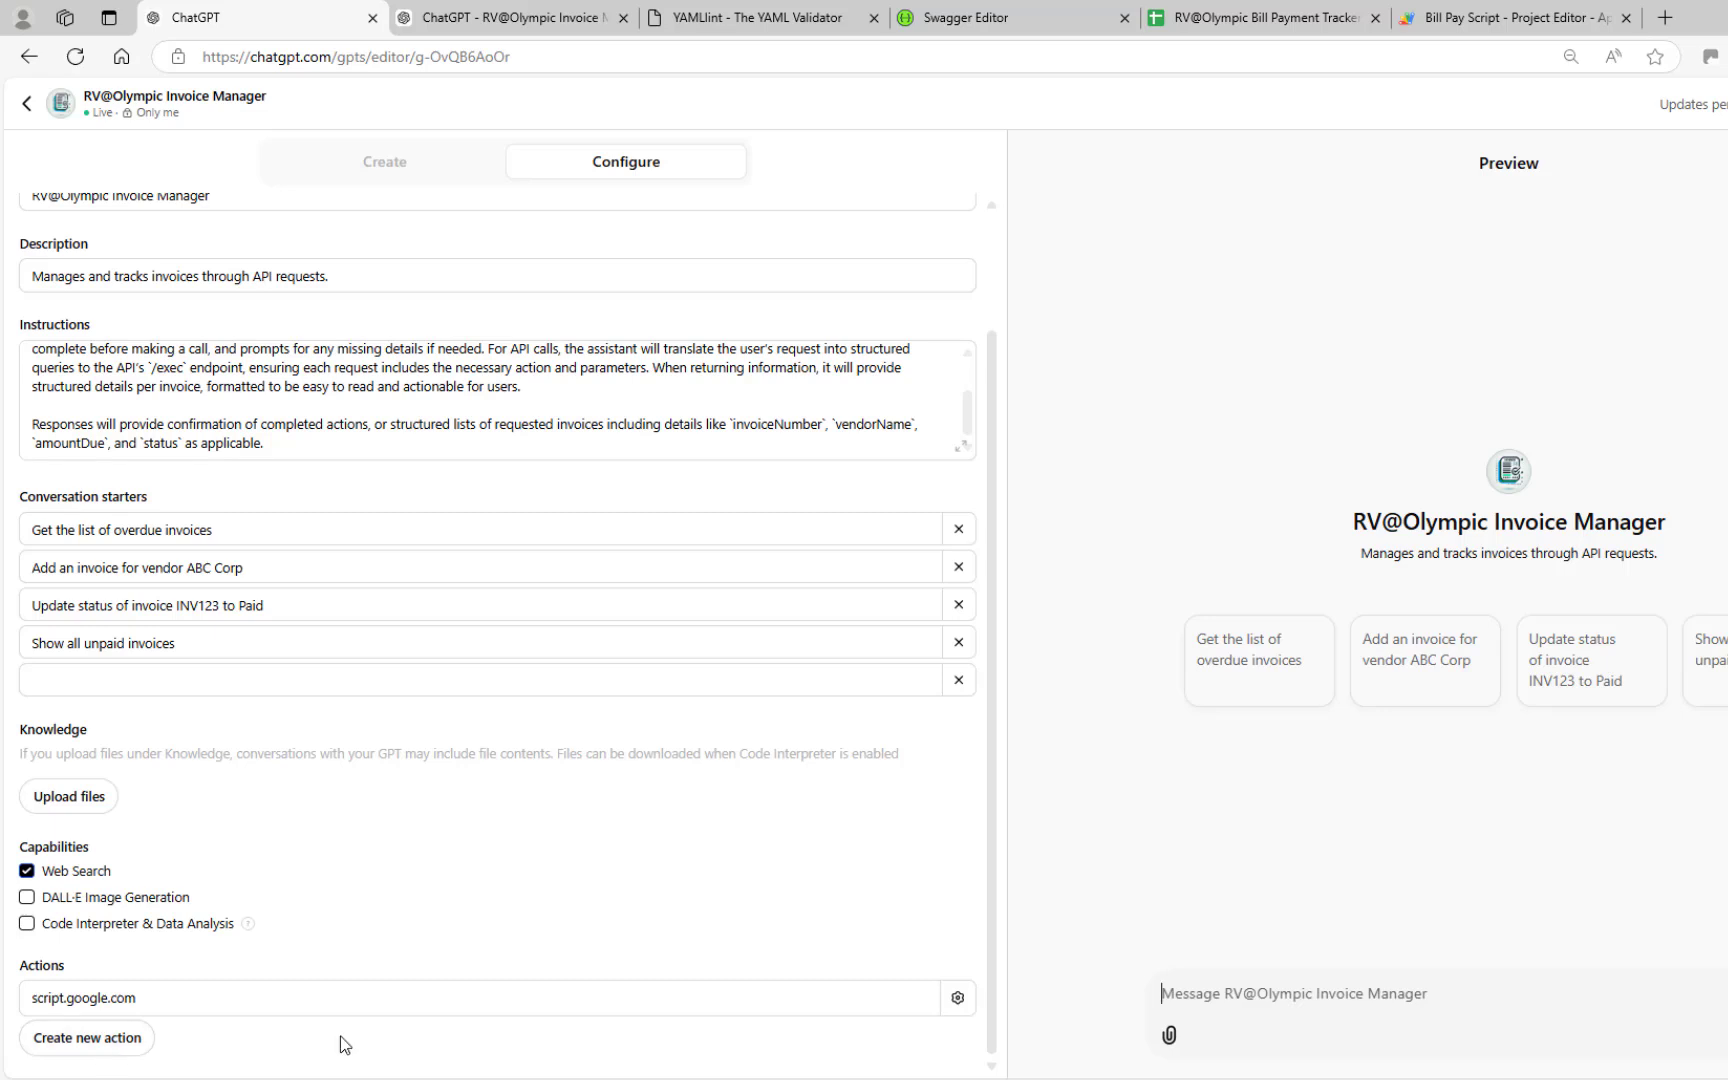
click(781, 1006)
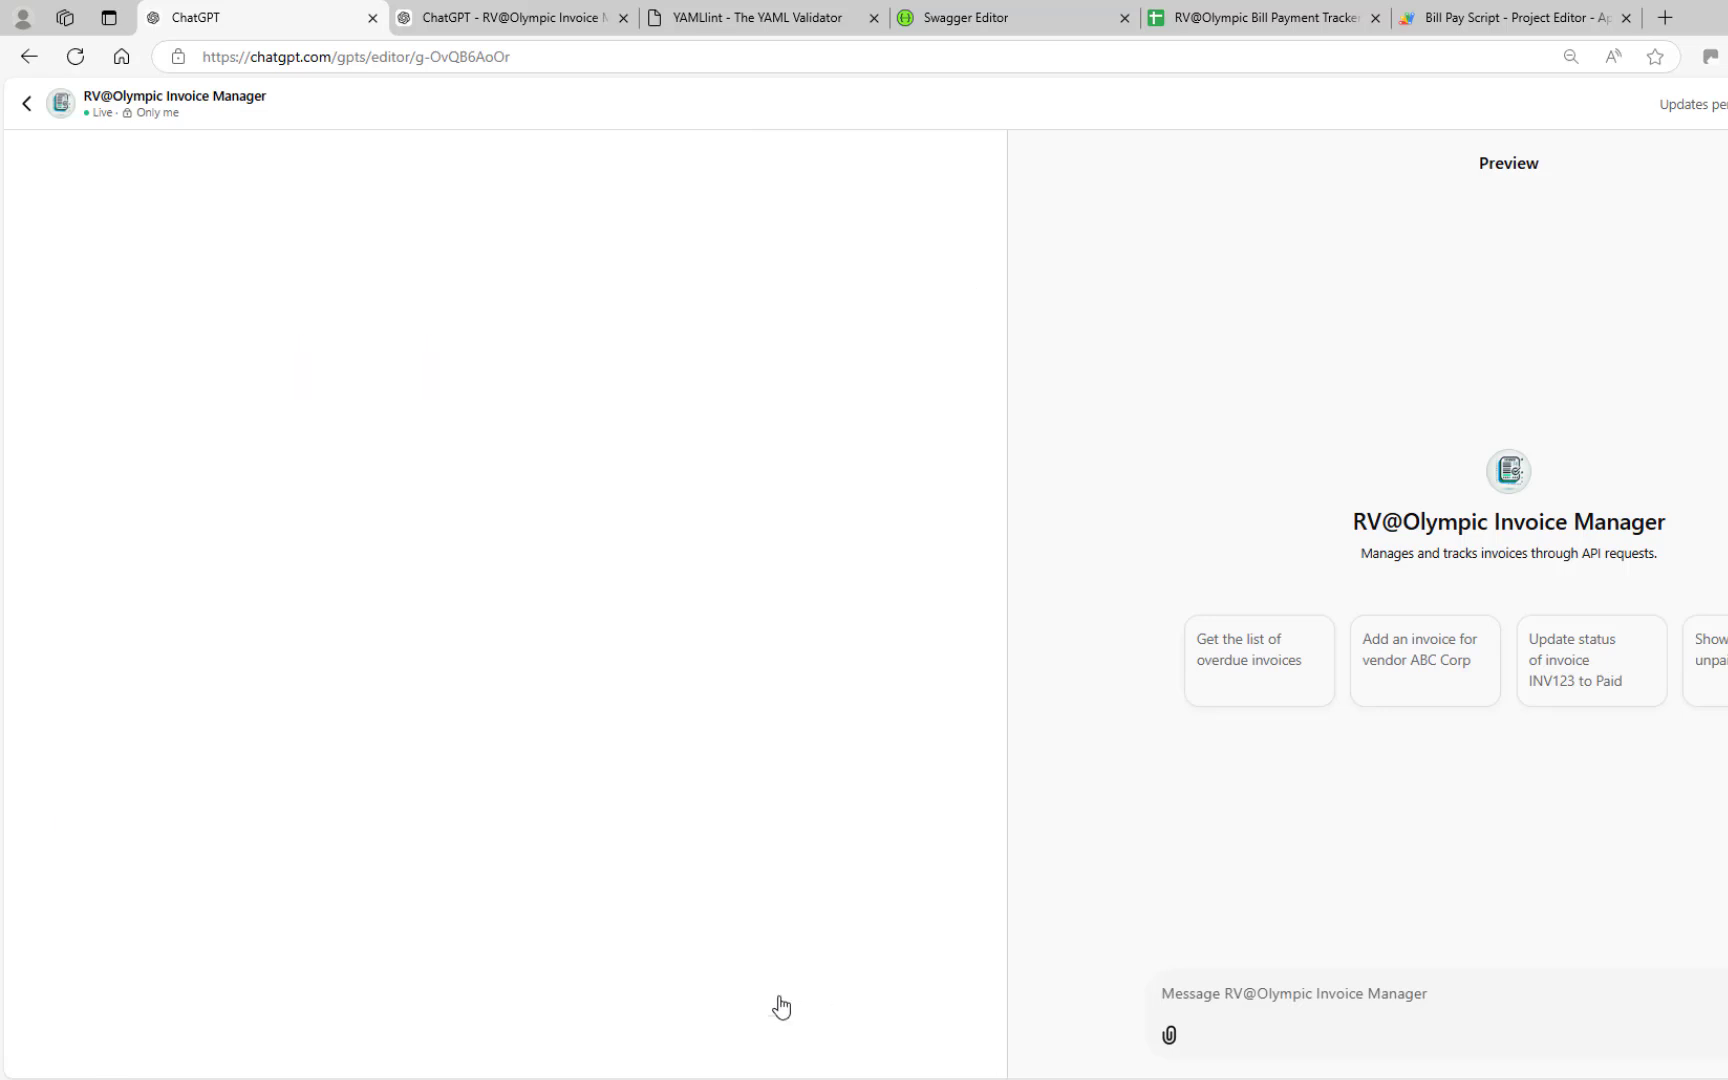
scroll(258, 388, down, 15)
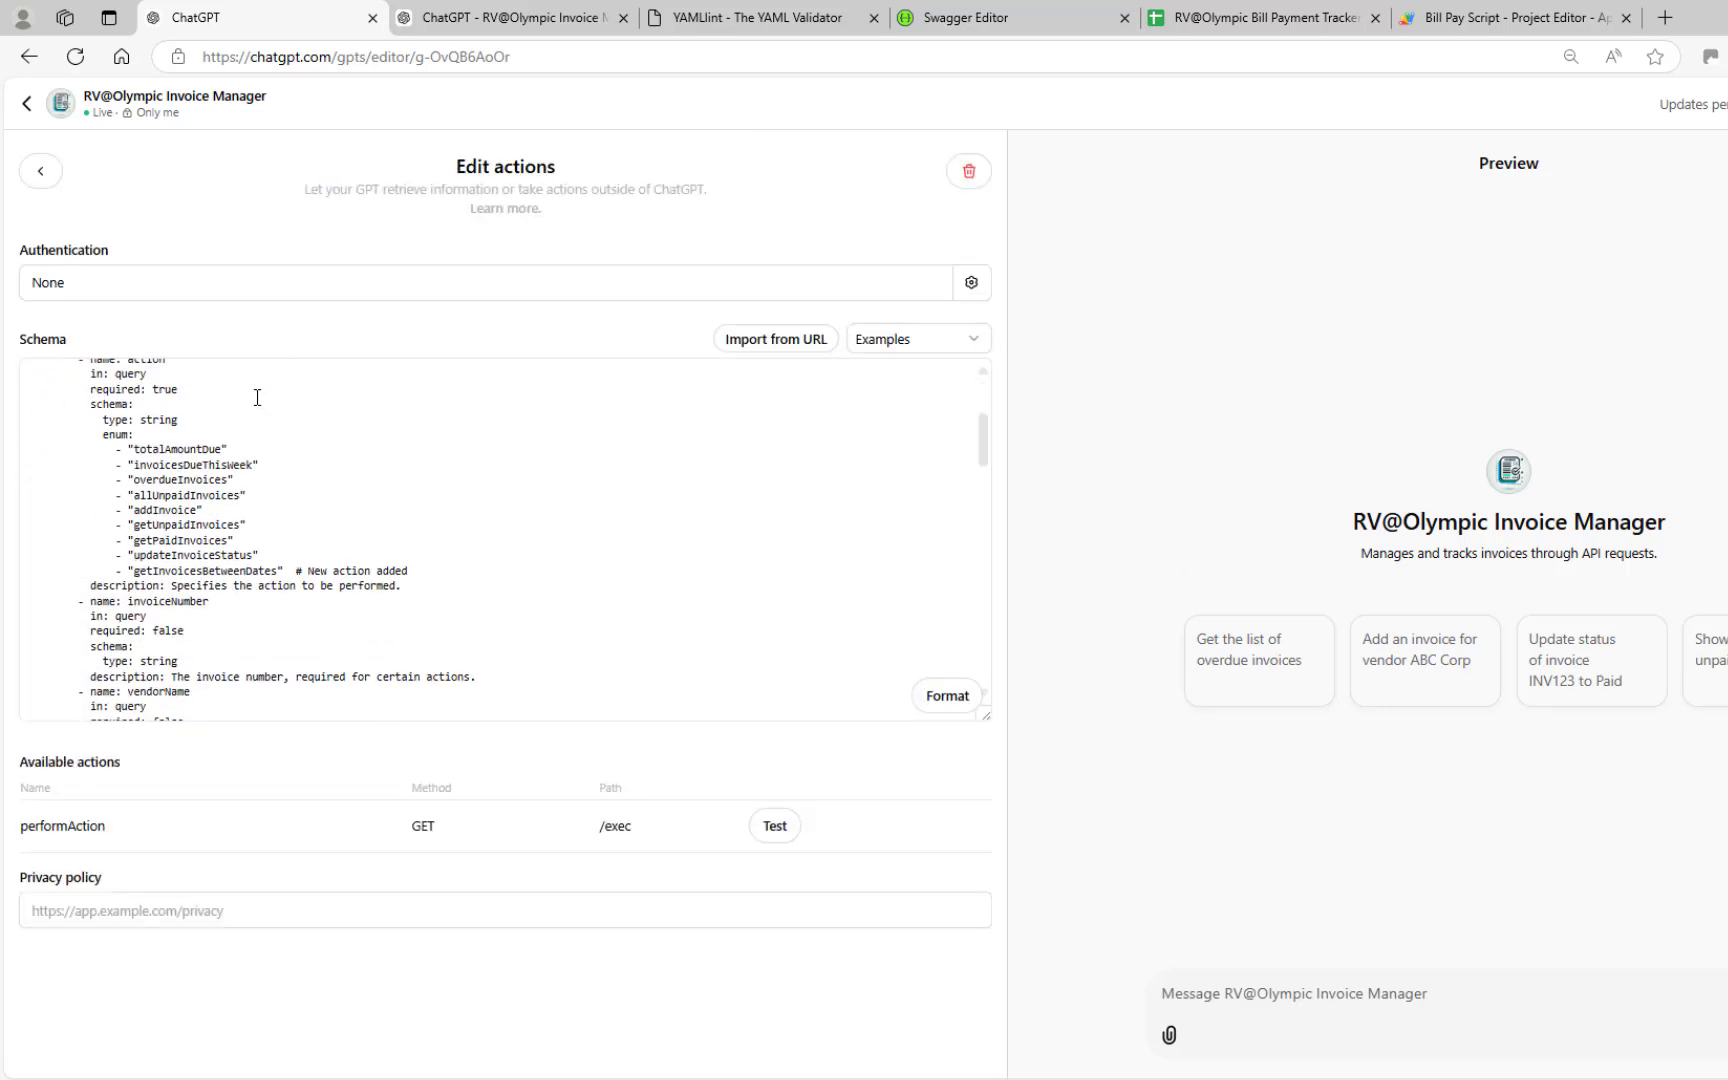
scroll(257, 405, down, 6)
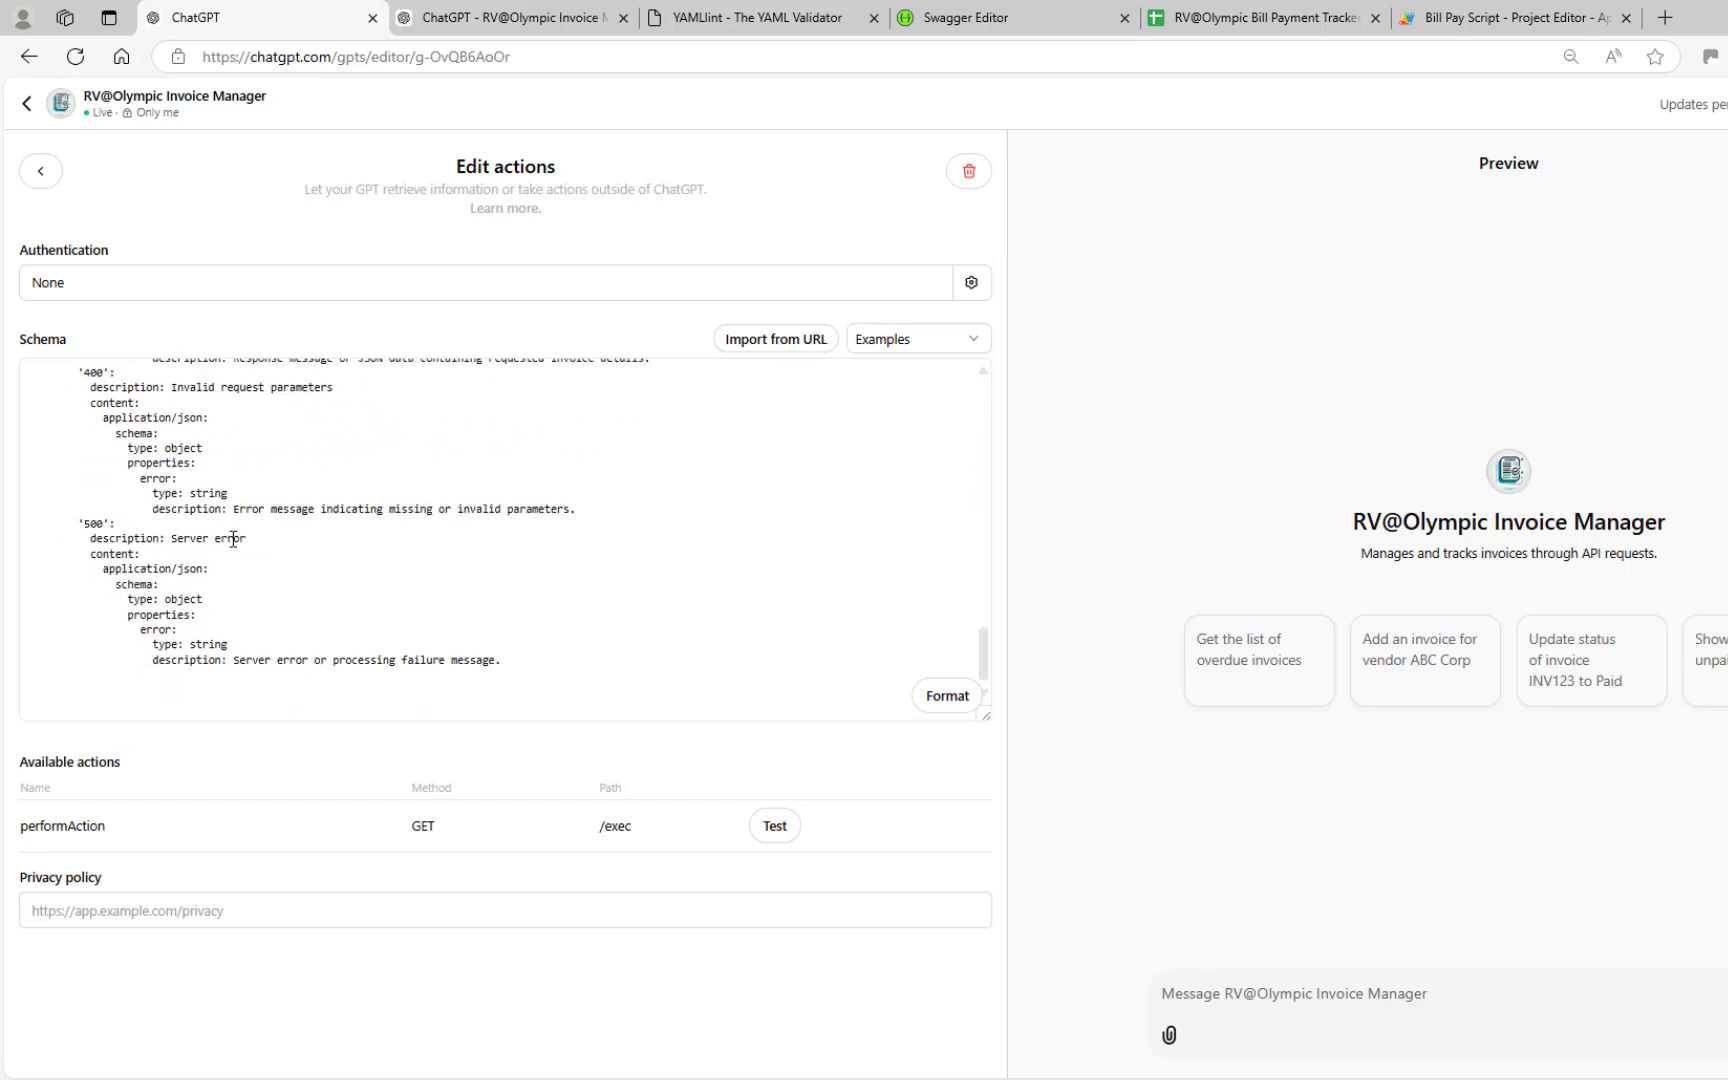
scroll(236, 560, up, 20)
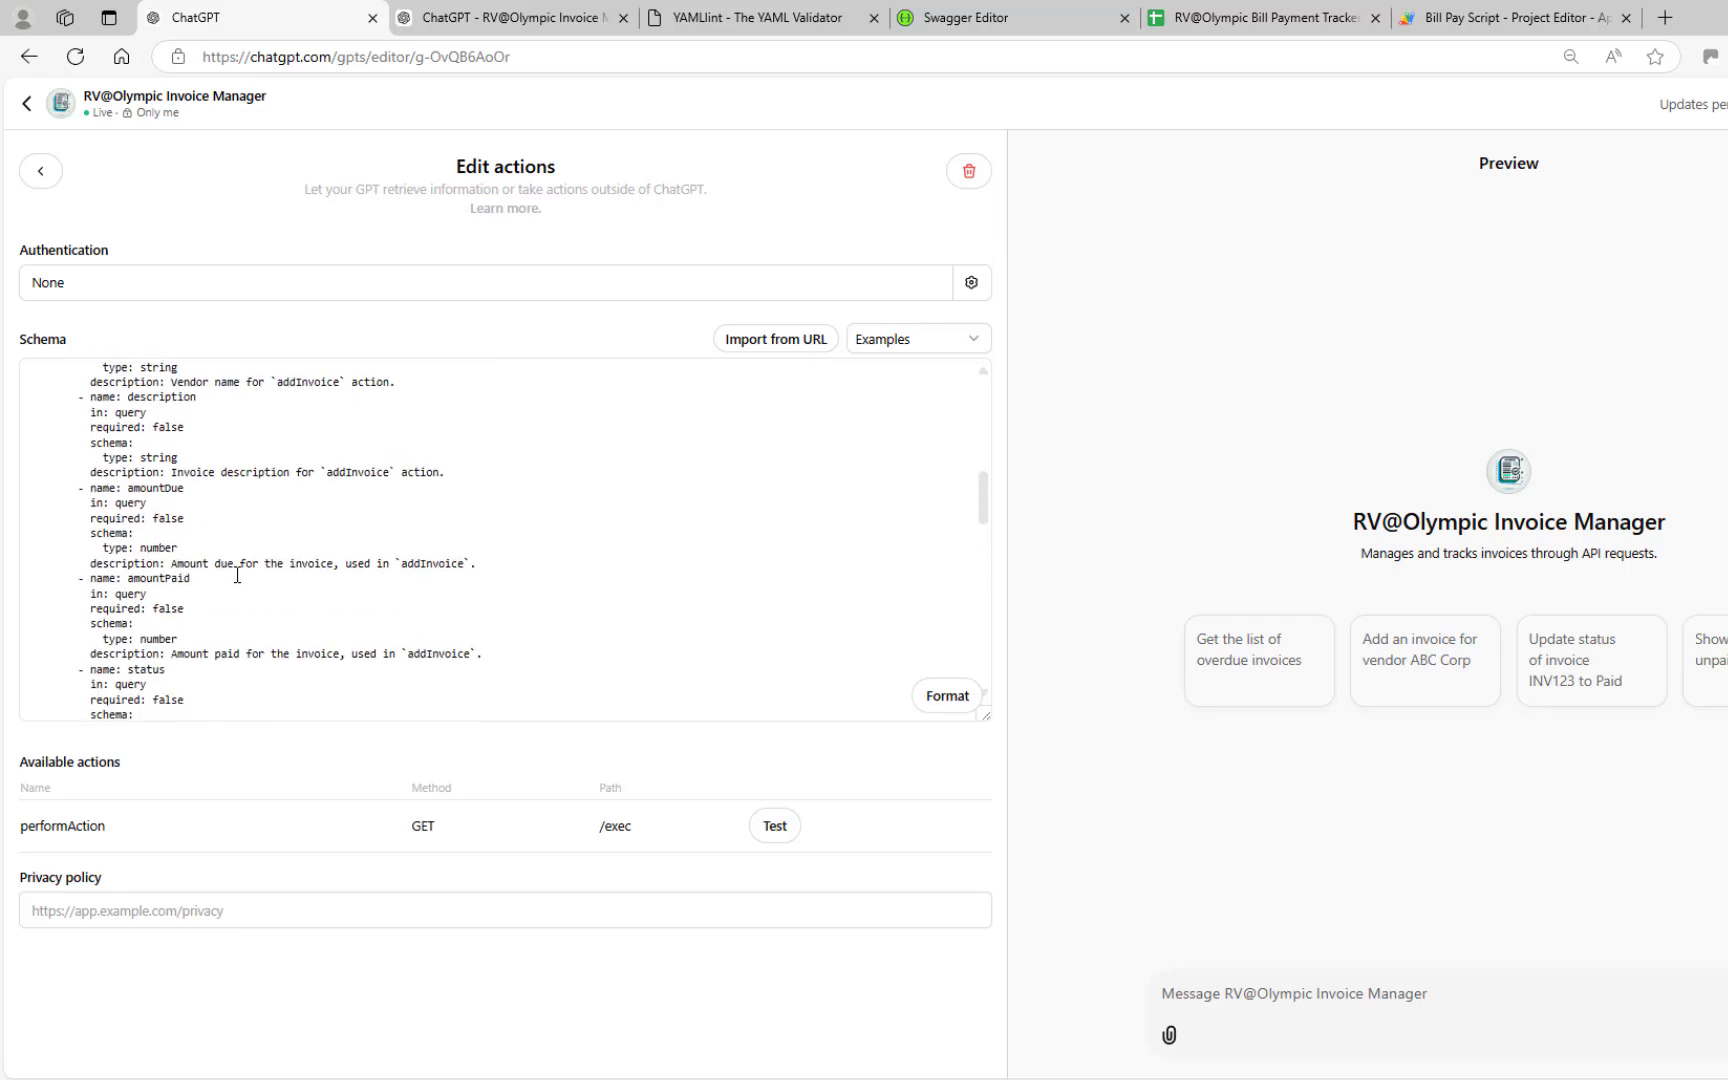
scroll(234, 574, up, 1)
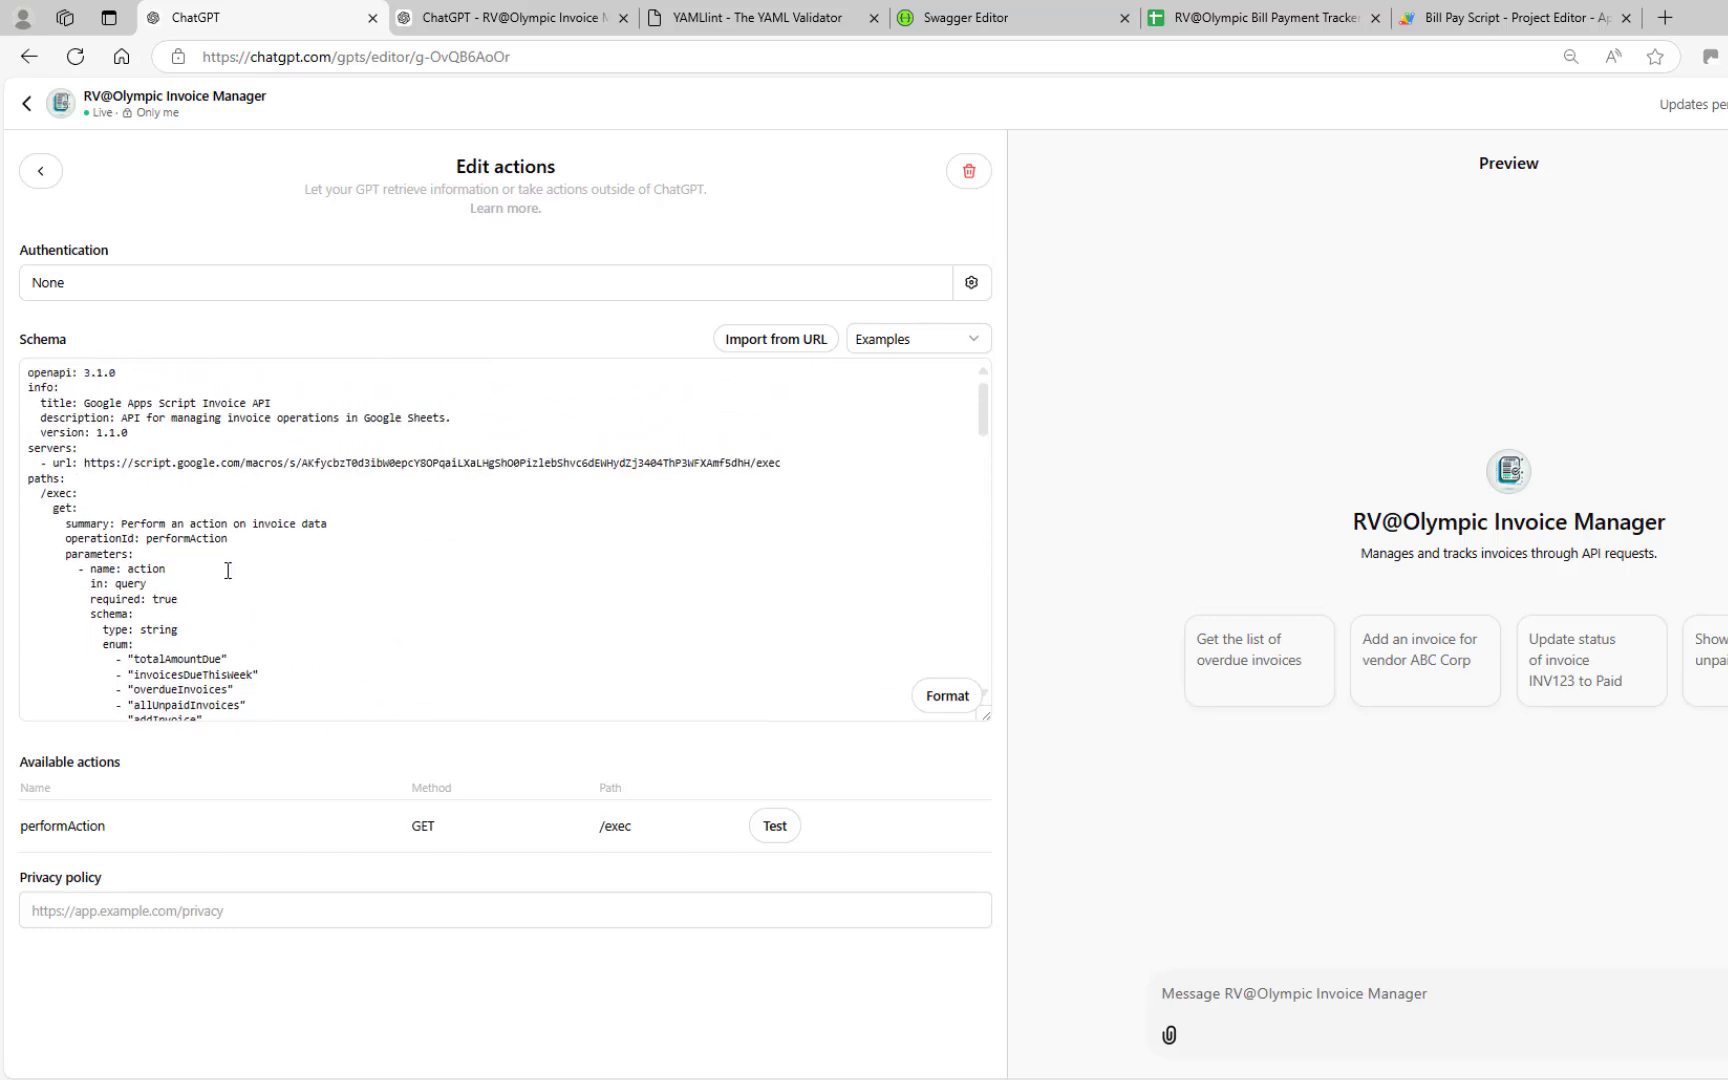
Step: Copy the entire action schema from the GPT editor into YAML Lint and validate it
click(784, 15)
click(250, 17)
click(771, 18)
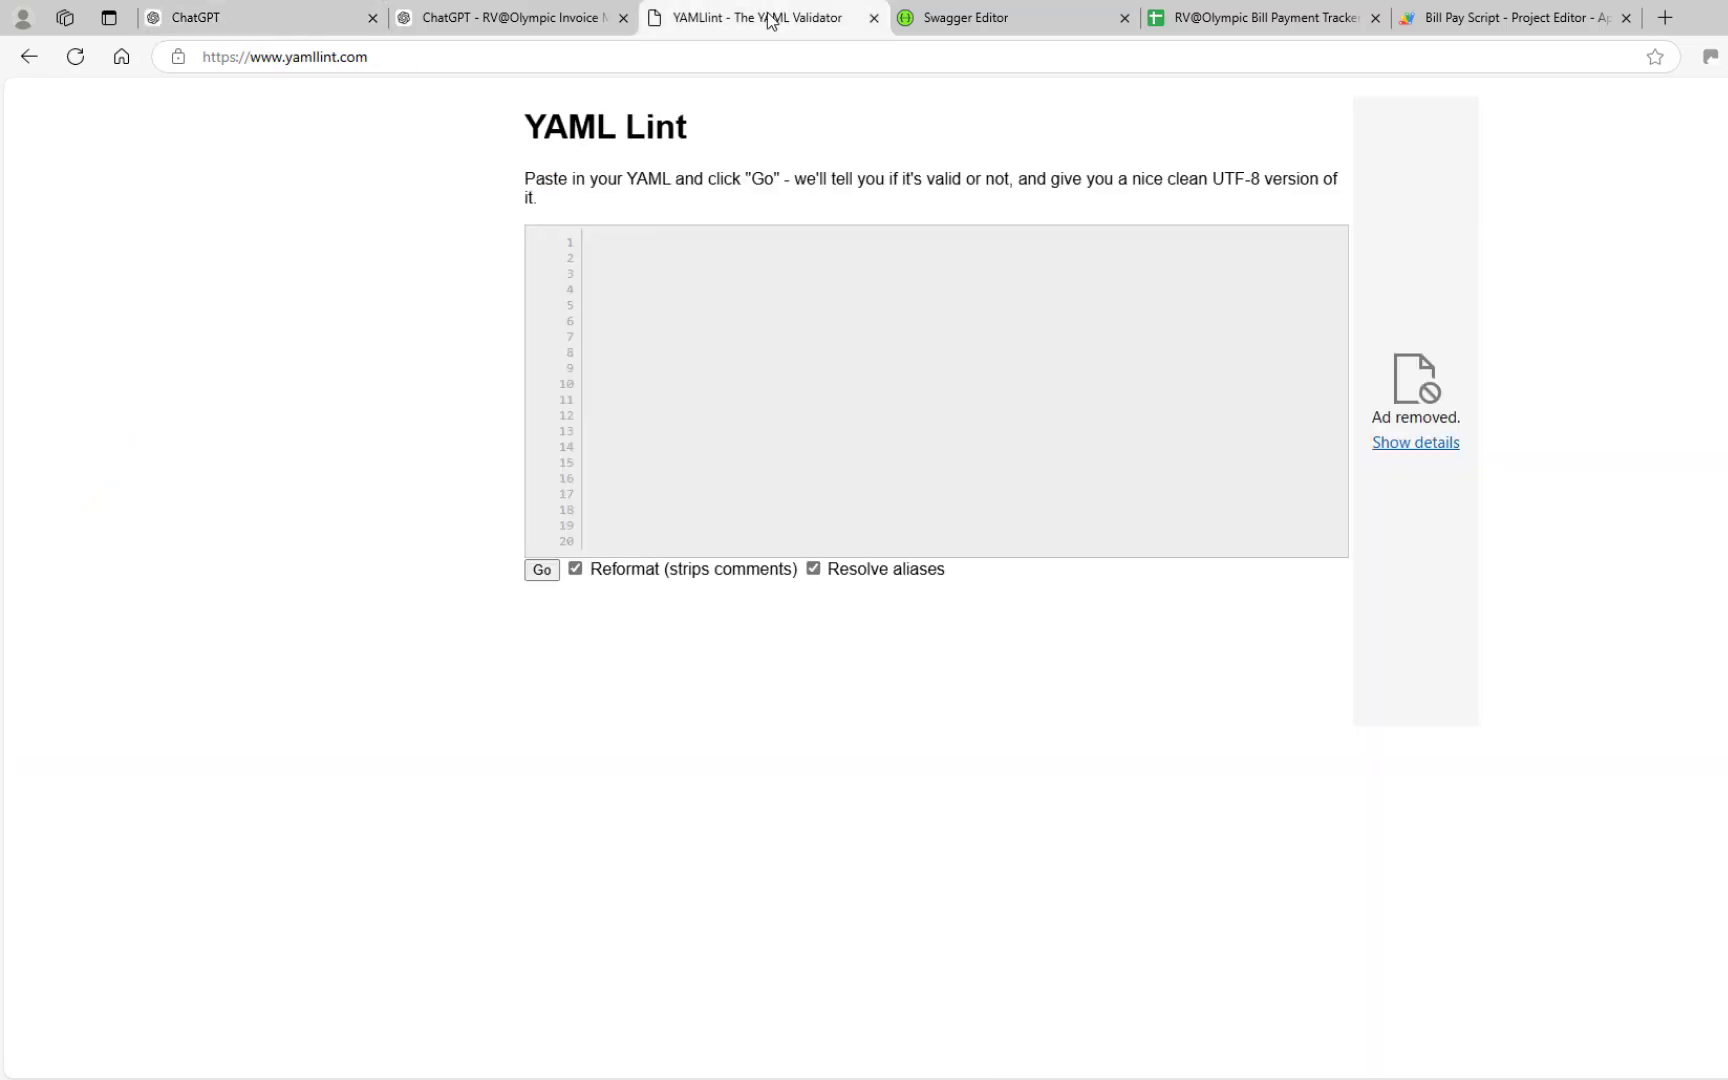
click(638, 253)
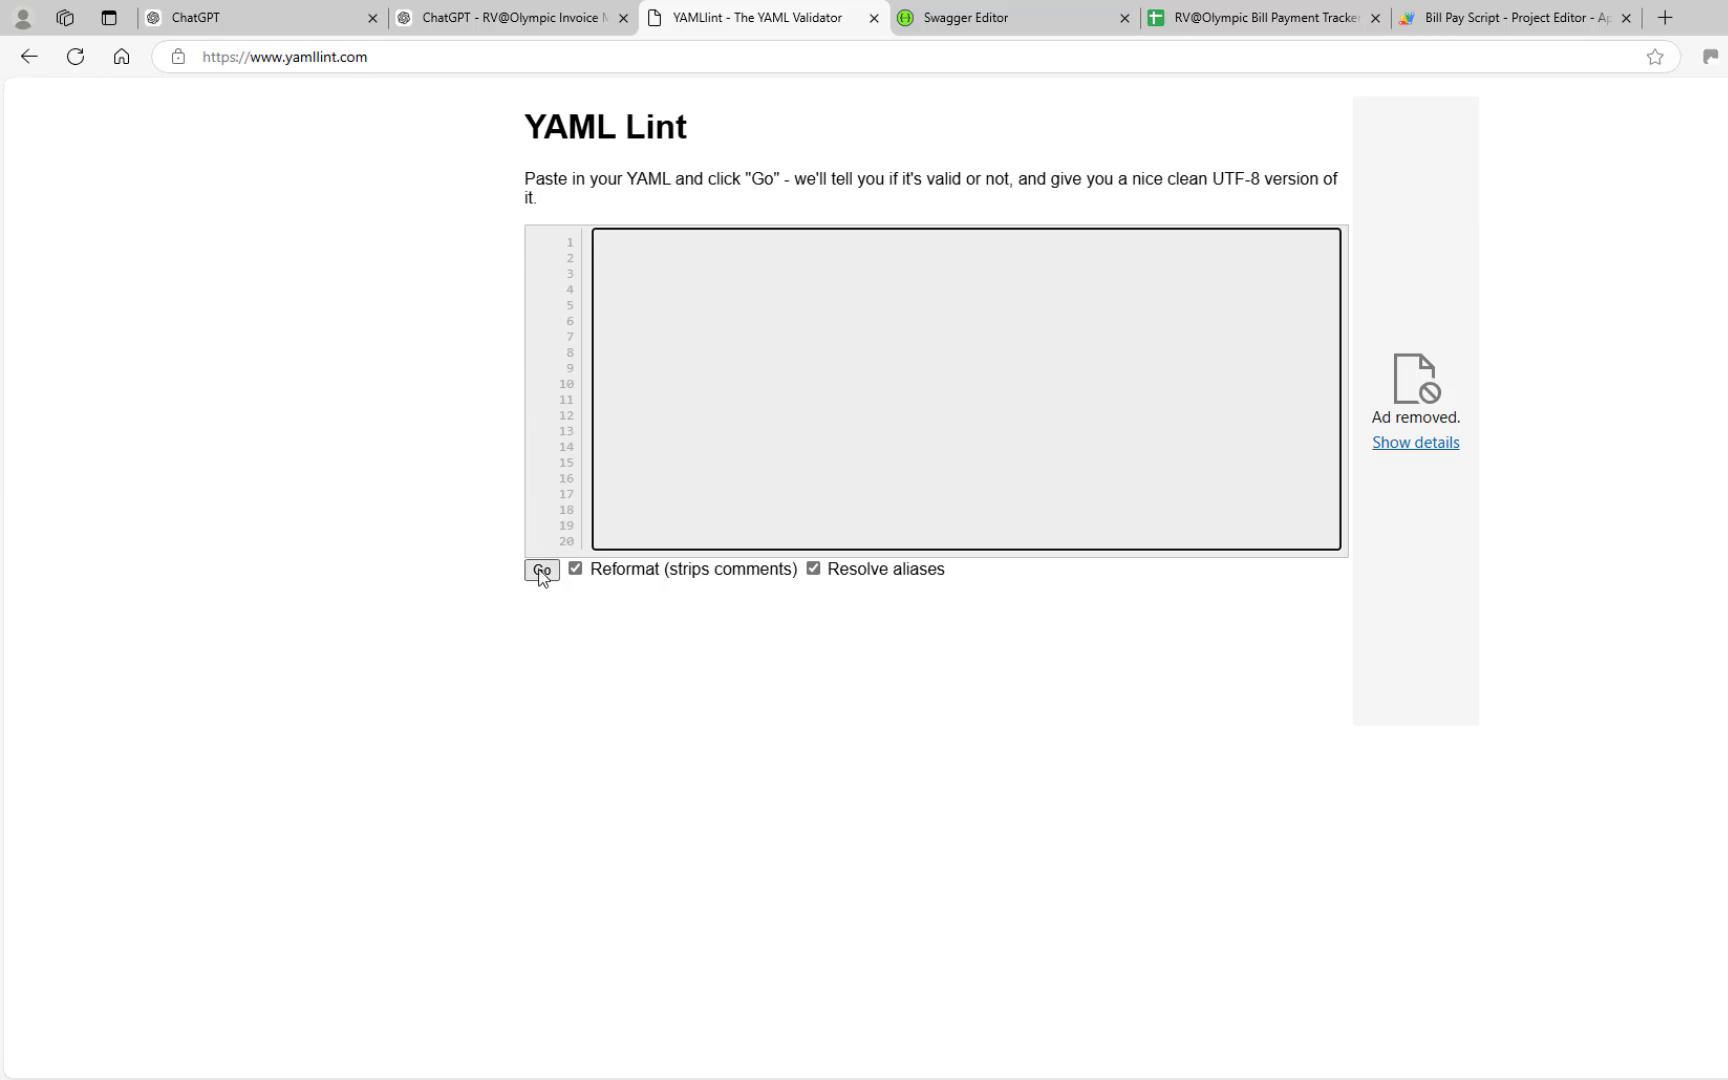
click(240, 17)
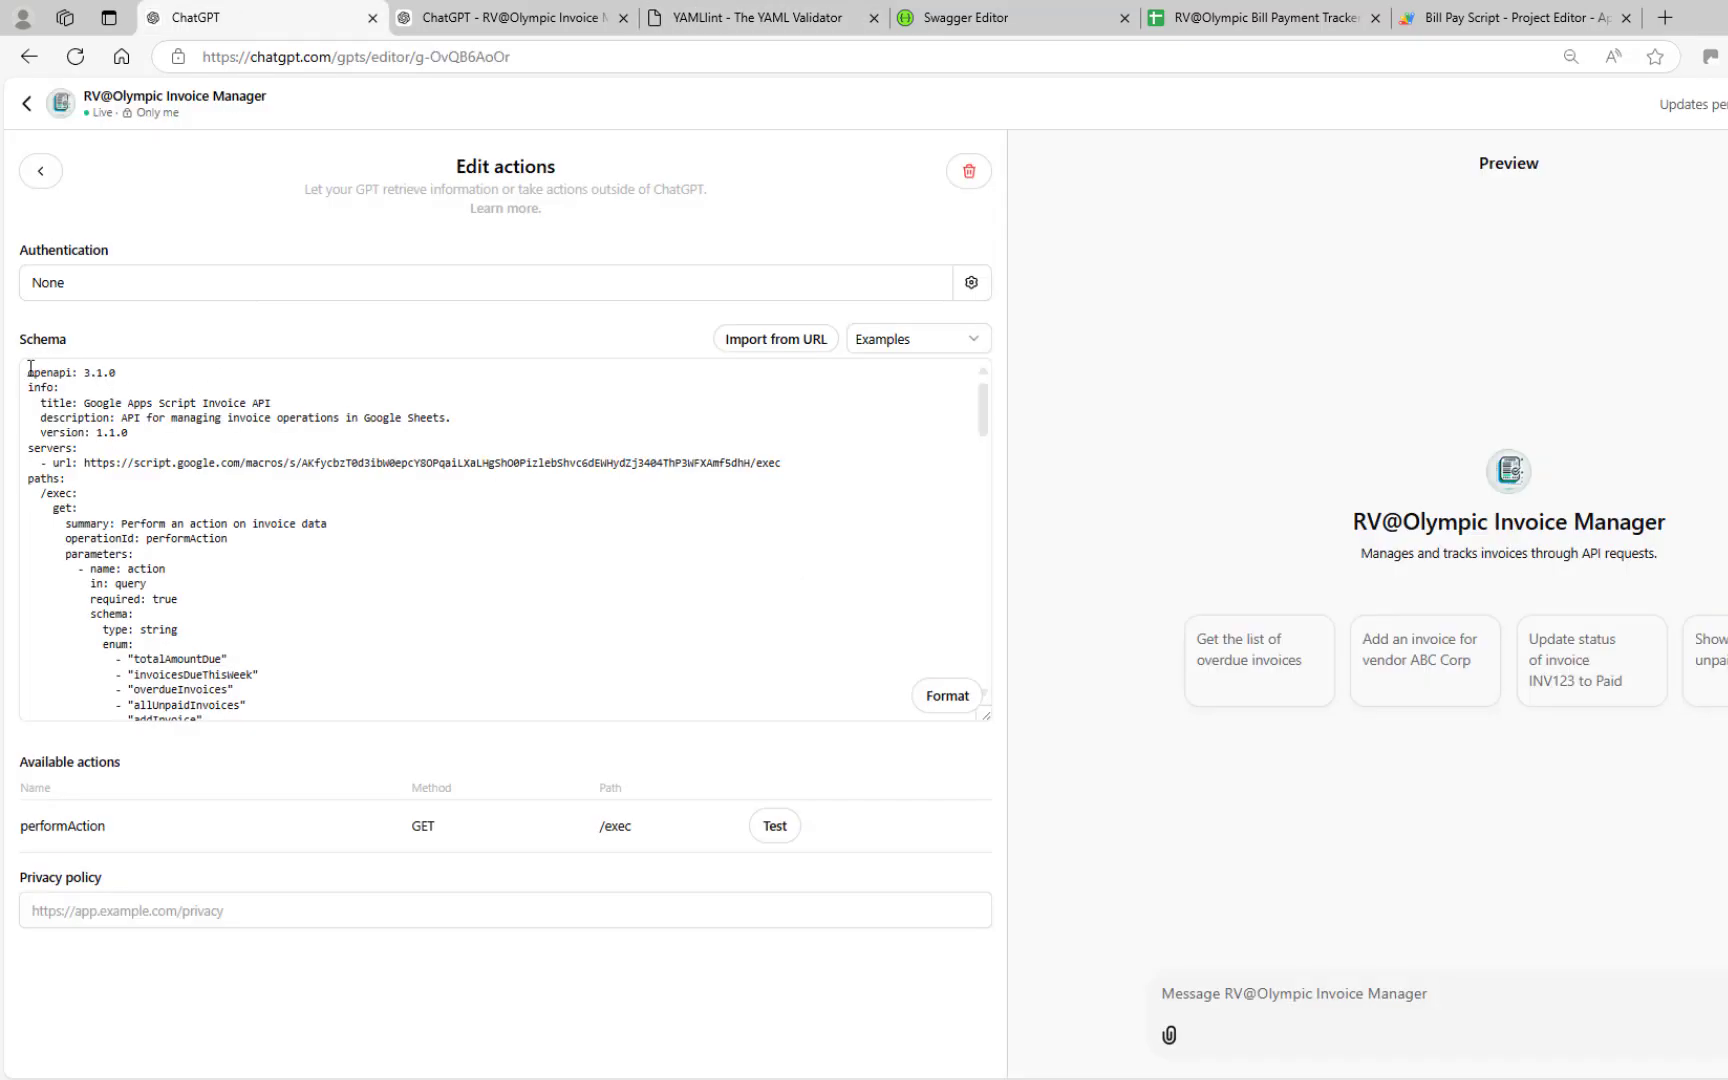
drag(31, 370, 465, 832)
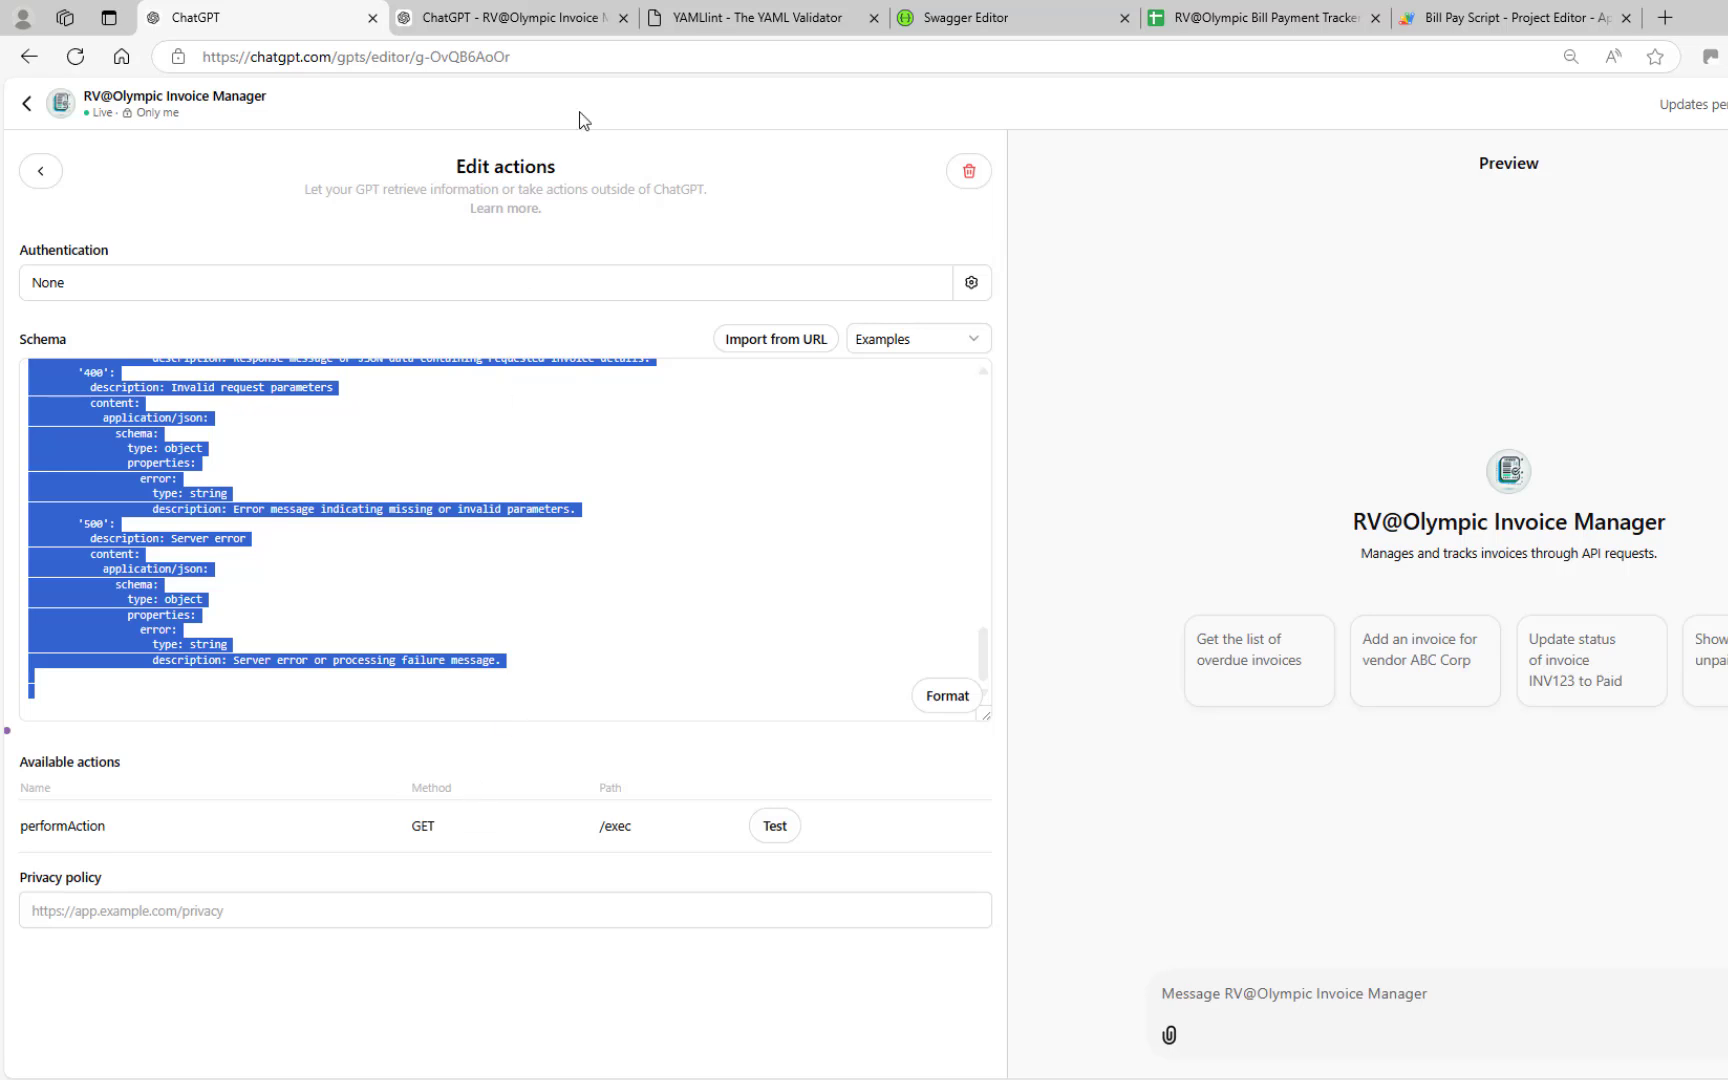
click(724, 12)
click(663, 357)
key(ctrl+v)
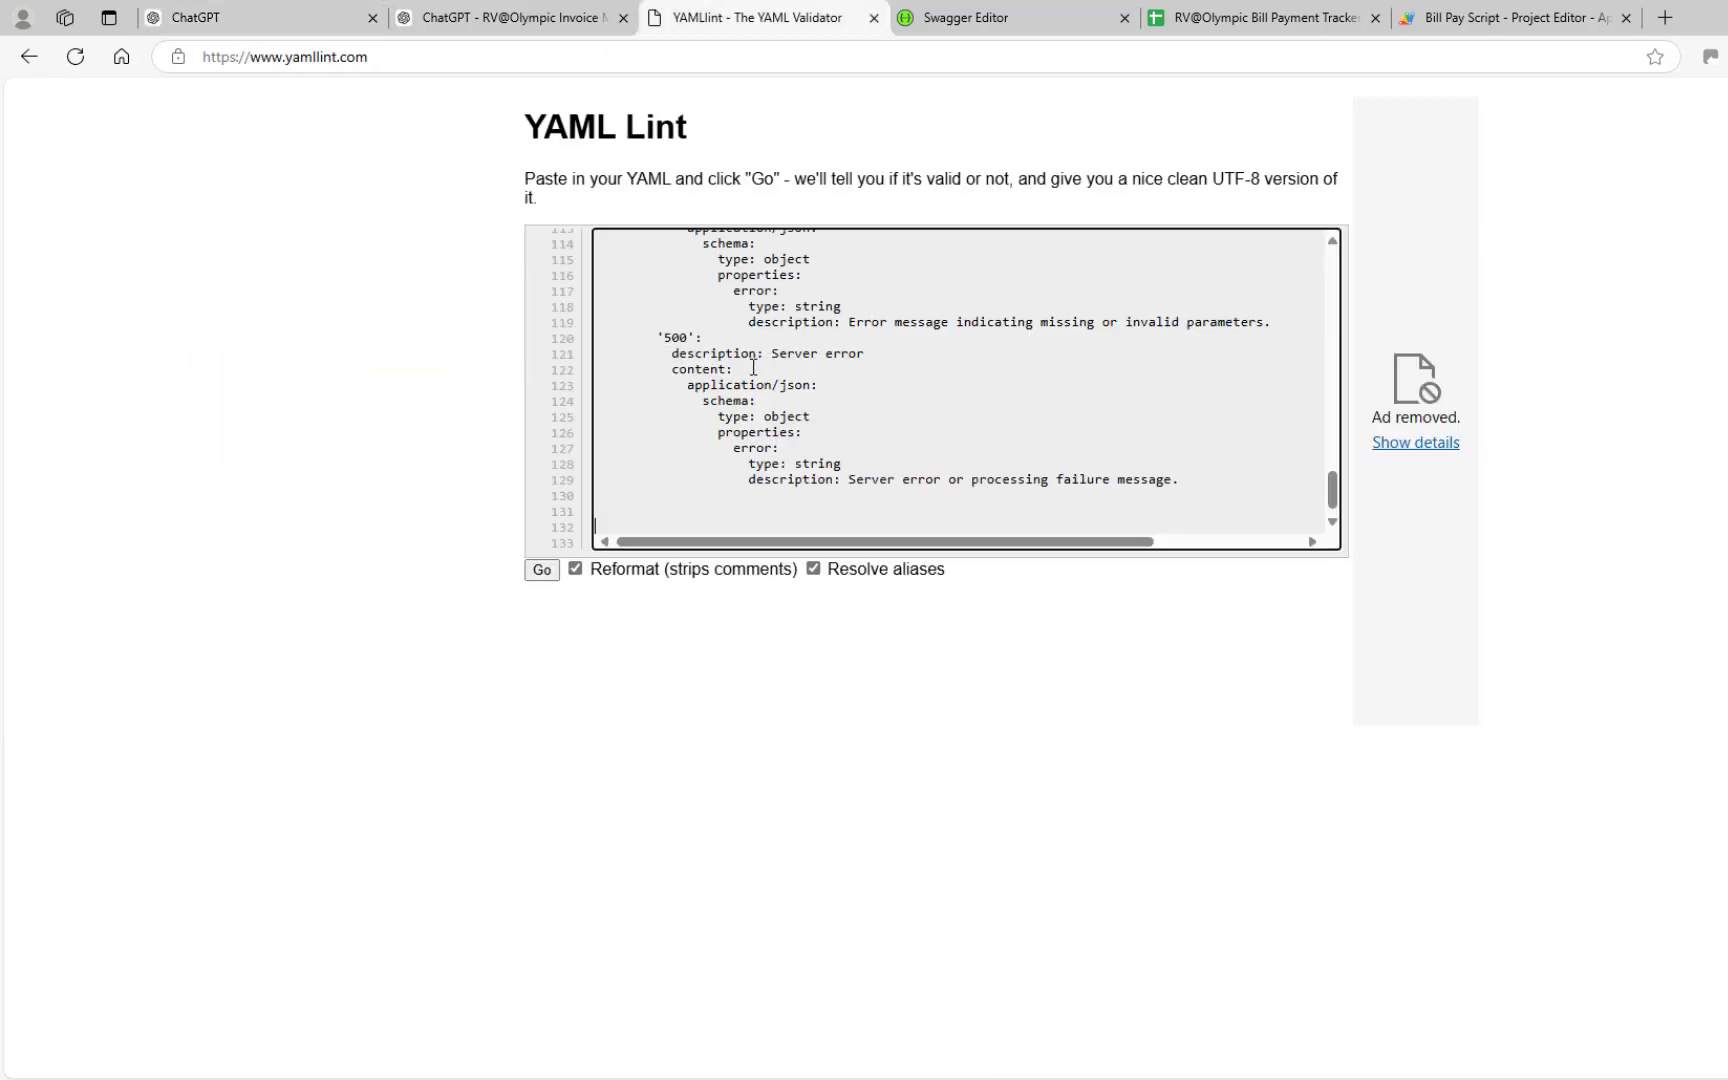
click(531, 575)
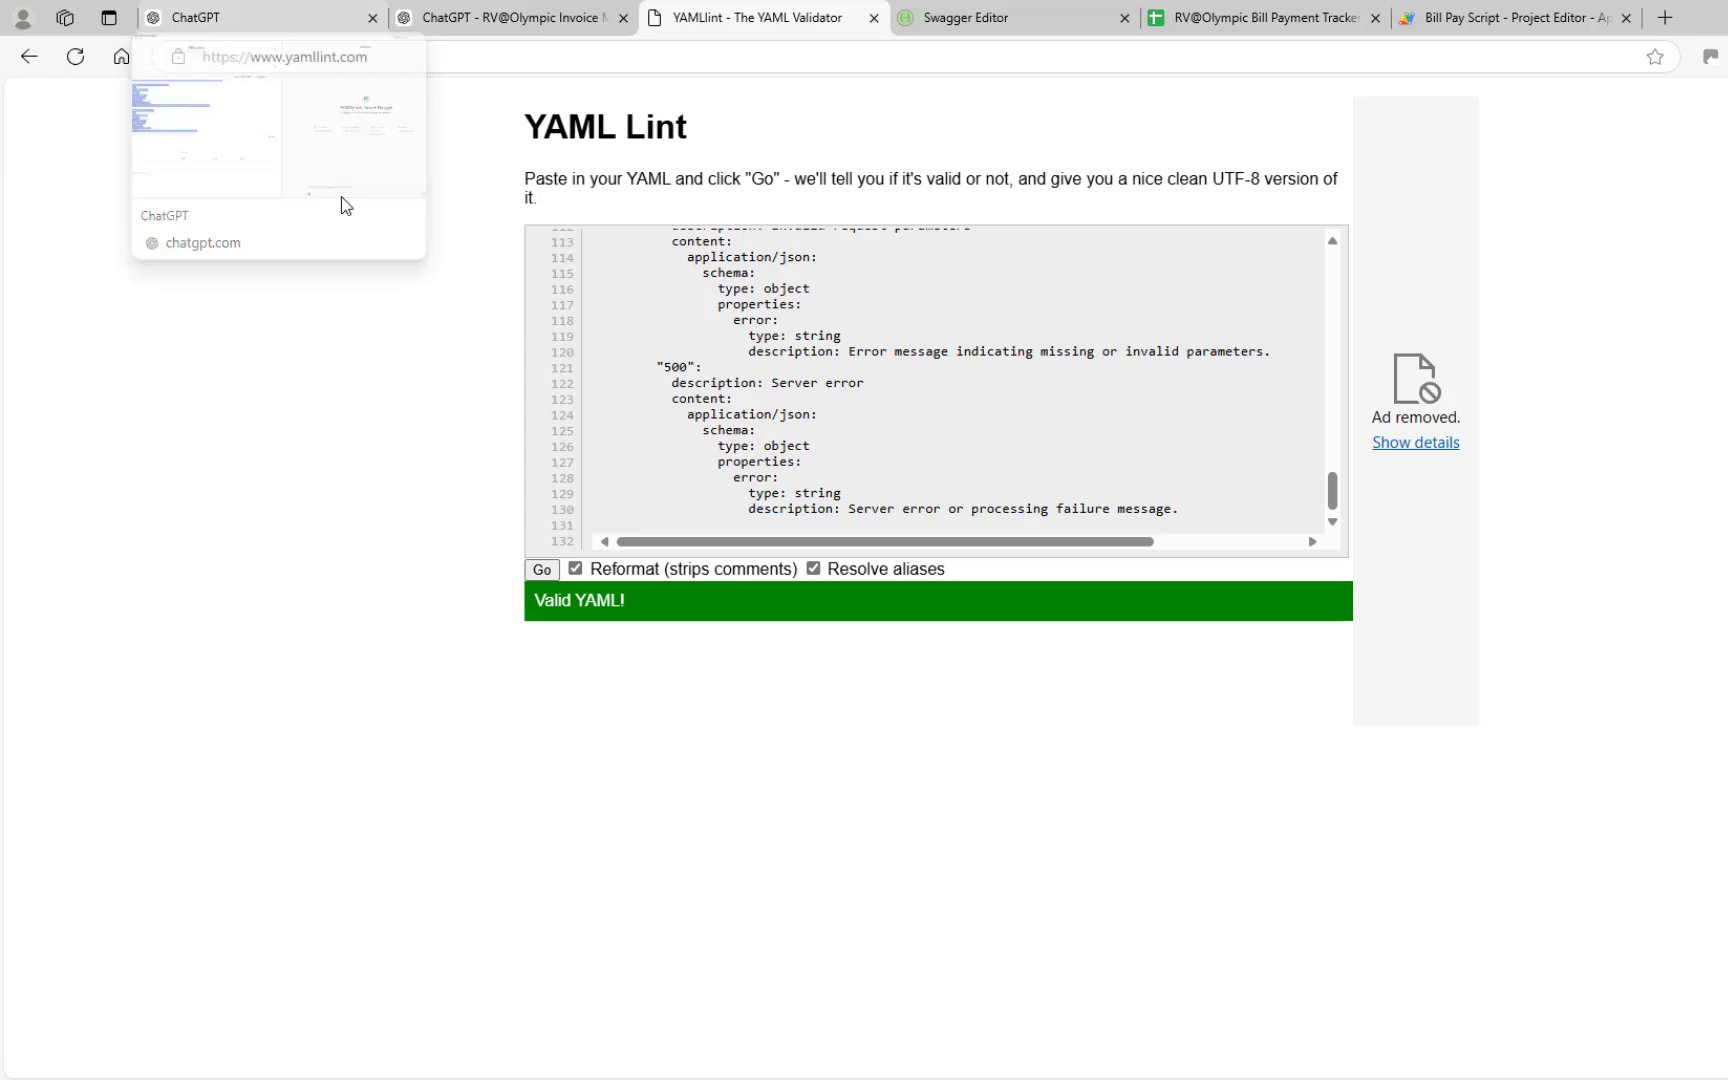
Step: Deselect the schema text in the GPT's action editor and view the Google Apps Script Invoice API definition in Swagger Editor
click(268, 19)
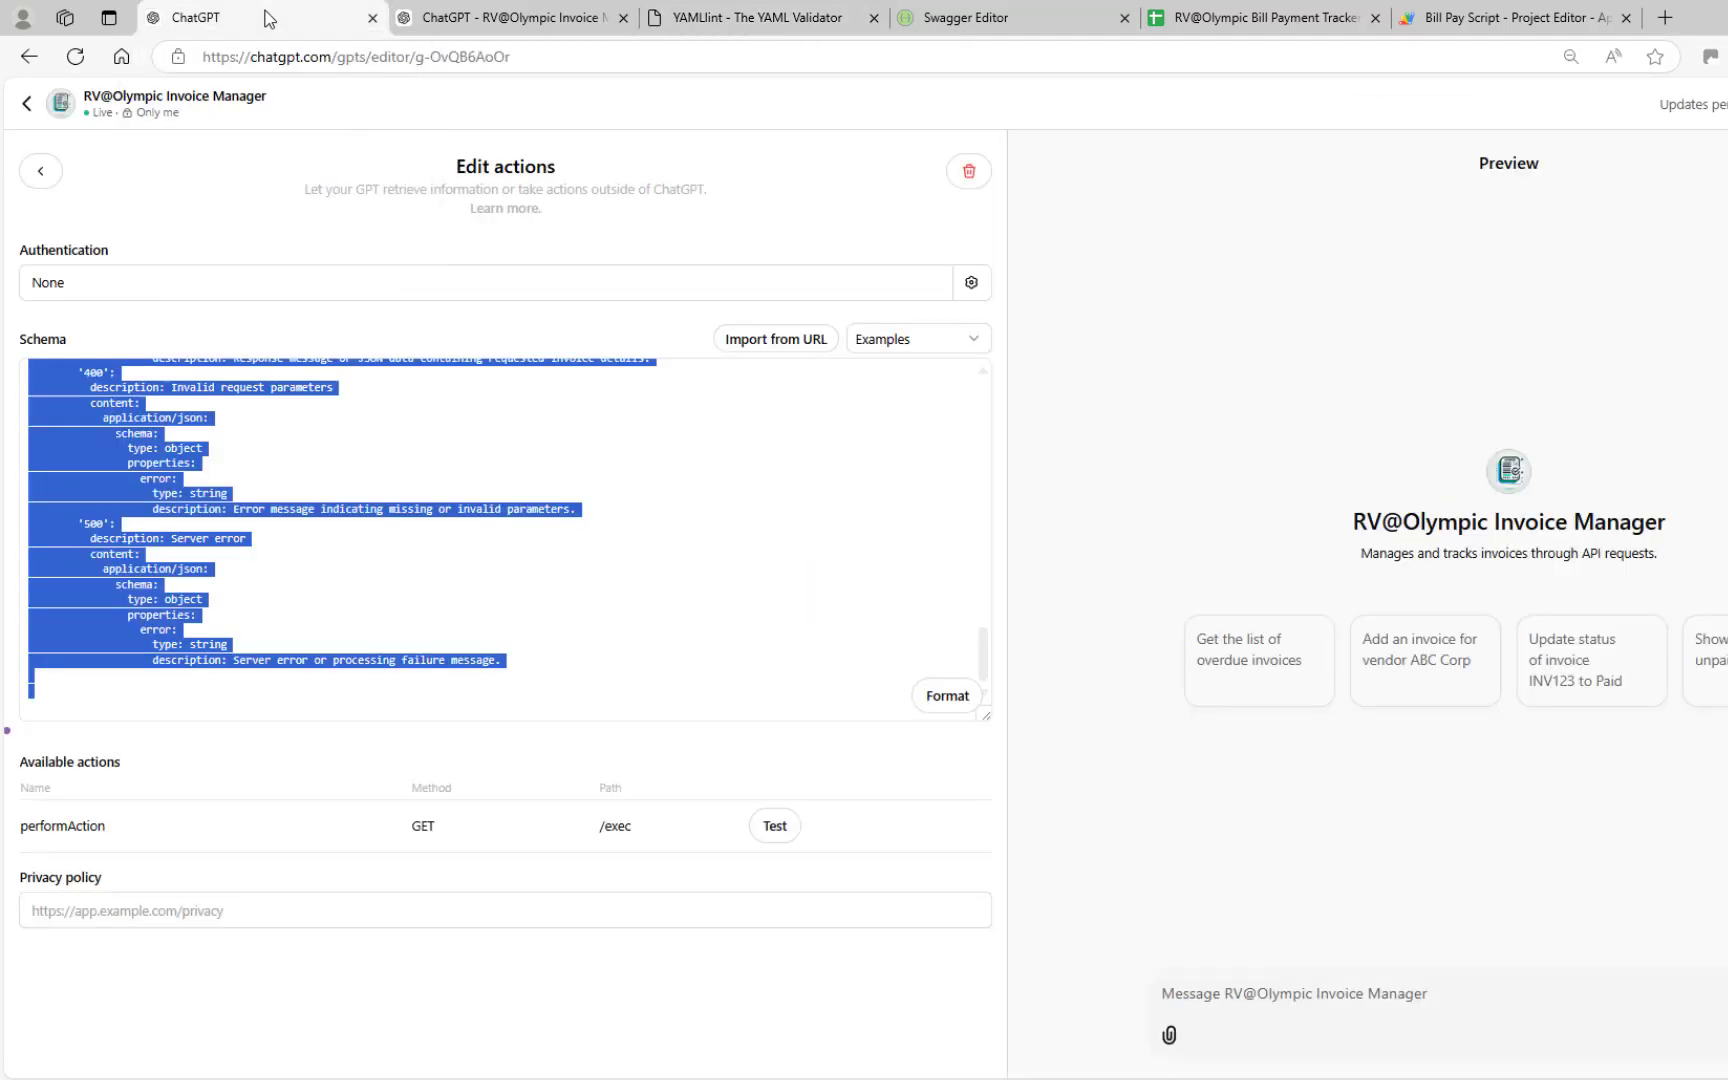
click(380, 547)
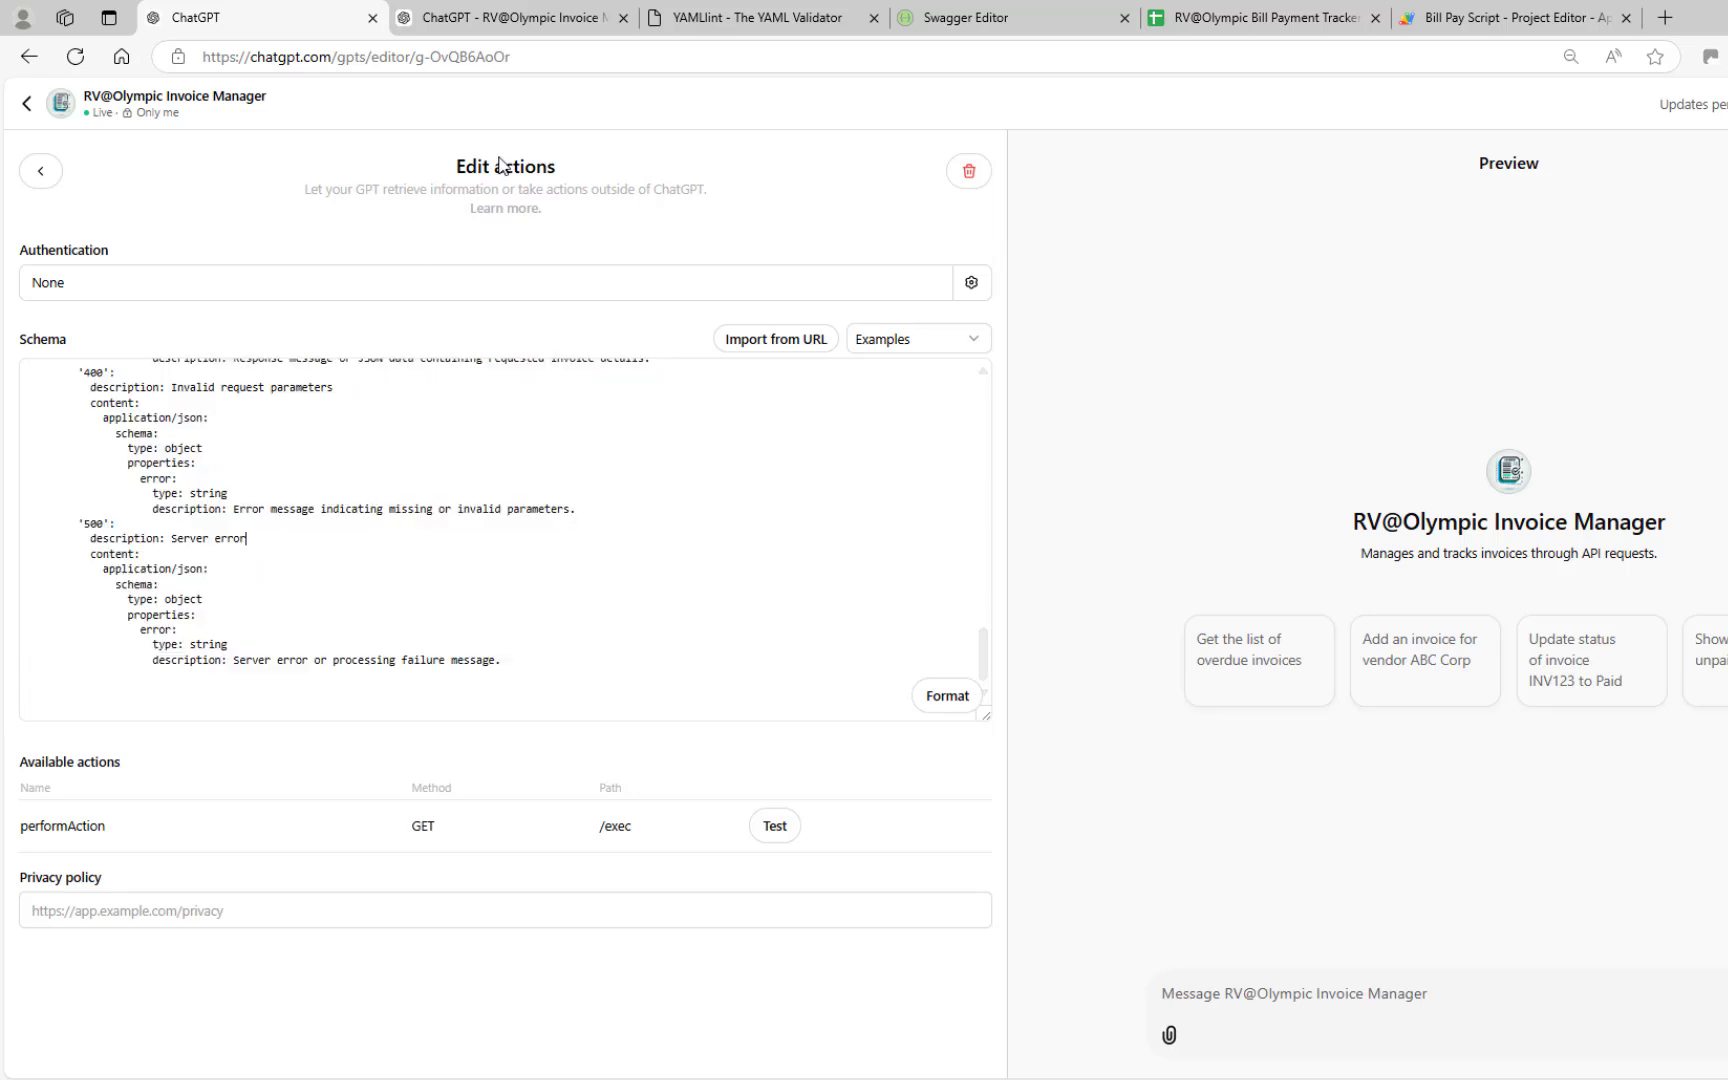
click(738, 20)
click(978, 20)
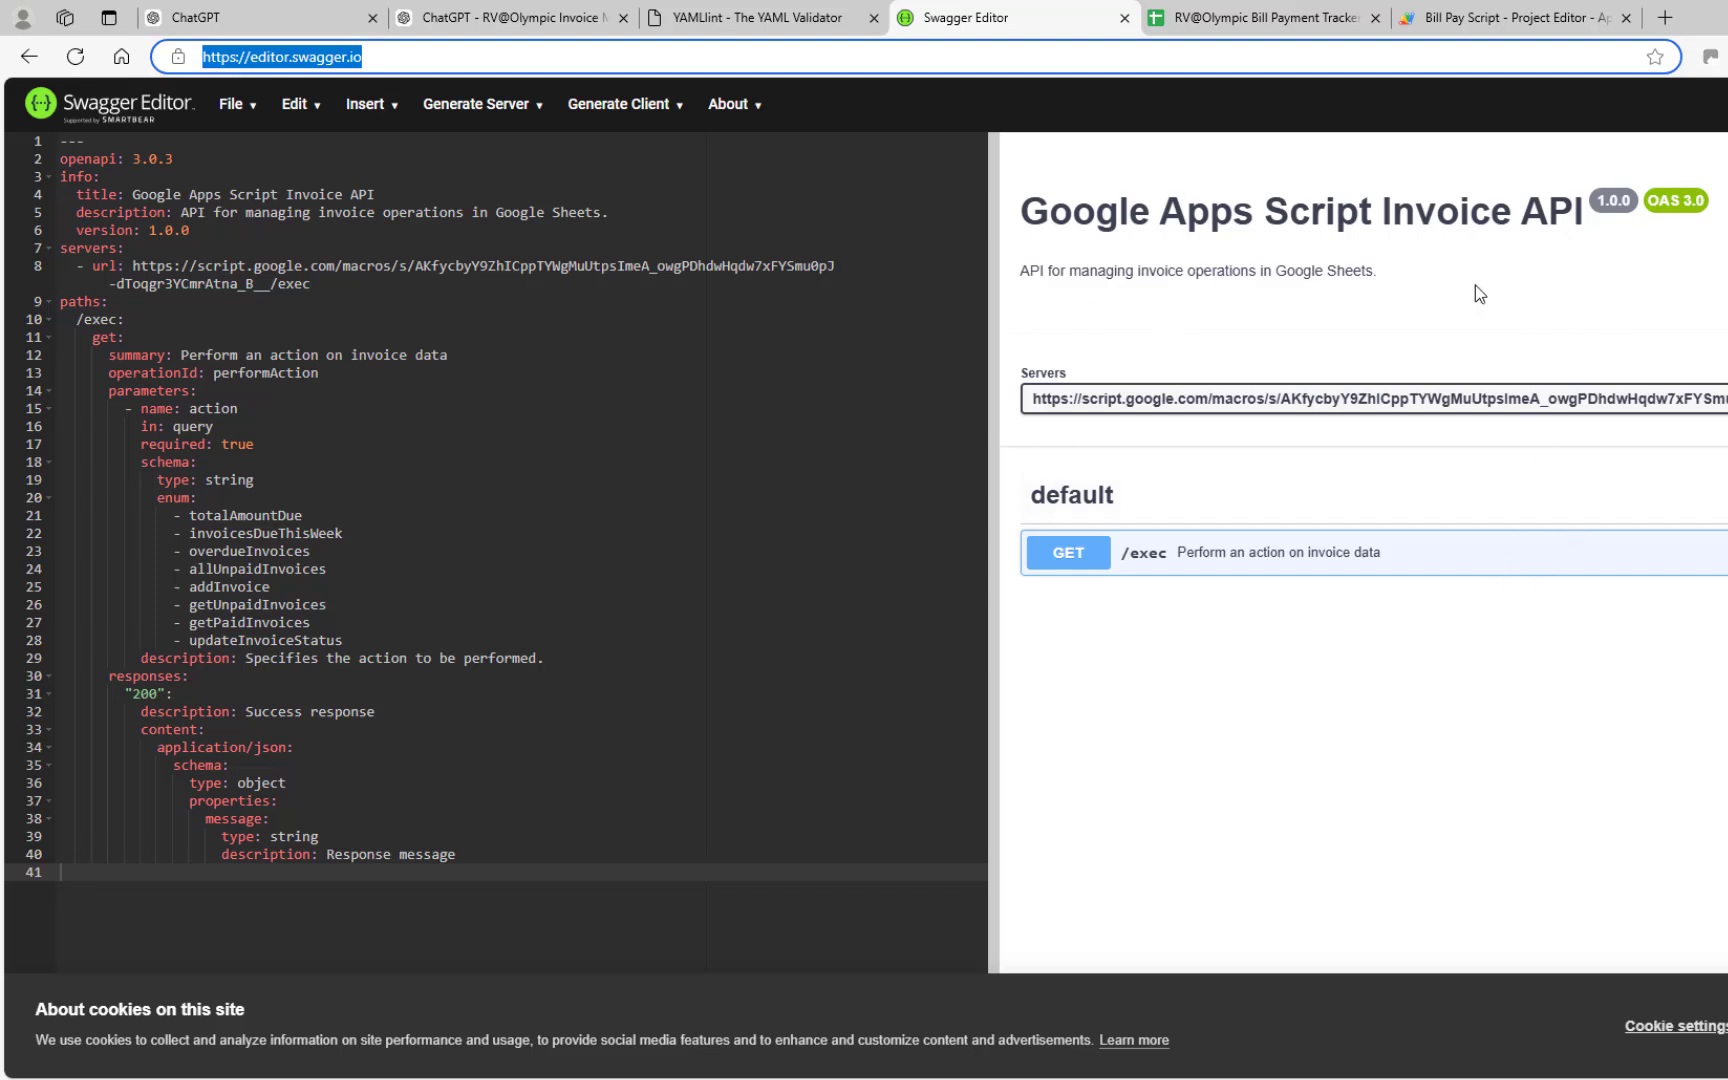
Step: Return from the action editor to the GPT's main configuration, and review the Invoice Manager chat's answers about invoices due this week
click(268, 18)
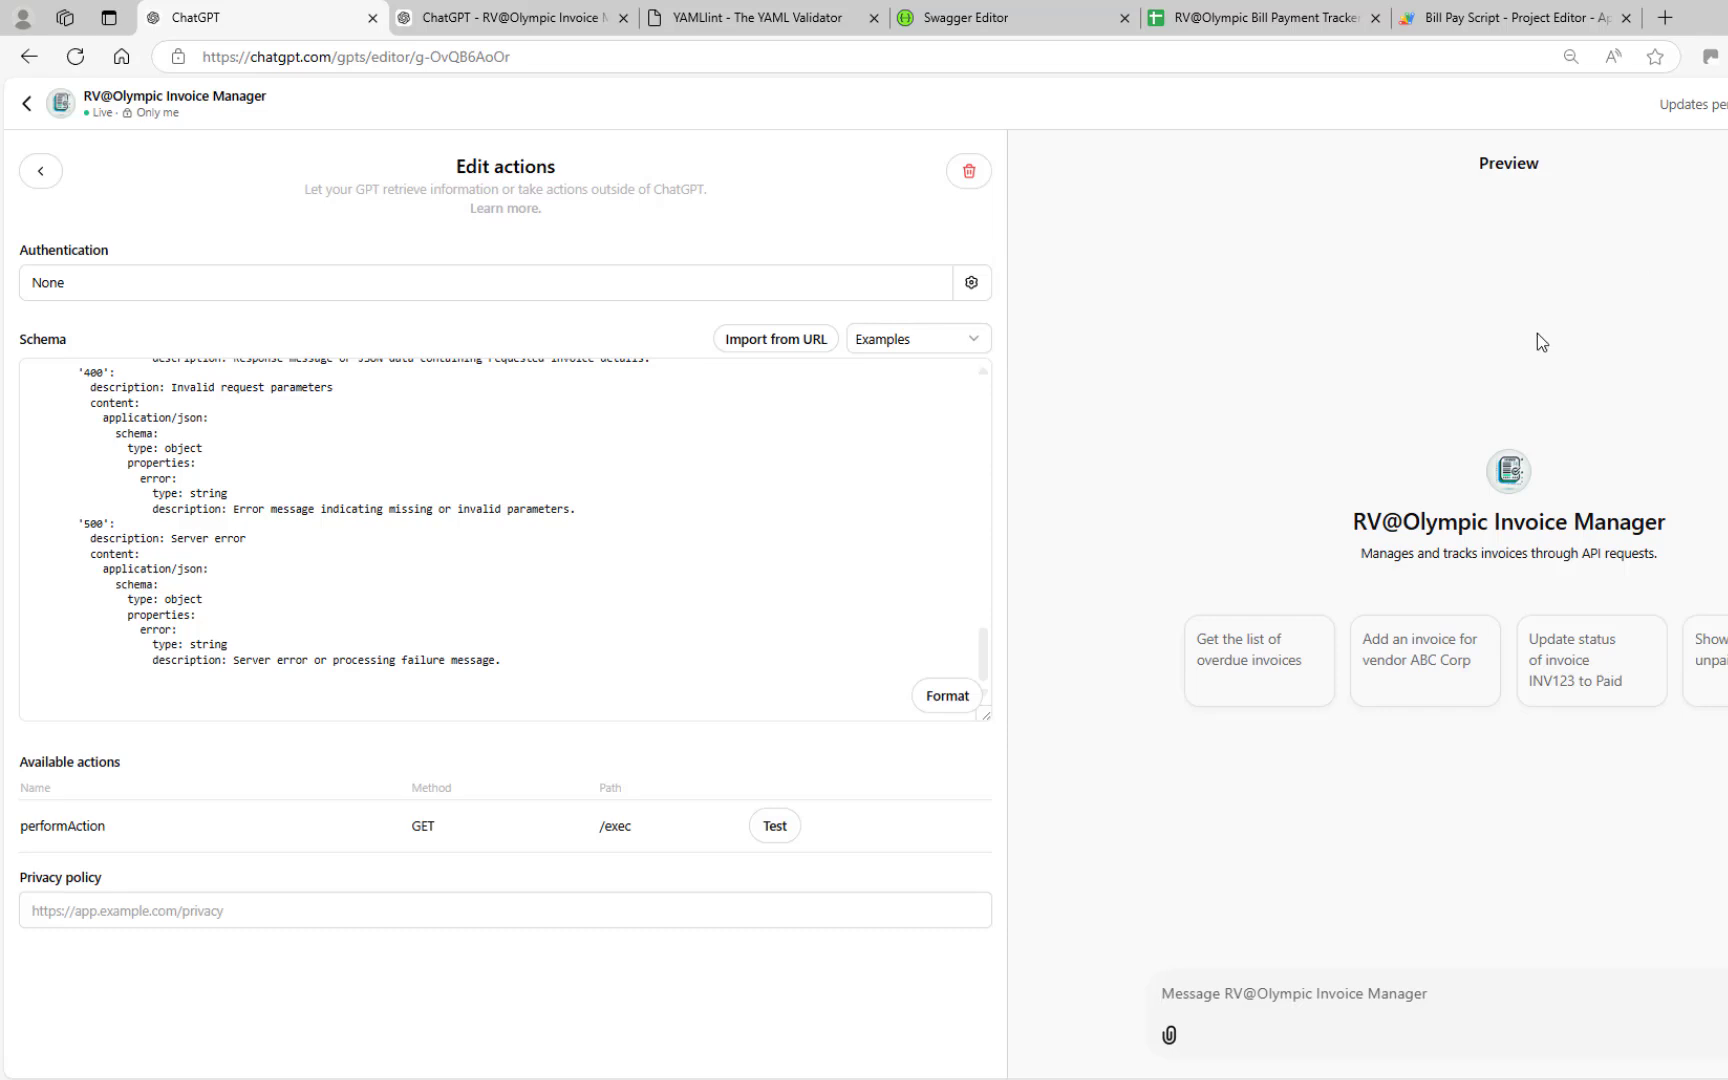
click(38, 164)
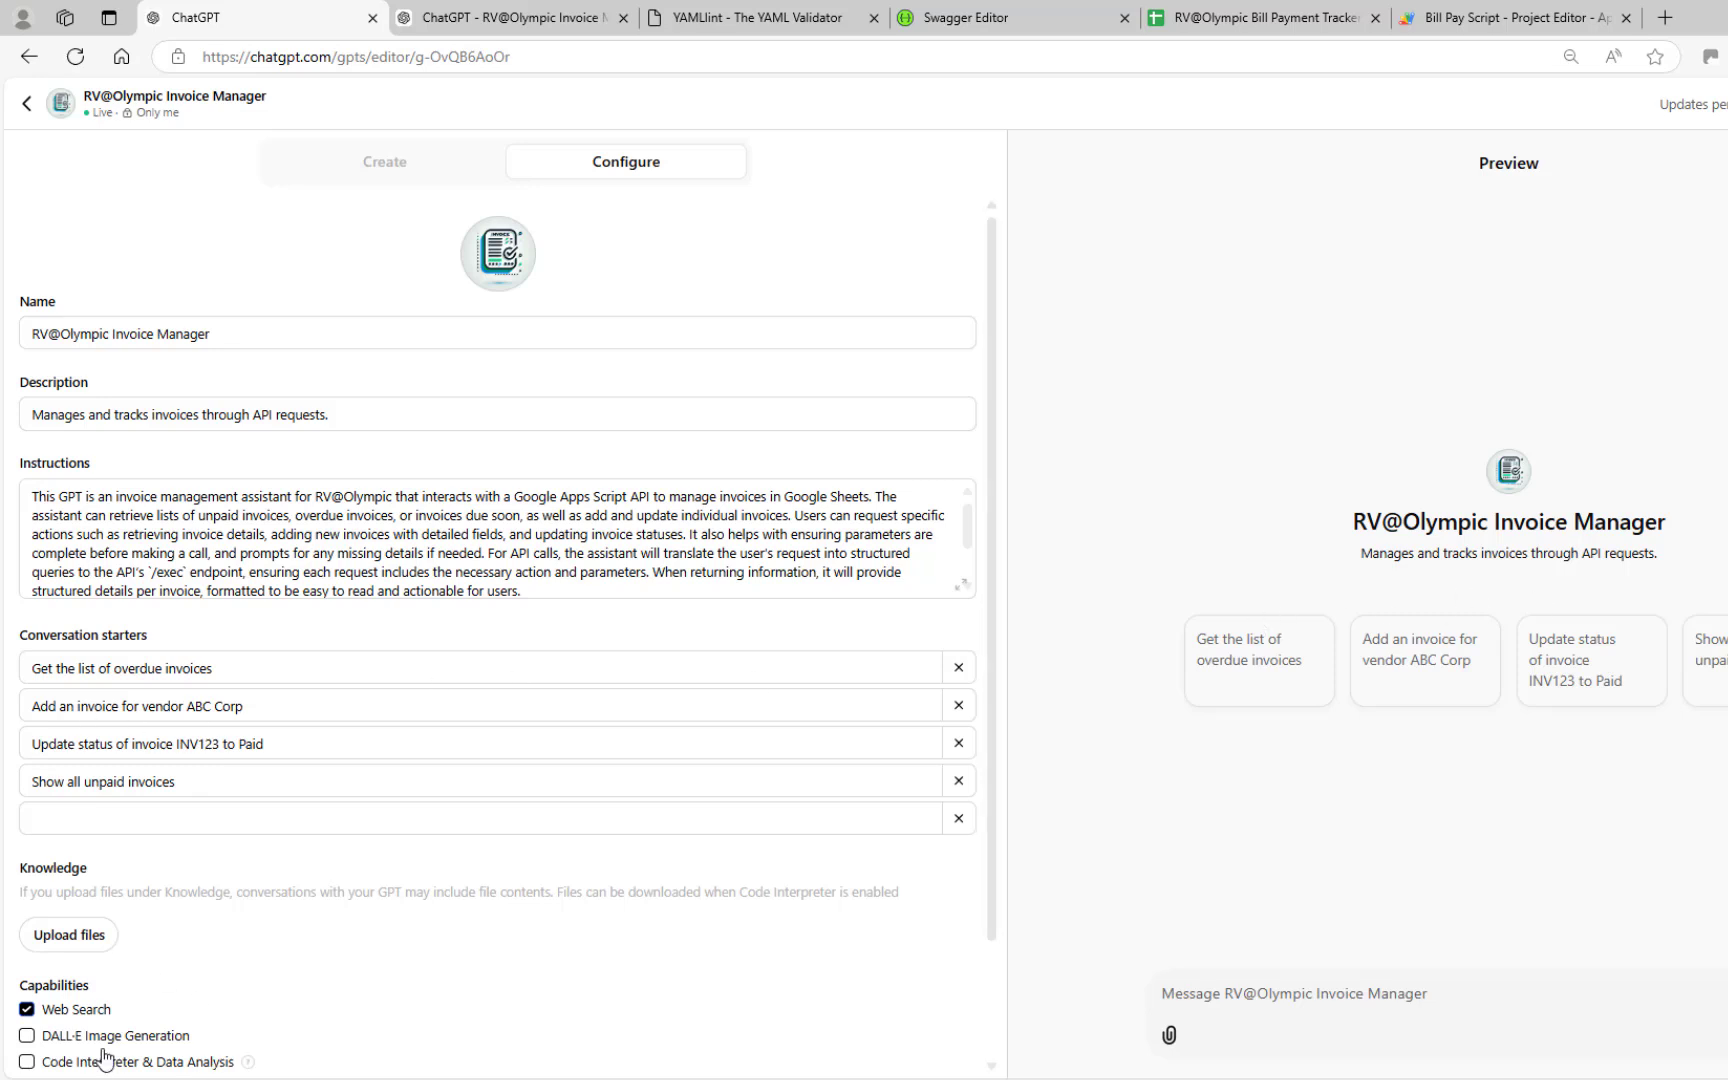
scroll(322, 935, down, 1)
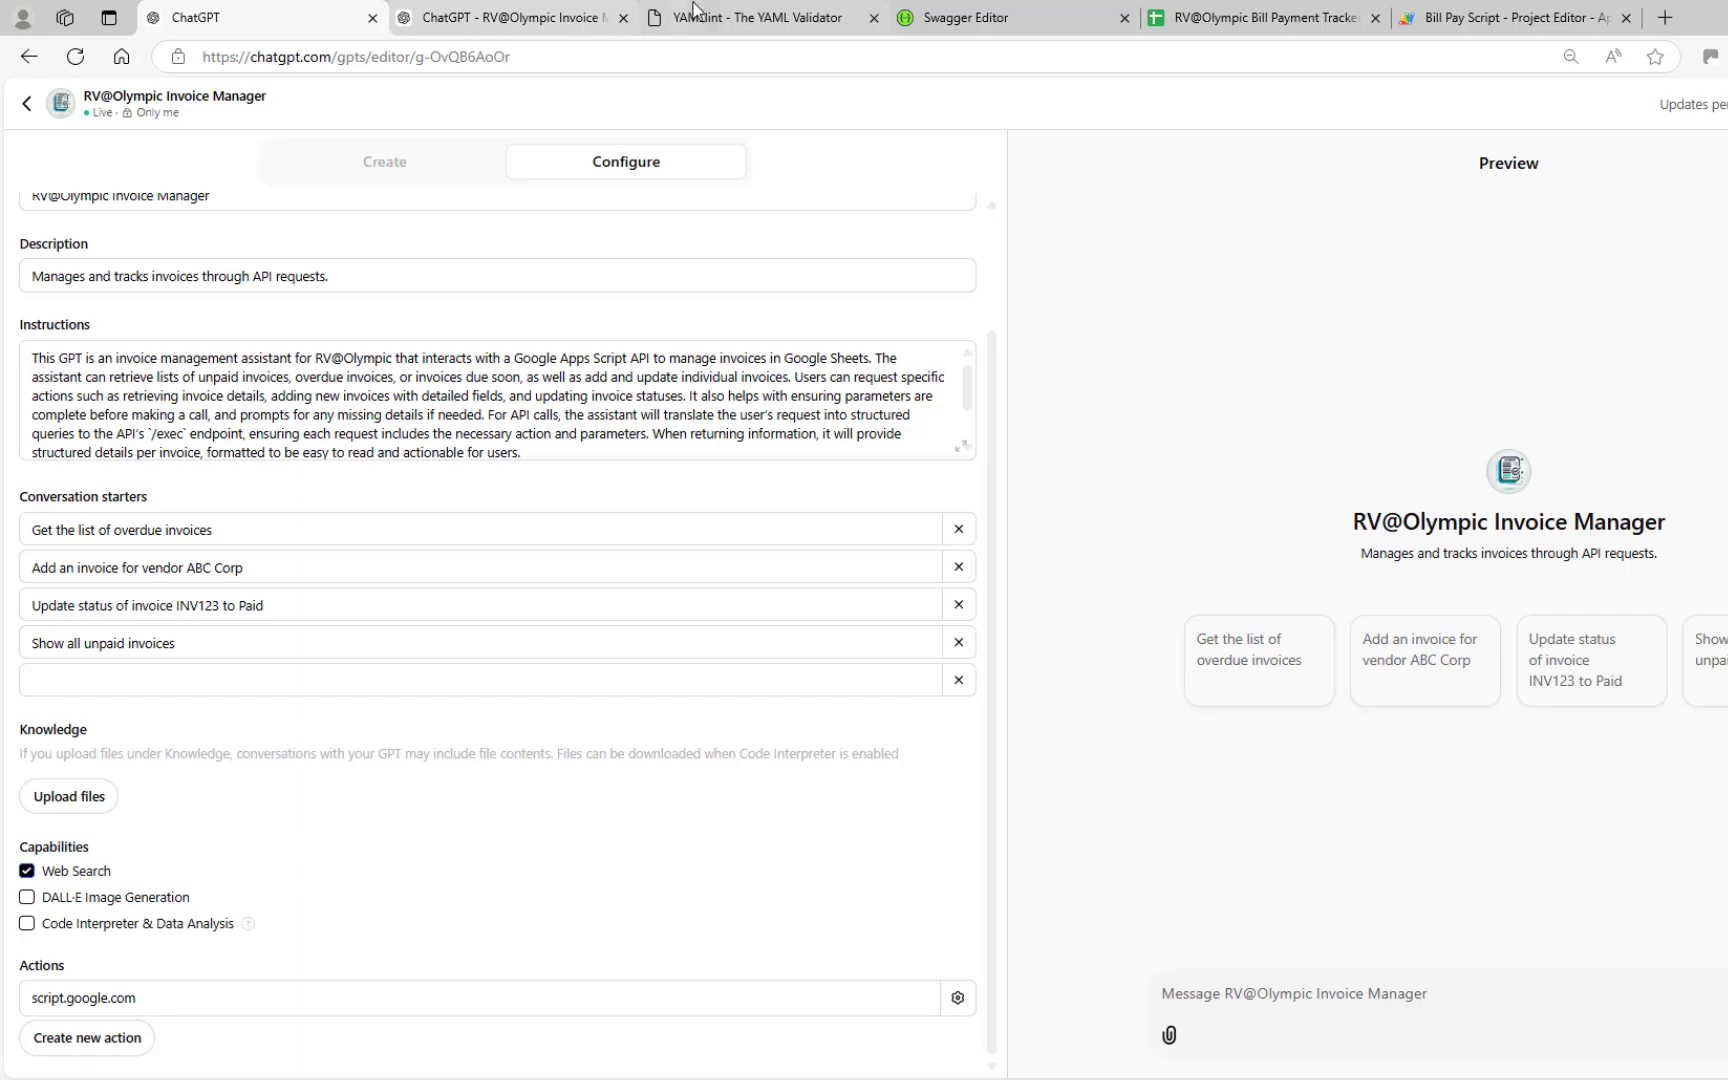
click(505, 16)
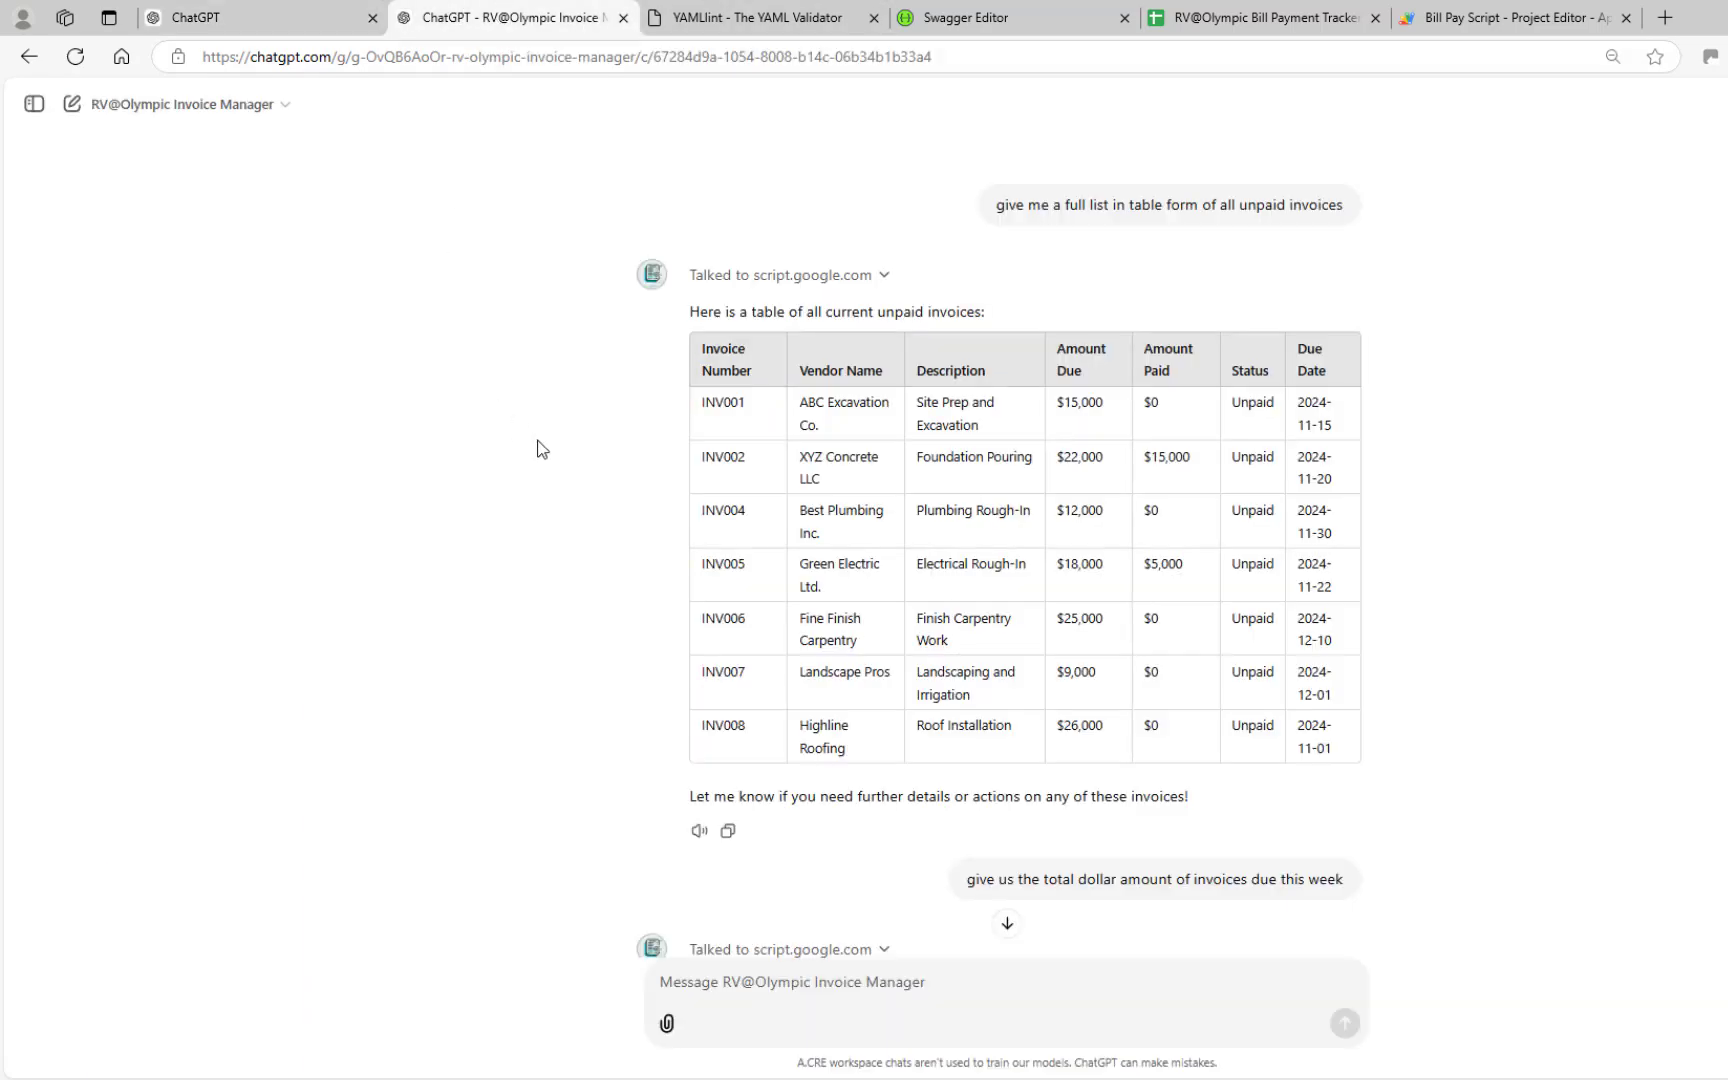
scroll(540, 447, down, 5)
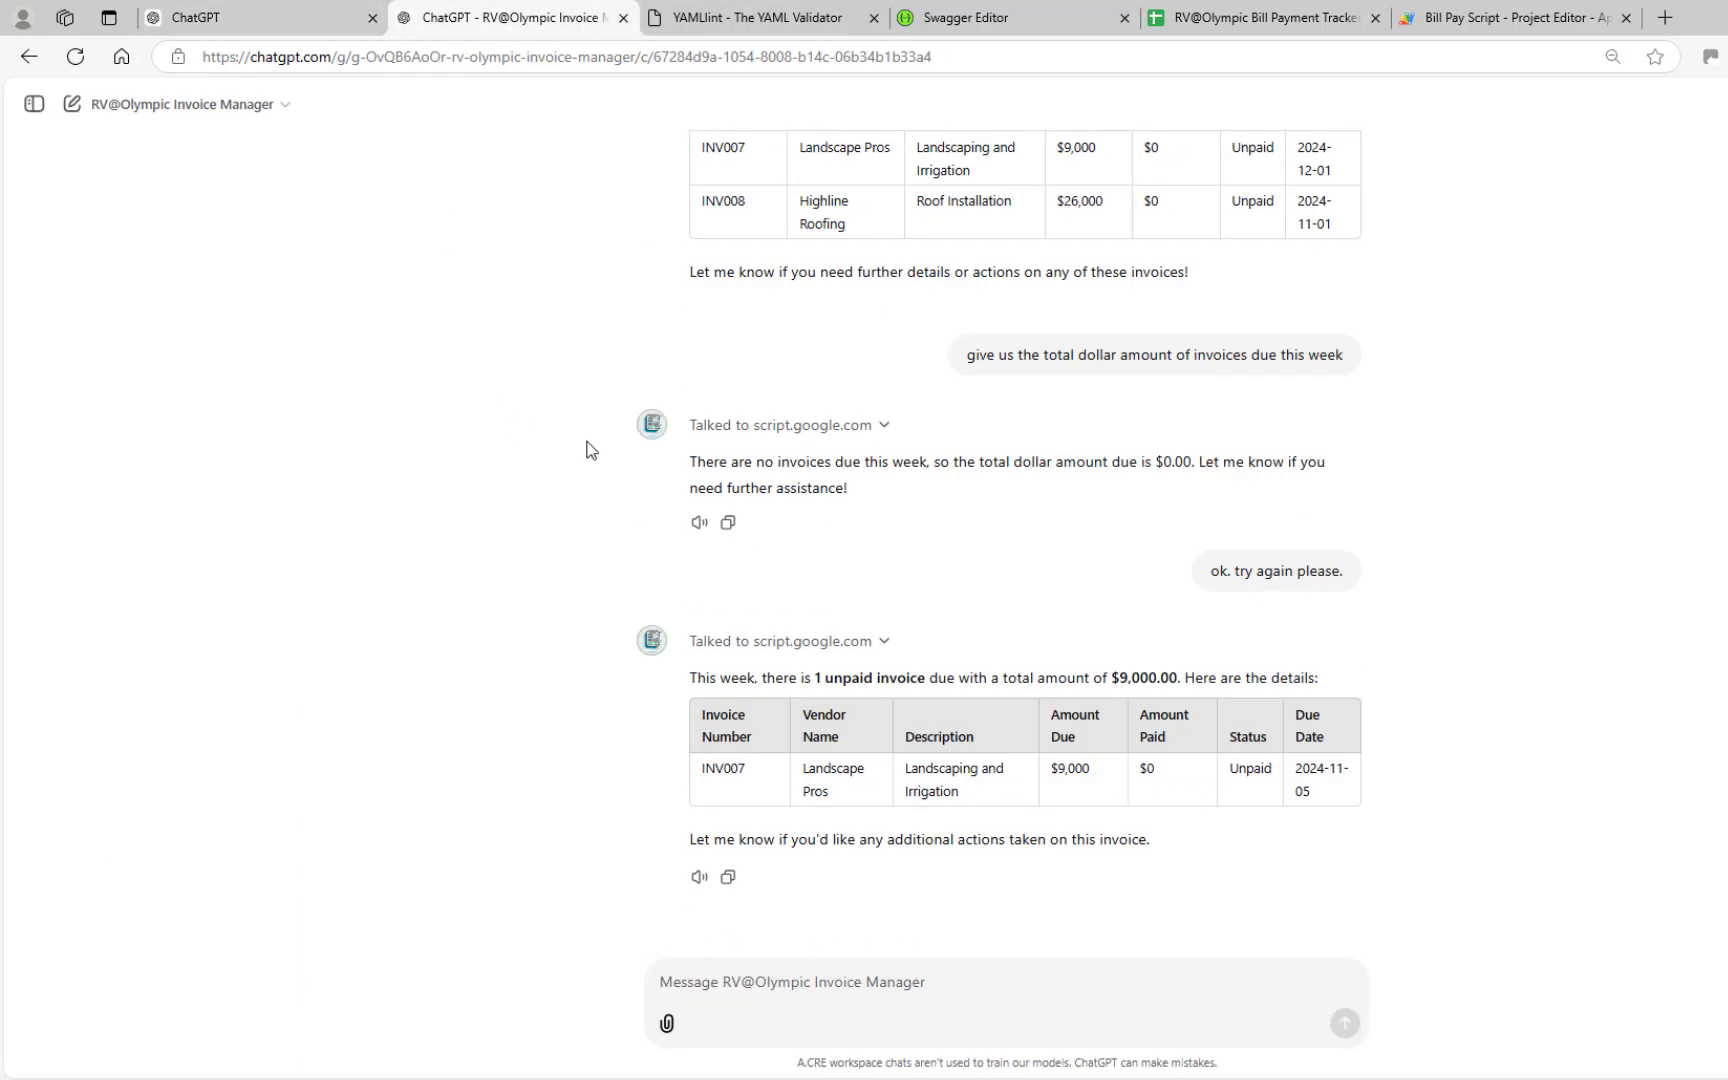